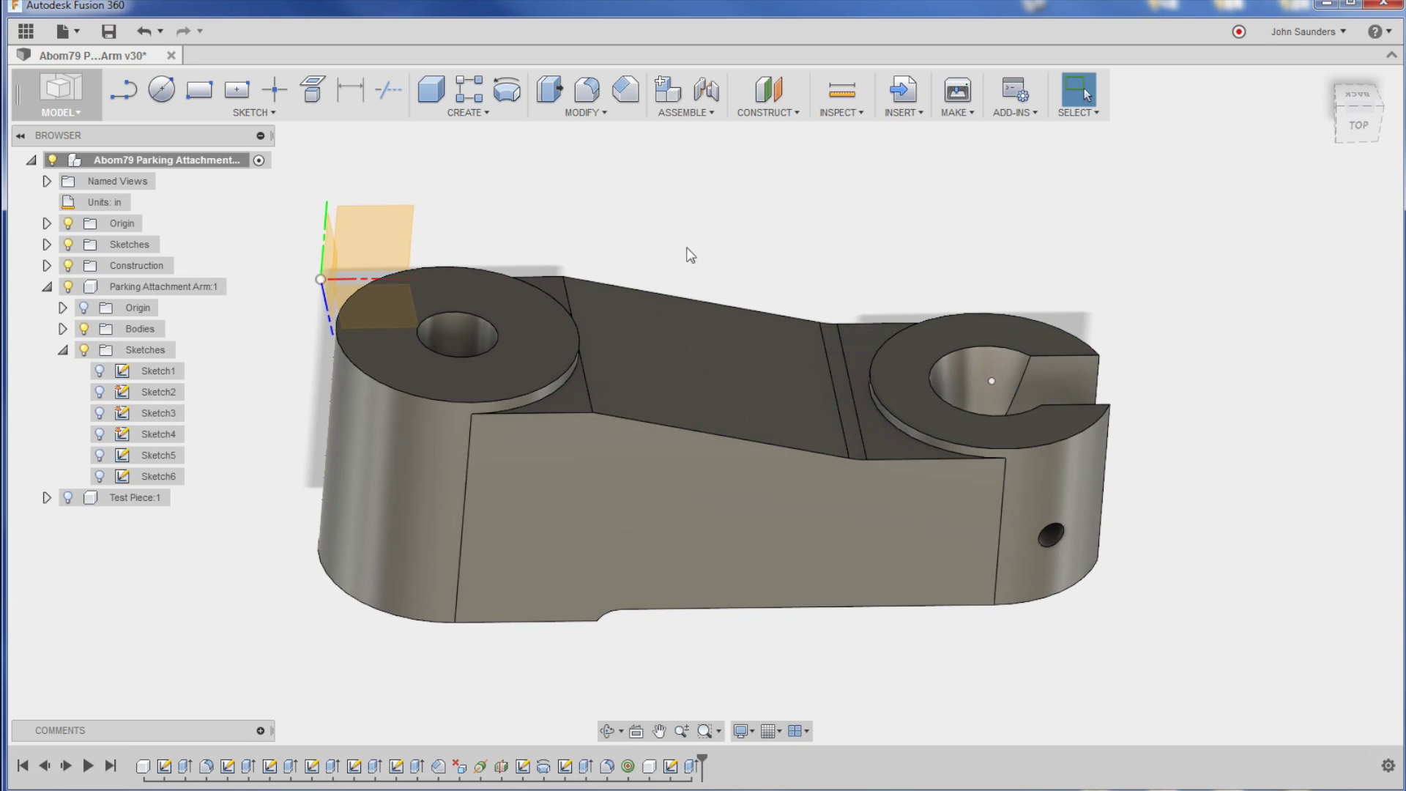
Compare the arm model's top face against the hand-drawn part drawing
{"action": "middle_click_drag", "start_coordinate": [690, 253], "coordinate": [693, 230], "text": "shift"}
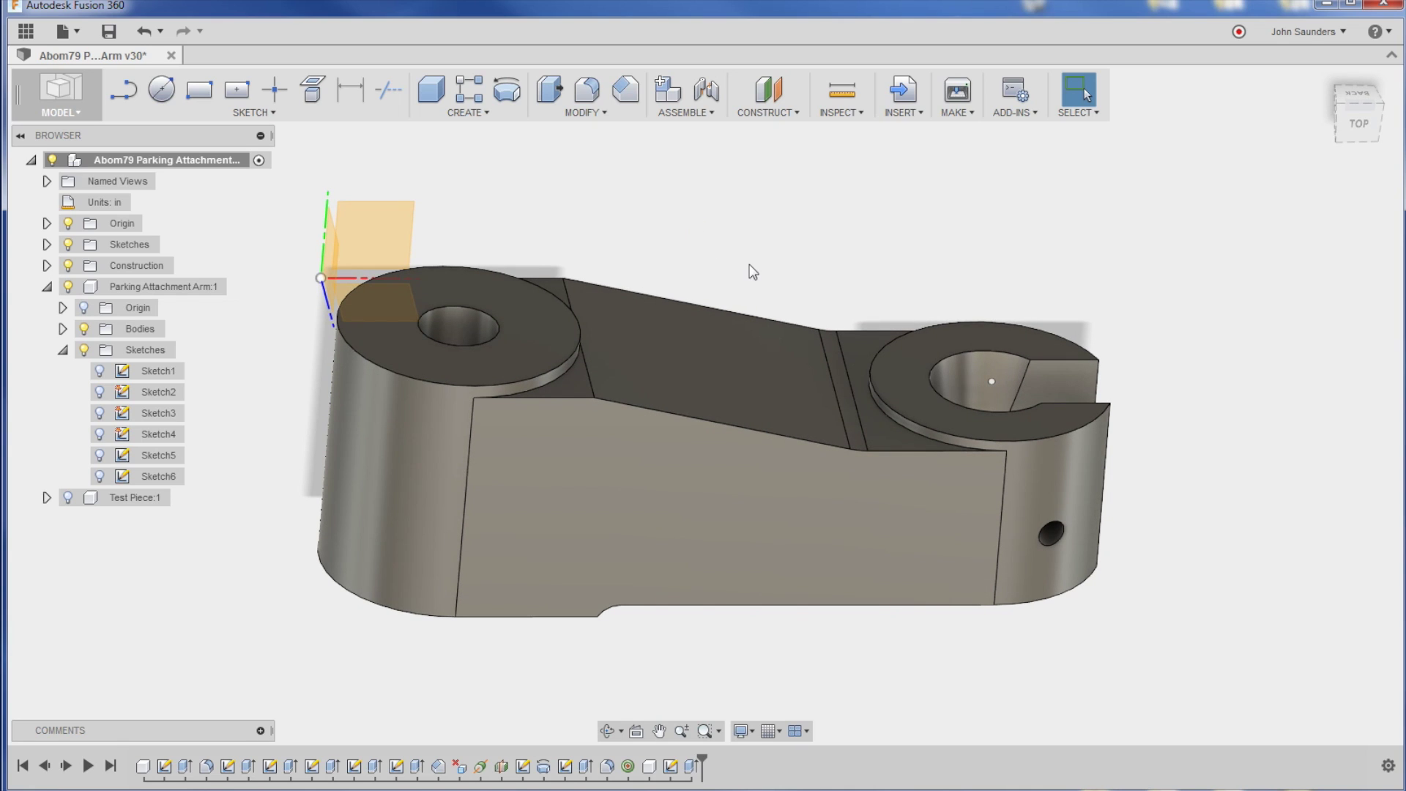
{"action": "middle_click_drag", "start_coordinate": [753, 271], "coordinate": [752, 246], "text": "shift"}
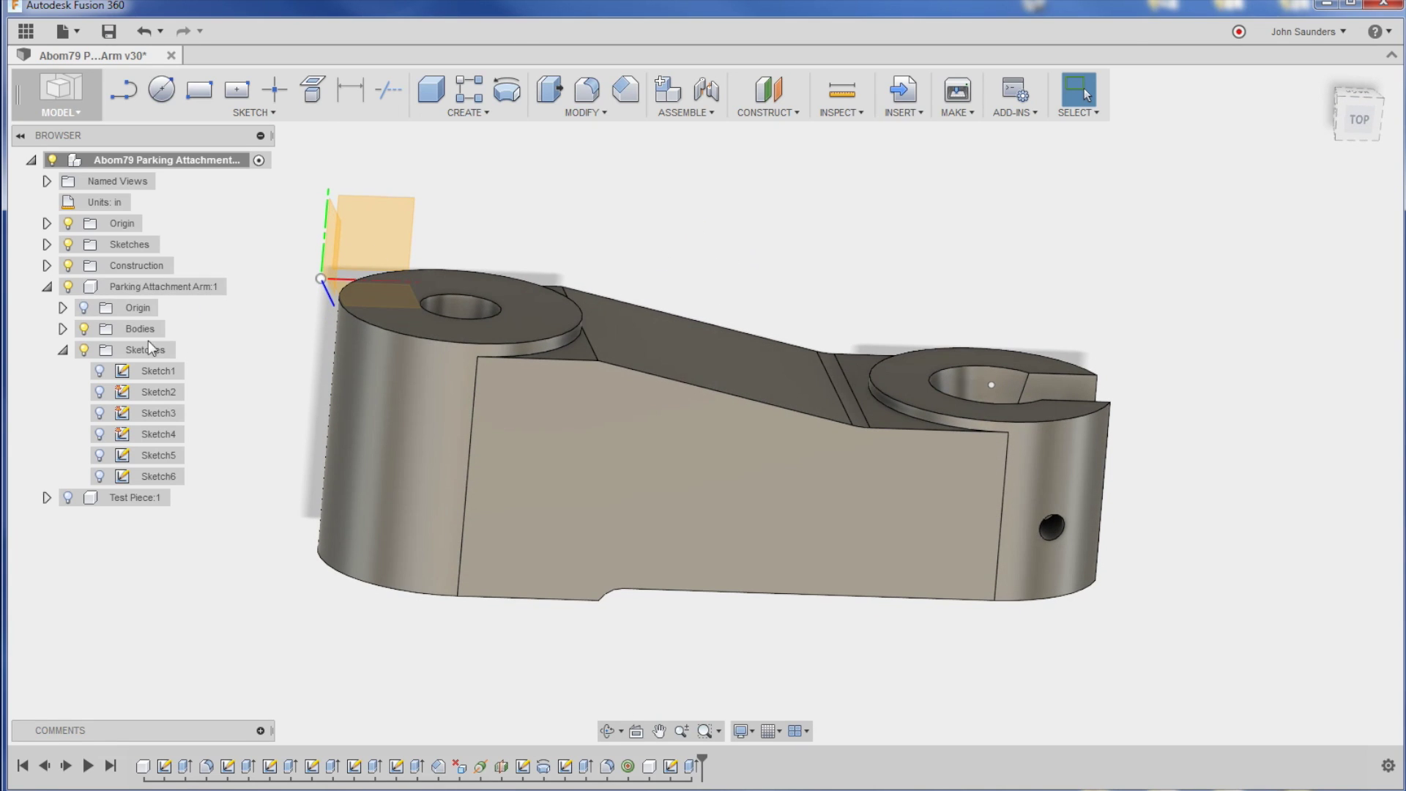
{"action": "key", "text": "alt+Tab"}
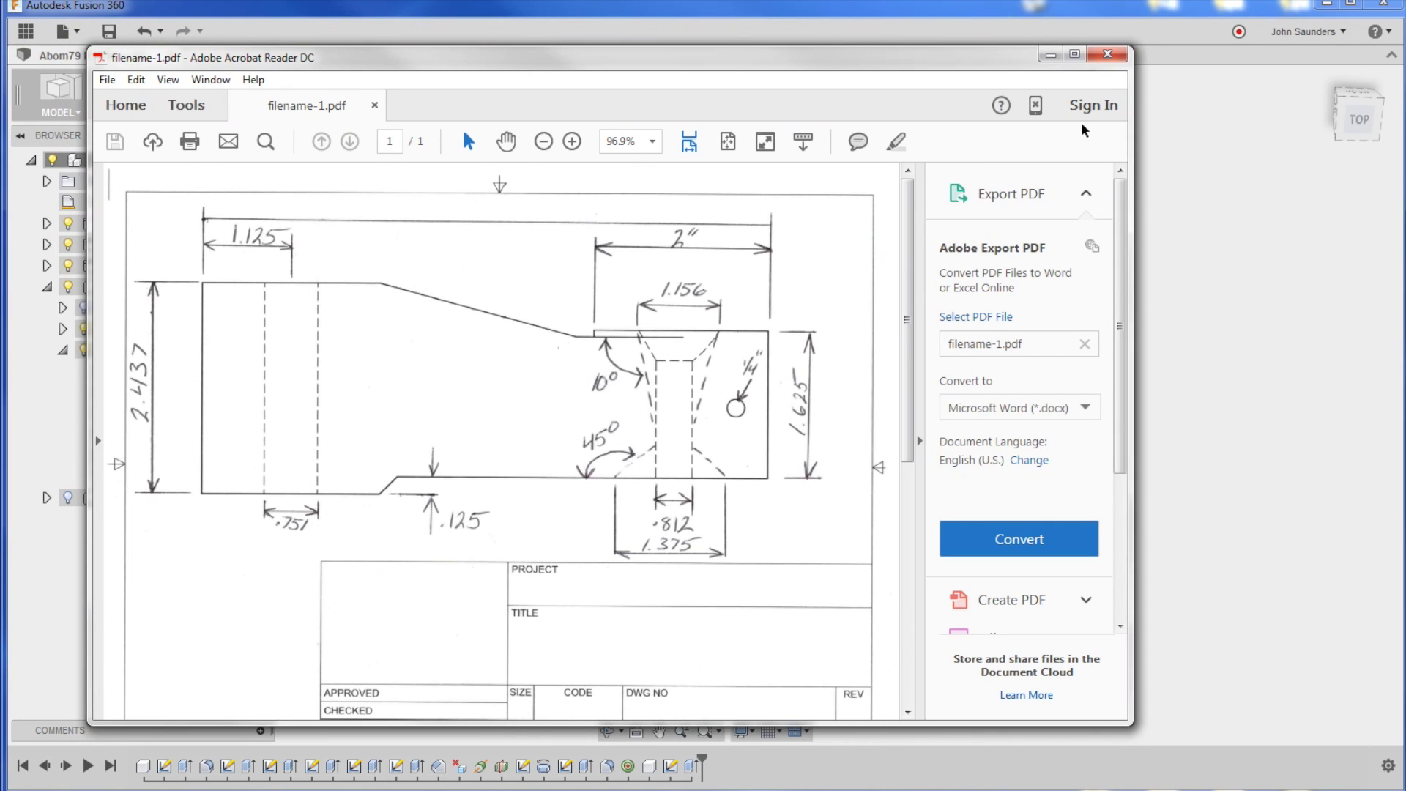
{"action": "left_click", "coordinate": [1051, 55]}
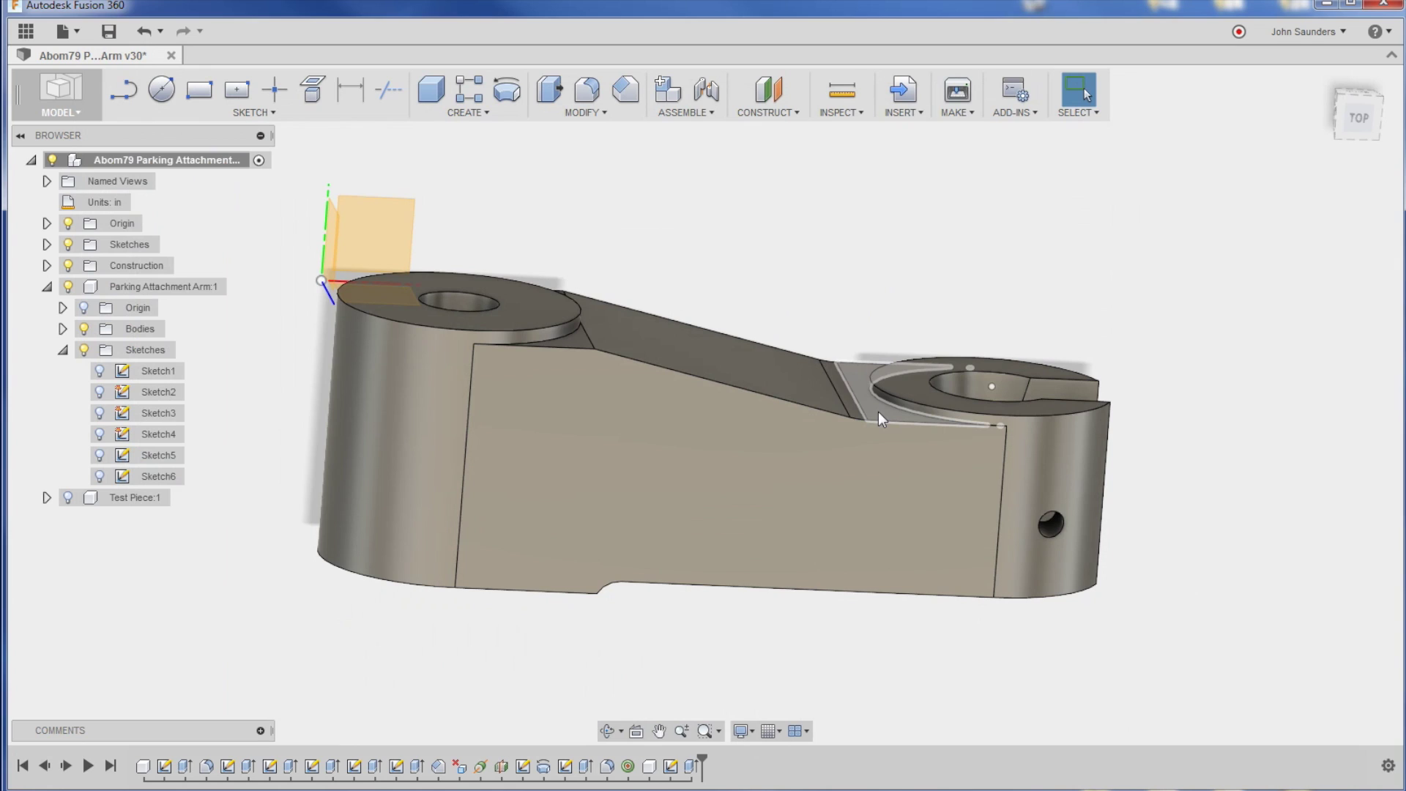
{"action": "left_click", "coordinate": [907, 386]}
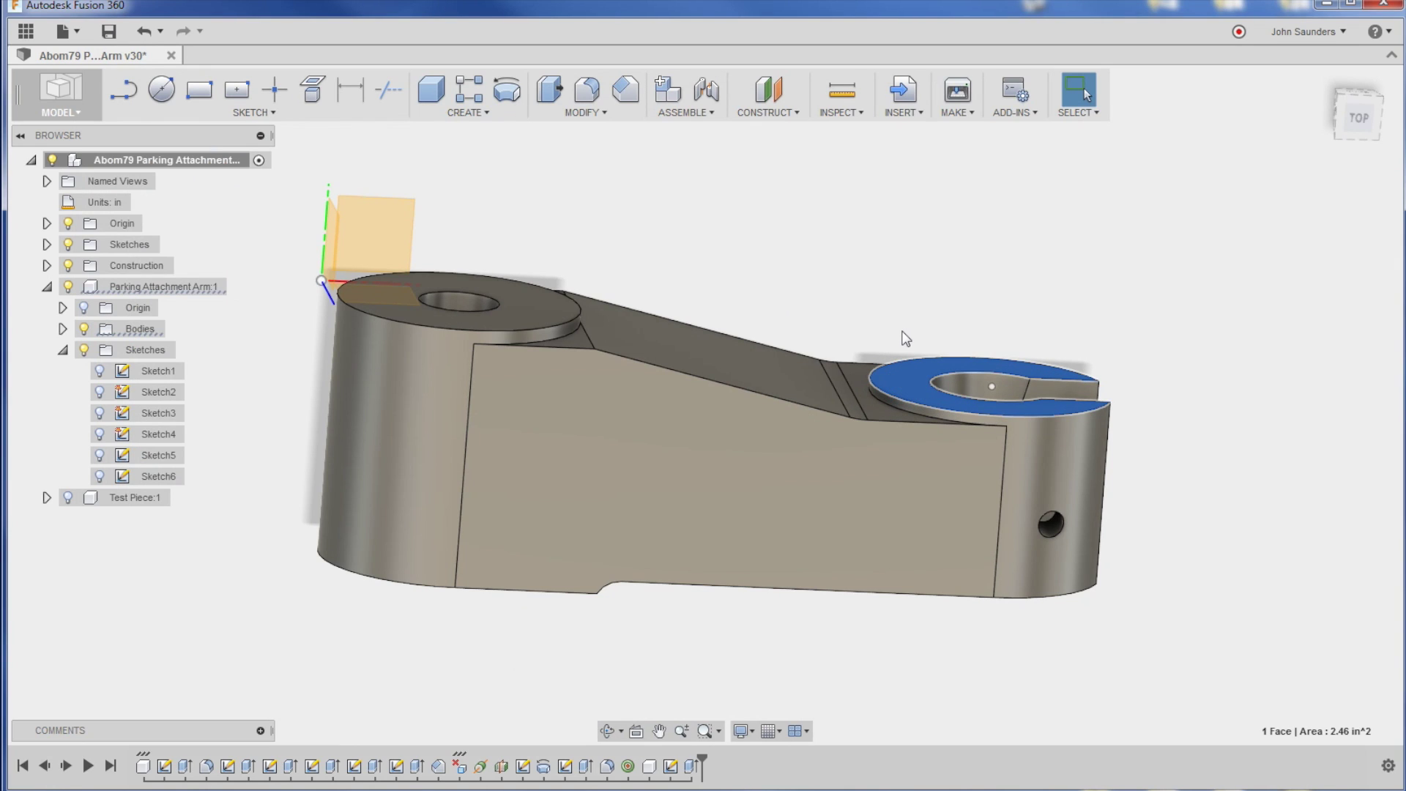
{"action": "left_click", "coordinate": [878, 254]}
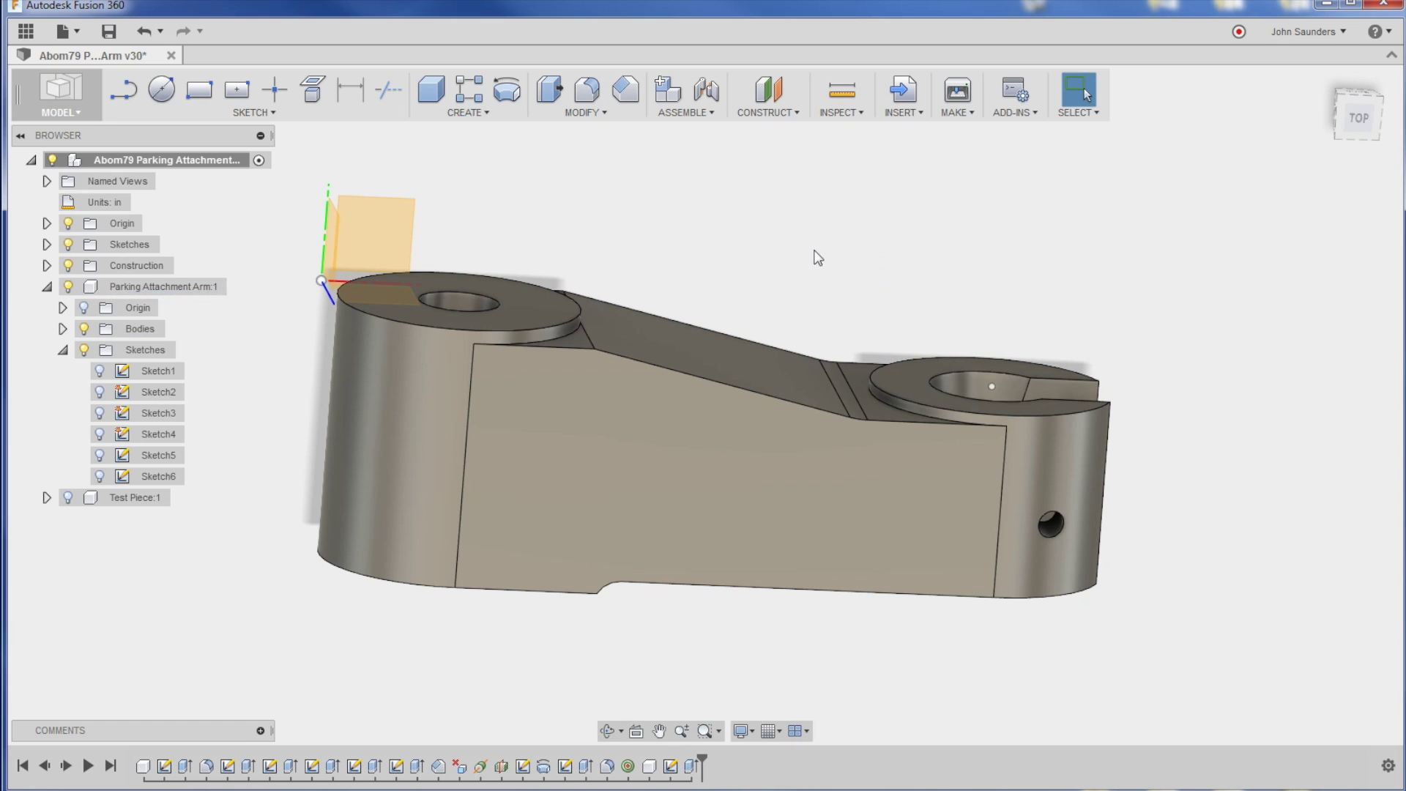
{"action": "left_click", "coordinate": [776, 233]}
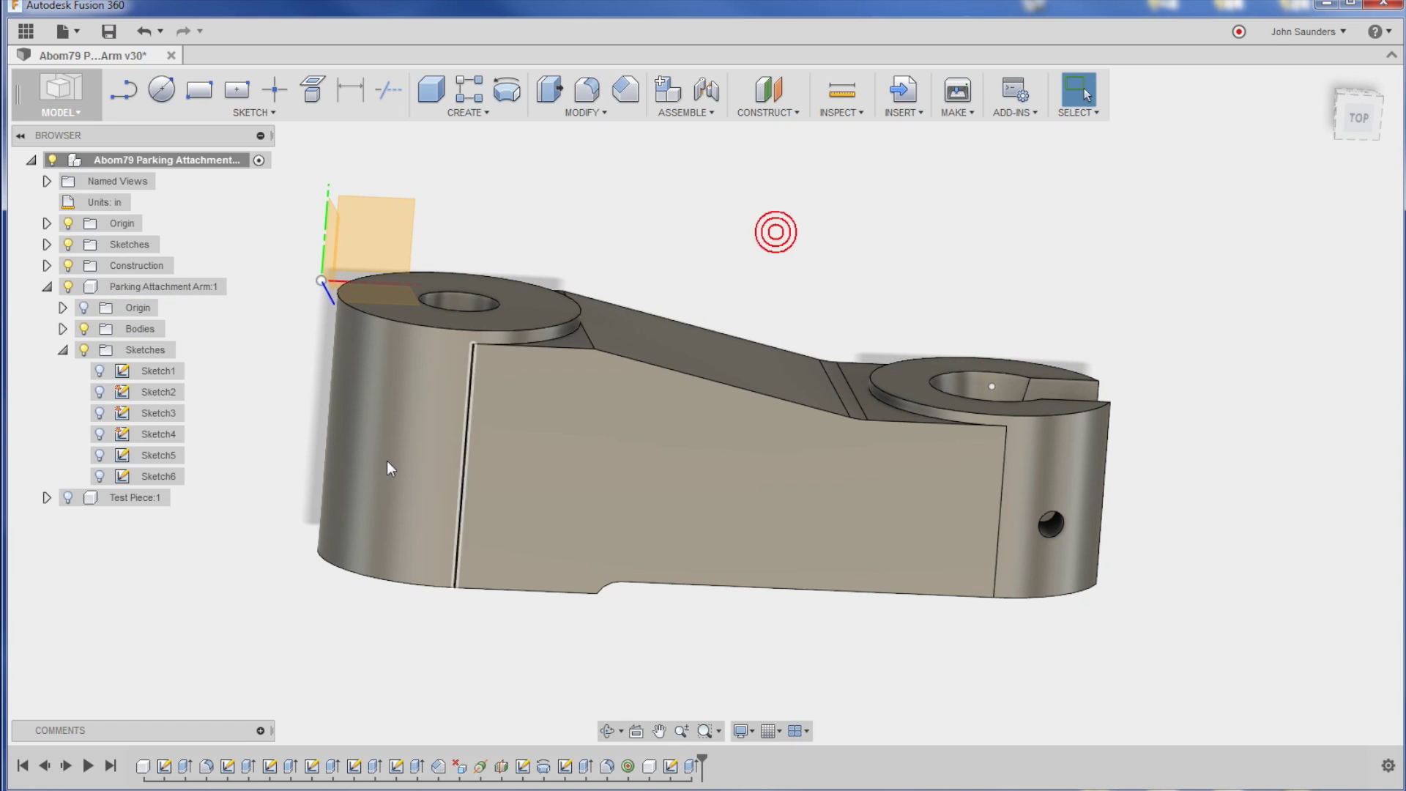
Open Sketch1, inspect the 1.625 end height dimension, and leave without changes
{"action": "right_click", "coordinate": [170, 773]}
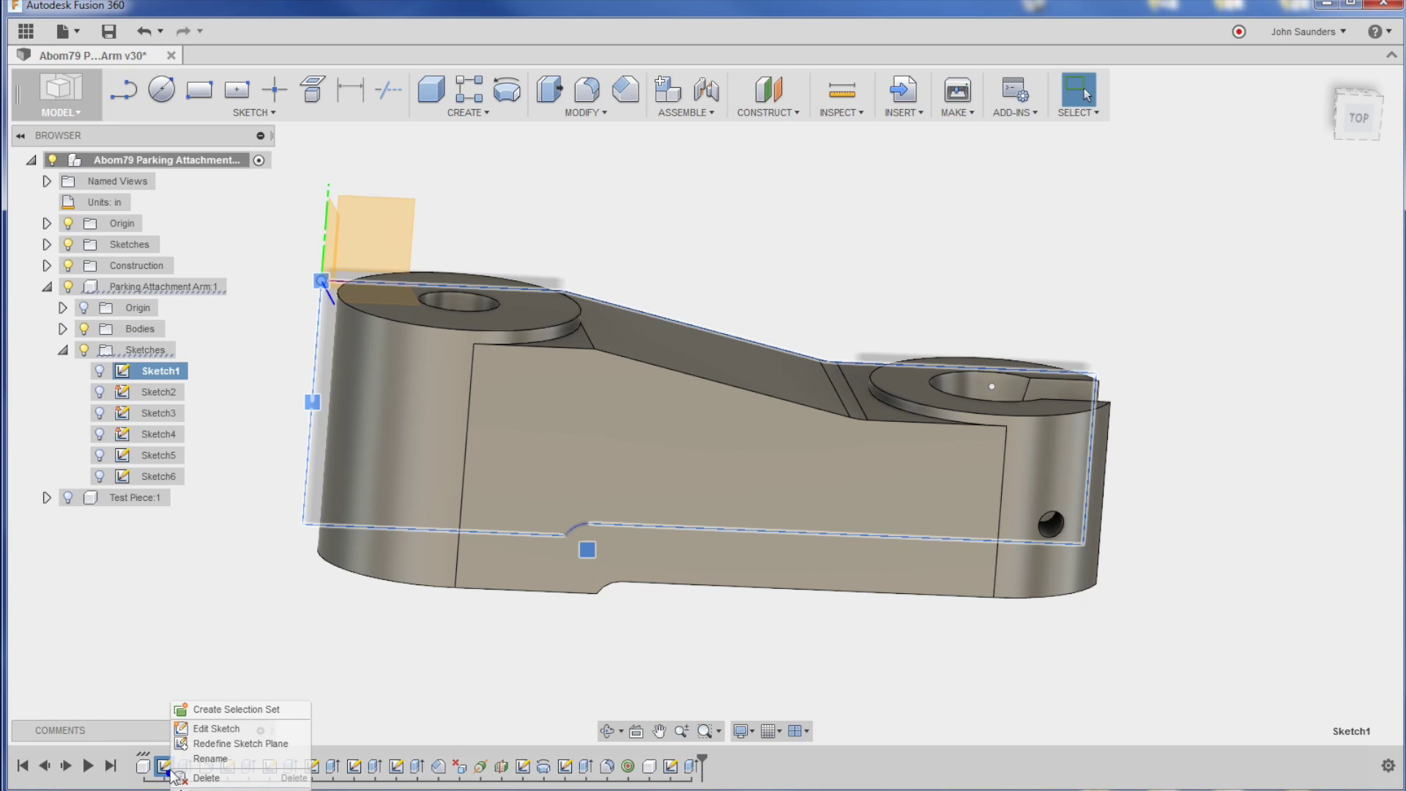
{"action": "left_click", "coordinate": [198, 734]}
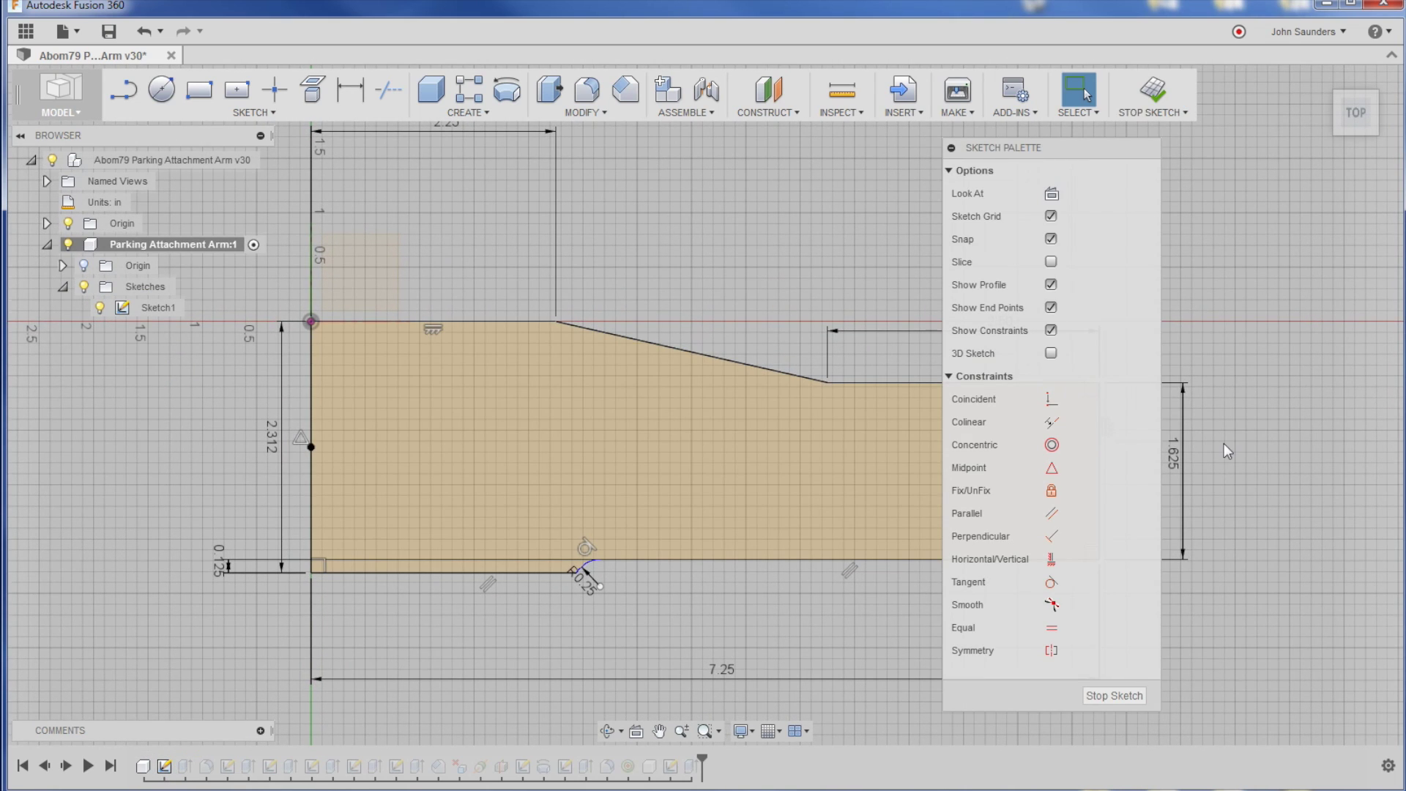
{"action": "mouse_move", "coordinate": [1236, 441]}
{"action": "middle_mouse_down"}
{"action": "mouse_move", "coordinate": [788, 462]}
{"action": "mouse_move", "coordinate": [838, 464]}
{"action": "middle_mouse_up"}
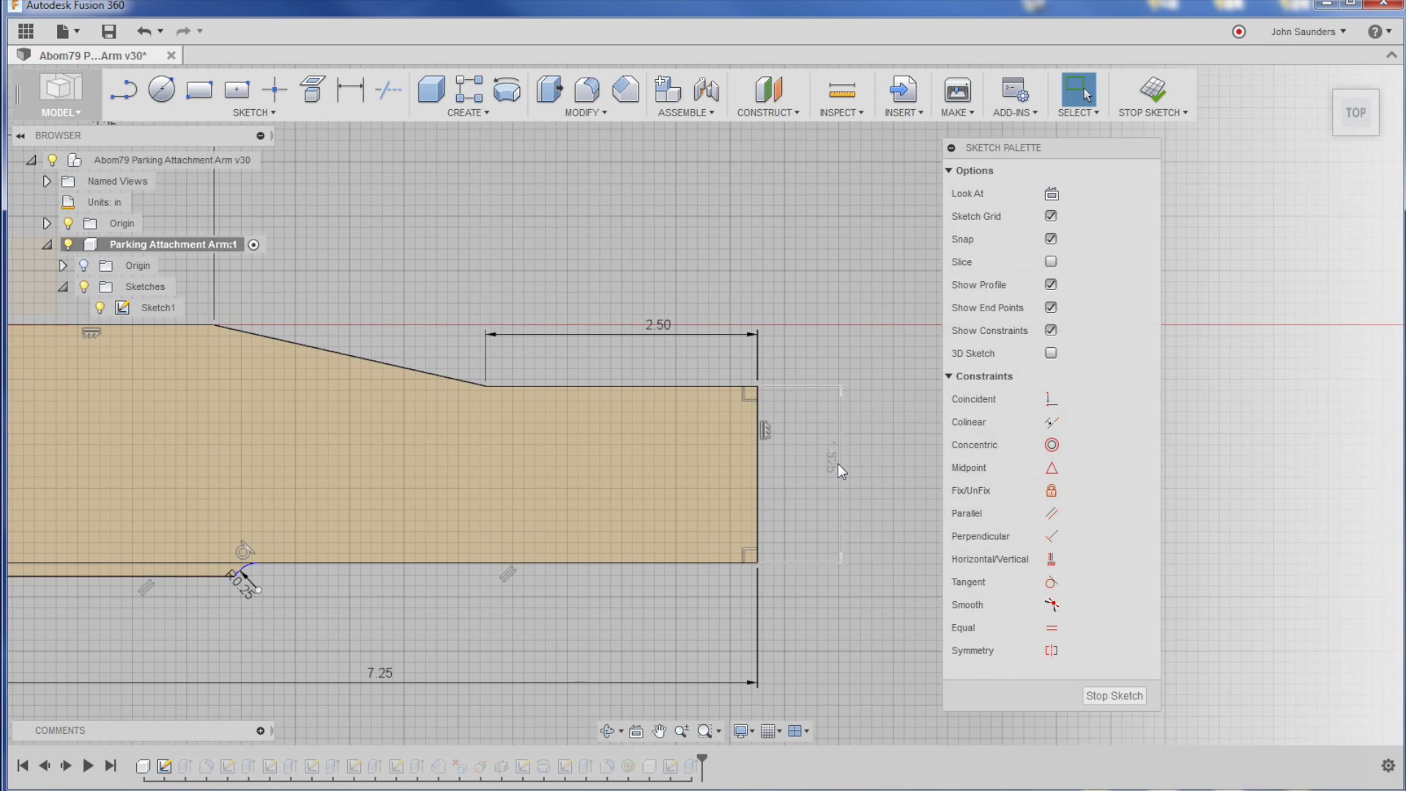
{"action": "double_click", "coordinate": [838, 464]}
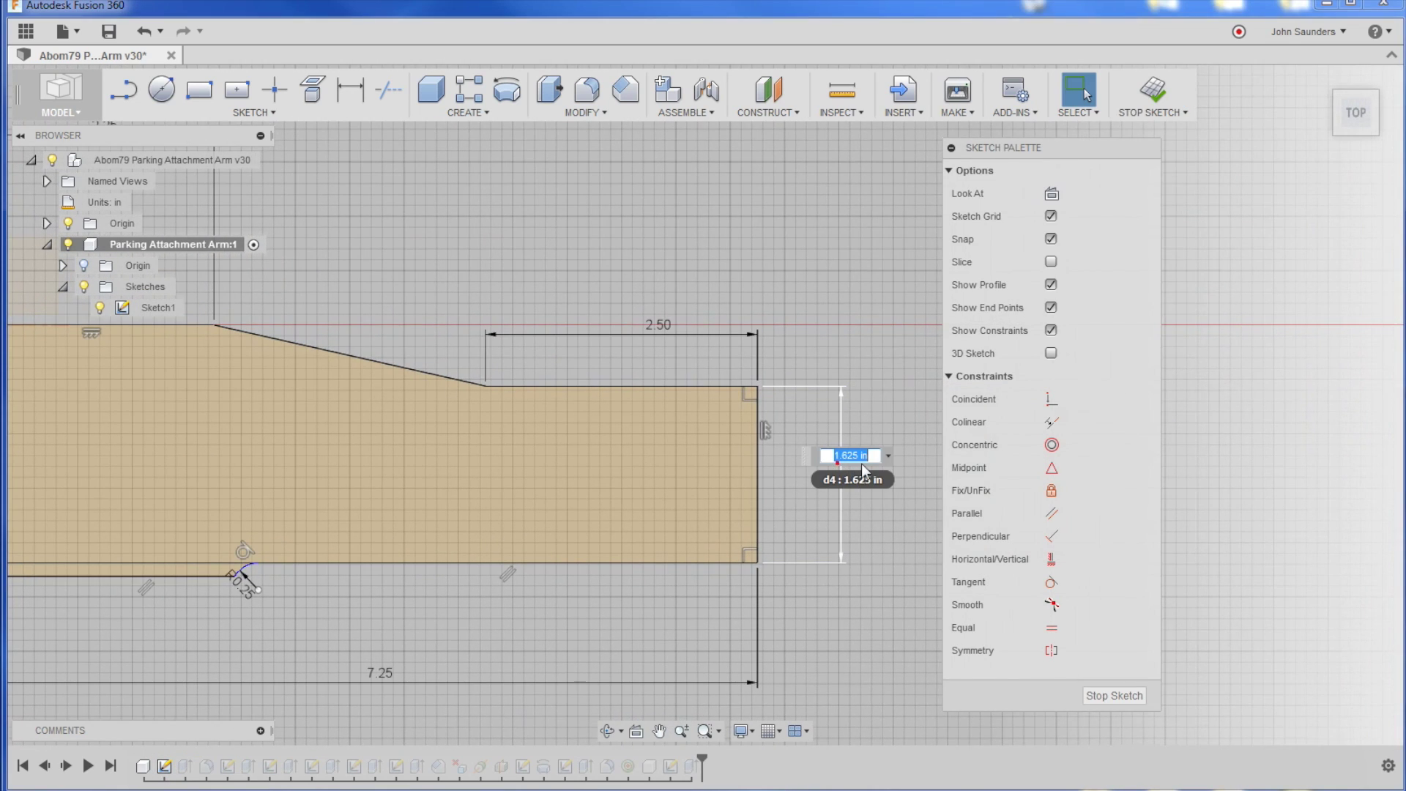
{"action": "left_click", "coordinate": [1146, 102]}
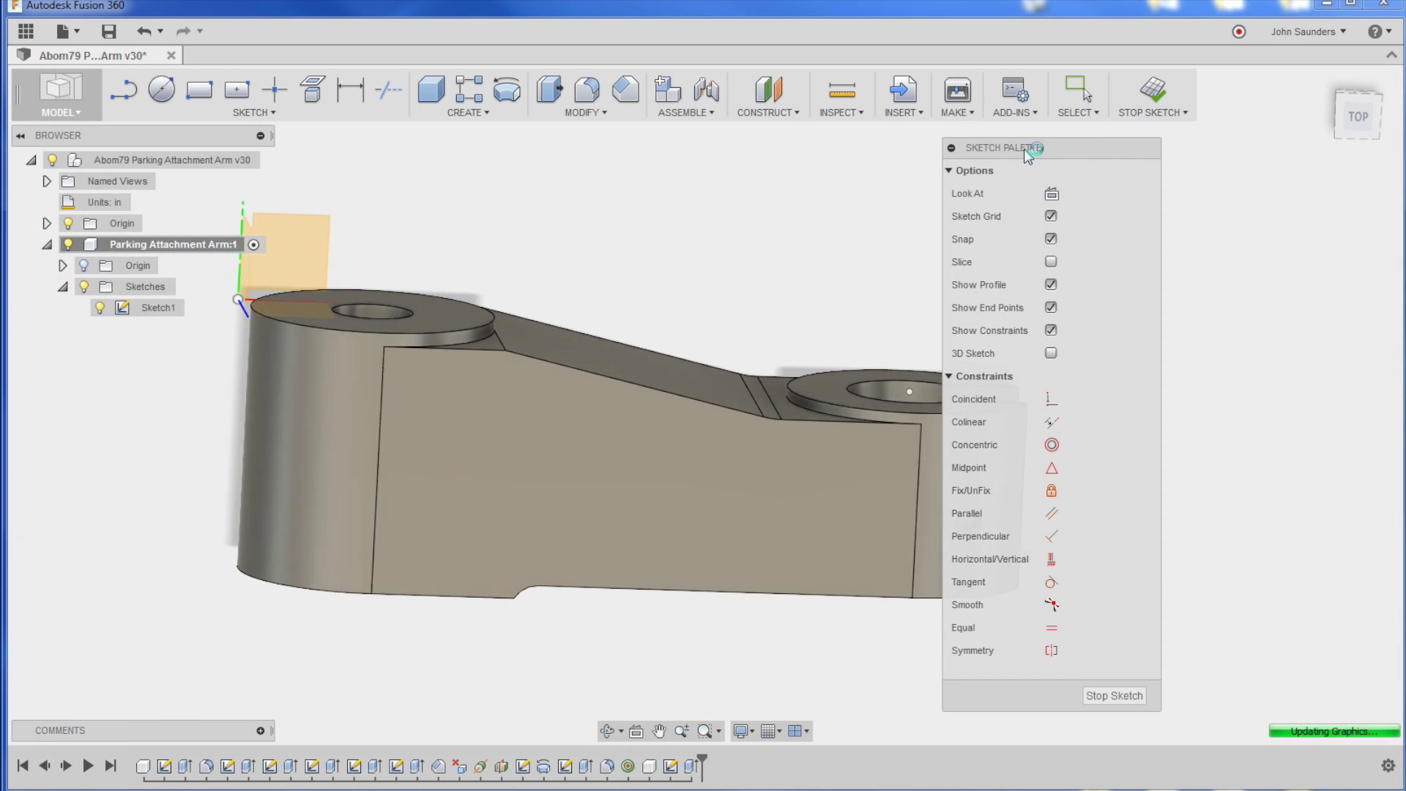
Select the boss's C-shaped top face and lower flat face to compare their distance
{"action": "scroll", "coordinate": [762, 361], "scroll_direction": "up", "scroll_amount": 5}
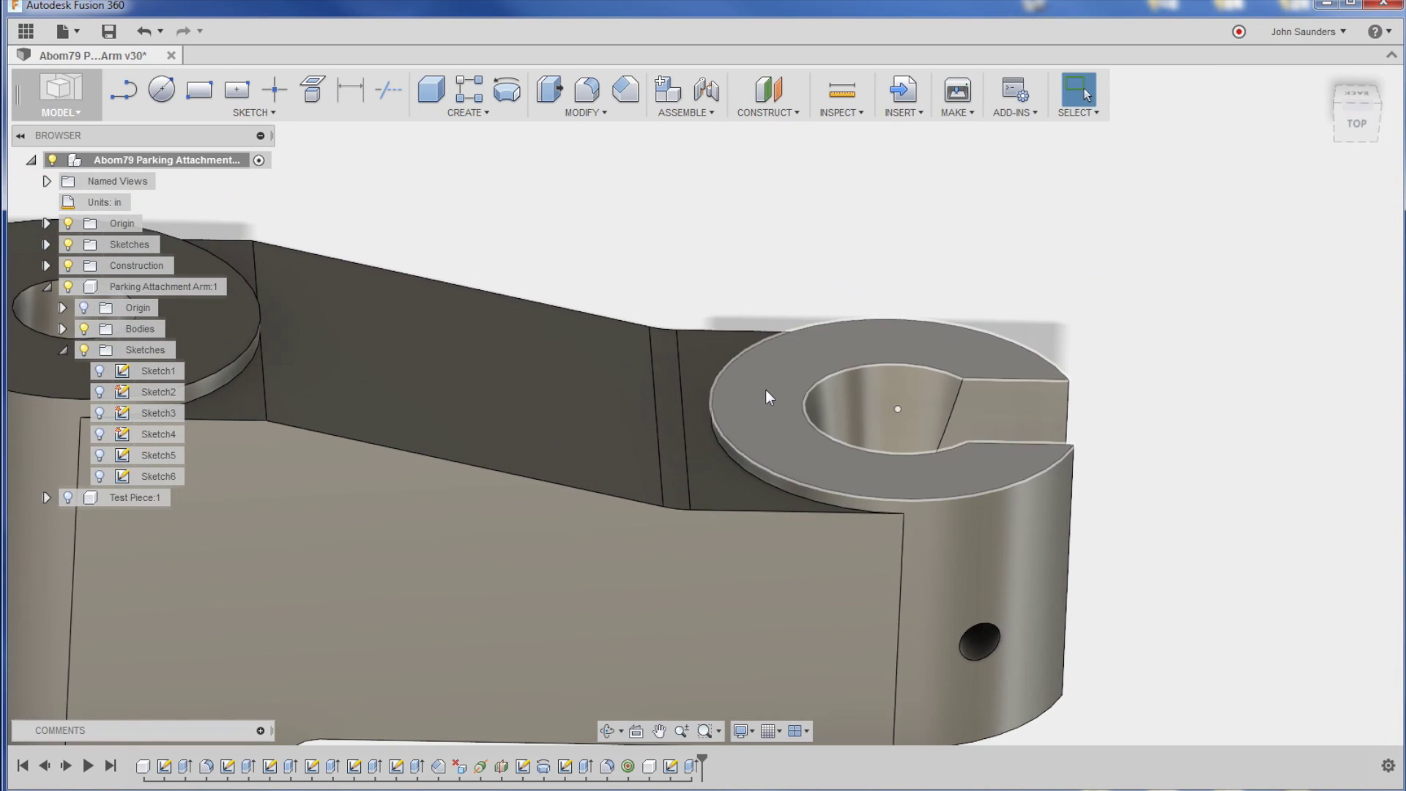
{"action": "left_click", "coordinate": [766, 390]}
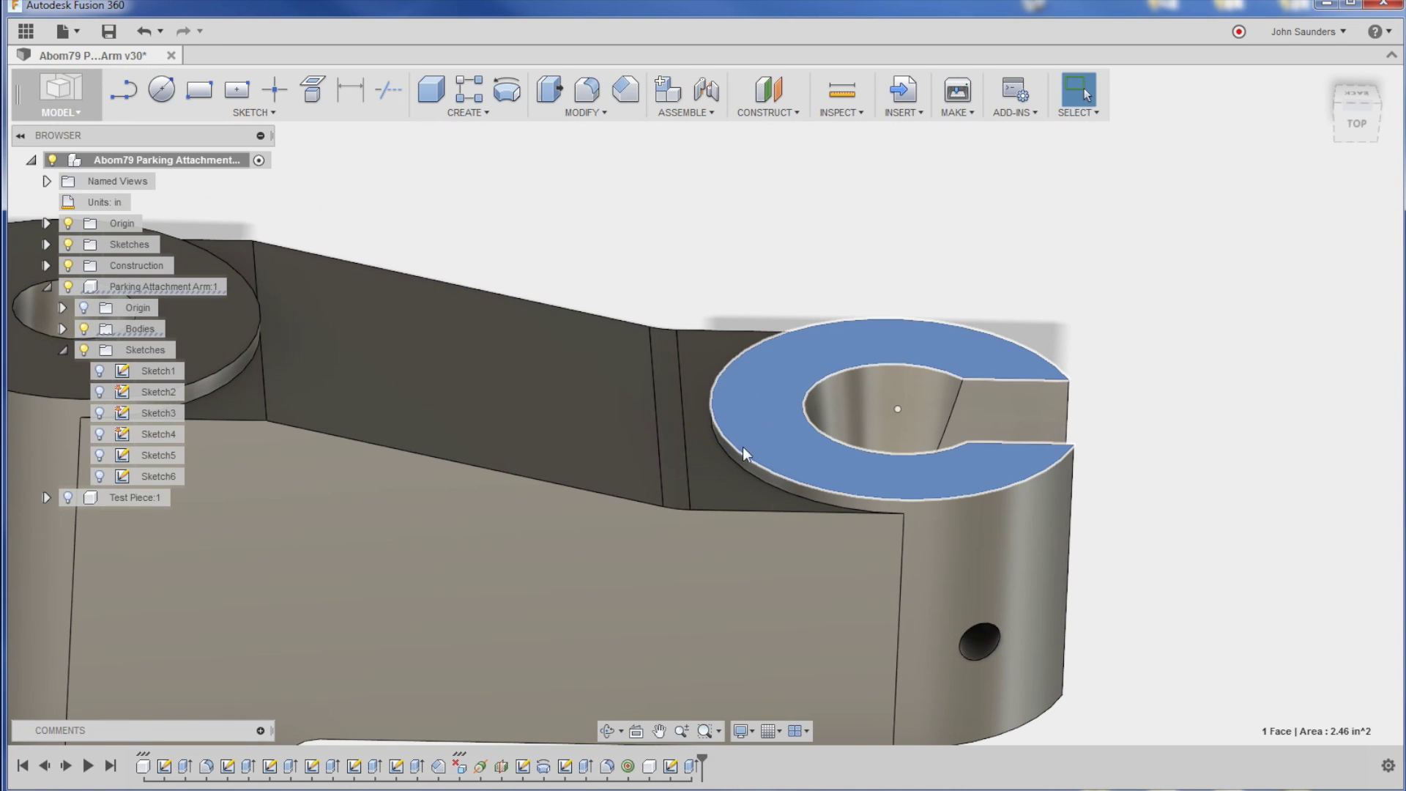
{"action": "left_click", "coordinate": [707, 490], "text": "ctrl"}
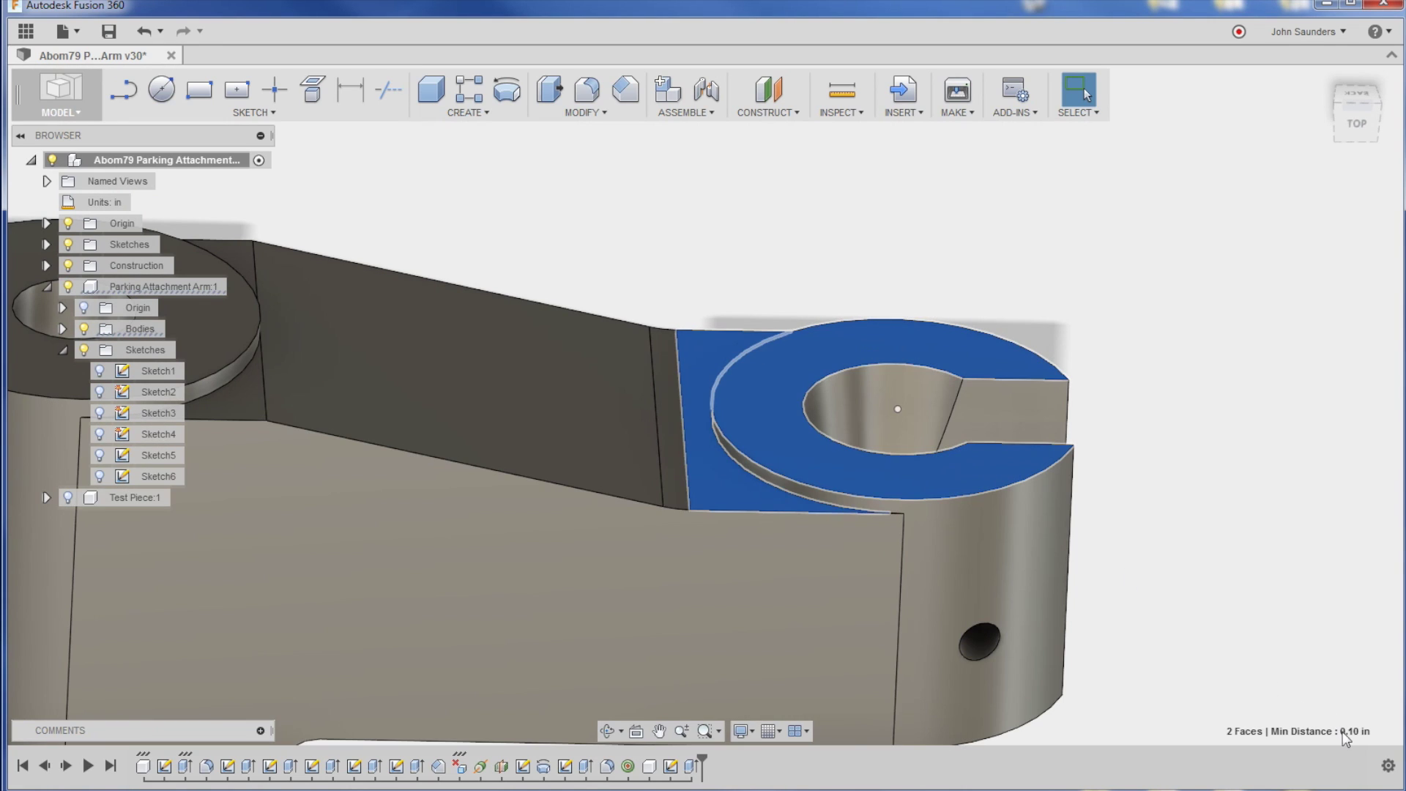
{"action": "left_click", "coordinate": [1217, 519]}
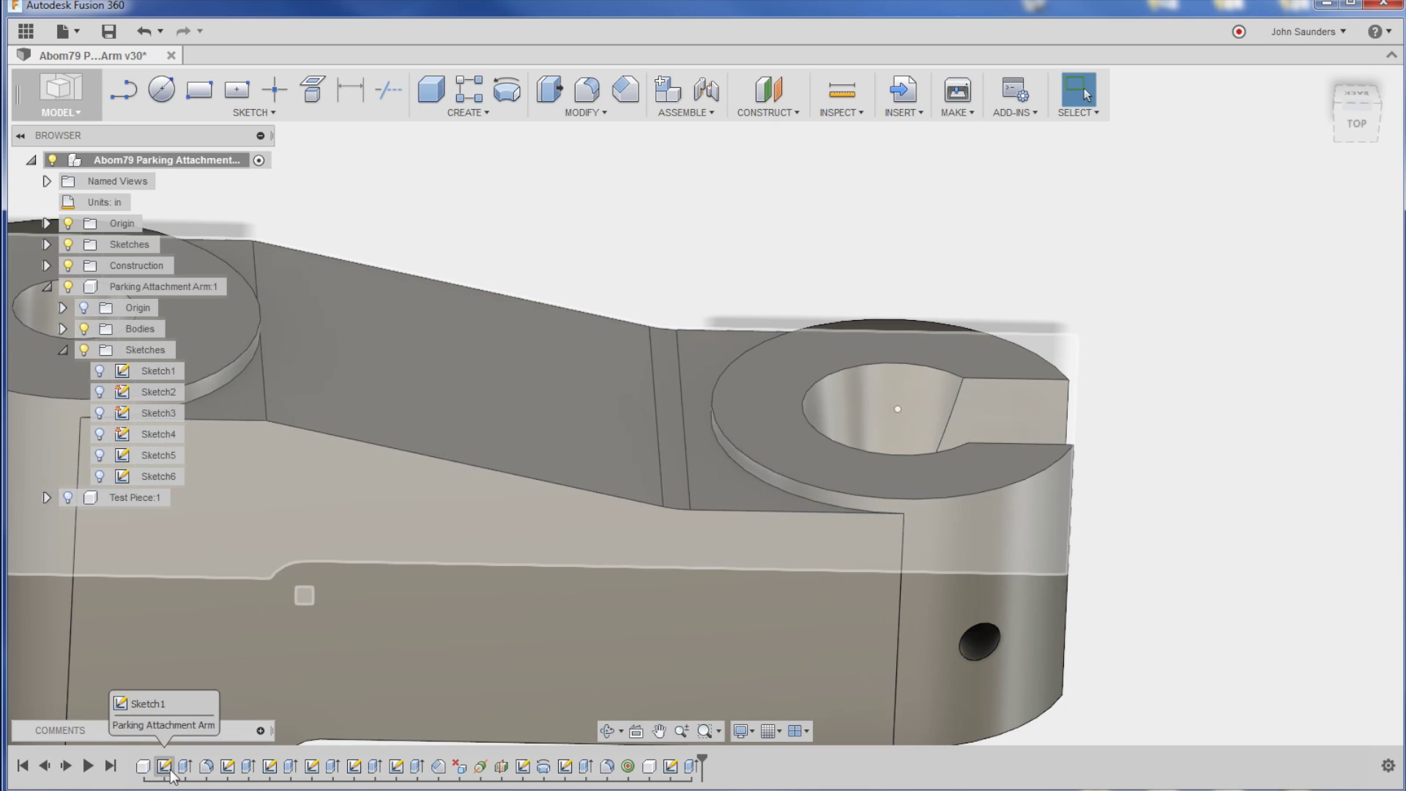
{"action": "right_click", "coordinate": [165, 768]}
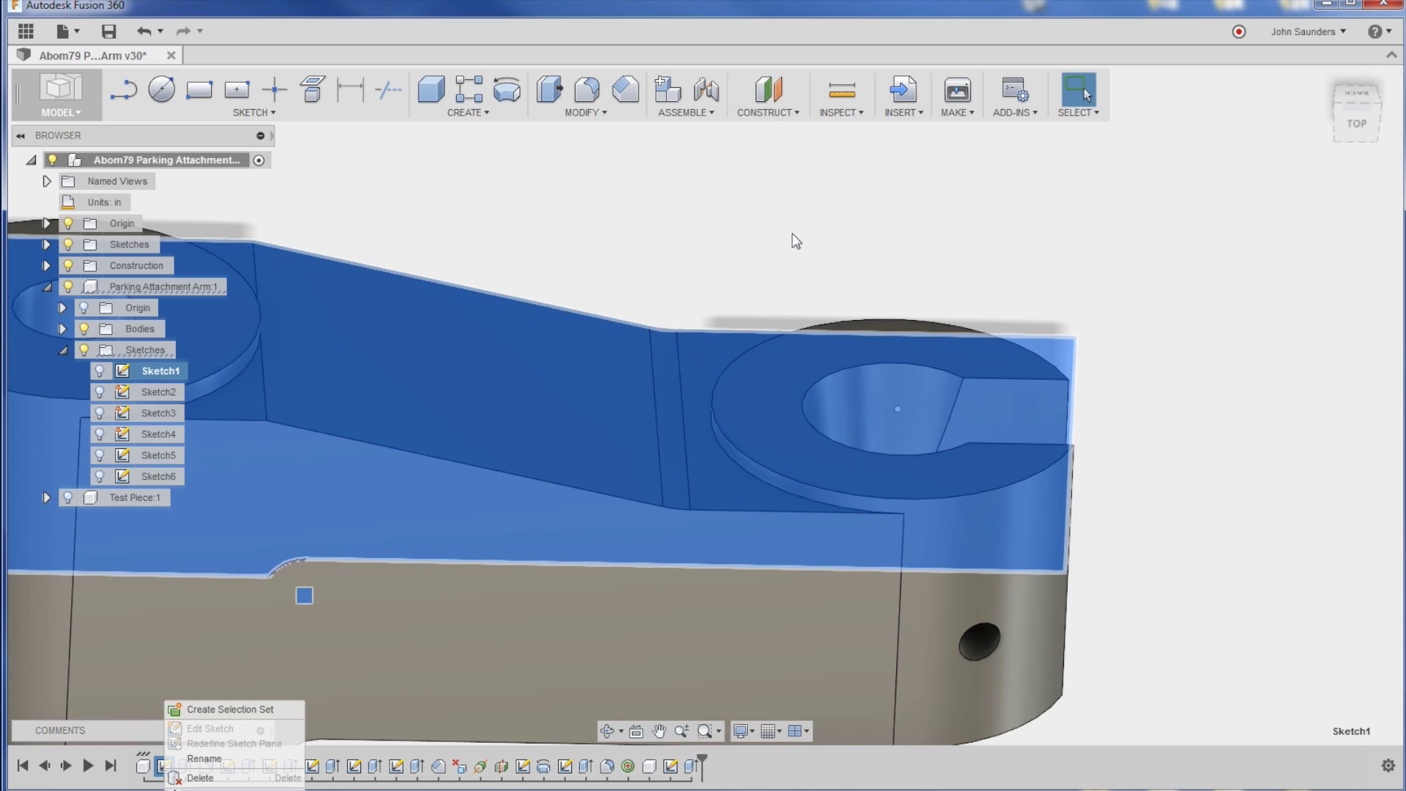
{"action": "left_click", "coordinate": [833, 192]}
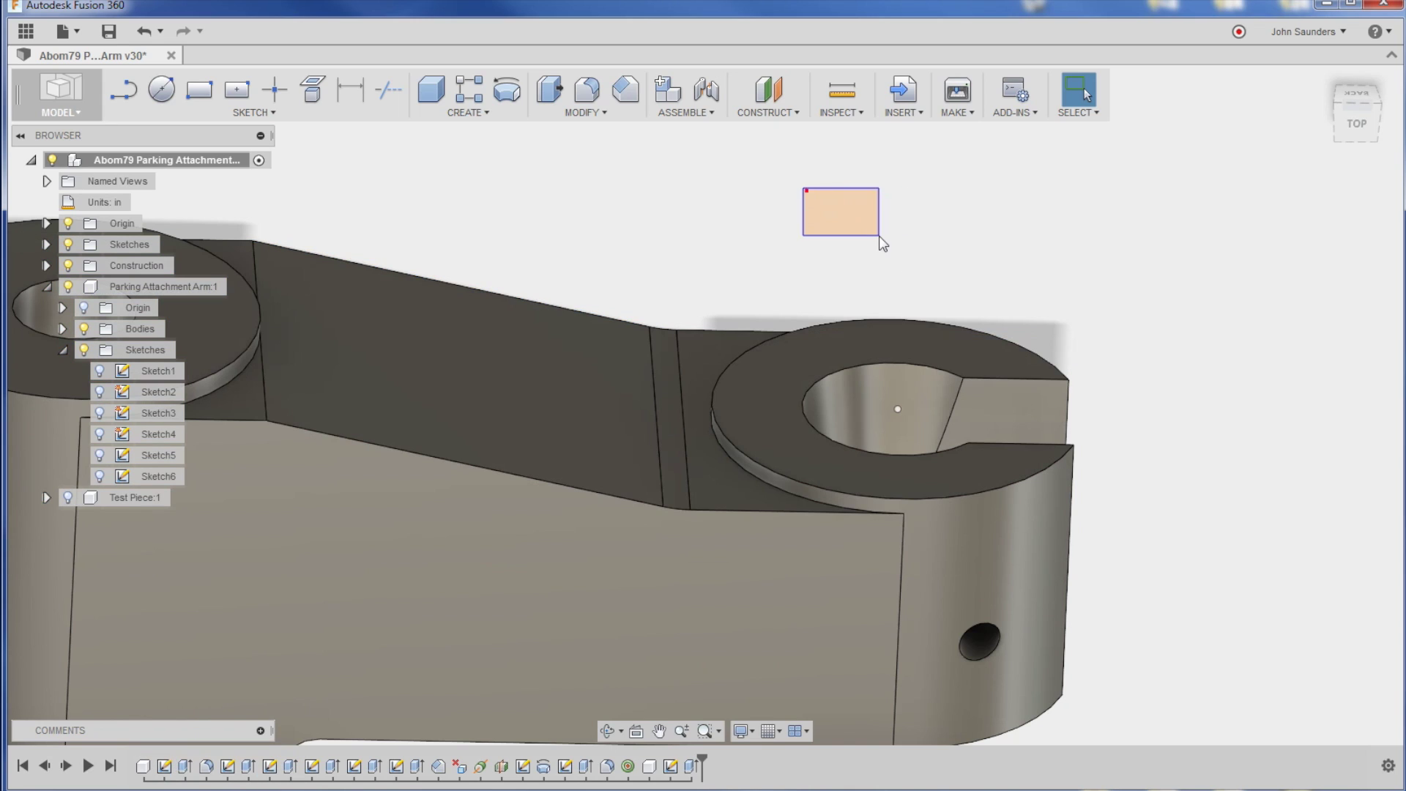
{"action": "left_click_drag", "start_coordinate": [879, 235], "coordinate": [879, 236]}
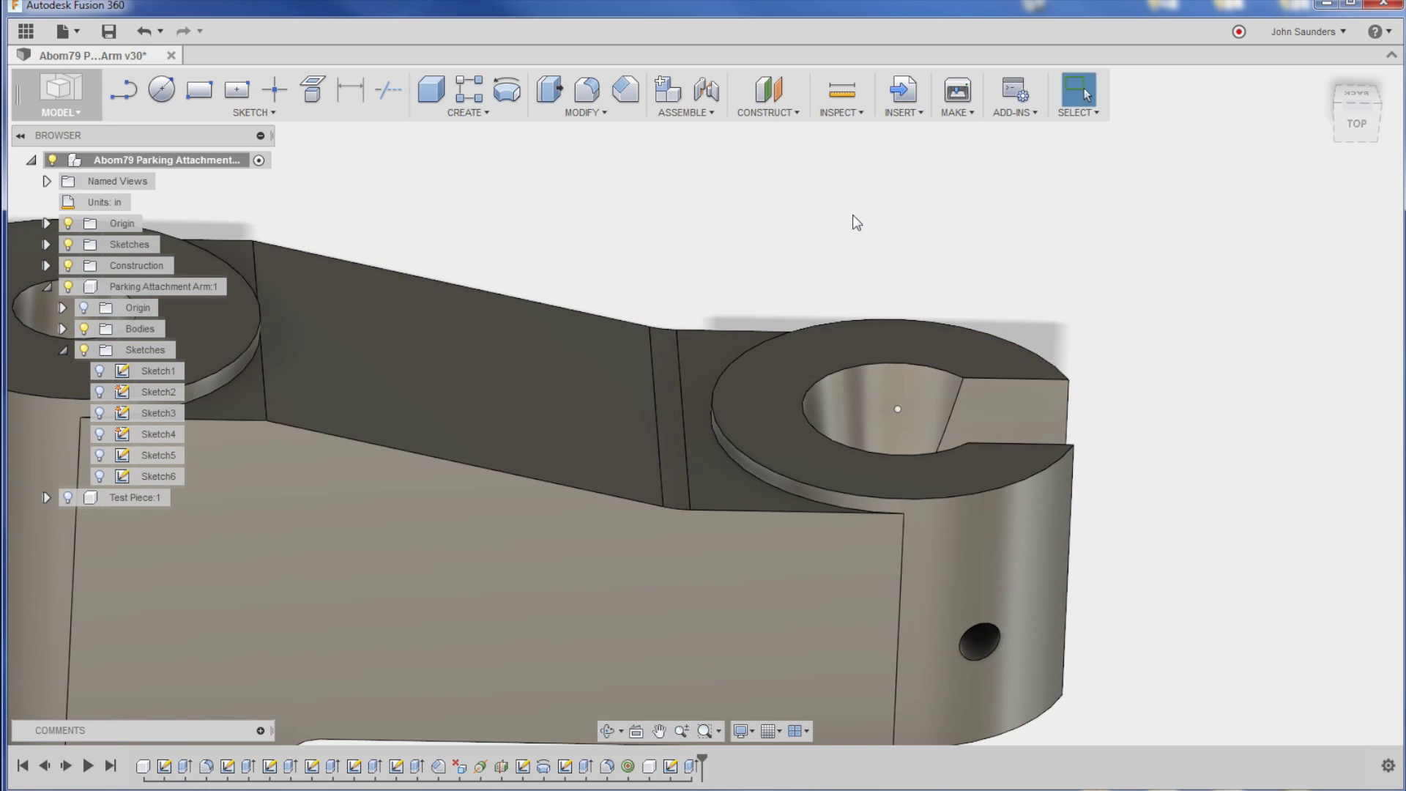
In Sketch1, change the 1.625 height to 1.625-.1 (1.525 in) and stop the sketch
{"action": "right_click", "coordinate": [163, 769]}
{"action": "left_click", "coordinate": [191, 726]}
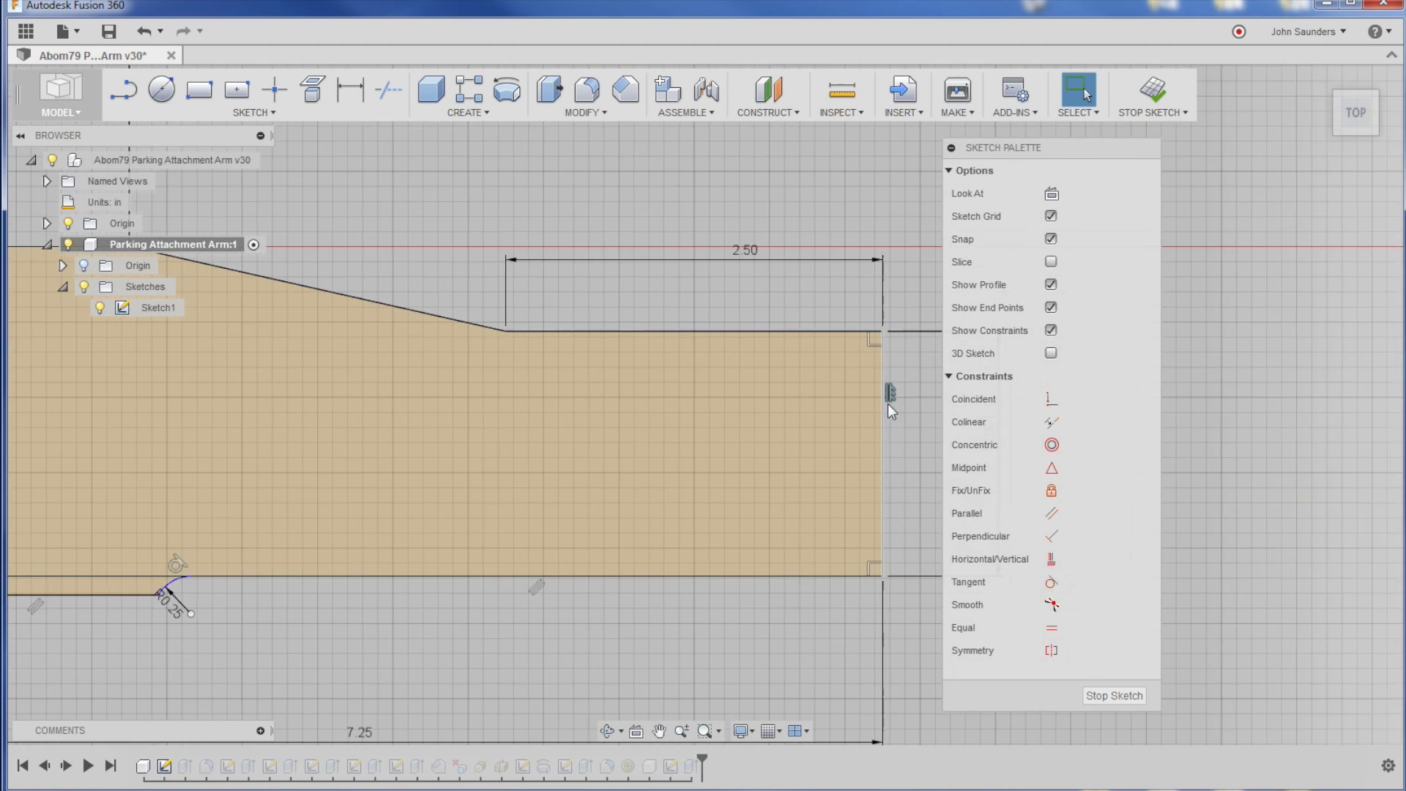
{"action": "double_click", "coordinate": [769, 416]}
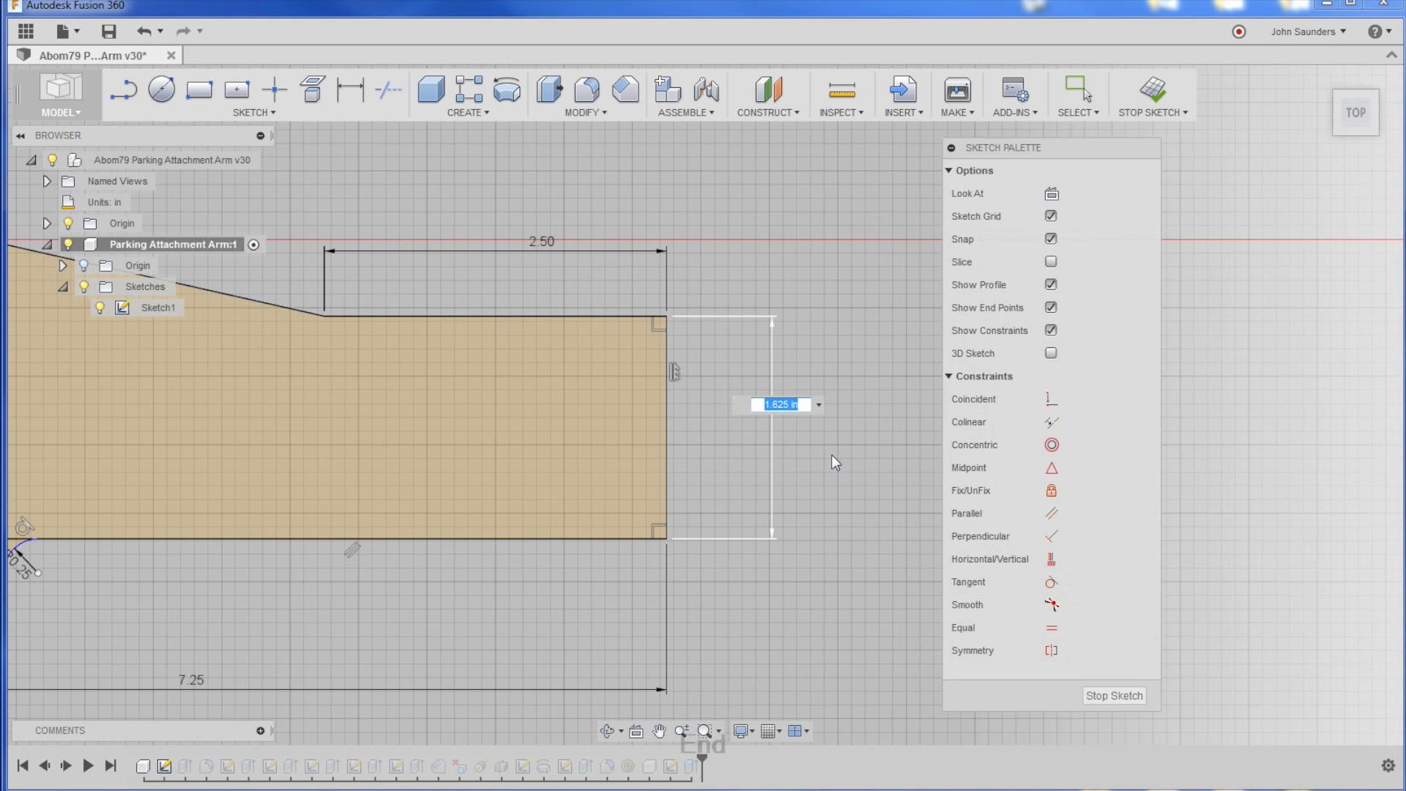
{"action": "key", "text": "BackSpace"}
{"action": "key", "text": "BackSpace"}
{"action": "key", "text": "BackSpace"}
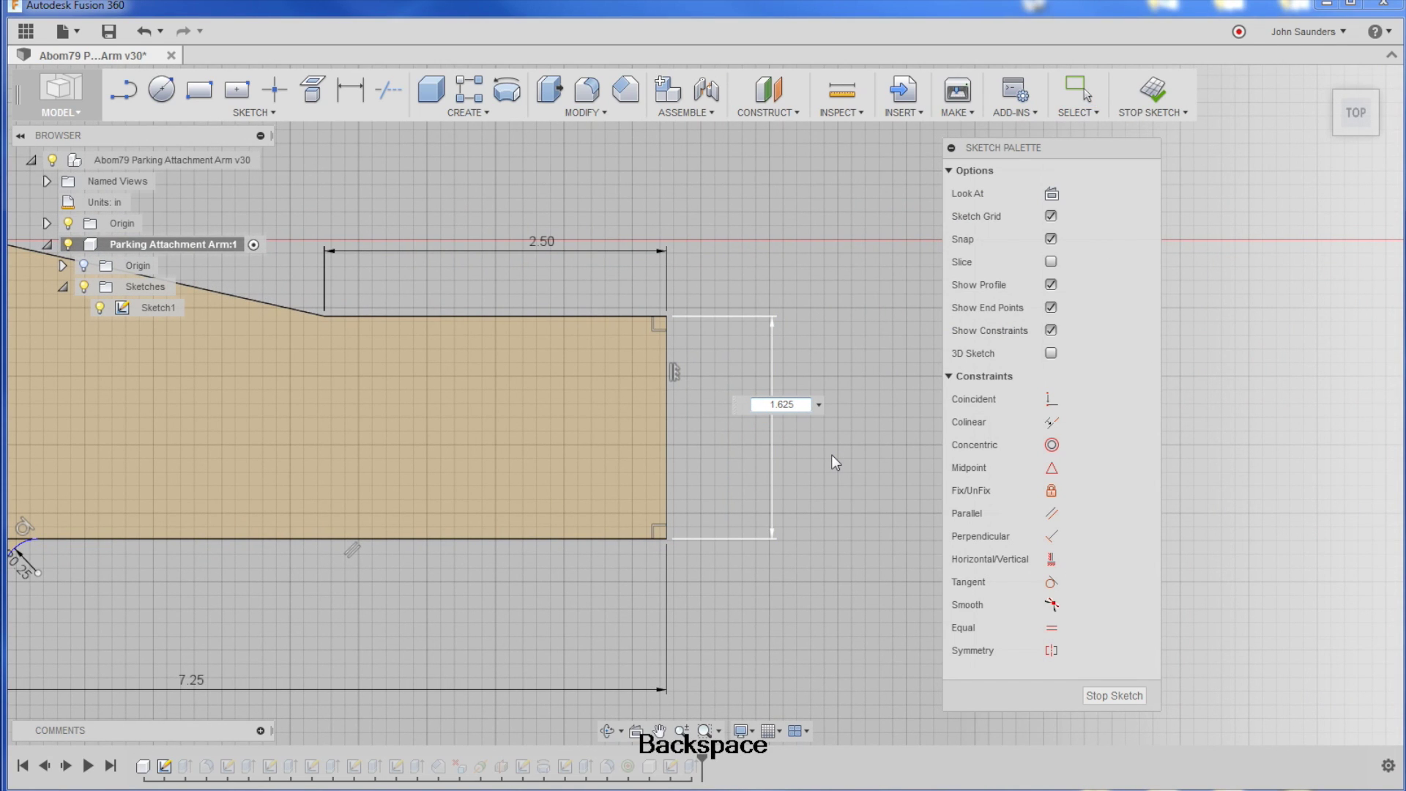
{"action": "type", "text": "-.1"}
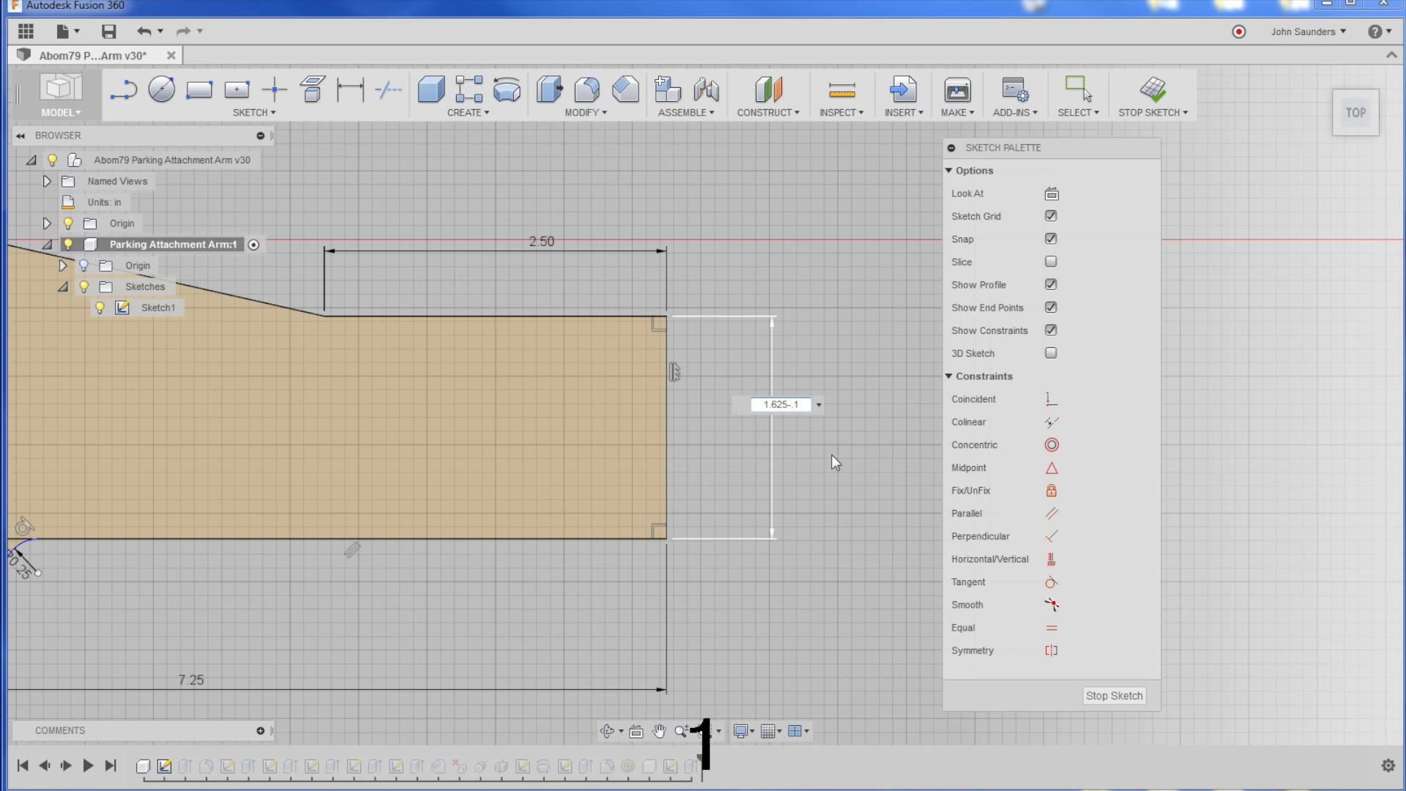
{"action": "key", "text": "Return"}
{"action": "scroll", "coordinate": [747, 407], "scroll_direction": "down", "scroll_amount": 3}
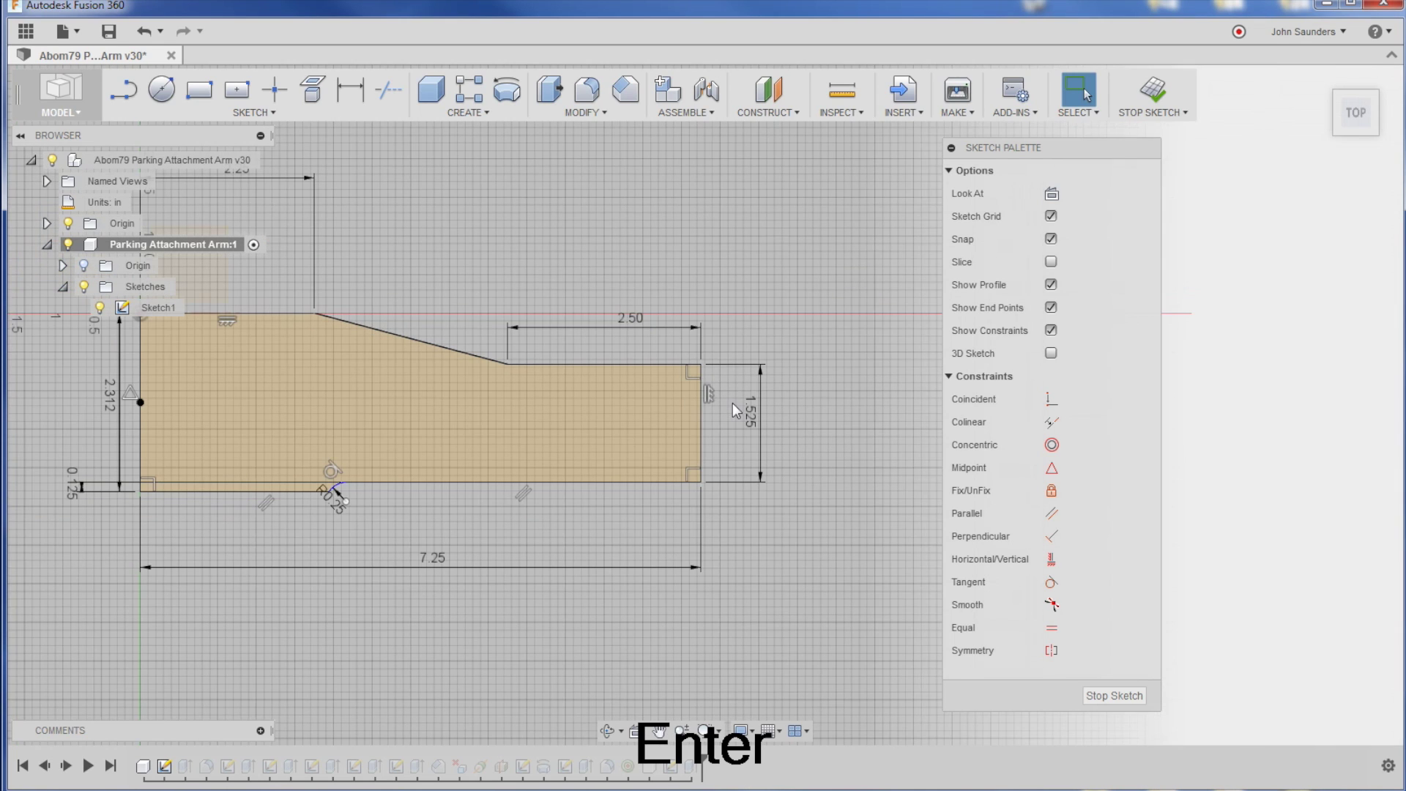
{"action": "left_click", "coordinate": [1153, 91]}
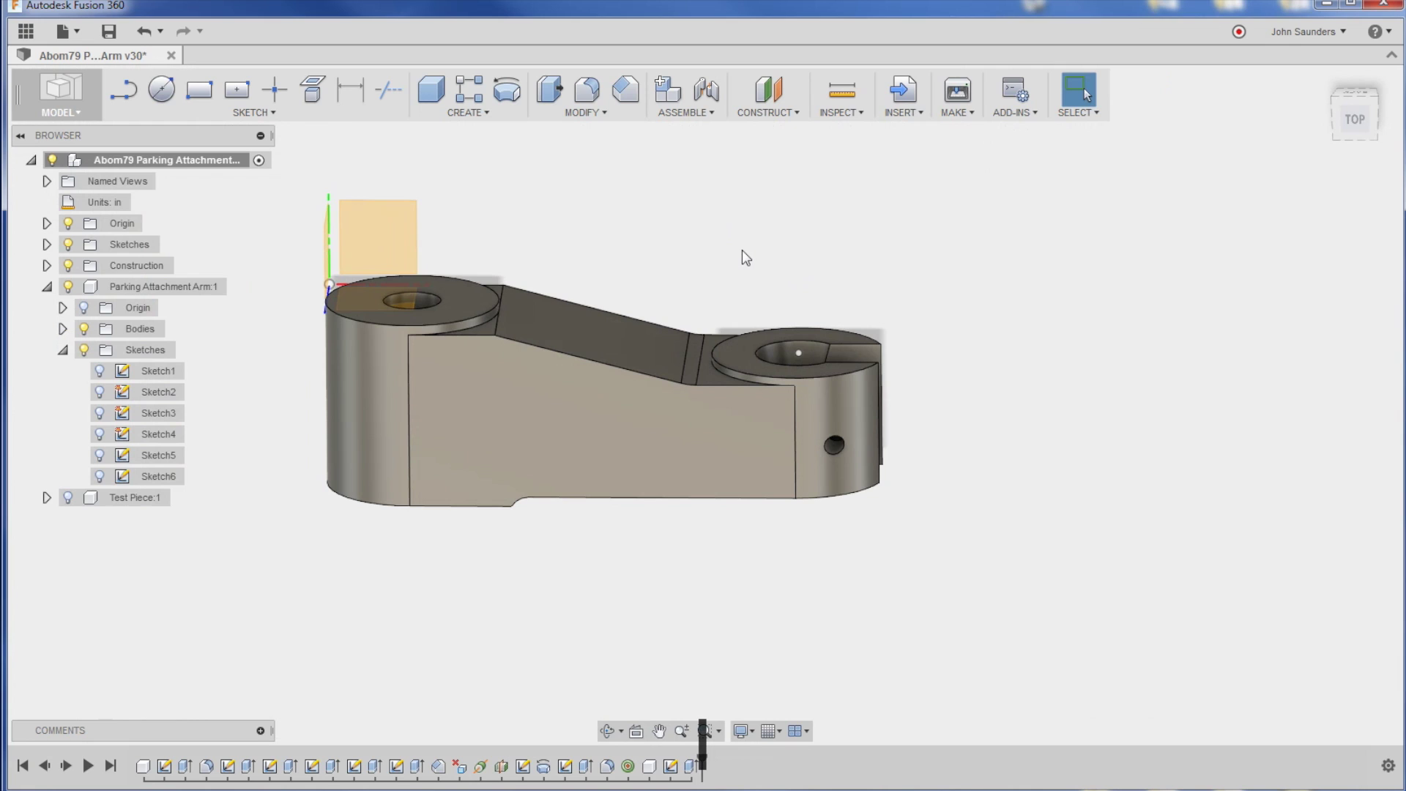
Measure the boss top face to its bottom face (1.625 in) and check it against the drawing
{"action": "key", "text": "i"}
{"action": "scroll", "coordinate": [748, 293], "scroll_direction": "up", "scroll_amount": 3}
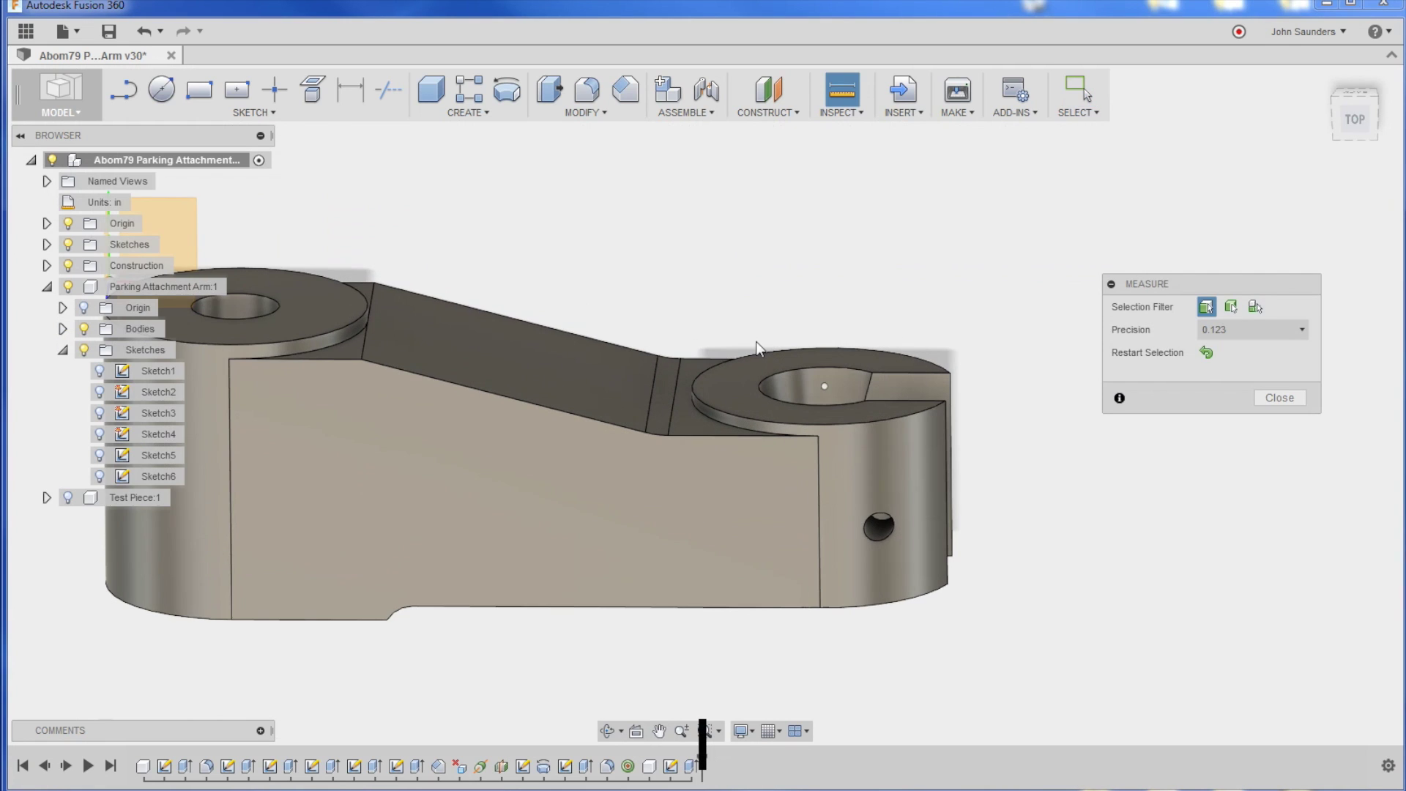
{"action": "left_click", "coordinate": [732, 388]}
{"action": "middle_click_drag", "start_coordinate": [732, 317], "coordinate": [774, 245], "text": "shift"}
{"action": "left_click", "coordinate": [709, 474]}
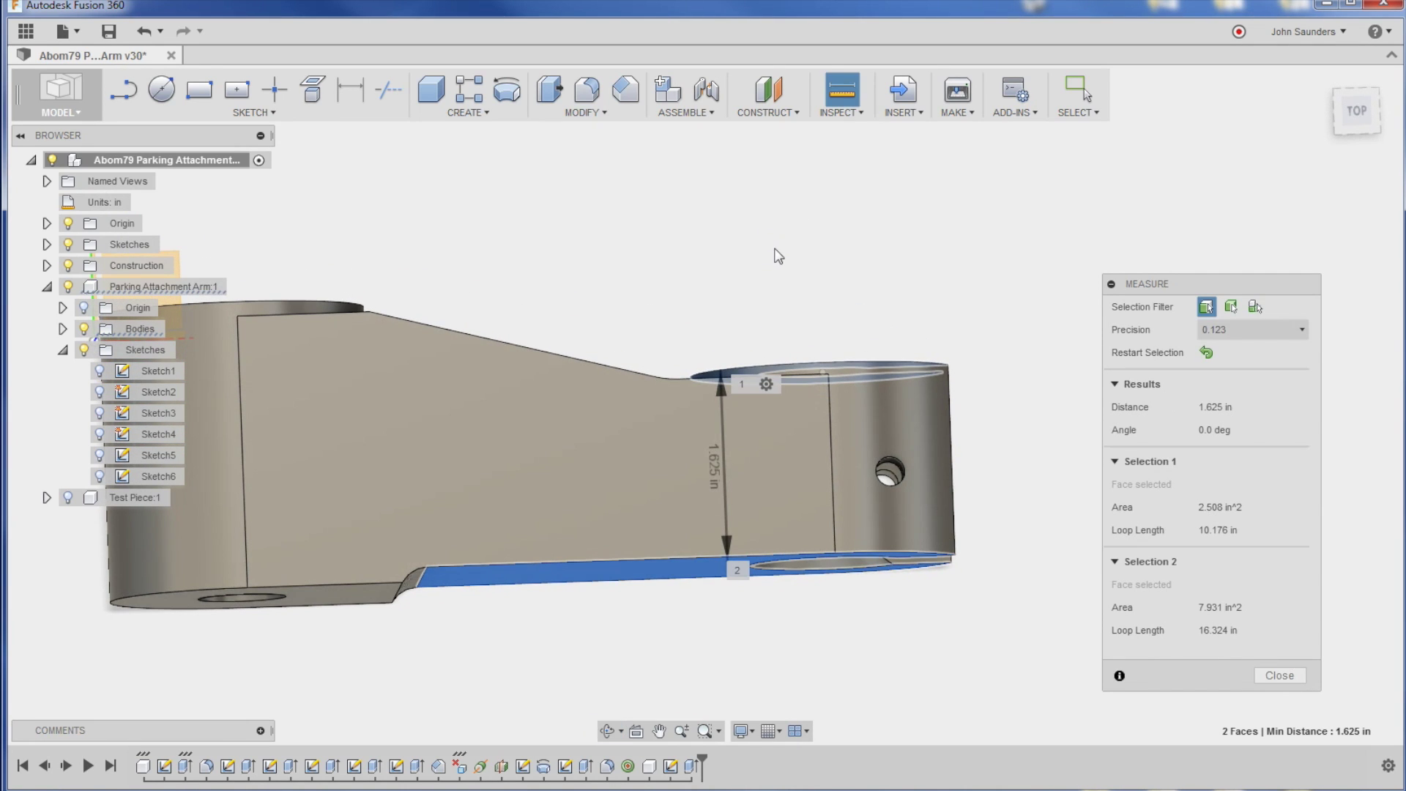
{"action": "left_click", "coordinate": [1352, 113]}
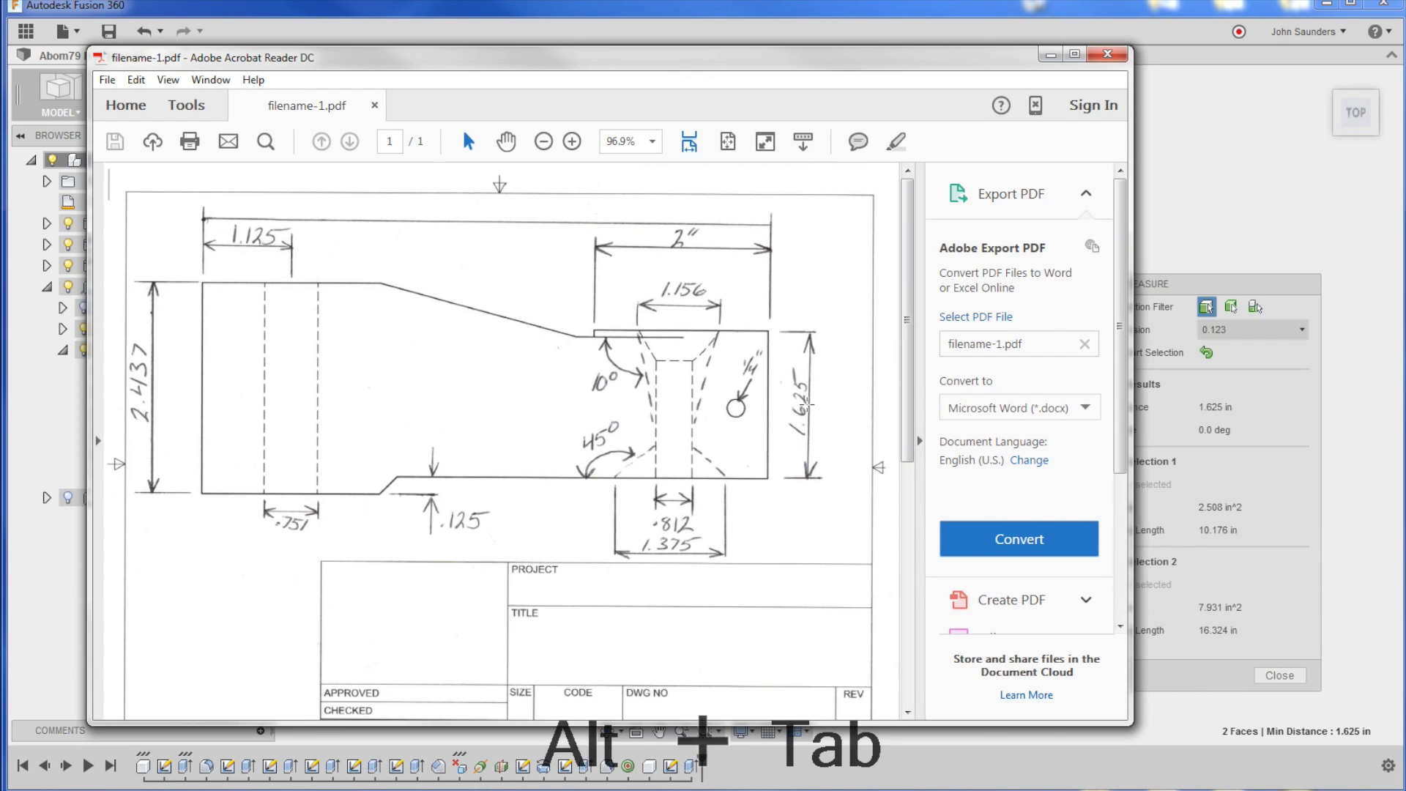
{"action": "key", "text": "alt+Tab"}
{"action": "middle_click_drag", "start_coordinate": [769, 248], "coordinate": [748, 348], "text": "shift"}
Close the Measure results and turn the arm to look at its top face
{"action": "left_click", "coordinate": [1249, 630]}
{"action": "left_click", "coordinate": [1280, 675]}
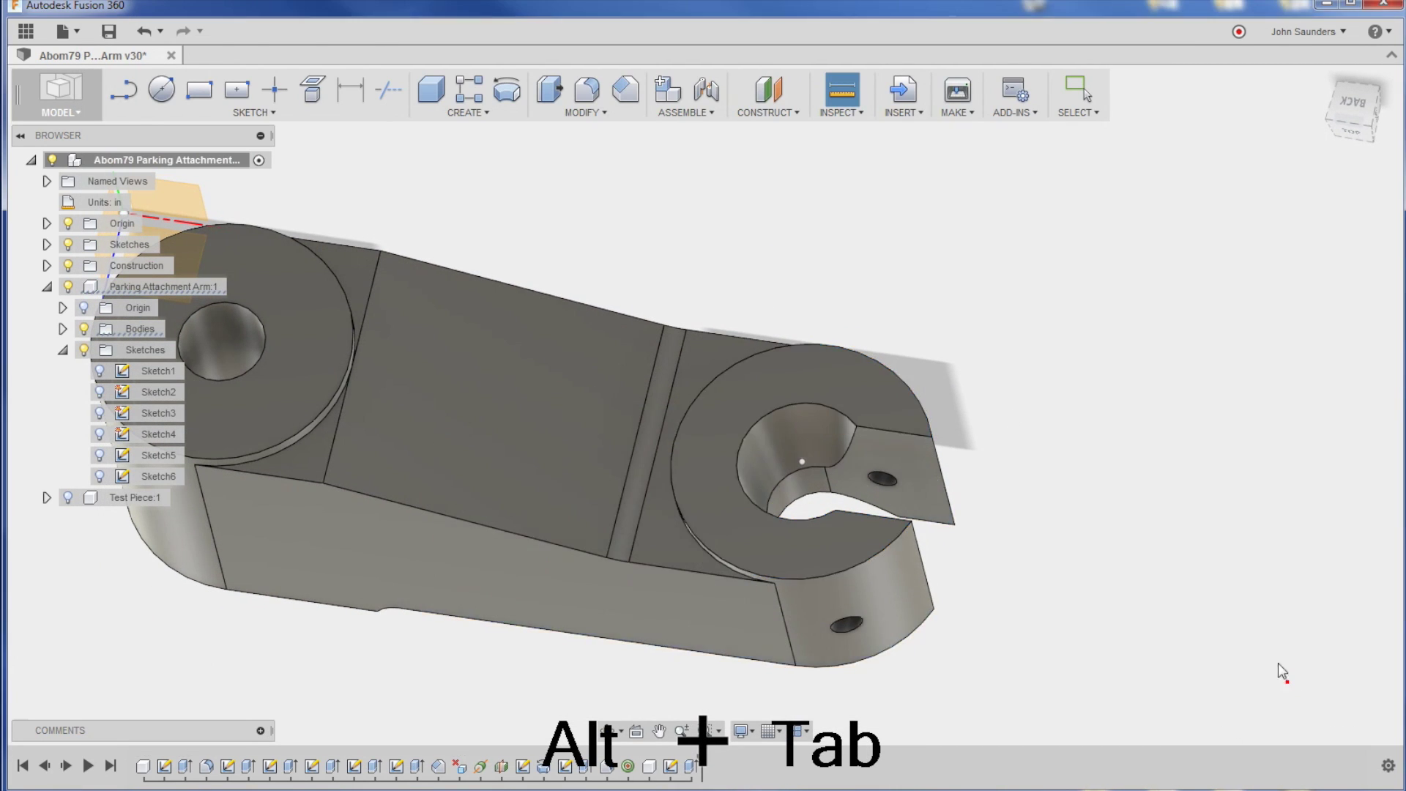
{"action": "middle_click_drag", "start_coordinate": [1121, 527], "coordinate": [1096, 389], "text": "shift"}
{"action": "middle_click_drag", "start_coordinate": [489, 265], "coordinate": [613, 208]}
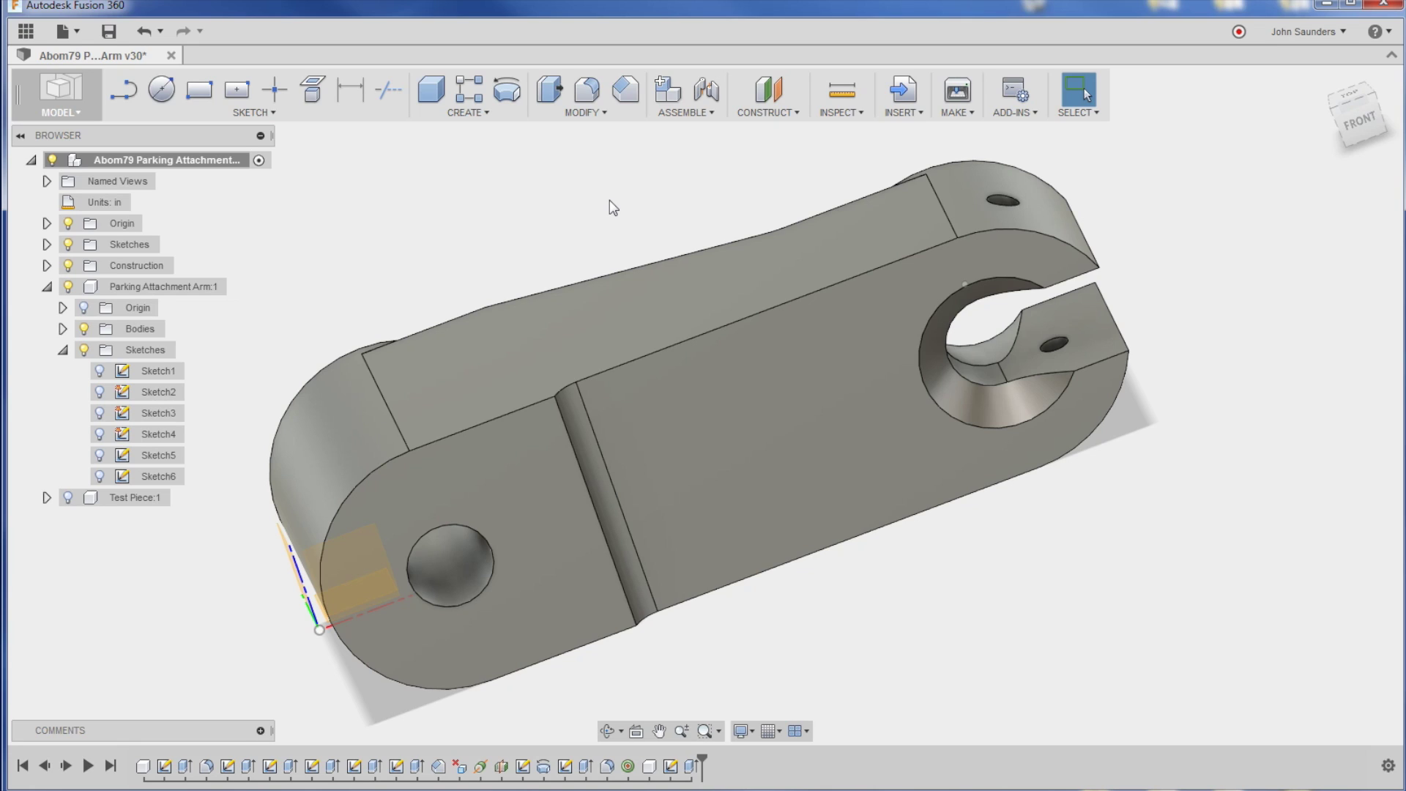
{"action": "middle_click_drag", "start_coordinate": [609, 209], "coordinate": [421, 211], "text": "shift"}
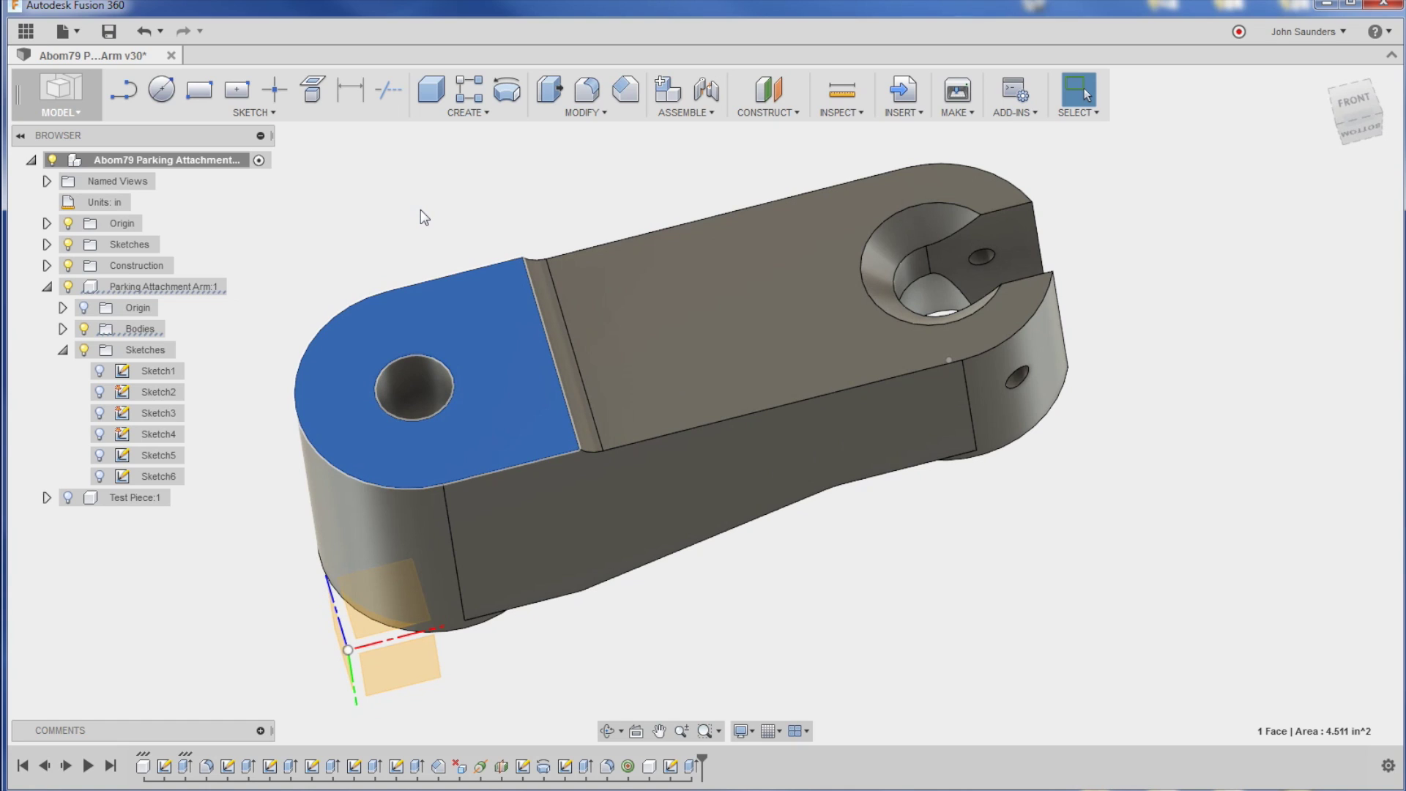
{"action": "left_click", "coordinate": [335, 226]}
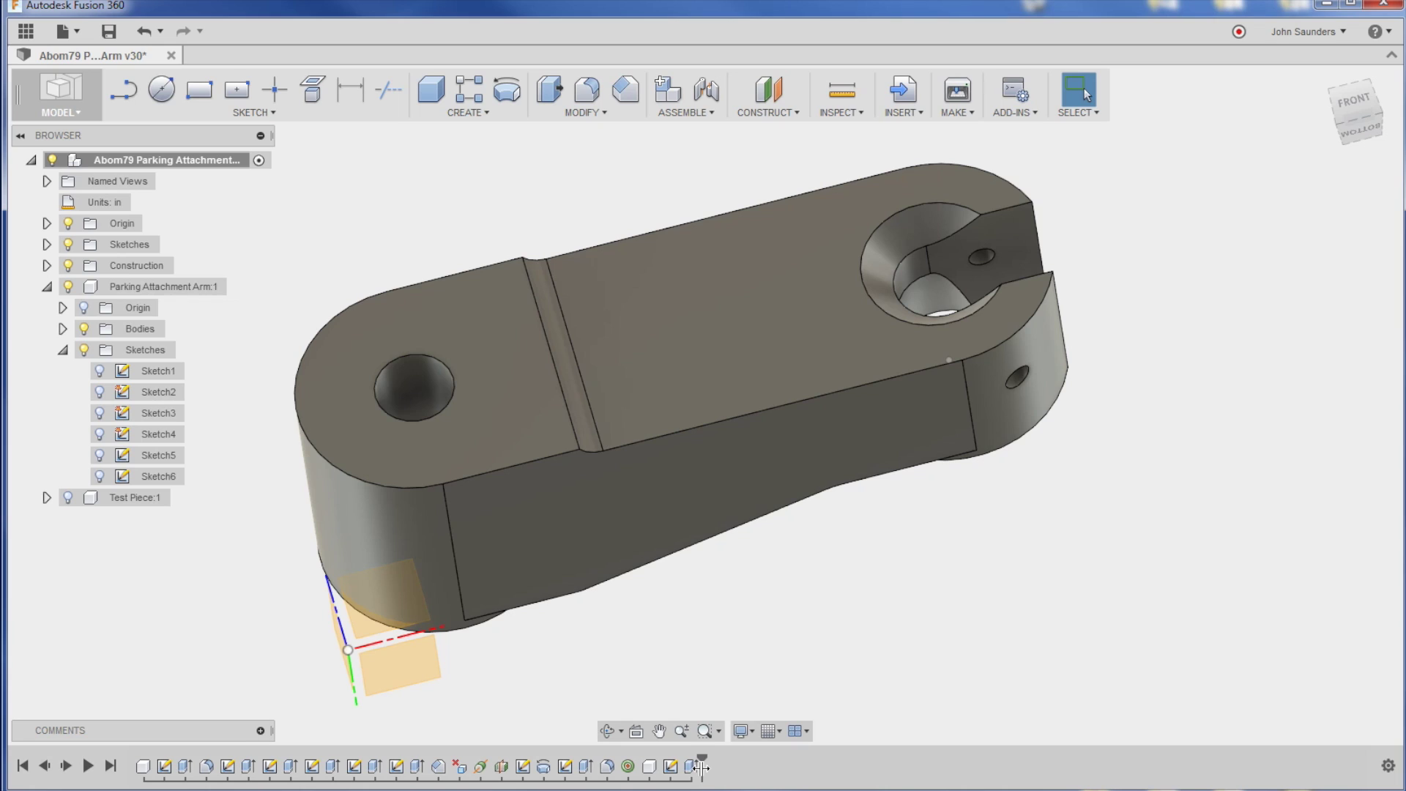
{"action": "left_click_drag", "start_coordinate": [702, 766], "coordinate": [196, 770]}
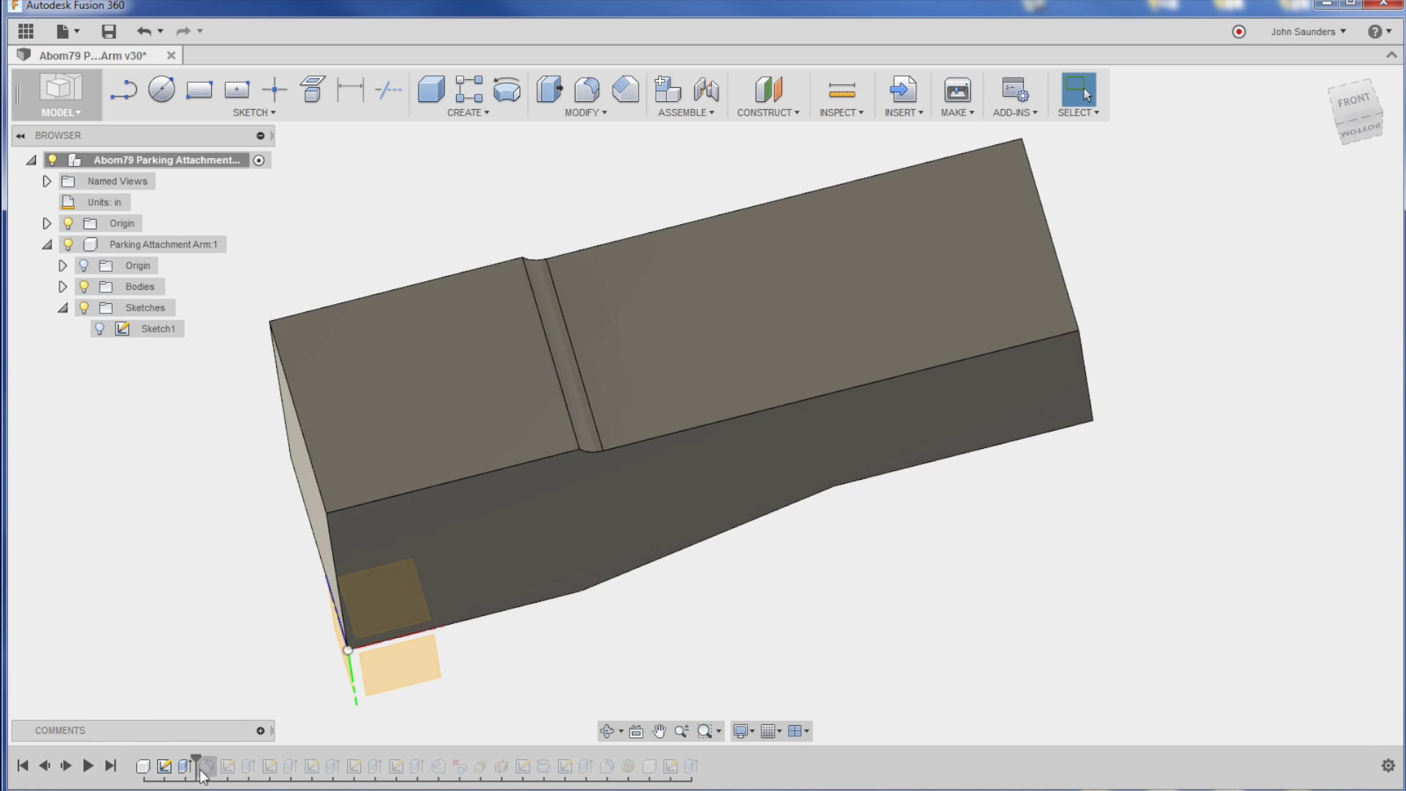
{"action": "left_click", "coordinate": [191, 766]}
{"action": "left_click", "coordinate": [179, 594]}
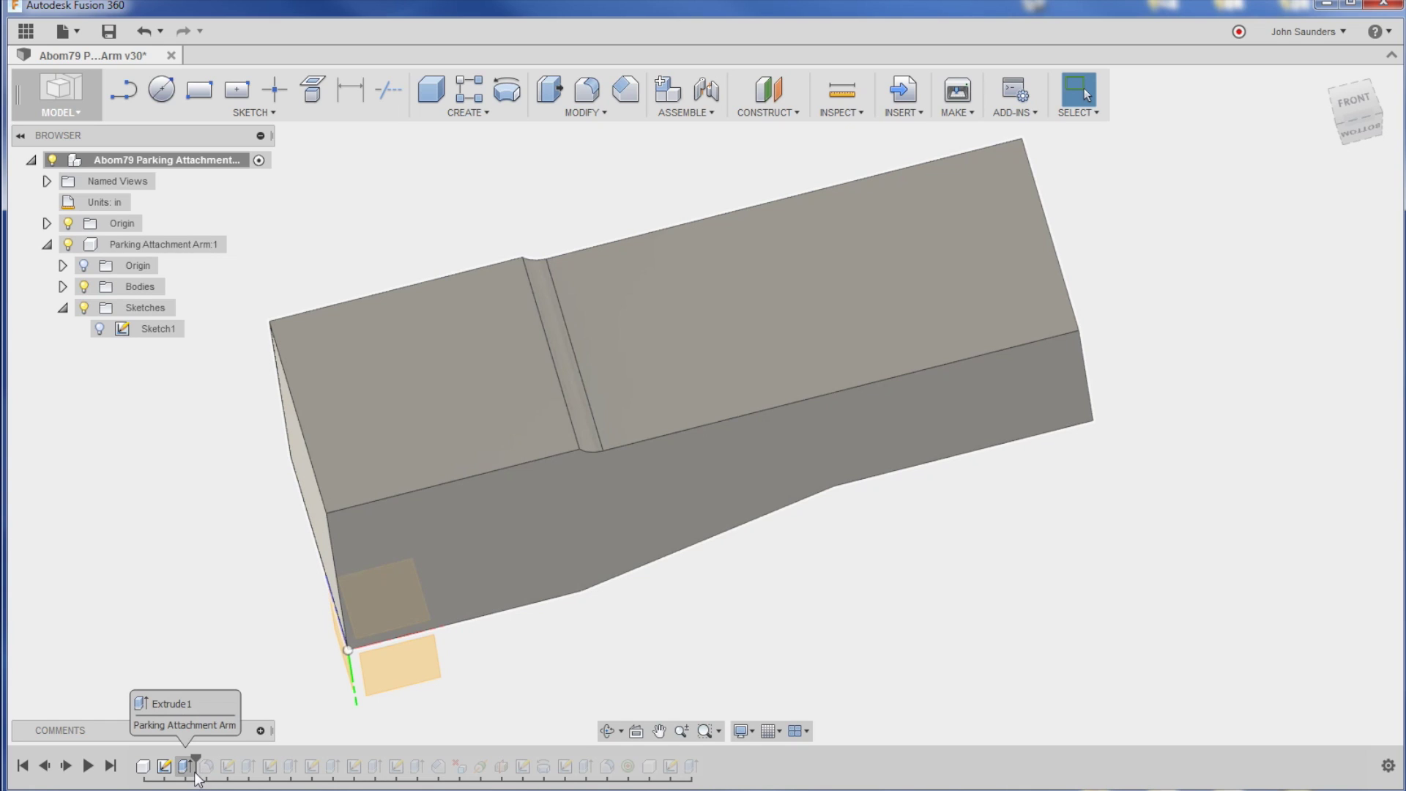
{"action": "mouse_move", "coordinate": [197, 773]}
{"action": "left_mouse_down"}
{"action": "mouse_move", "coordinate": [175, 768]}
{"action": "mouse_move", "coordinate": [702, 766]}
{"action": "left_mouse_up"}
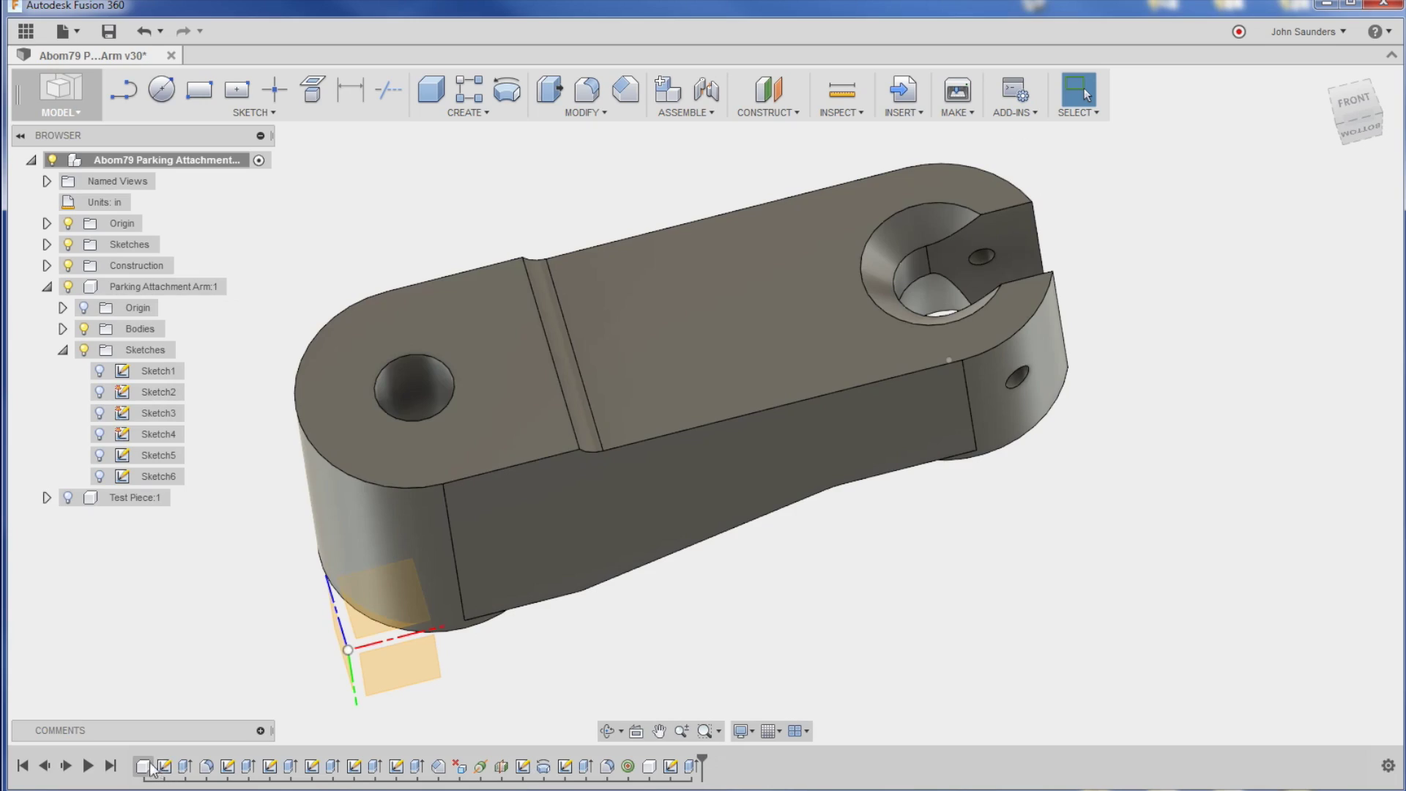
{"action": "left_click", "coordinate": [167, 767]}
{"action": "right_click", "coordinate": [165, 766]}
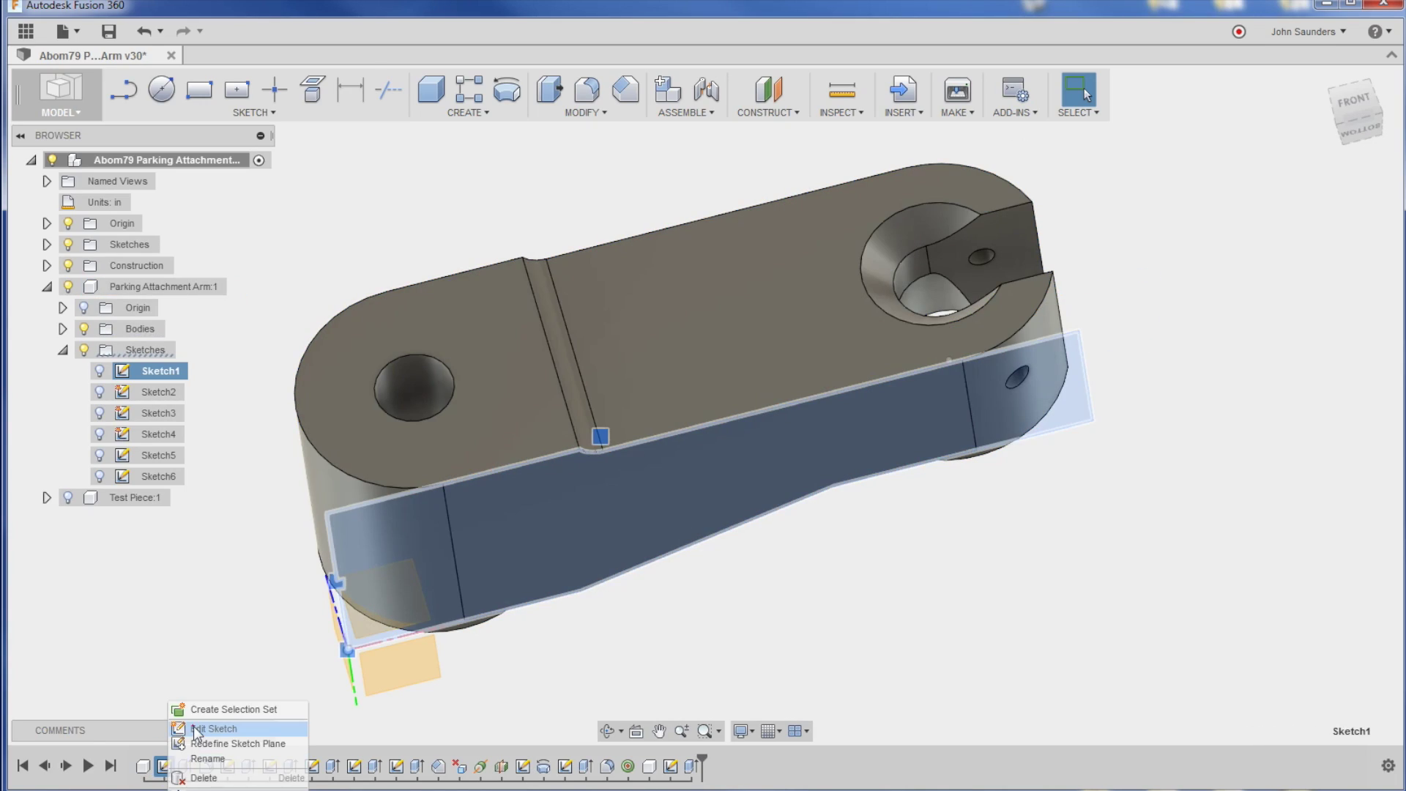
{"action": "left_click", "coordinate": [220, 731]}
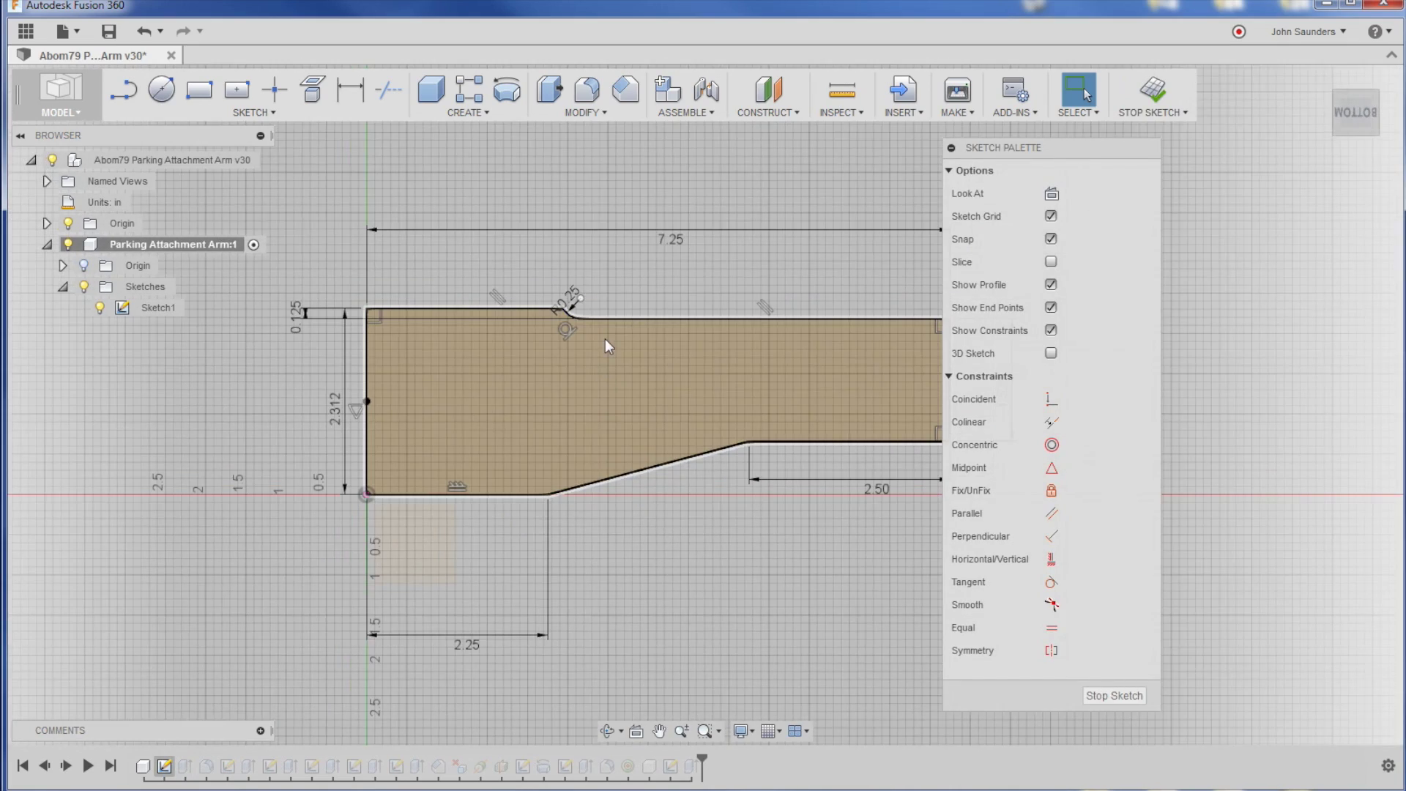
{"action": "scroll", "coordinate": [572, 564], "scroll_direction": "up", "scroll_amount": 3}
{"action": "scroll", "coordinate": [572, 576], "scroll_direction": "up", "scroll_amount": 2}
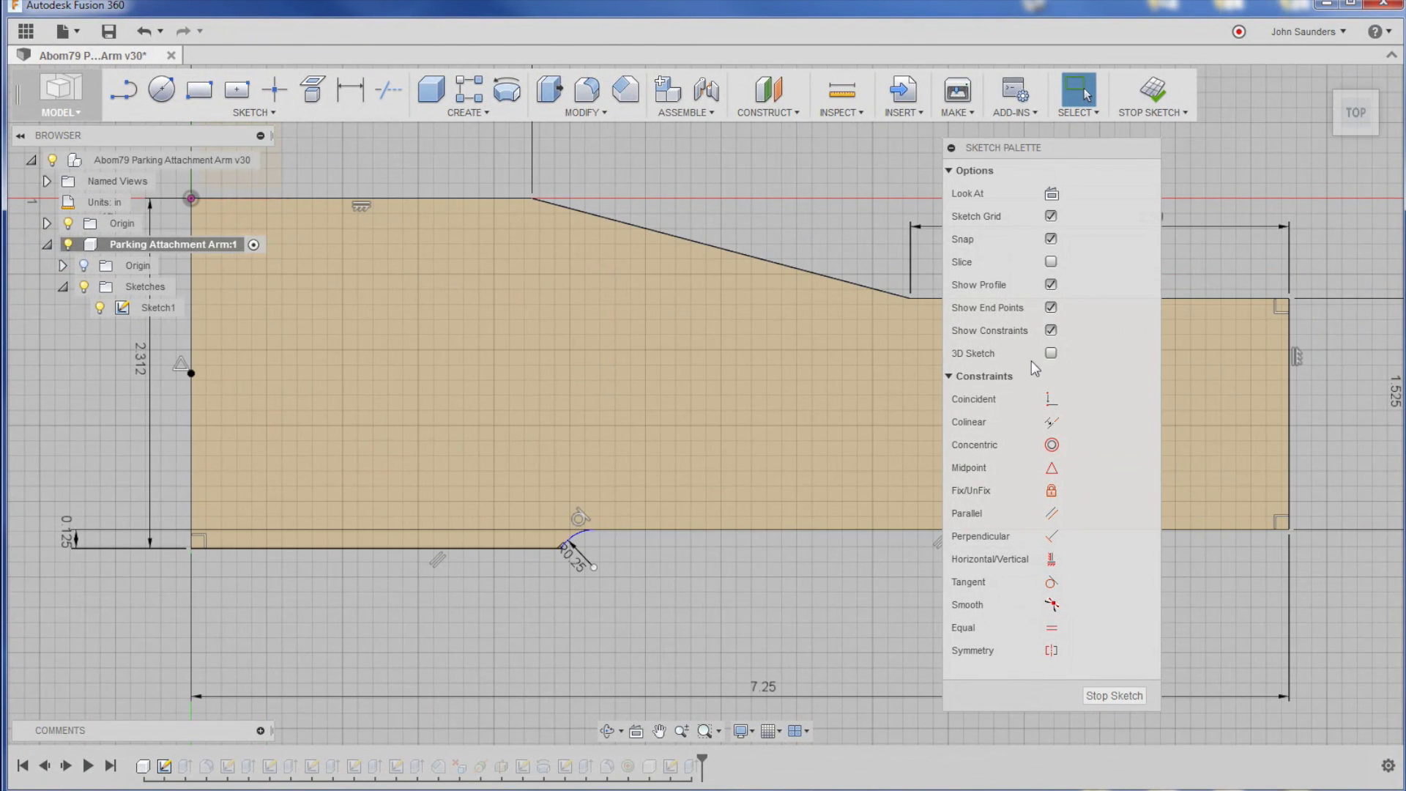
{"action": "left_click", "coordinate": [1172, 89]}
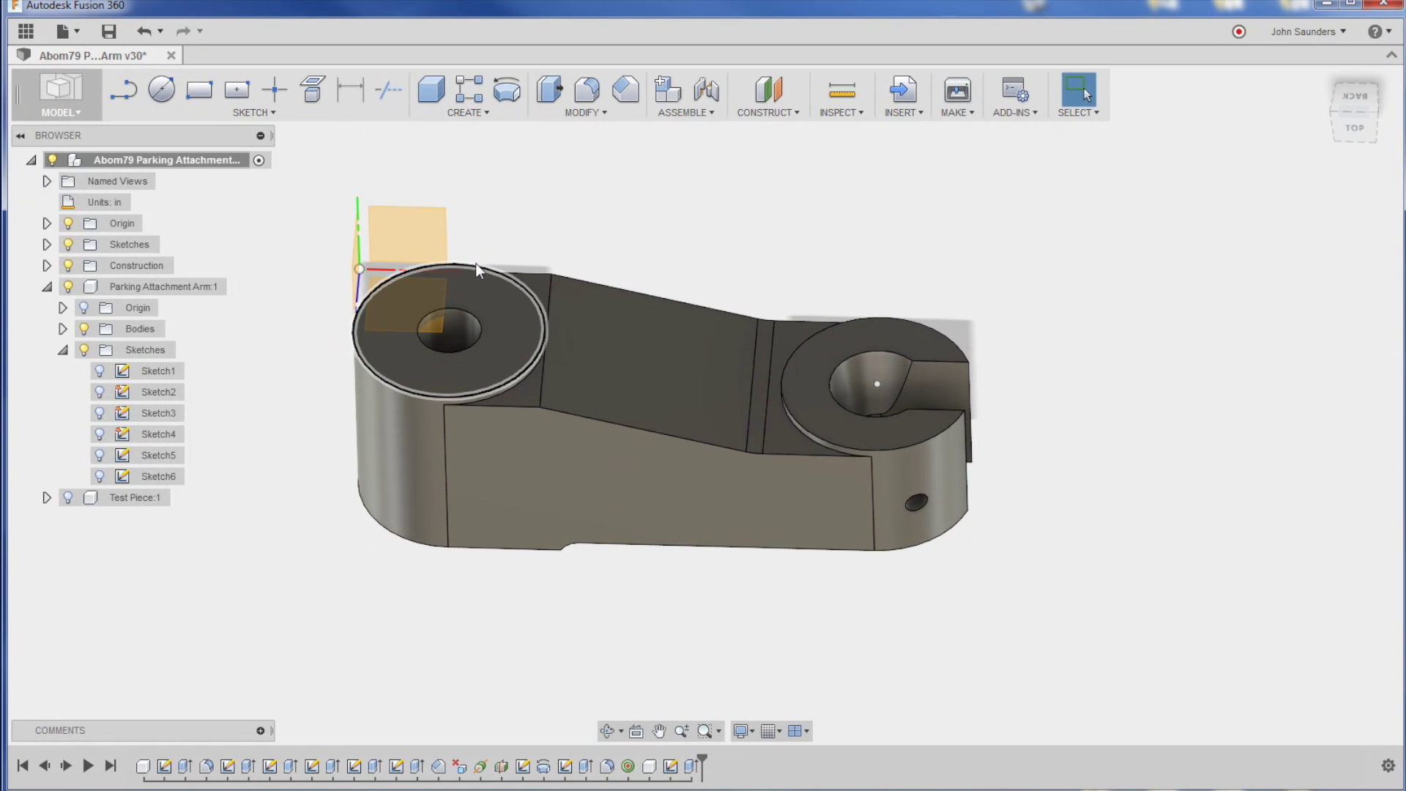
{"action": "left_click", "coordinate": [476, 262]}
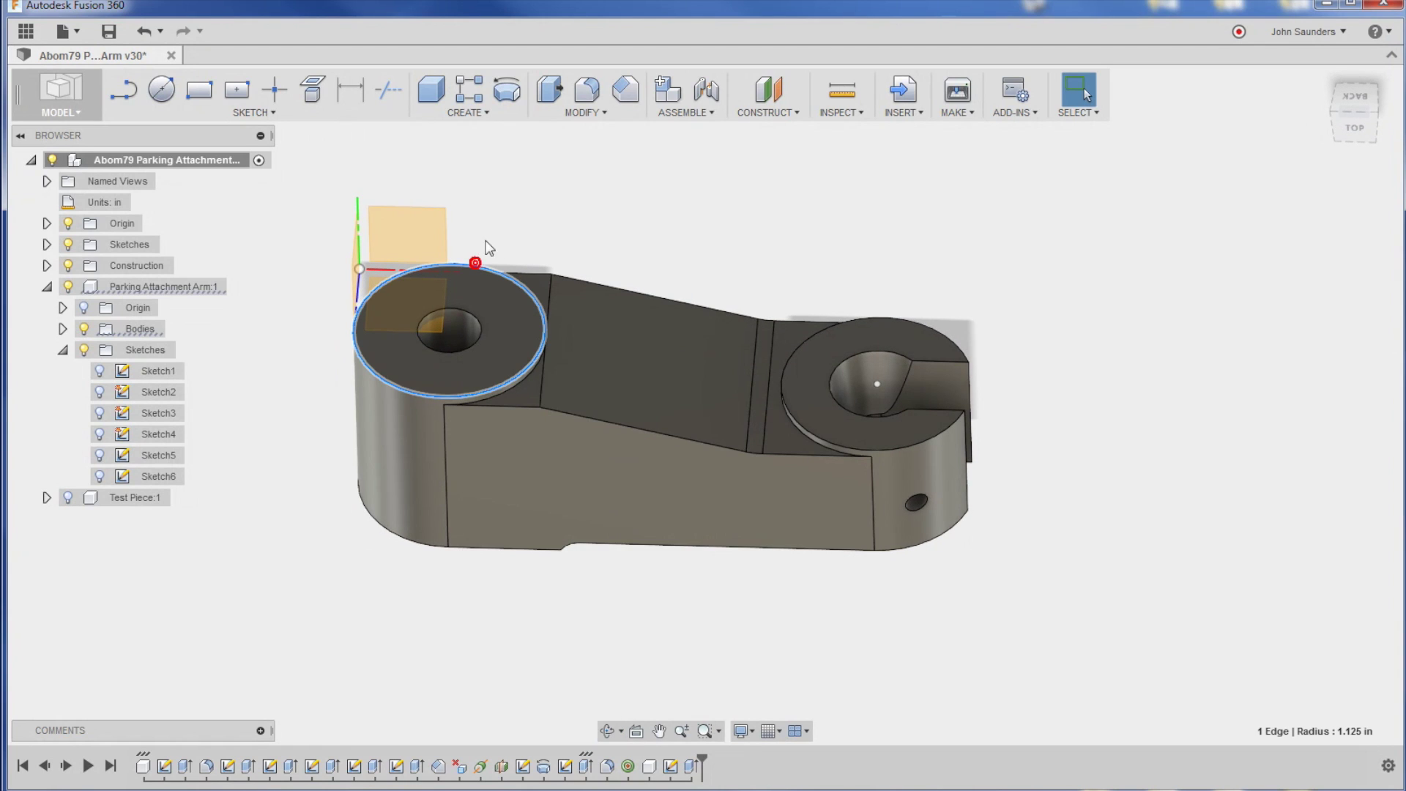
{"action": "left_click", "coordinate": [789, 651]}
{"action": "middle_click_drag", "start_coordinate": [789, 652], "coordinate": [578, 331], "text": "shift"}
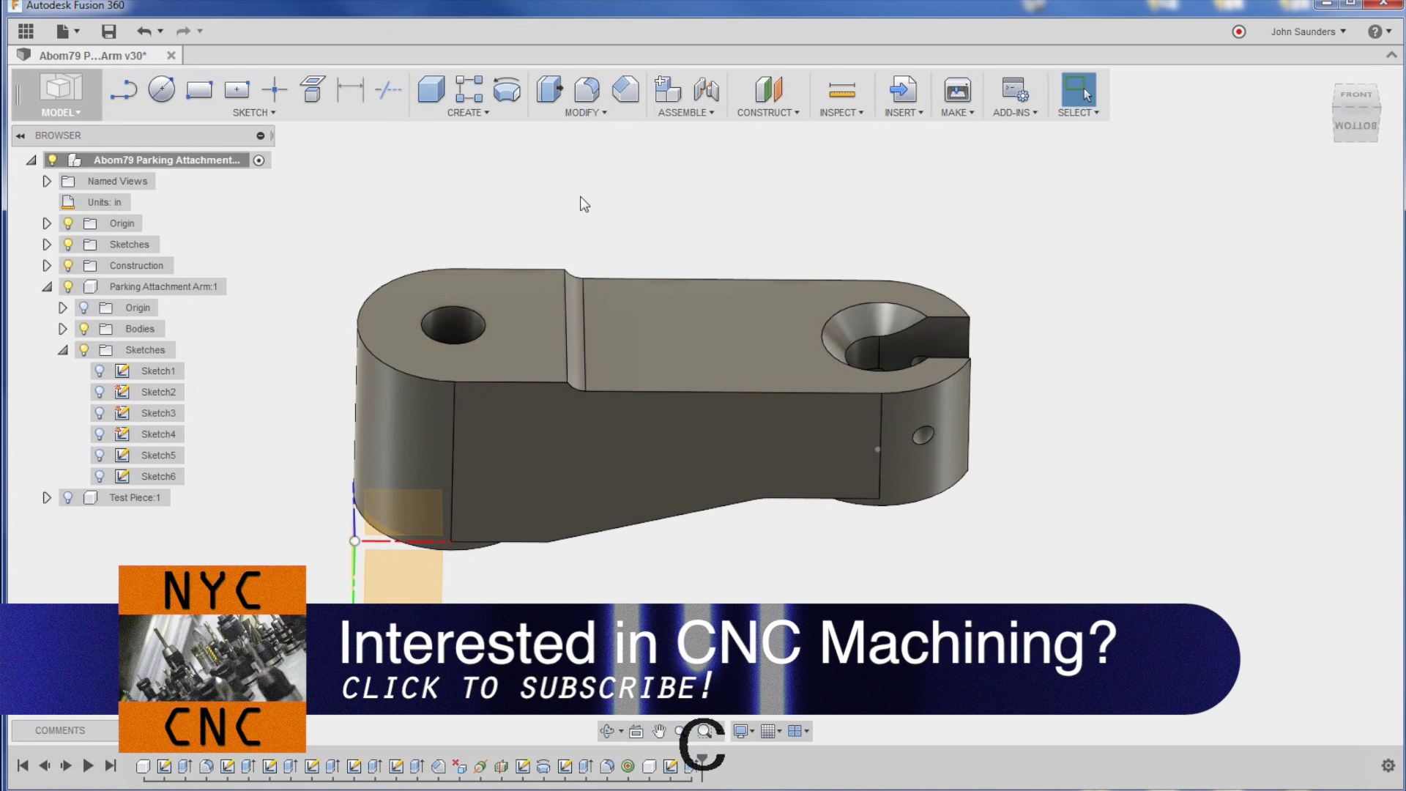
Make Parking Attachment Arm:1 the active component
{"action": "key", "text": "s"}
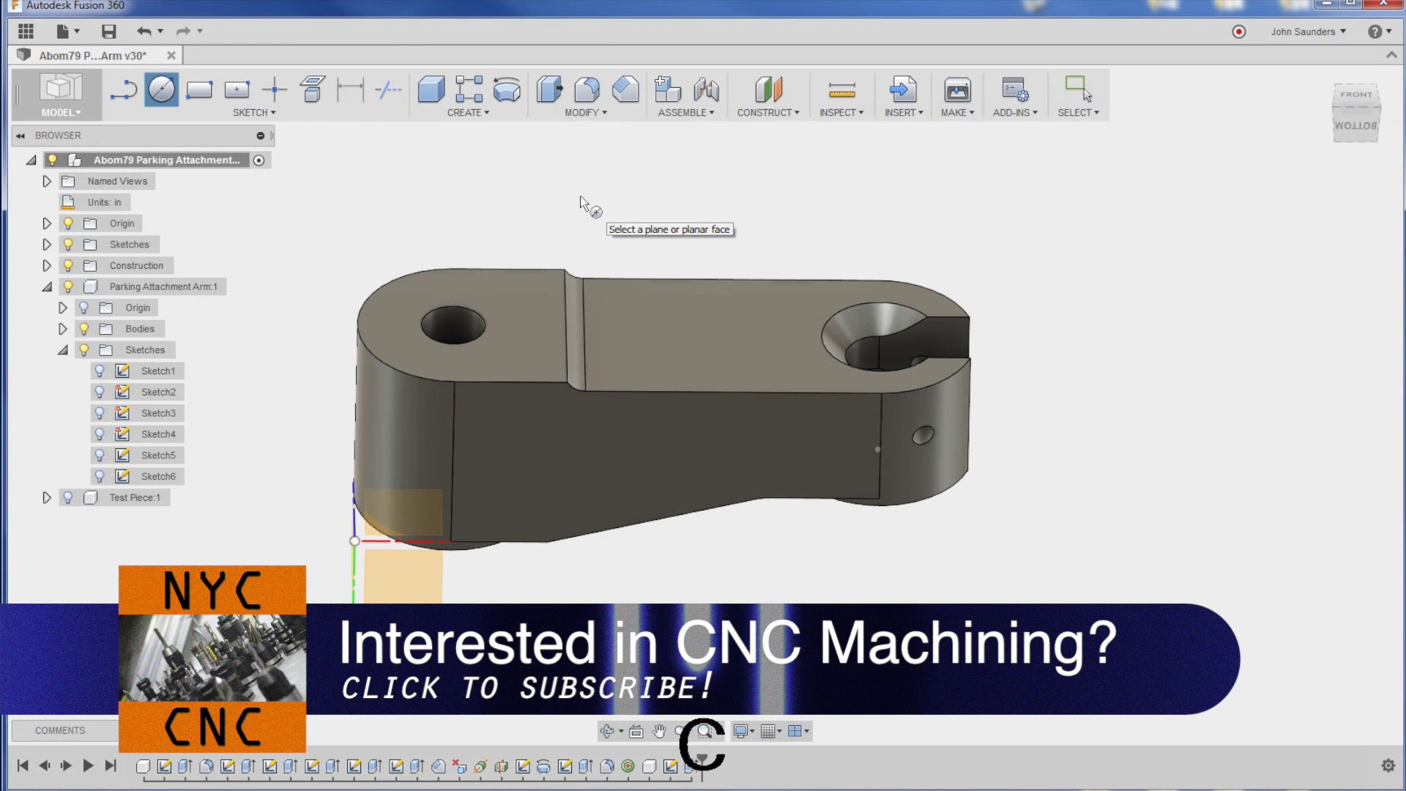
{"action": "key", "text": "Escape"}
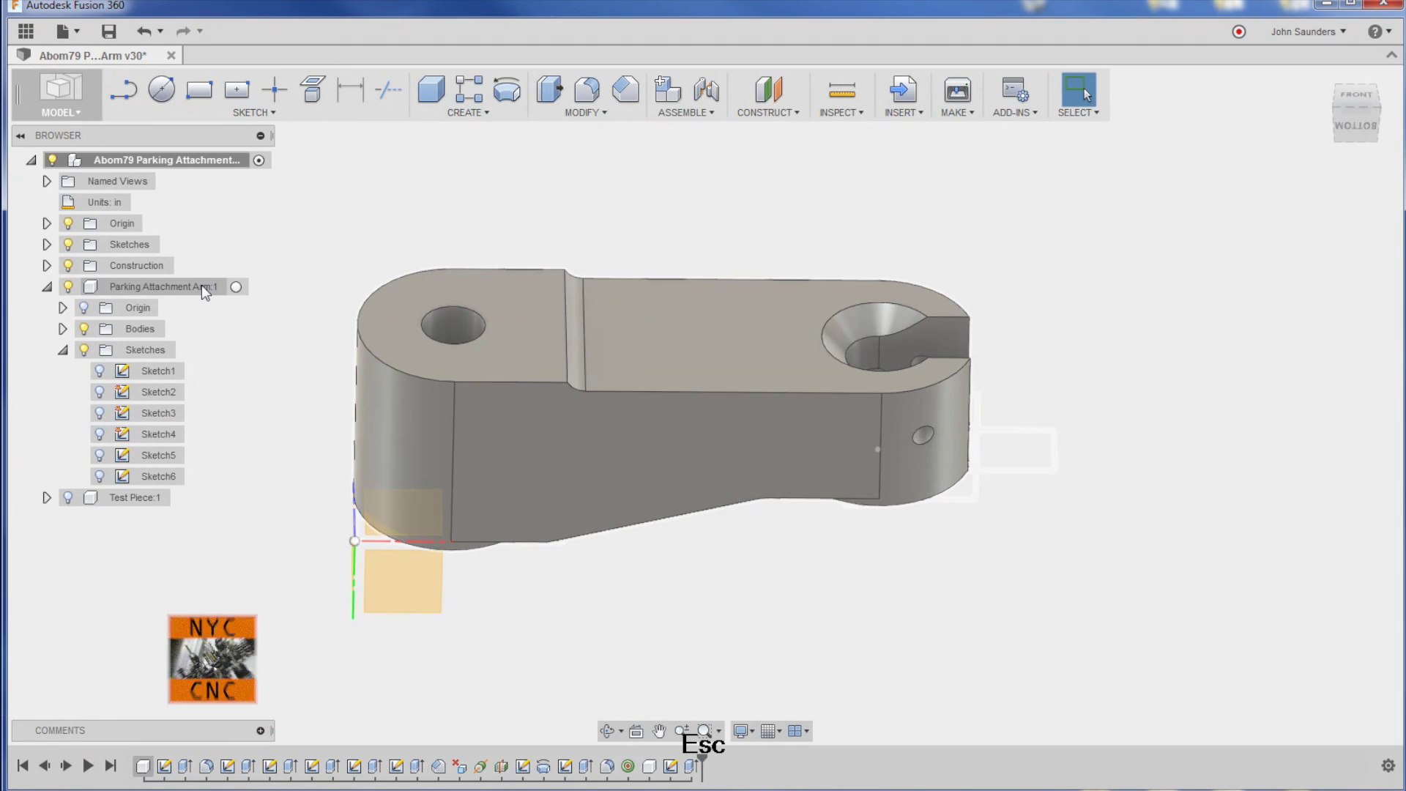
{"action": "left_click", "coordinate": [236, 291]}
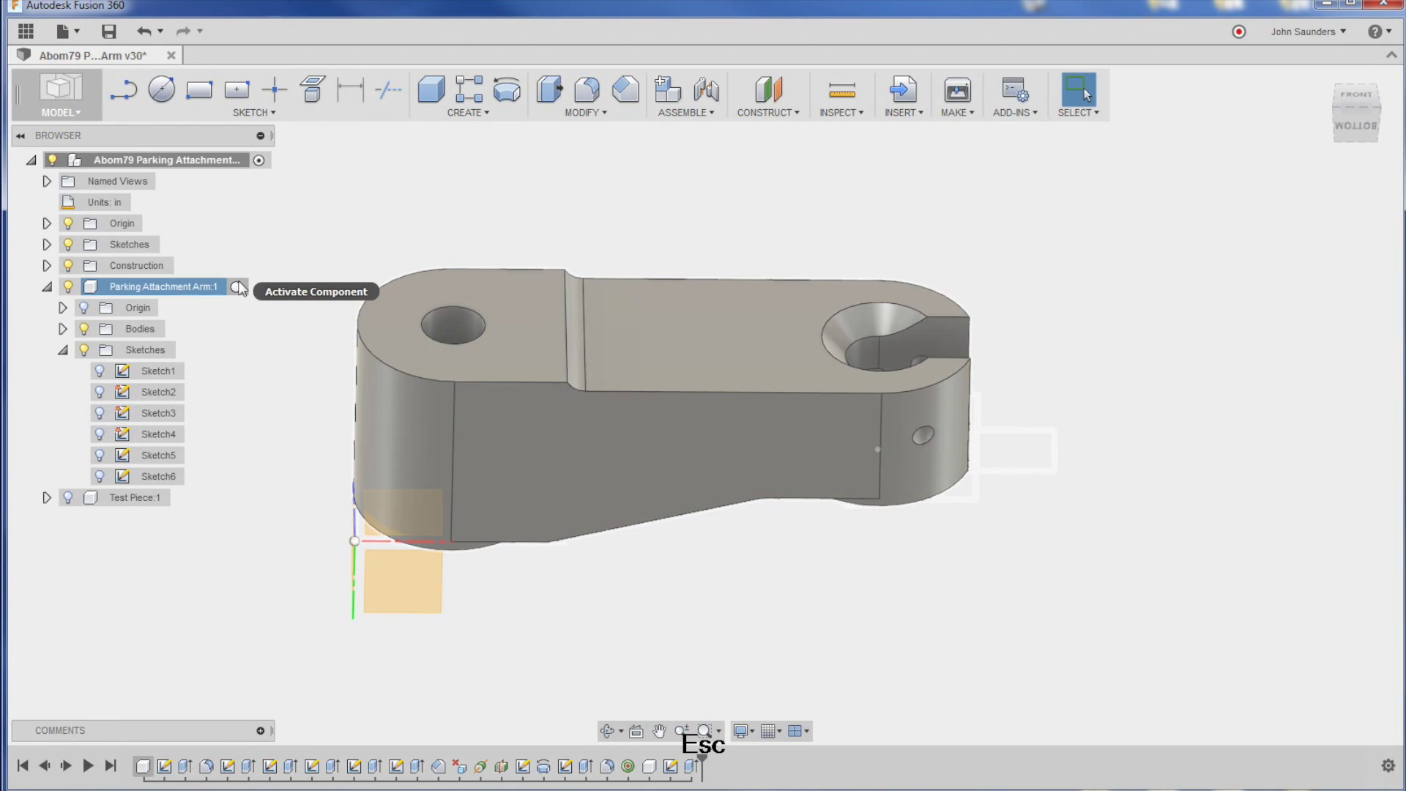
{"action": "left_click", "coordinate": [239, 287]}
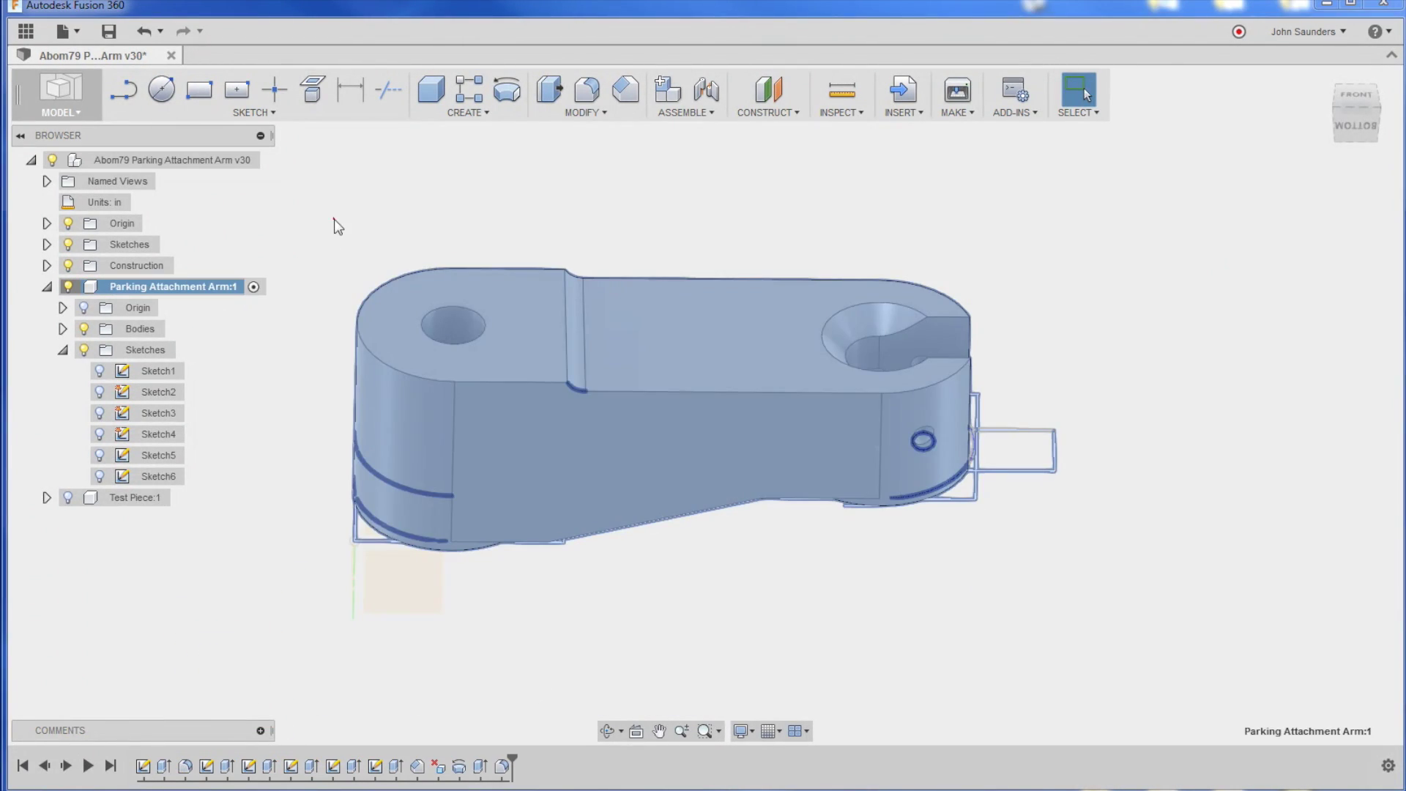
{"action": "left_click", "coordinate": [528, 304]}
{"action": "left_click", "coordinate": [496, 165]}
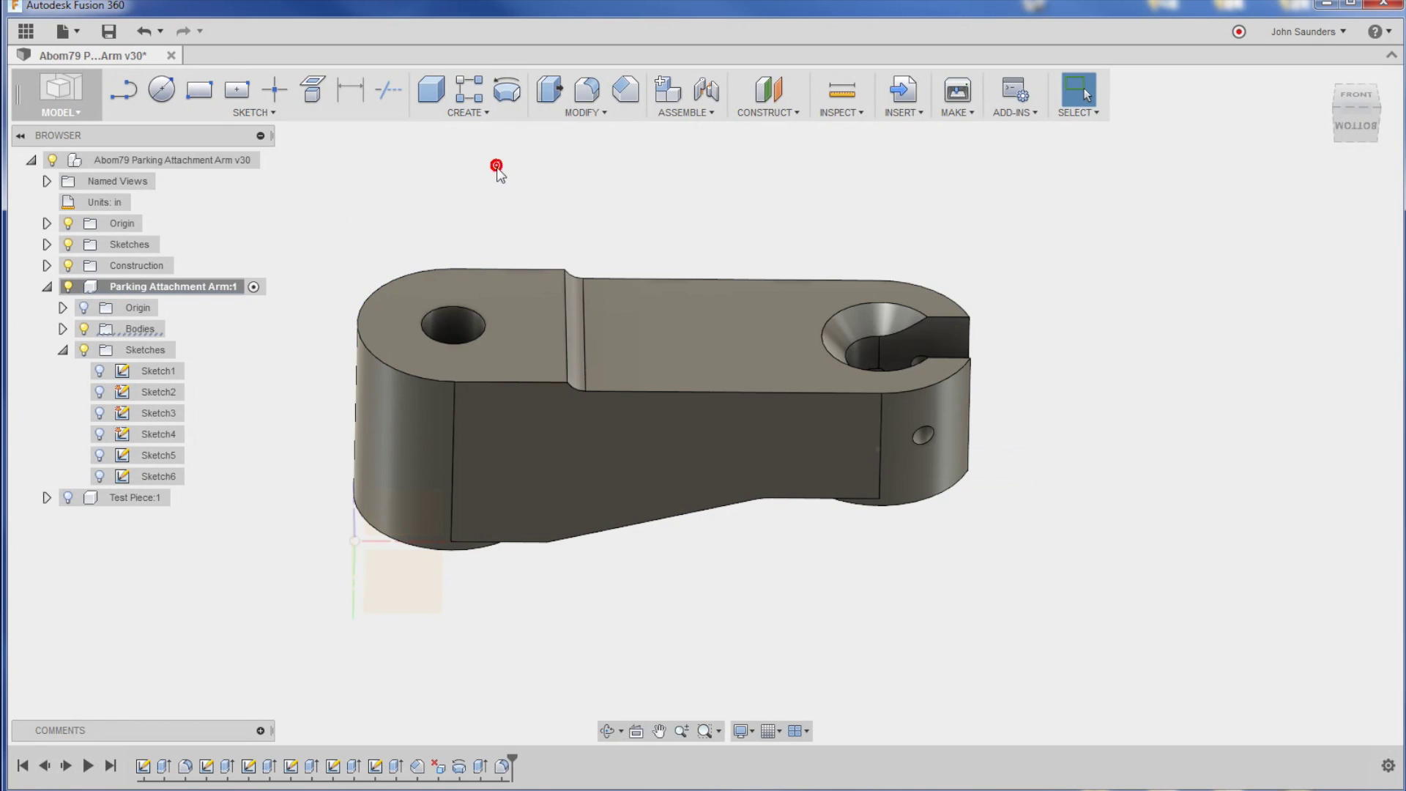
Hide the arm, briefly view Test Piece:1, then hide the test piece too
{"action": "left_click", "coordinate": [47, 288]}
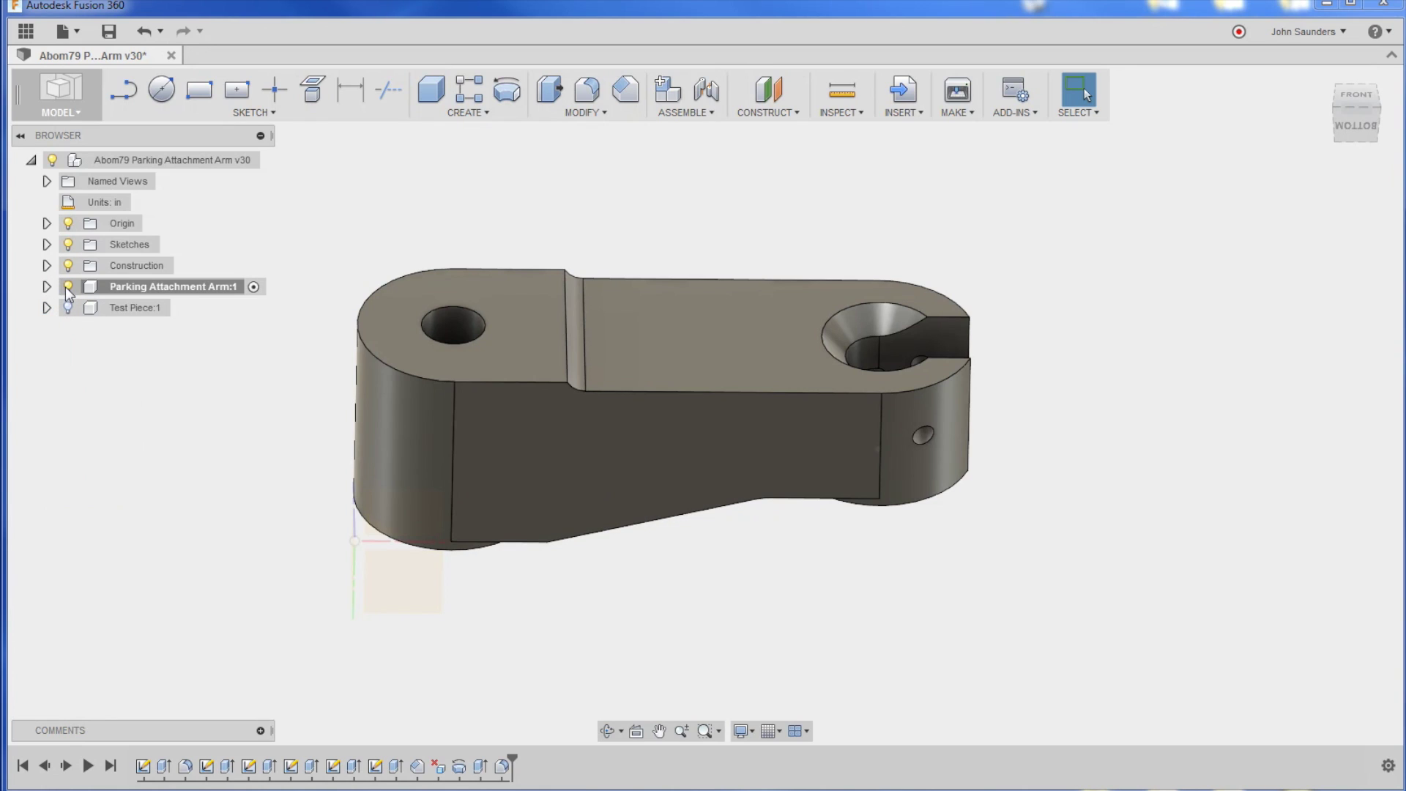
{"action": "left_click", "coordinate": [68, 287]}
{"action": "left_click", "coordinate": [67, 308]}
{"action": "middle_click_drag", "start_coordinate": [455, 379], "coordinate": [370, 398], "text": "shift"}
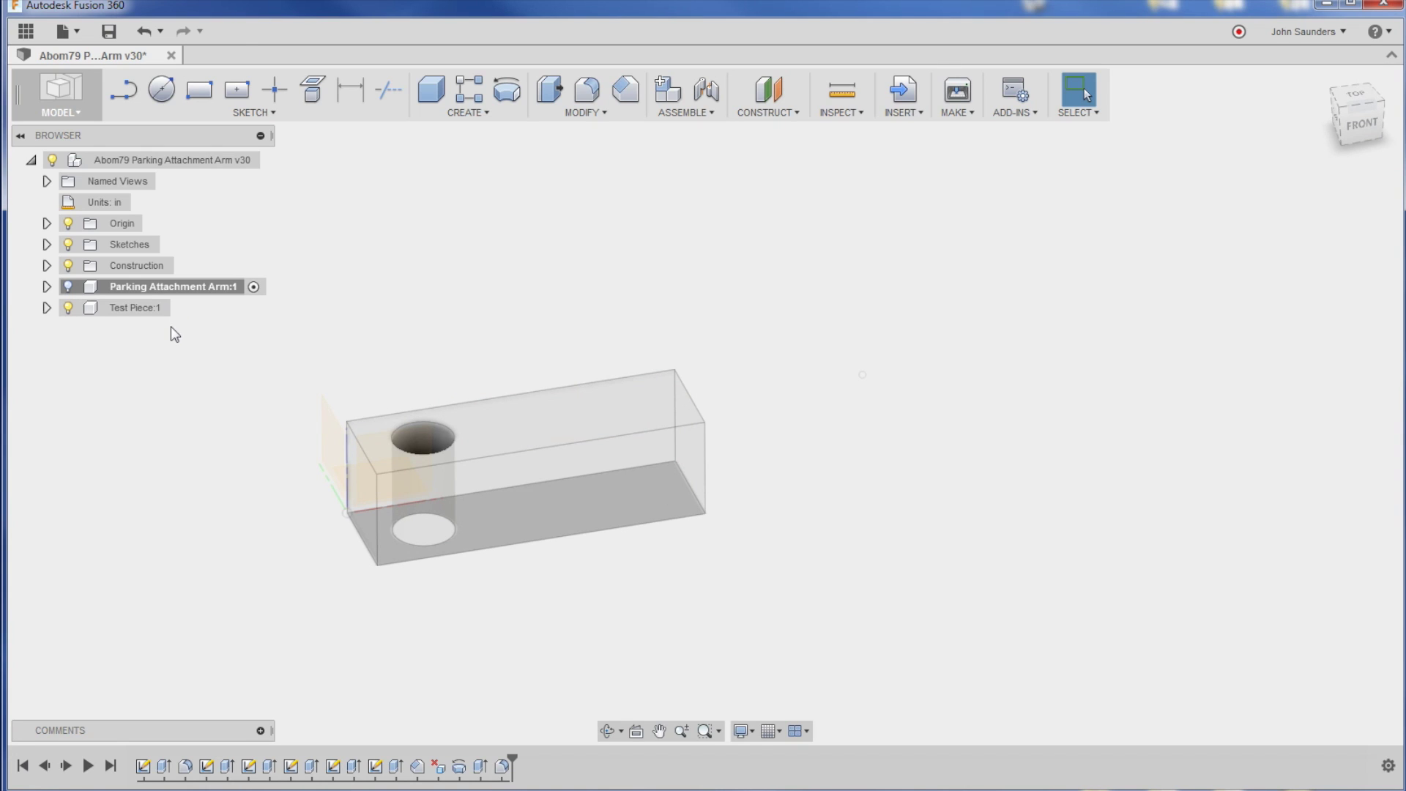
{"action": "left_click", "coordinate": [67, 307]}
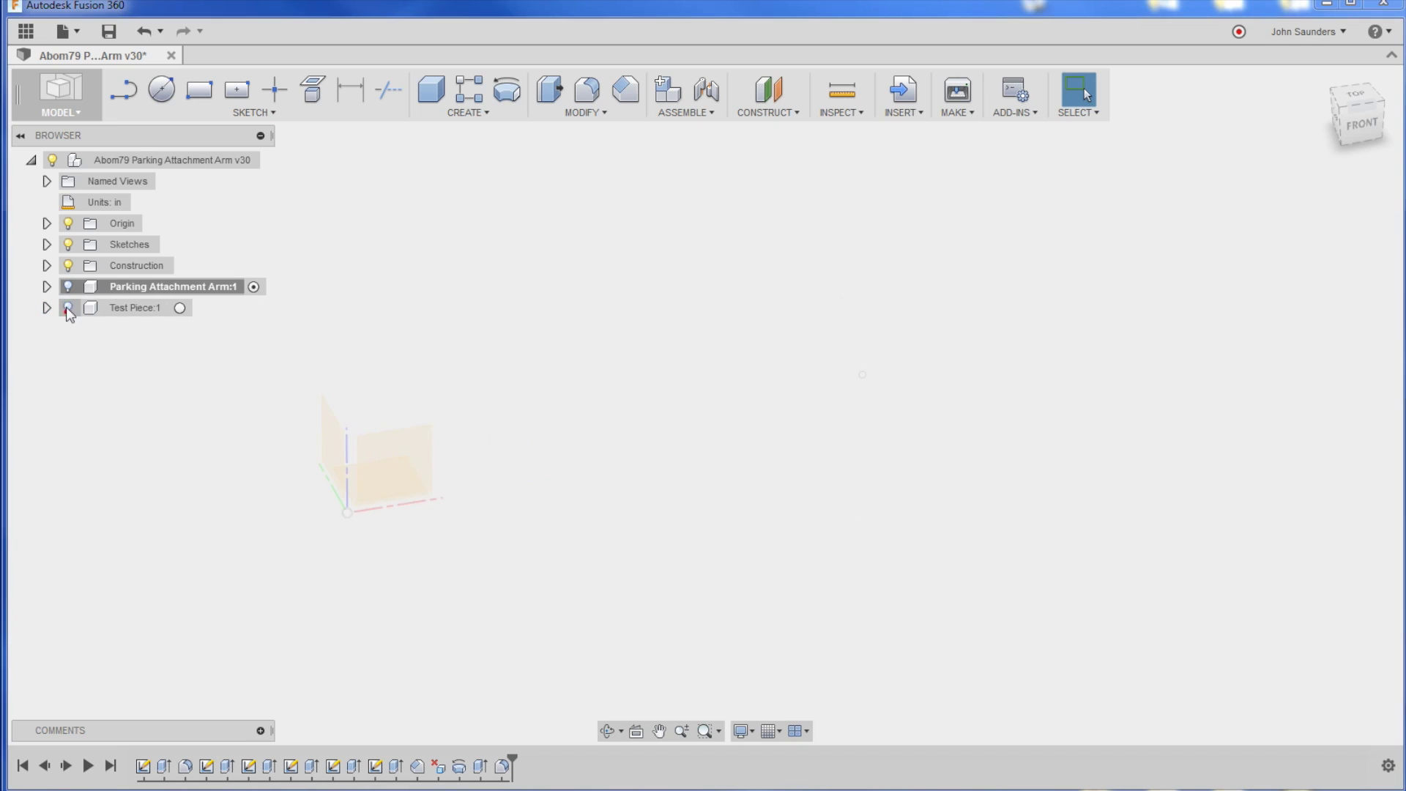
Show the arm and draw a 2.25 in circle on its top face centred on the left-end hole
{"action": "left_click", "coordinate": [67, 287]}
{"action": "middle_click_drag", "start_coordinate": [324, 274], "coordinate": [380, 159], "text": "shift"}
{"action": "key", "text": "c"}
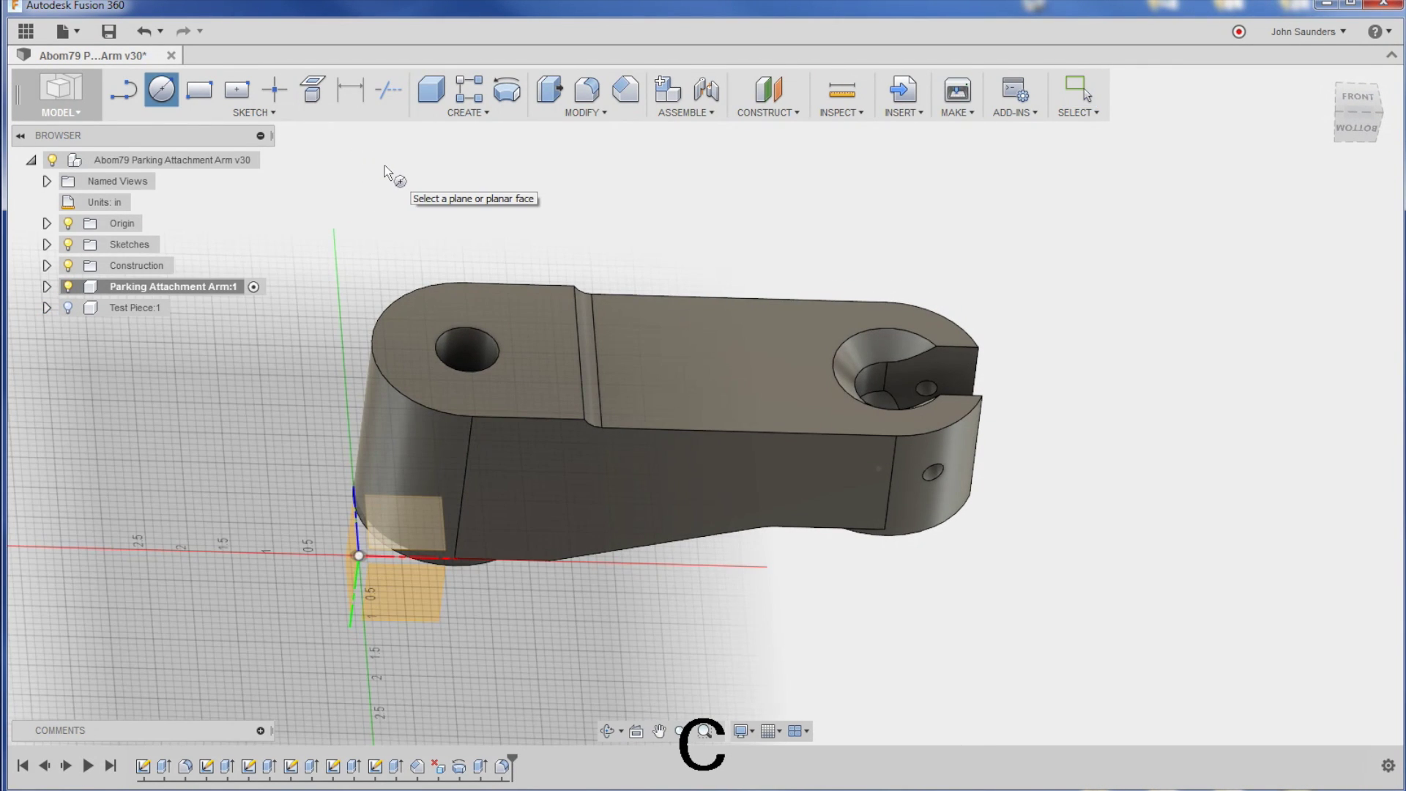
{"action": "left_click", "coordinate": [554, 329]}
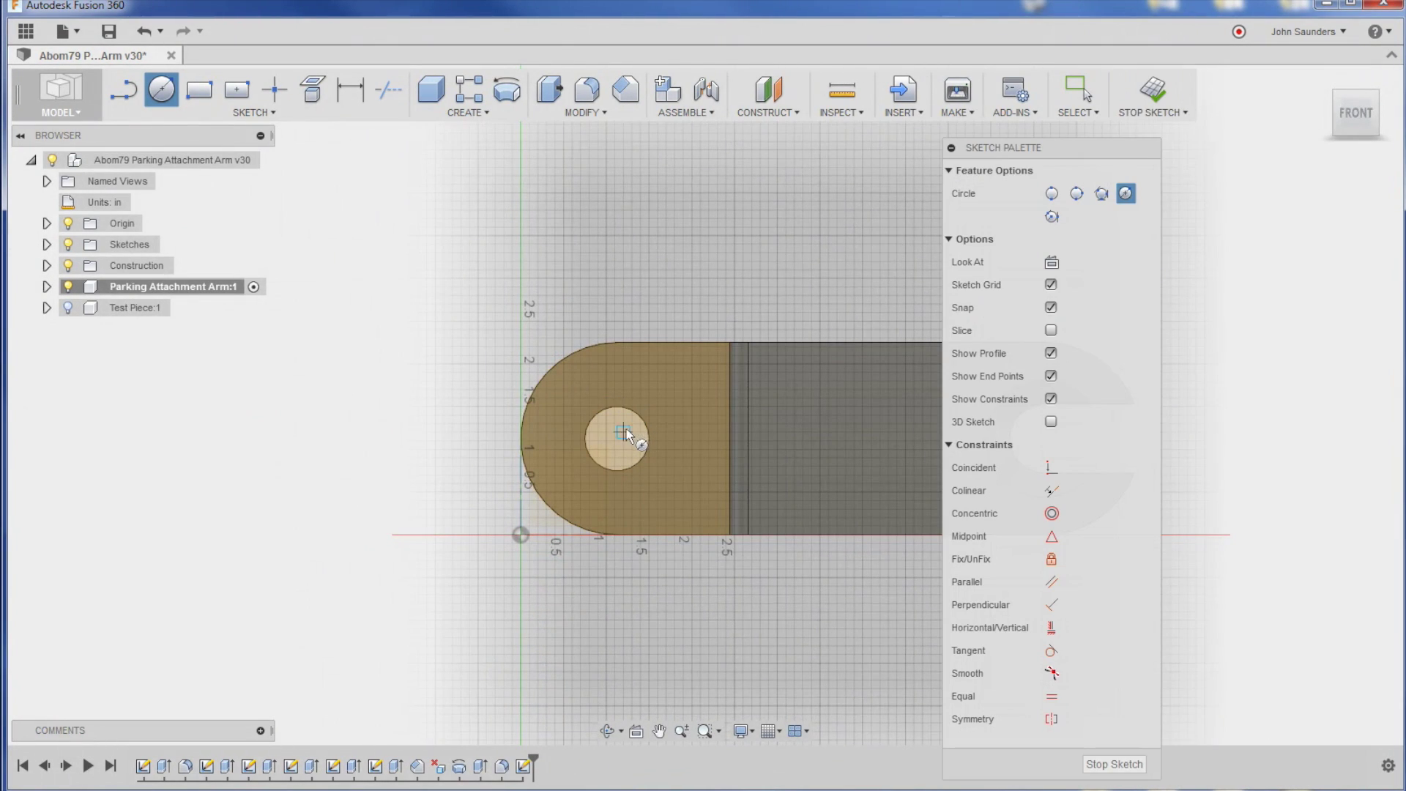
{"action": "left_click", "coordinate": [613, 444]}
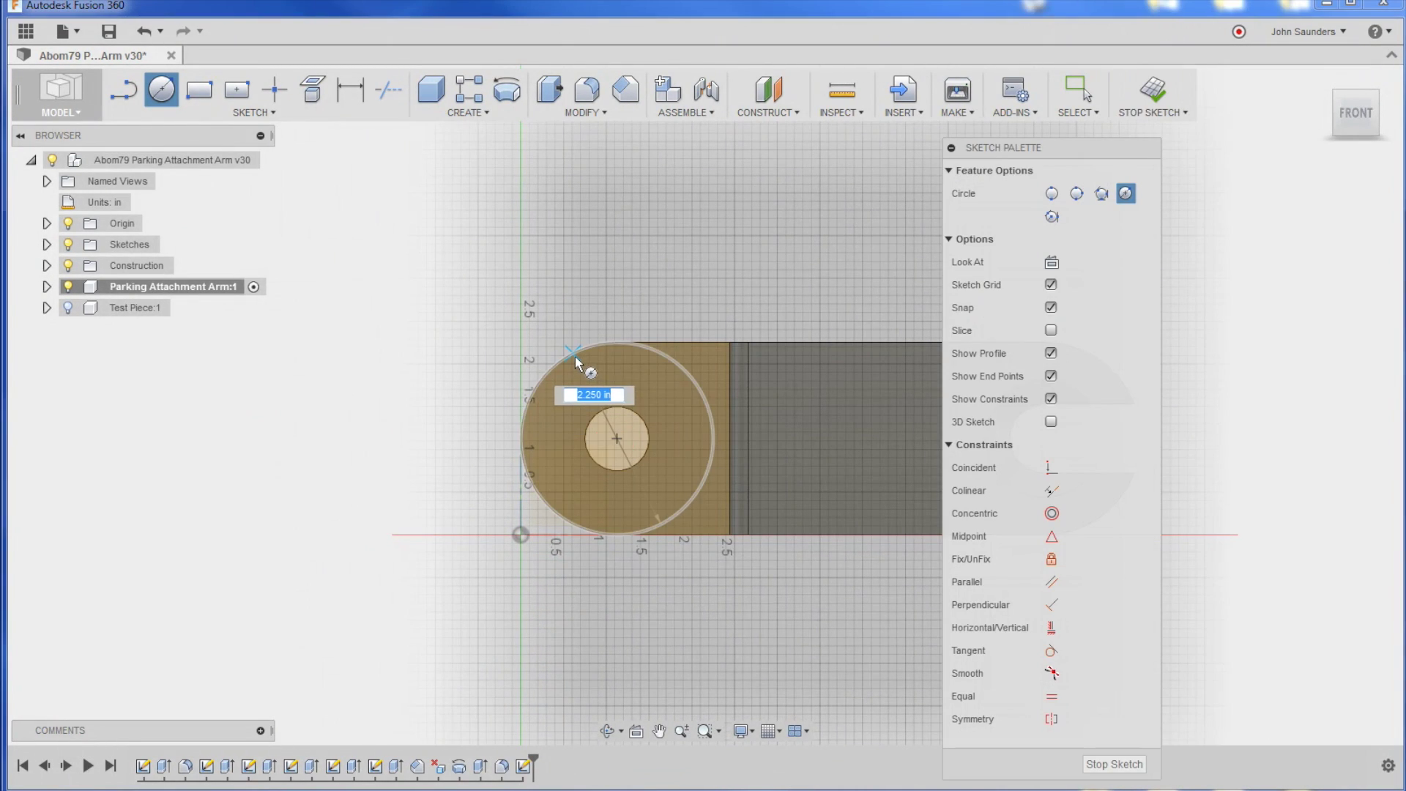
{"action": "left_click", "coordinate": [574, 357]}
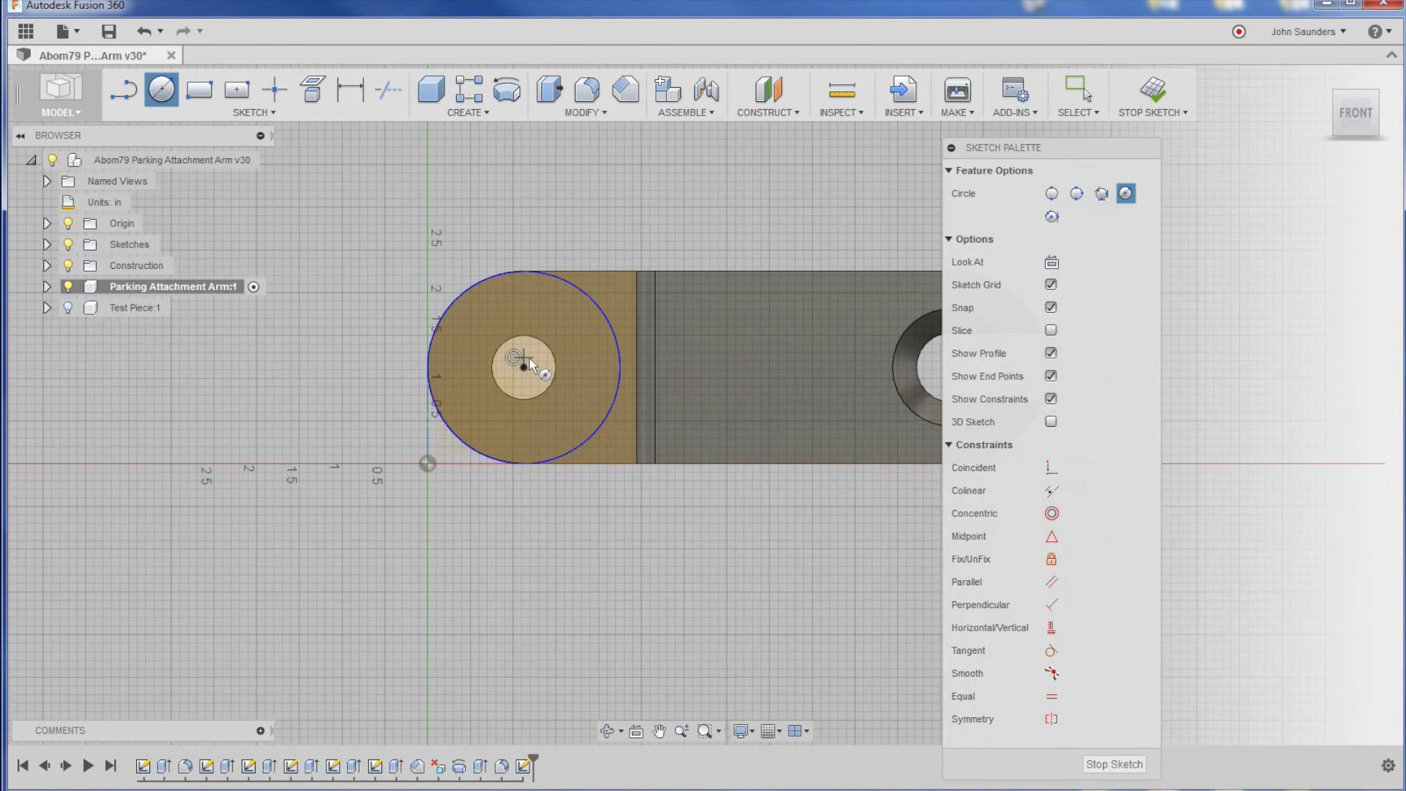
{"action": "scroll", "coordinate": [505, 319], "scroll_direction": "up", "scroll_amount": 4}
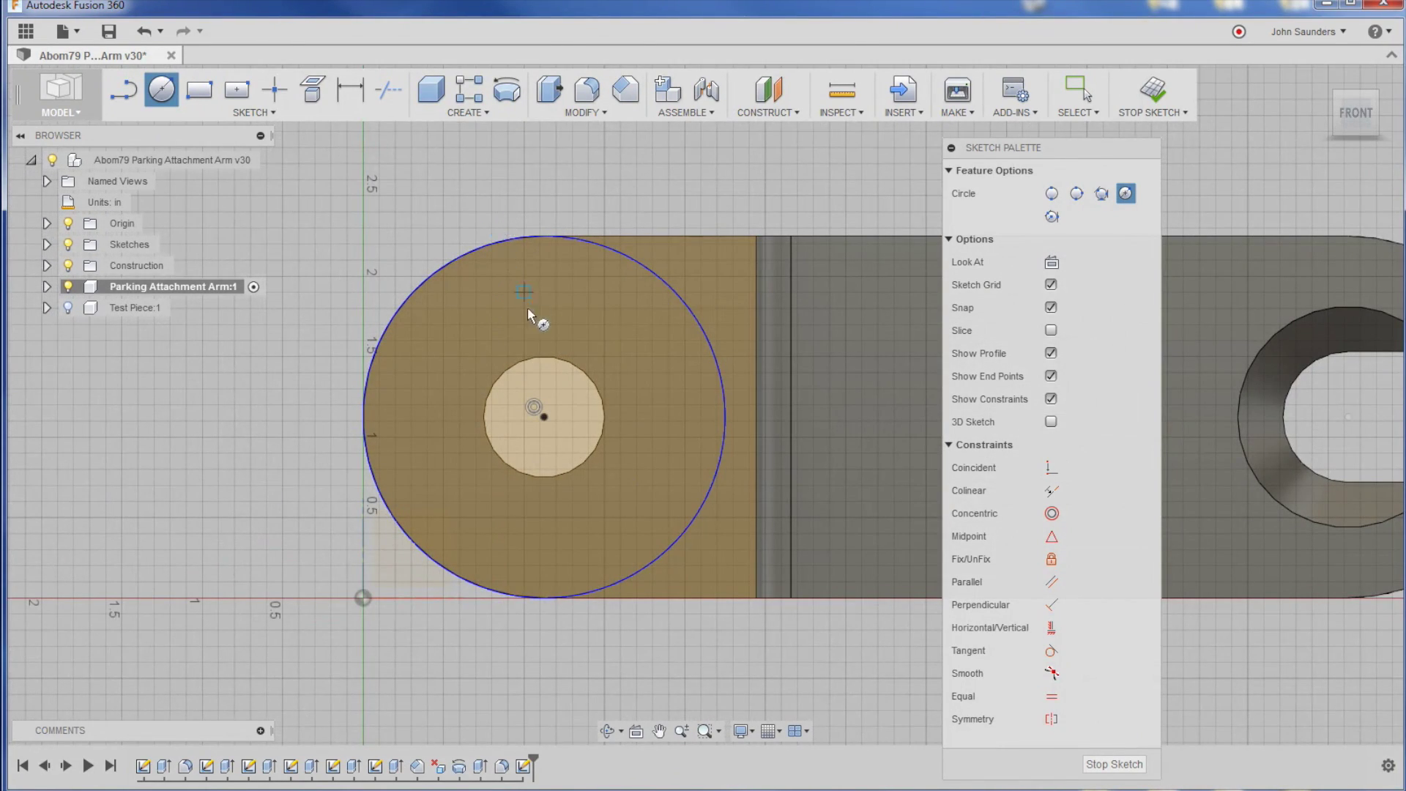
{"action": "scroll", "coordinate": [508, 304], "scroll_direction": "down", "scroll_amount": 3}
{"action": "middle_click_drag", "start_coordinate": [508, 305], "coordinate": [434, 174], "text": "shift"}
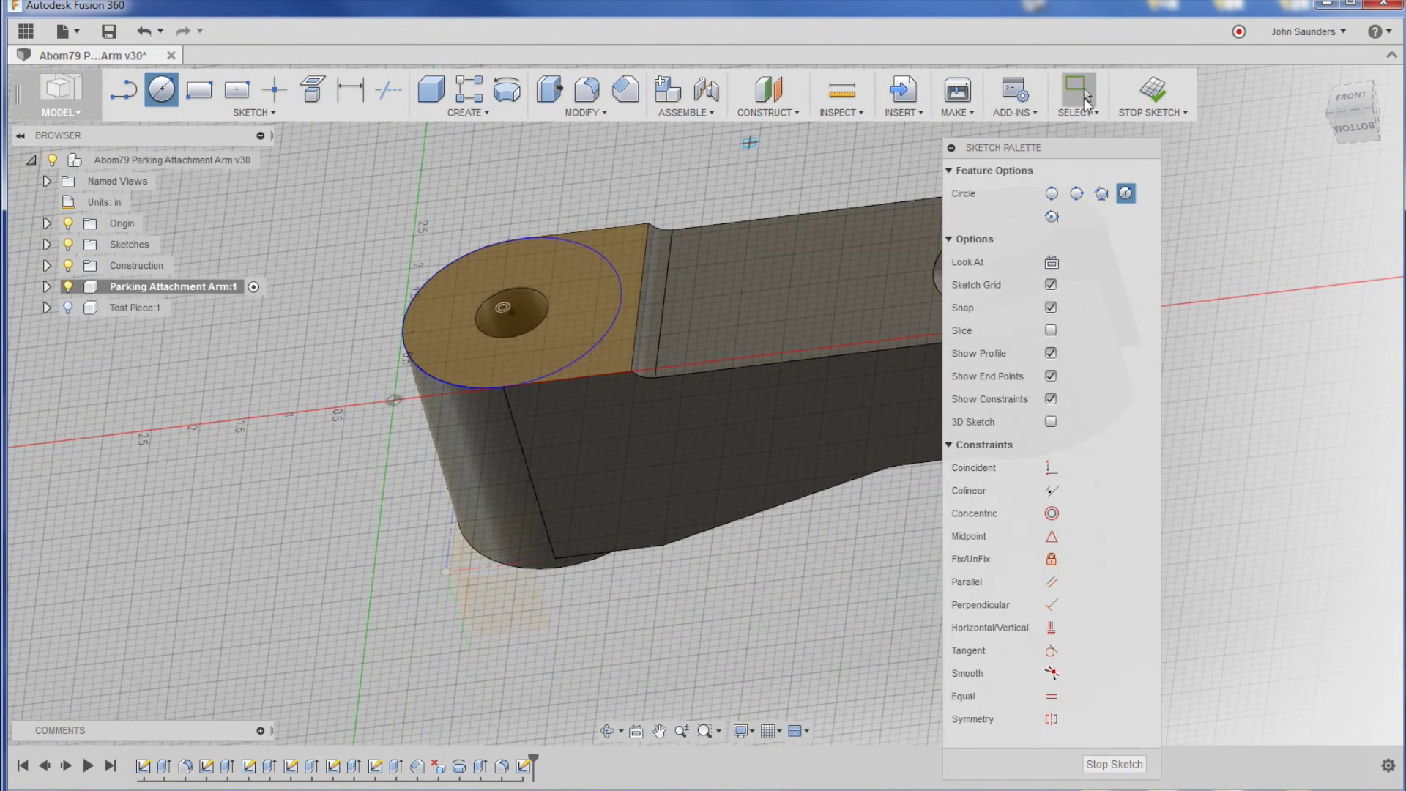
Preview a -0.20 in press-pull cut on the circle's profile, cancel it, and stop the sketch
{"action": "key", "text": "q"}
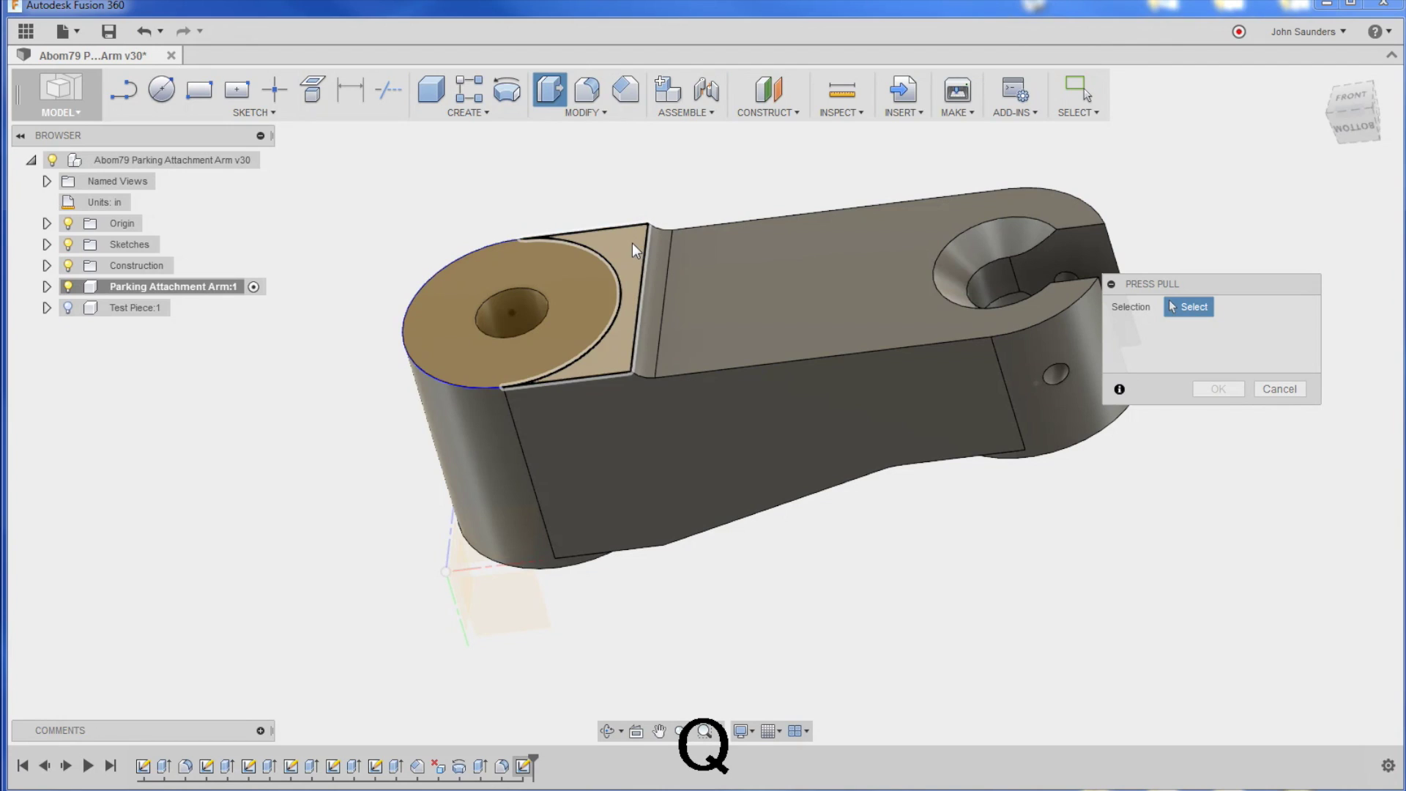
{"action": "left_click", "coordinate": [631, 249]}
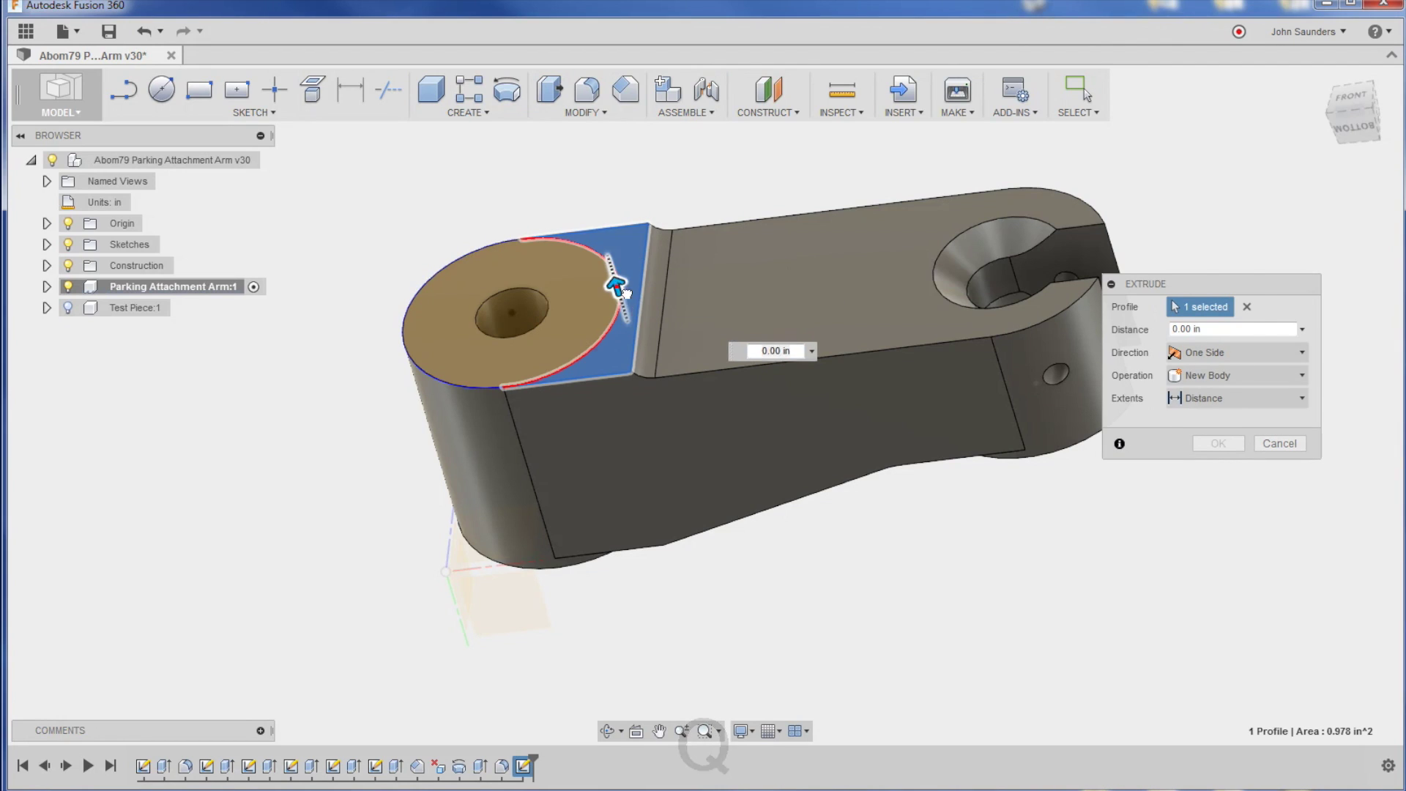
{"action": "mouse_move", "coordinate": [628, 296]}
{"action": "left_mouse_down"}
{"action": "mouse_move", "coordinate": [634, 315]}
{"action": "mouse_move", "coordinate": [631, 301]}
{"action": "left_mouse_up"}
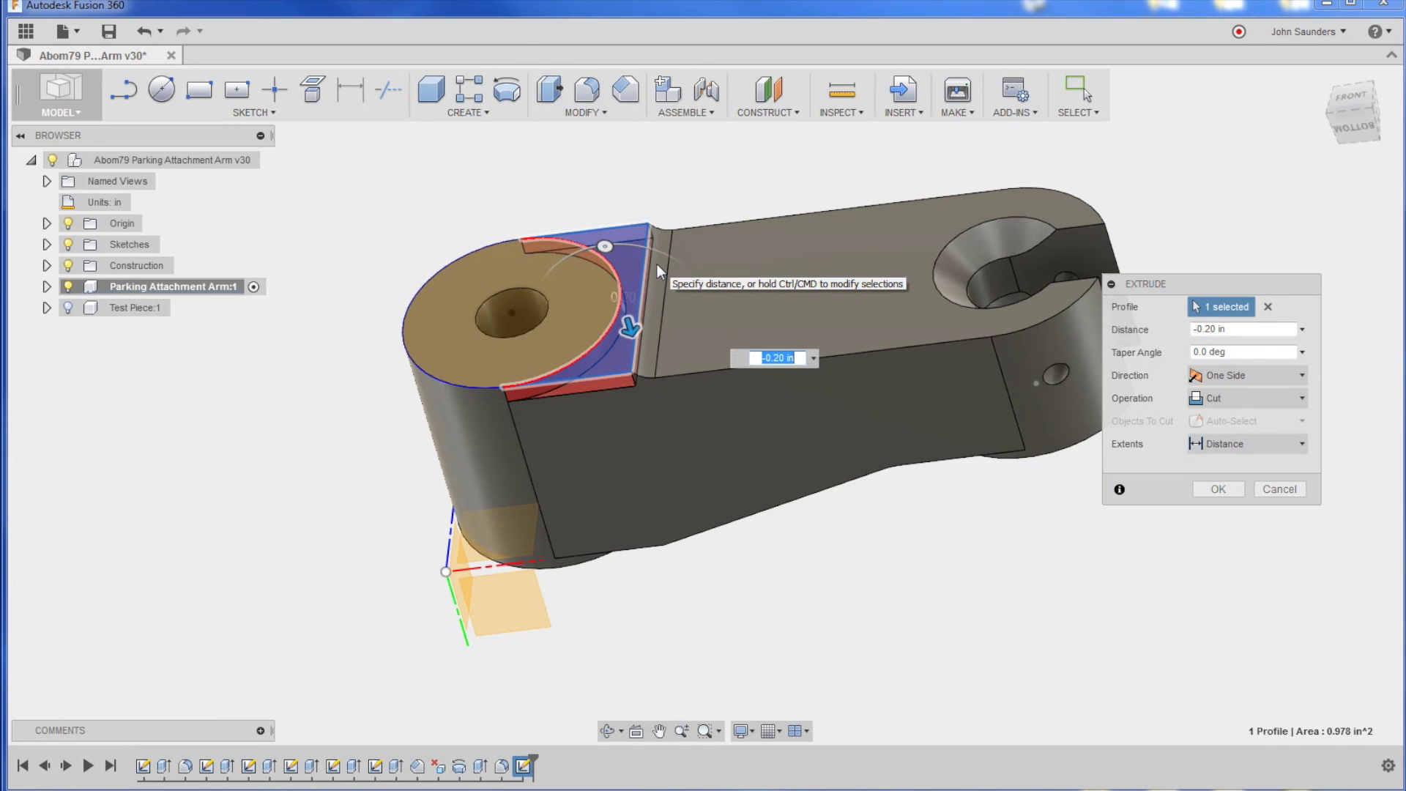
{"action": "left_click", "coordinate": [1278, 489]}
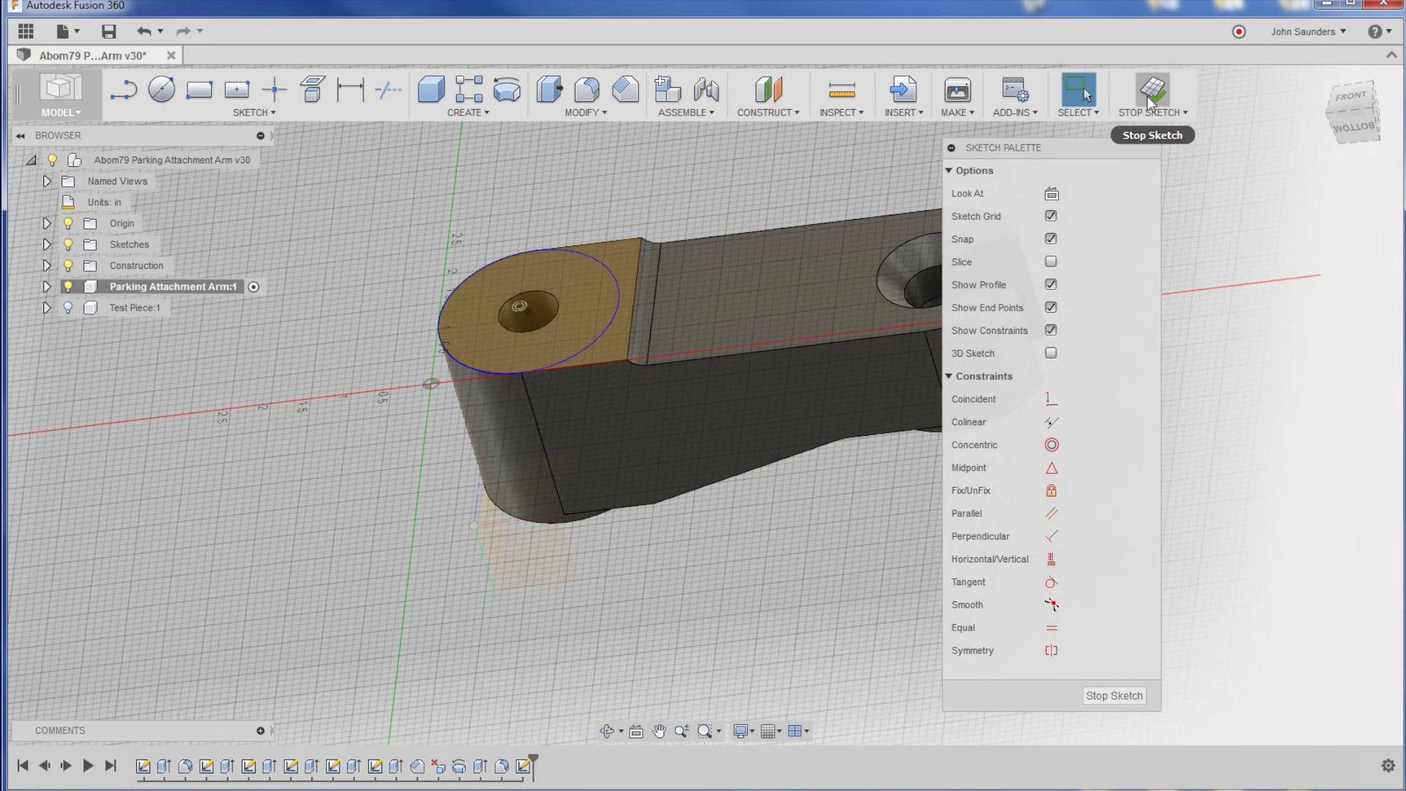
{"action": "left_click", "coordinate": [1152, 89]}
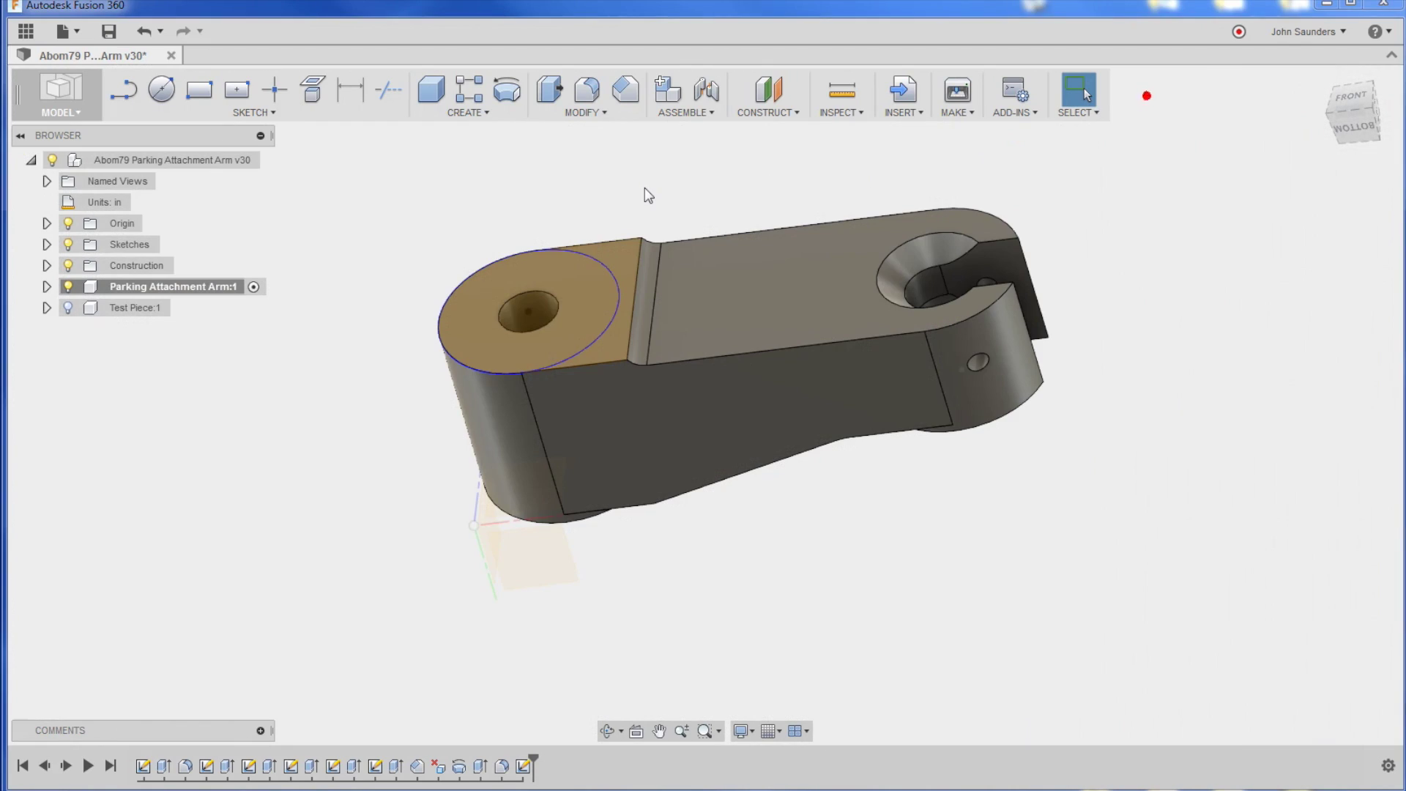
{"action": "middle_click_drag", "start_coordinate": [644, 188], "coordinate": [659, 204], "text": "shift"}
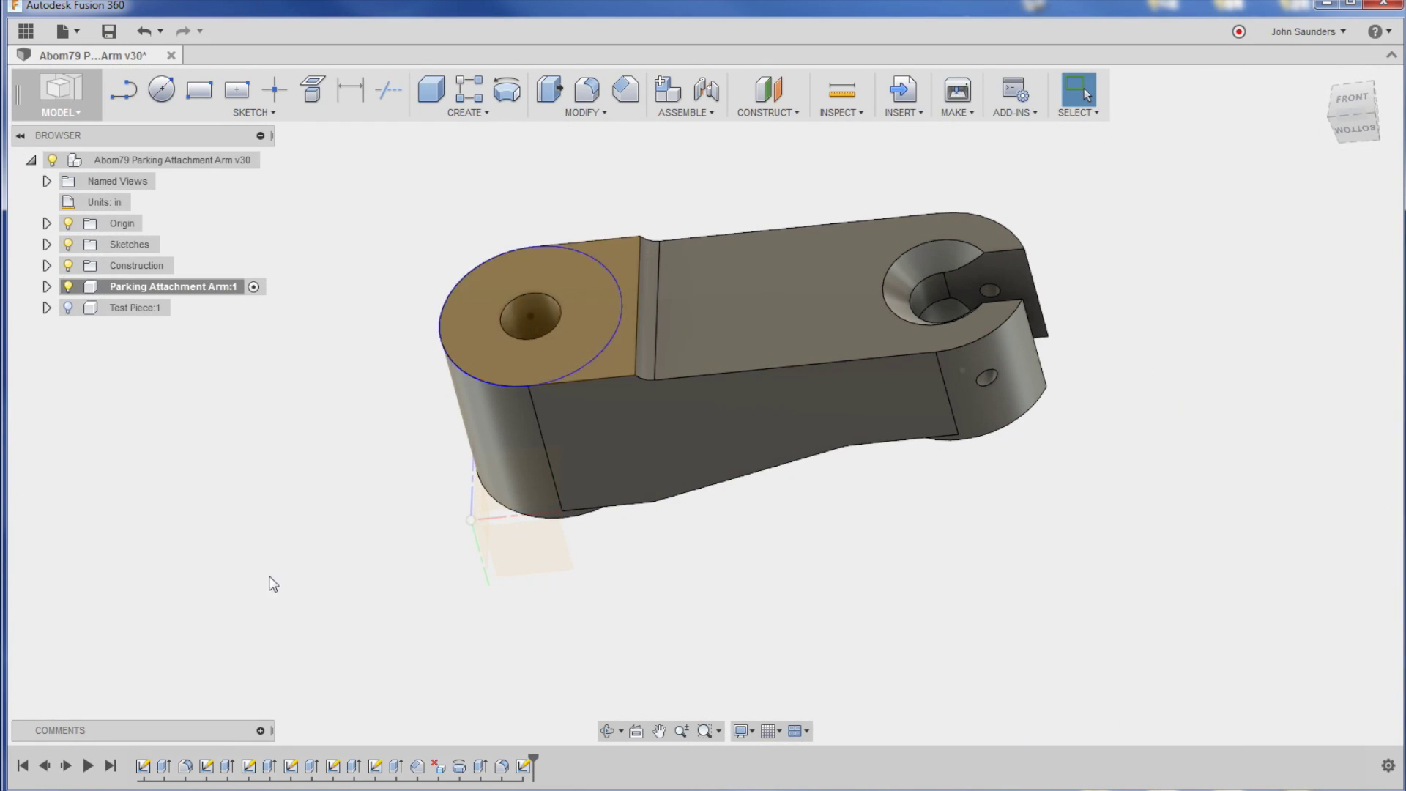
Hide Sketch8 and try deleting the groove's fillet face
{"action": "left_click", "coordinate": [47, 286]}
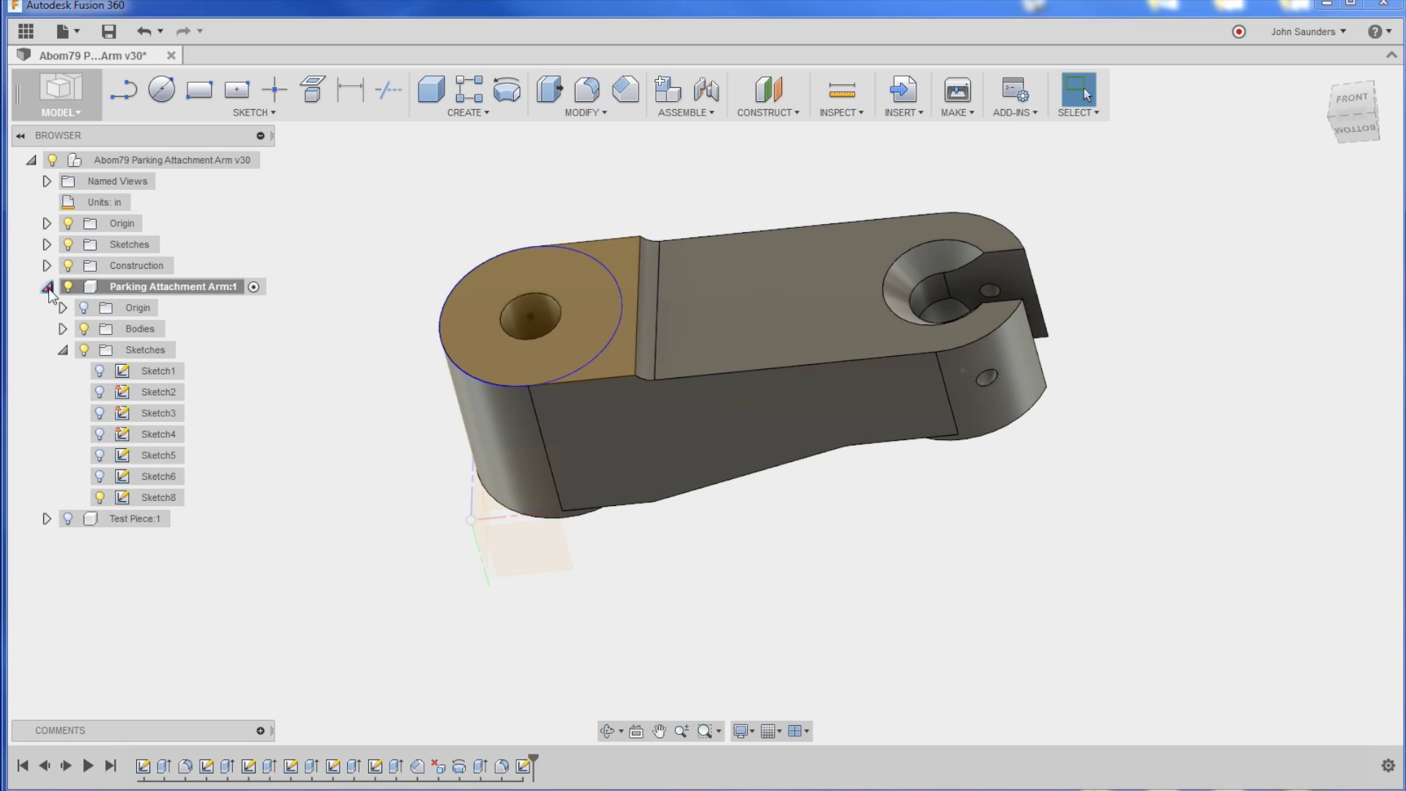
{"action": "left_click", "coordinate": [91, 498]}
{"action": "left_click", "coordinate": [260, 487]}
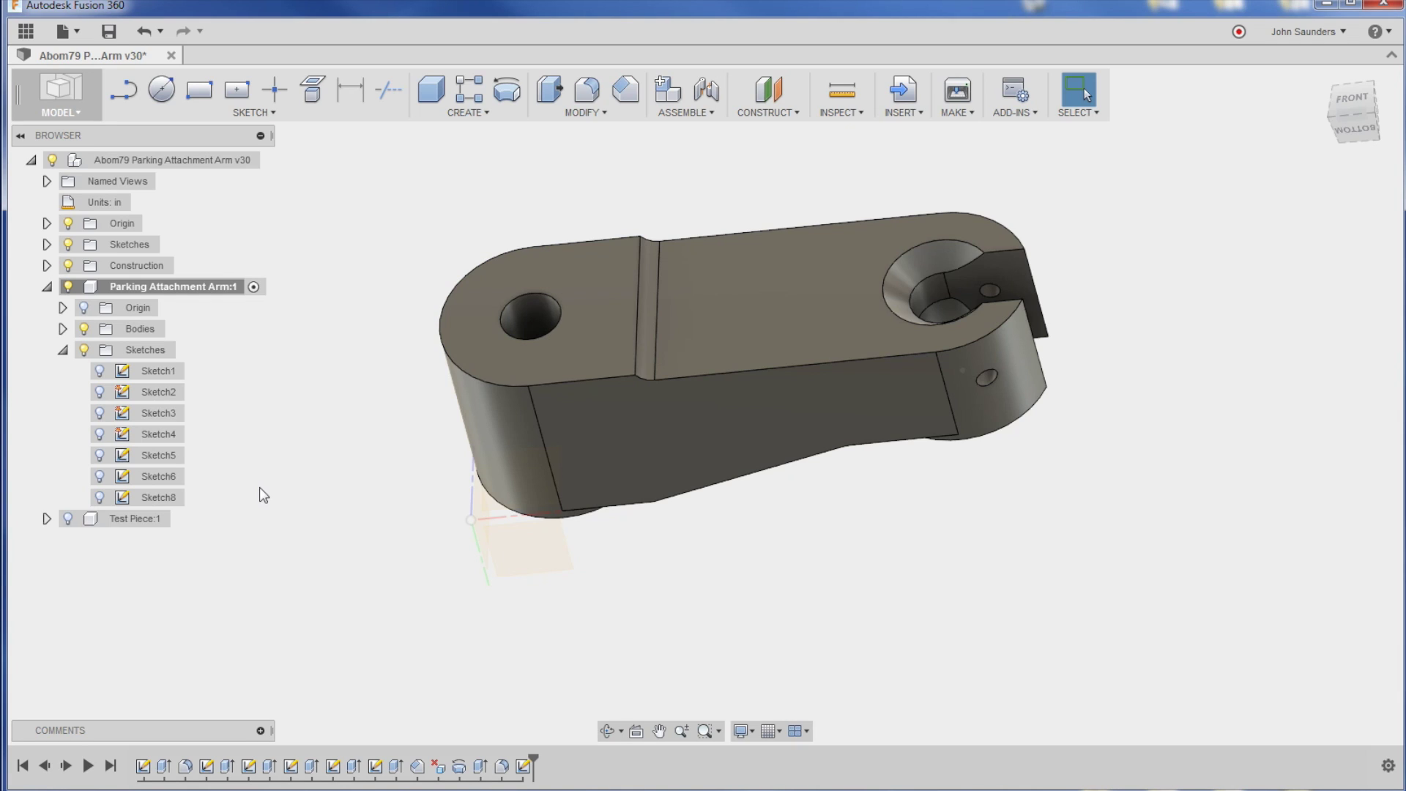
{"action": "left_click", "coordinate": [649, 253]}
{"action": "key", "text": "Delete"}
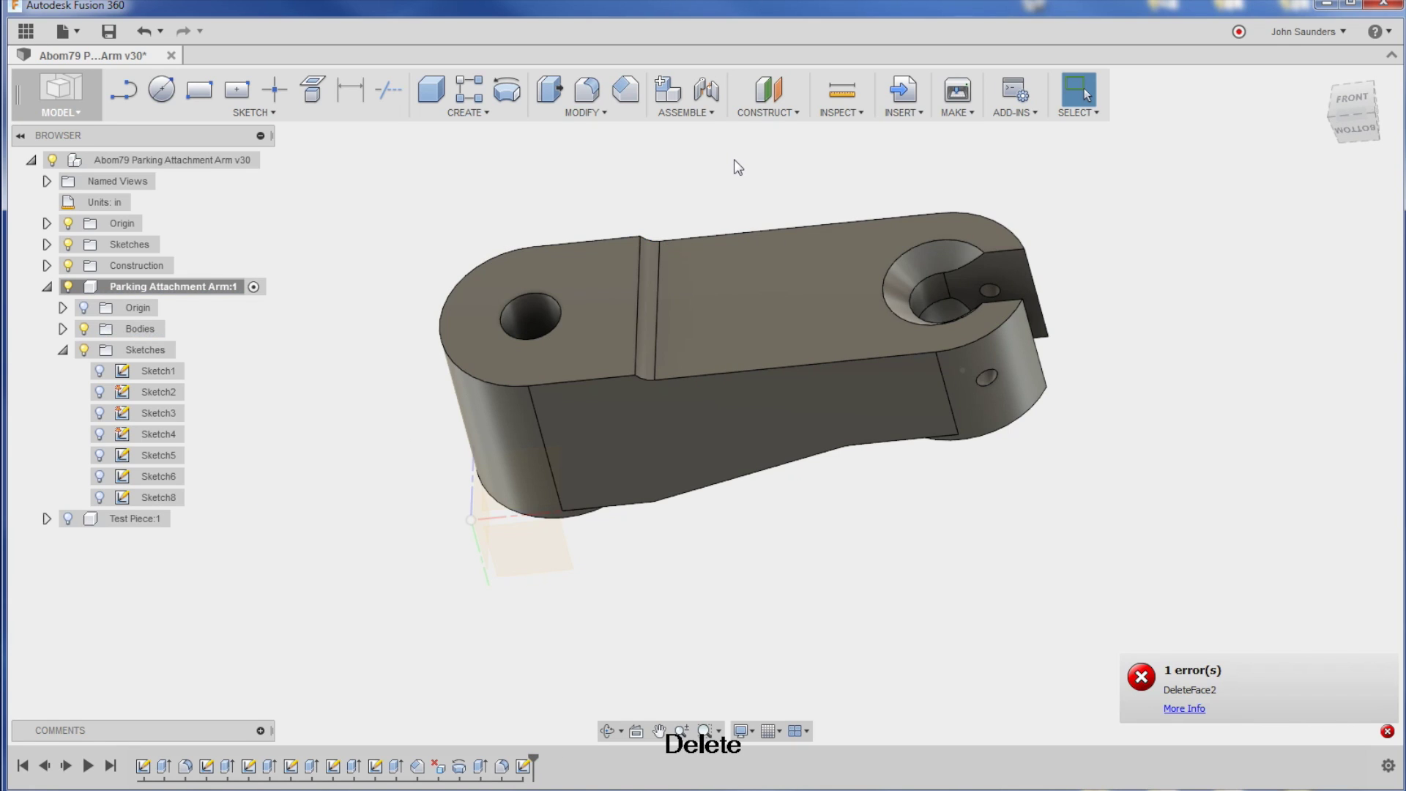
{"action": "key", "text": "BackSpace"}
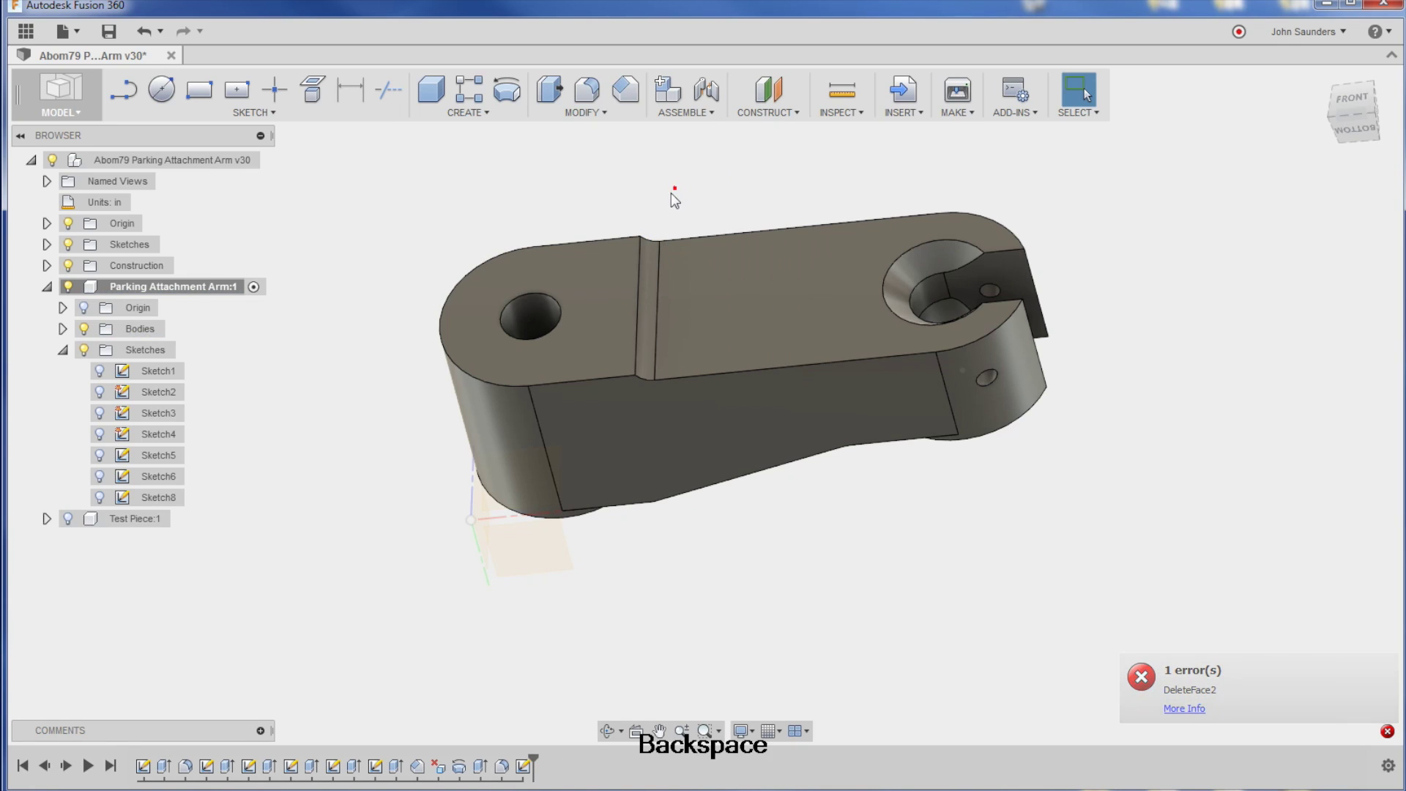
{"action": "left_click", "coordinate": [652, 301]}
{"action": "scroll", "coordinate": [651, 300], "scroll_direction": "up", "scroll_amount": 3}
{"action": "middle_click_drag", "start_coordinate": [671, 274], "coordinate": [636, 169], "text": "shift"}
{"action": "key", "text": "Delete"}
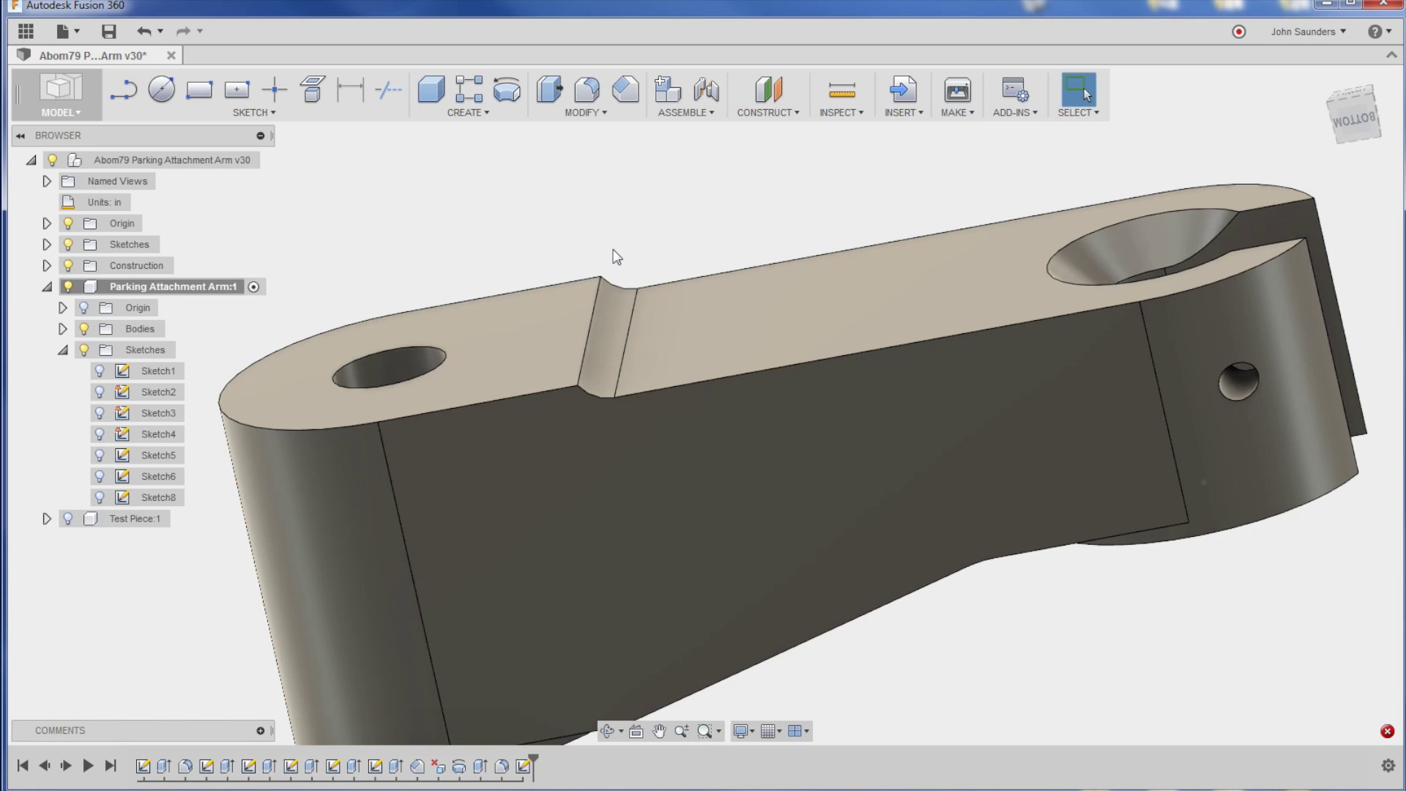
Delete the arm's top and groove faces, then undo to restore the groove
{"action": "left_click", "coordinate": [636, 316]}
{"action": "left_click", "coordinate": [631, 301], "text": "ctrl"}
{"action": "key", "text": "BackSpace"}
{"action": "middle_click_drag", "start_coordinate": [618, 182], "coordinate": [613, 223], "text": "shift"}
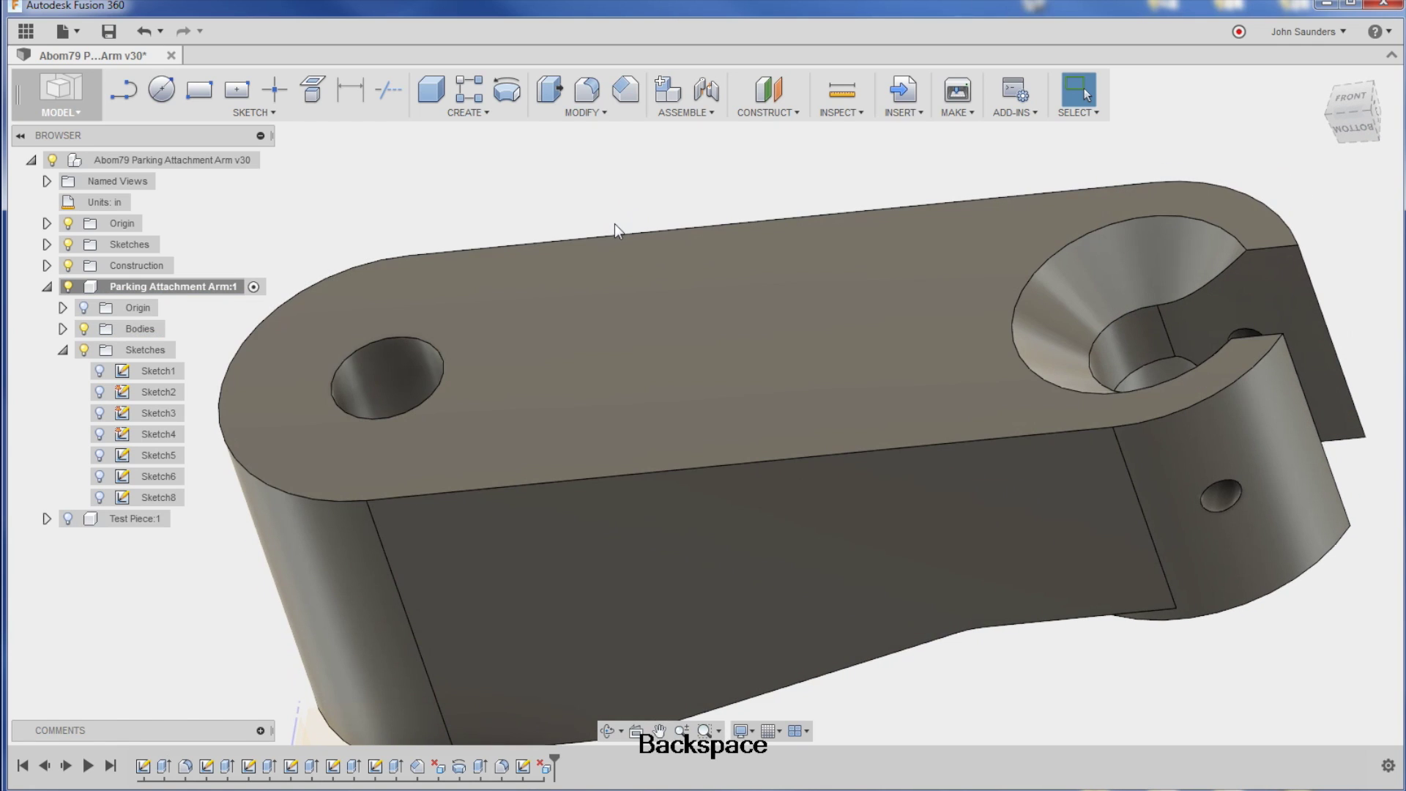
{"action": "key", "text": "ctrl+z"}
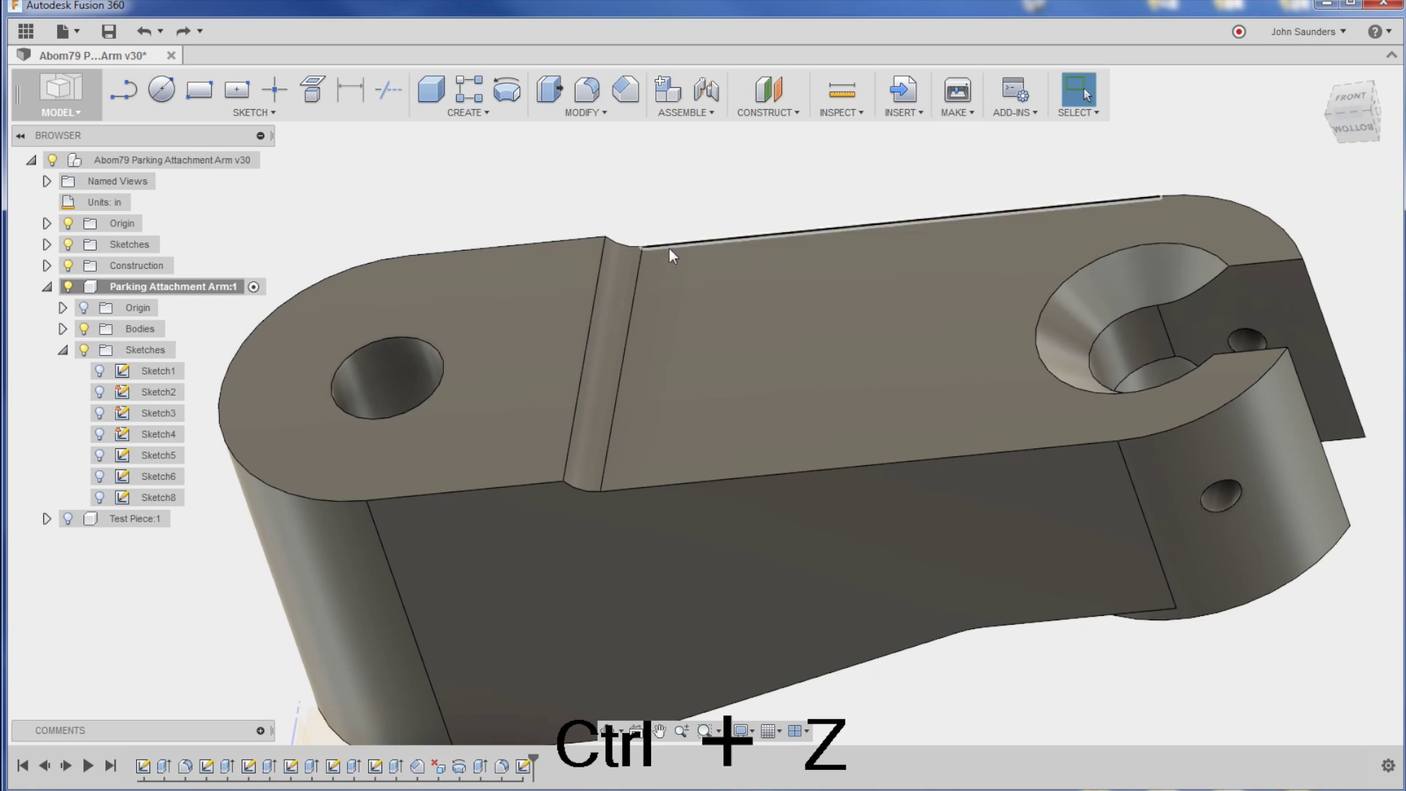
Repeat the top-and-groove face deletion to check a flat top, then undo it again
{"action": "left_click", "coordinate": [670, 298]}
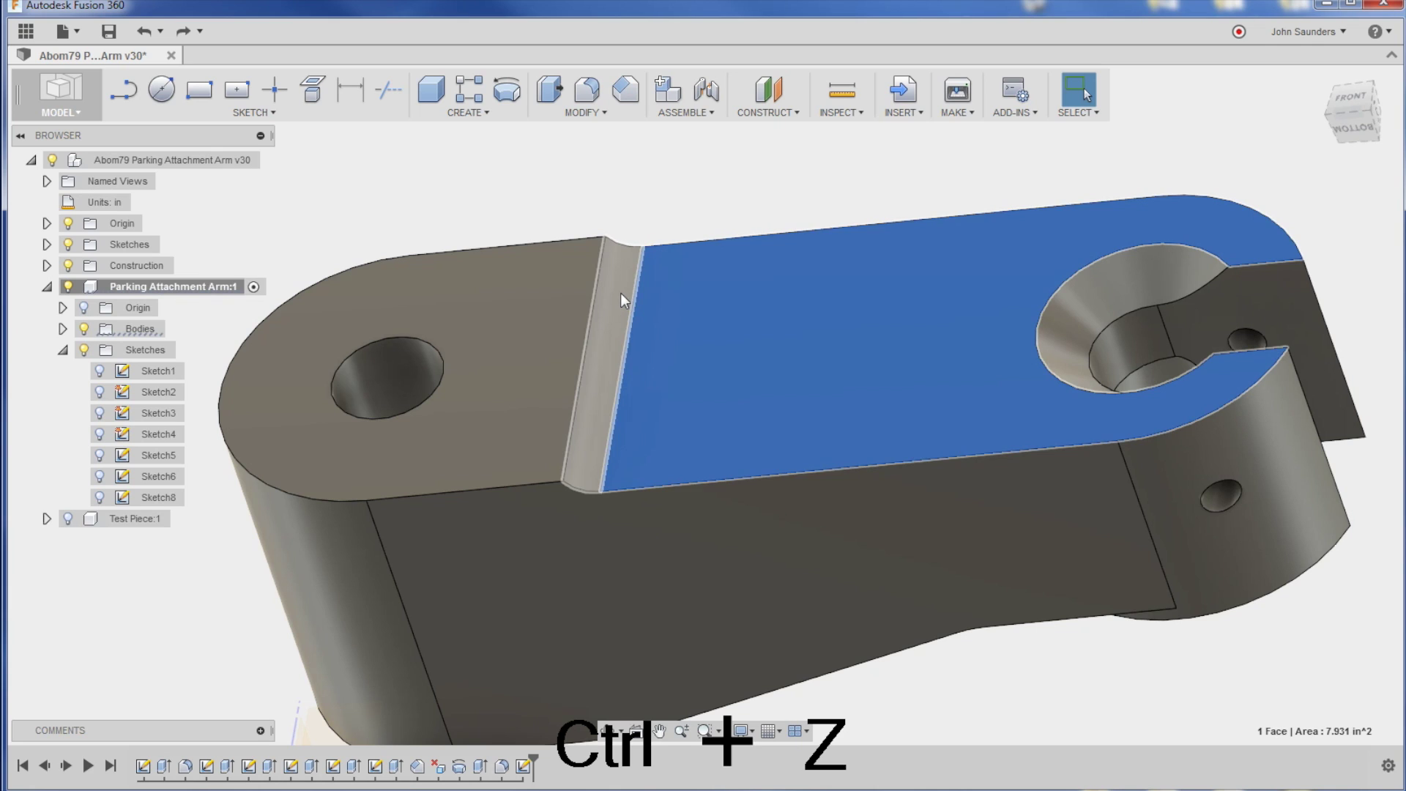
{"action": "left_click", "coordinate": [621, 293], "text": "ctrl"}
{"action": "key", "text": "BackSpace"}
{"action": "middle_click_drag", "start_coordinate": [668, 324], "coordinate": [668, 309], "text": "shift"}
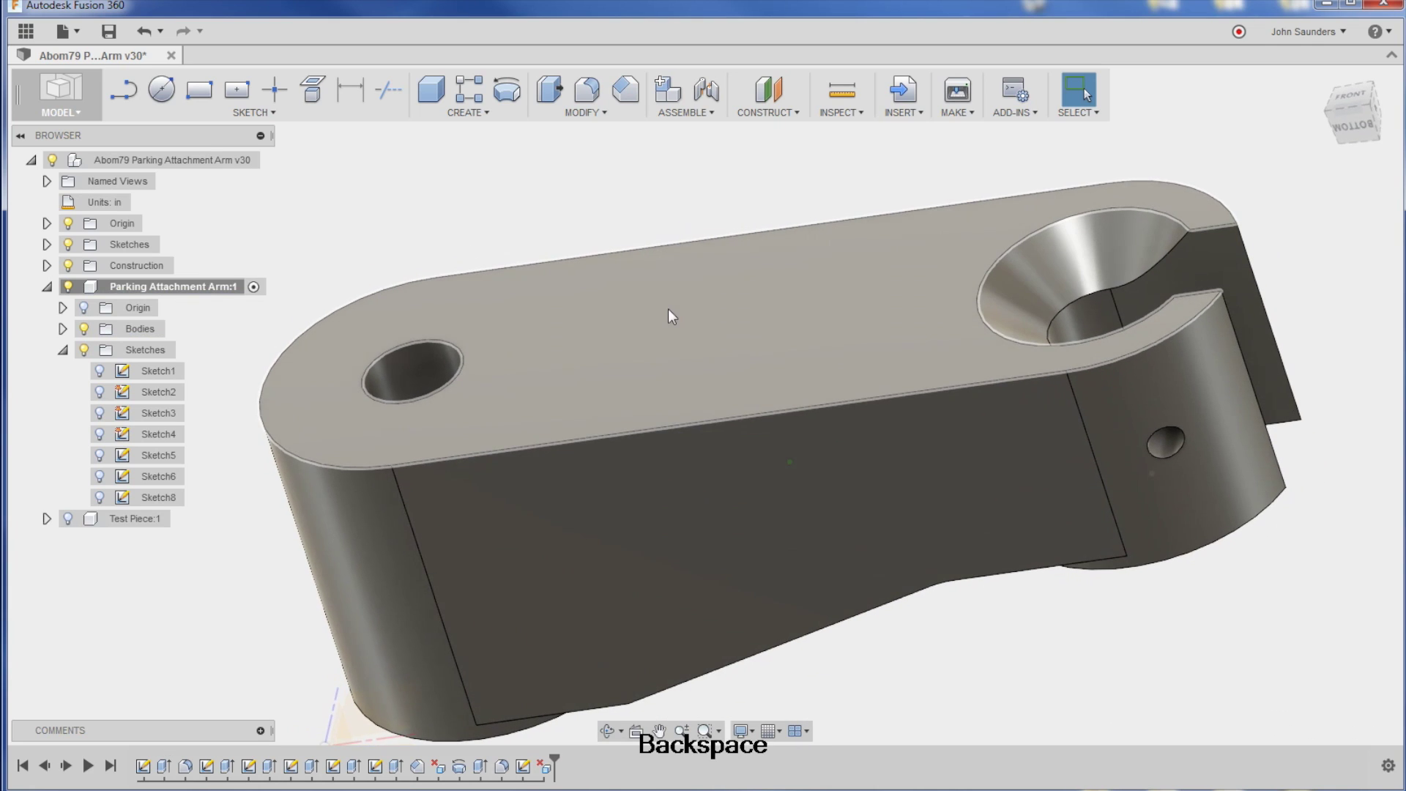
{"action": "key", "text": "ctrl+z"}
{"action": "middle_click_drag", "start_coordinate": [602, 220], "coordinate": [586, 205], "text": "shift"}
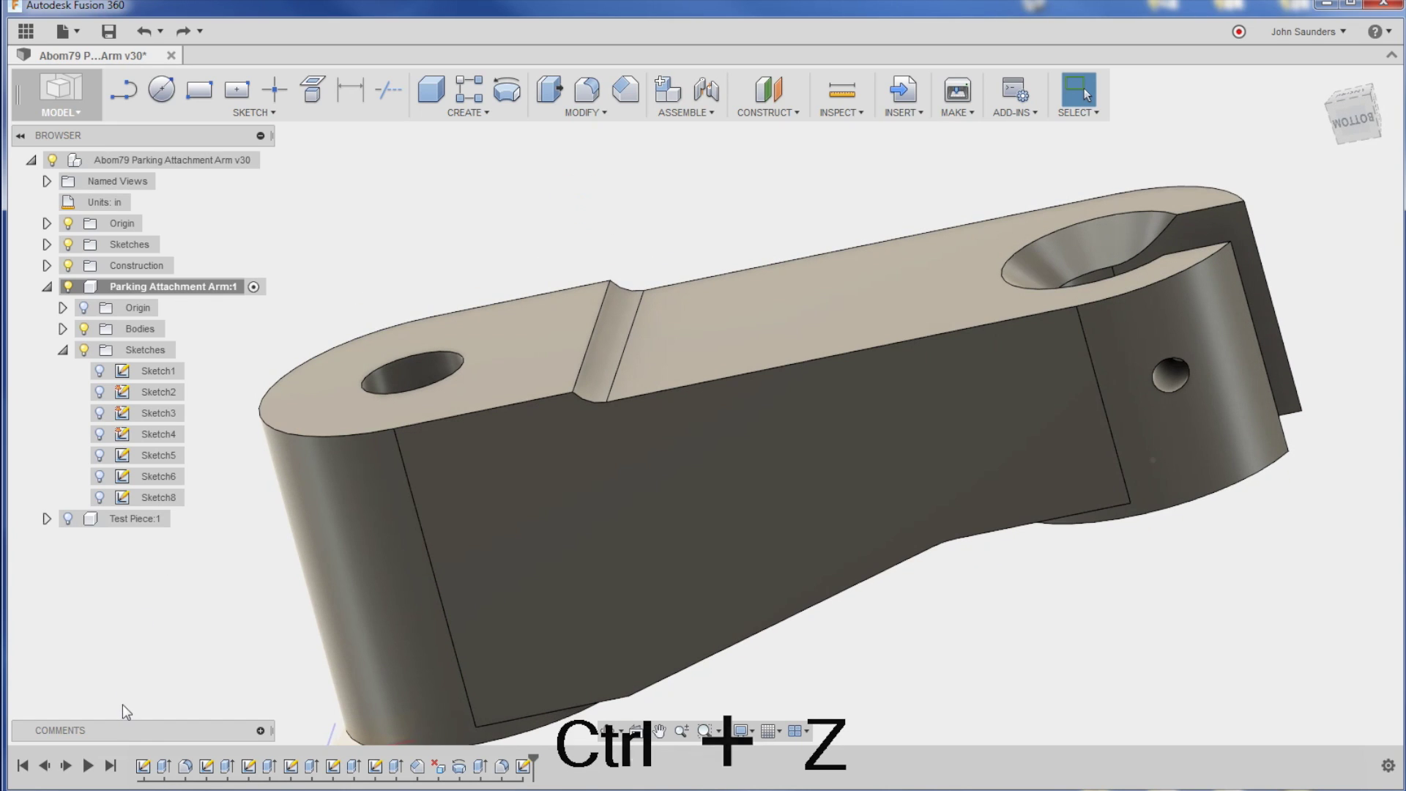
Open Sketch1 for editing and bring the R0.25 corner arc into view
{"action": "right_click", "coordinate": [143, 766]}
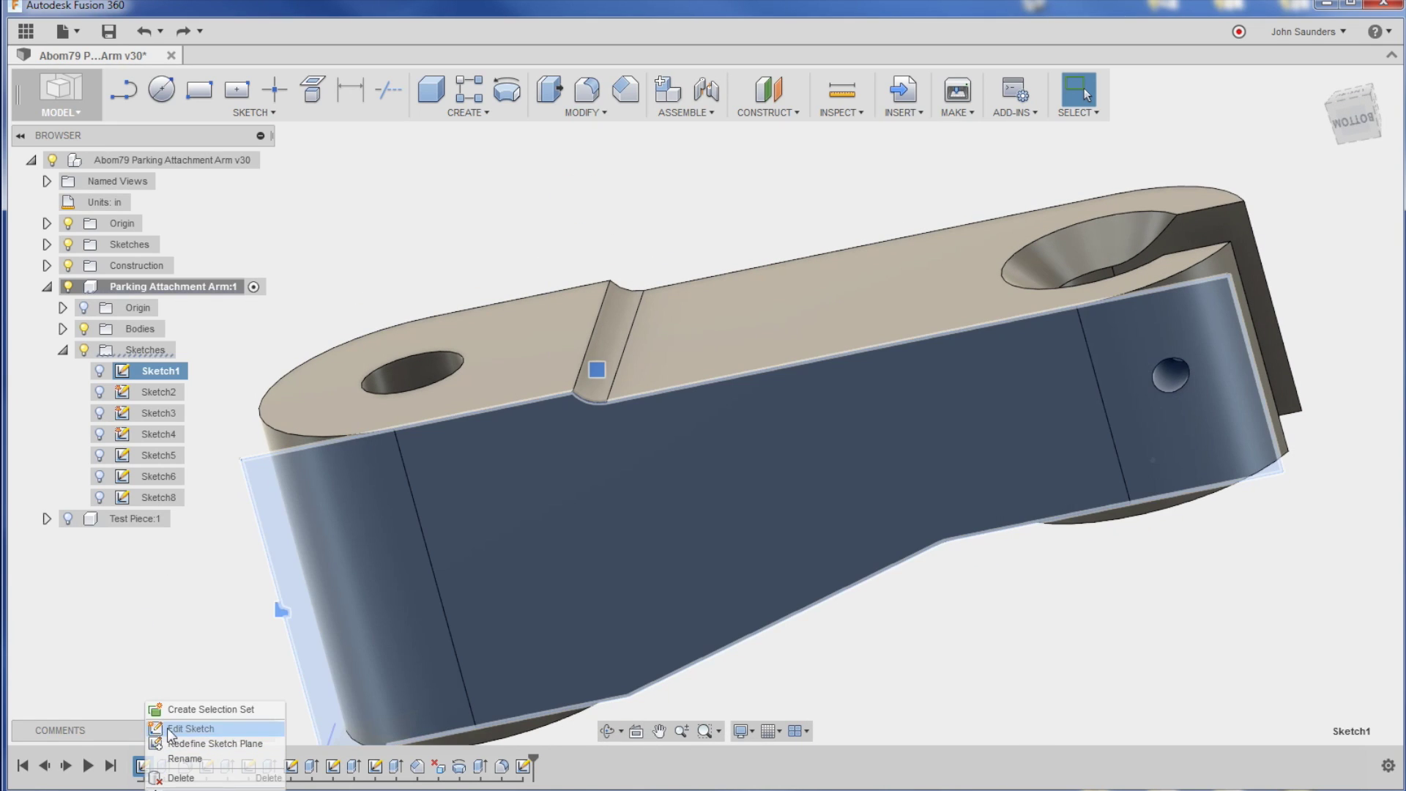
{"action": "left_click", "coordinate": [170, 728]}
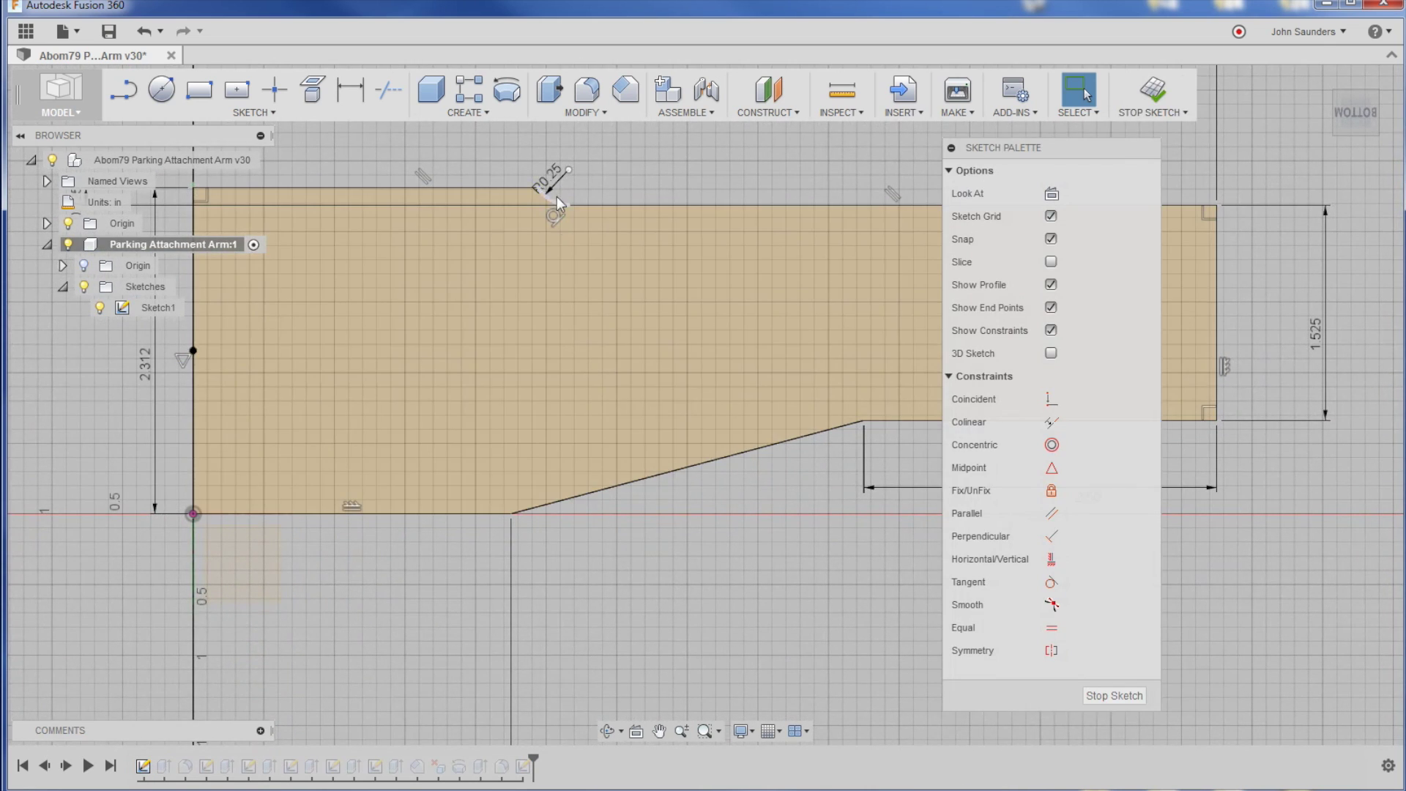
{"action": "scroll", "coordinate": [556, 196], "scroll_direction": "up", "scroll_amount": 5}
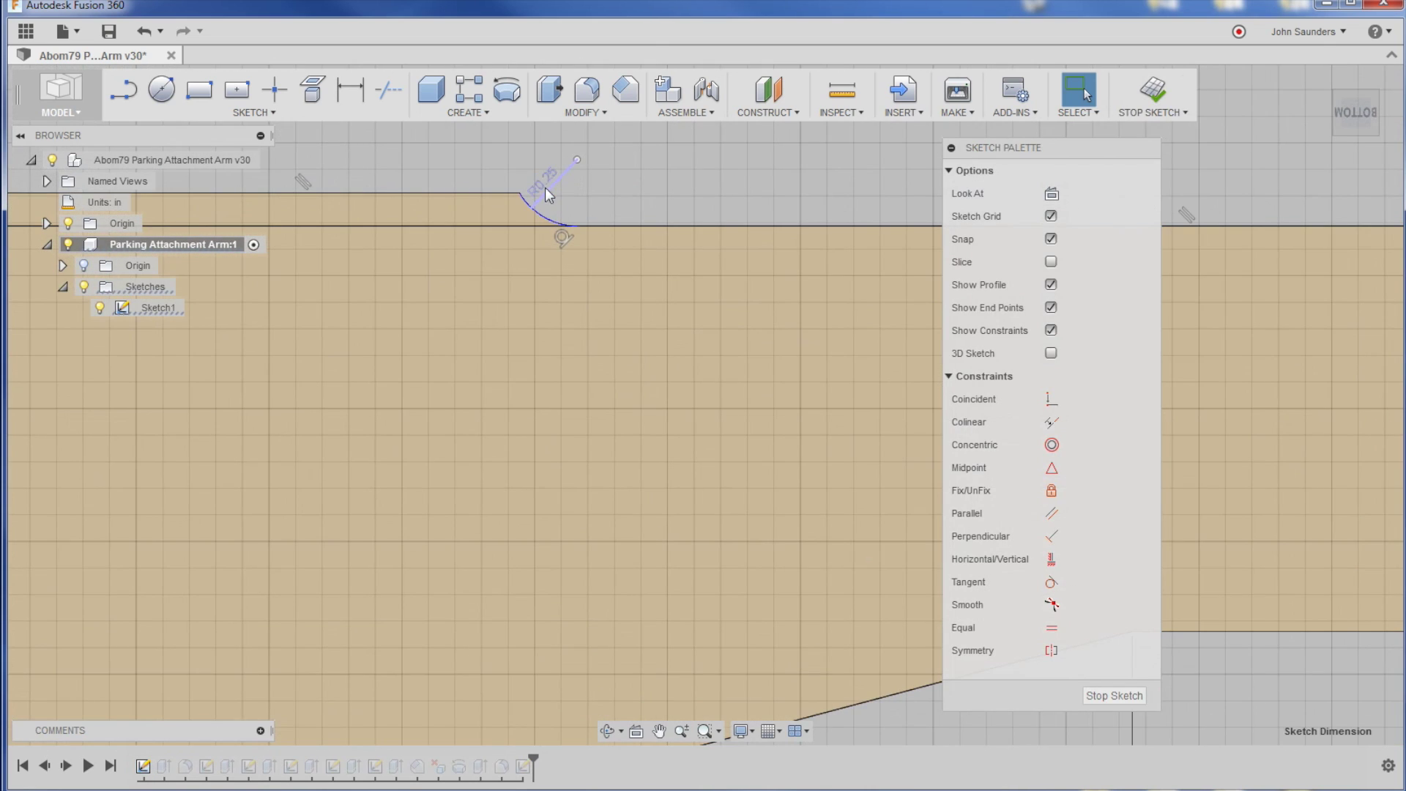
{"action": "scroll", "coordinate": [545, 188], "scroll_direction": "up", "scroll_amount": 2}
{"action": "middle_click_drag", "start_coordinate": [630, 192], "coordinate": [605, 284]}
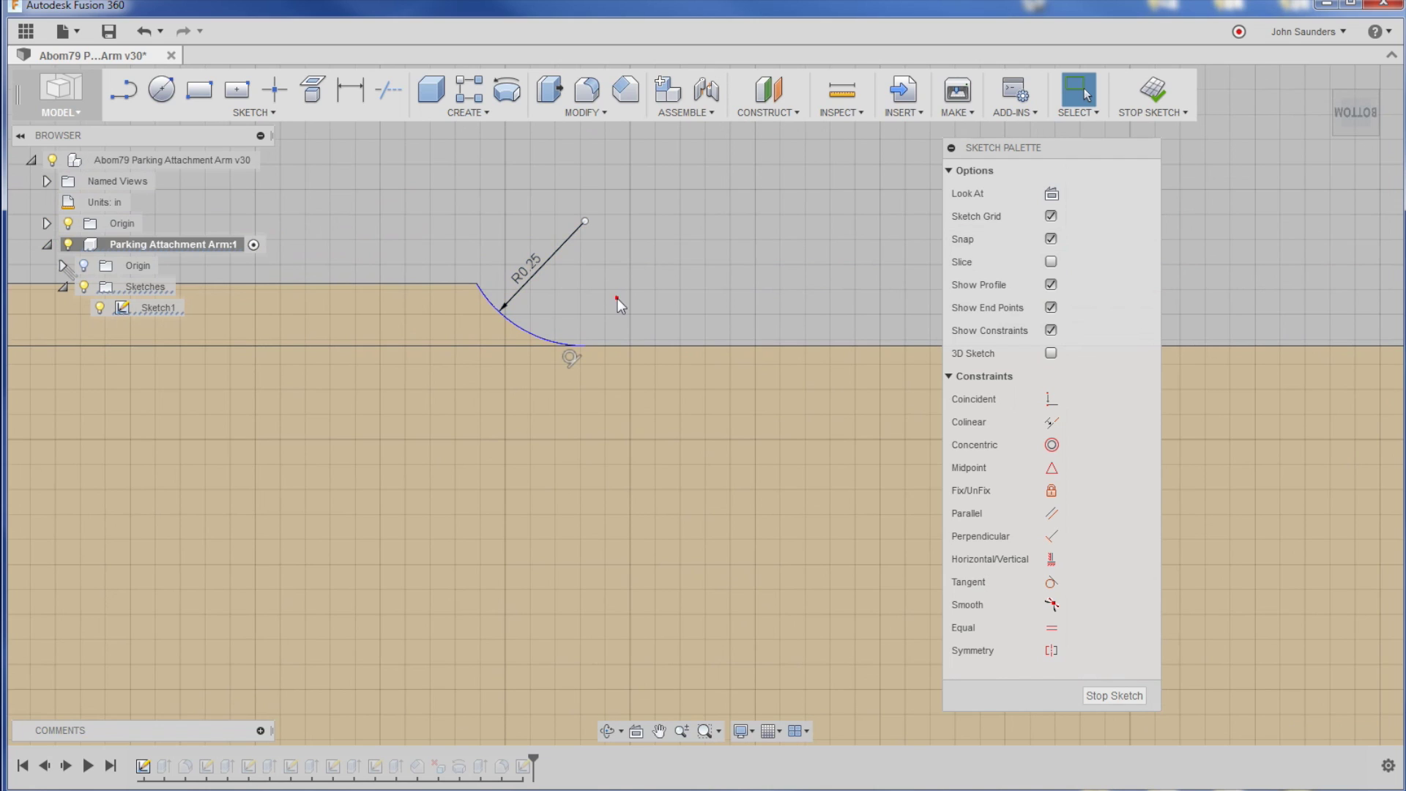
Draw a straight chord line from the fillet's upper endpoint to a point on the arc
{"action": "key", "text": "l"}
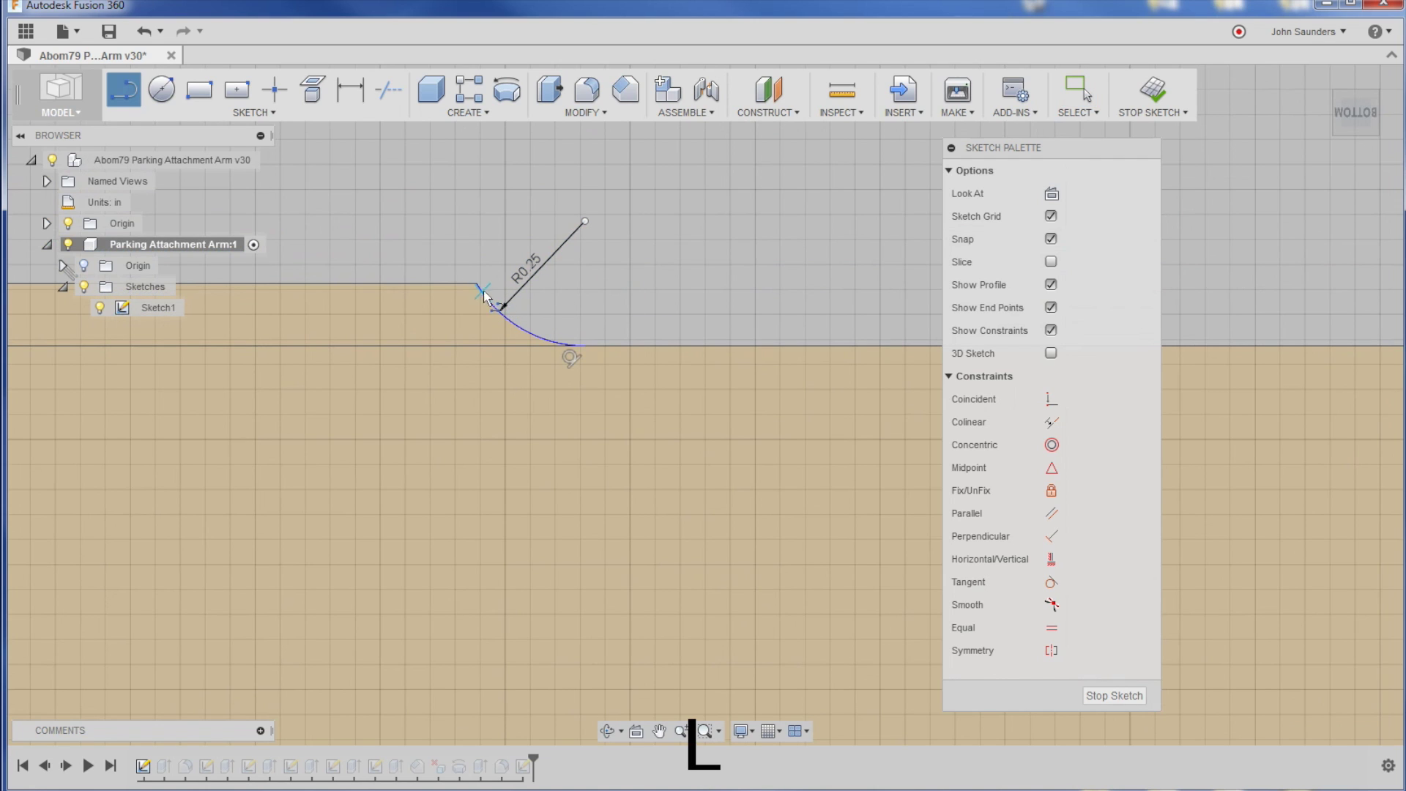
{"action": "left_click", "coordinate": [480, 292]}
{"action": "scroll", "coordinate": [573, 362], "scroll_direction": "up", "scroll_amount": 3}
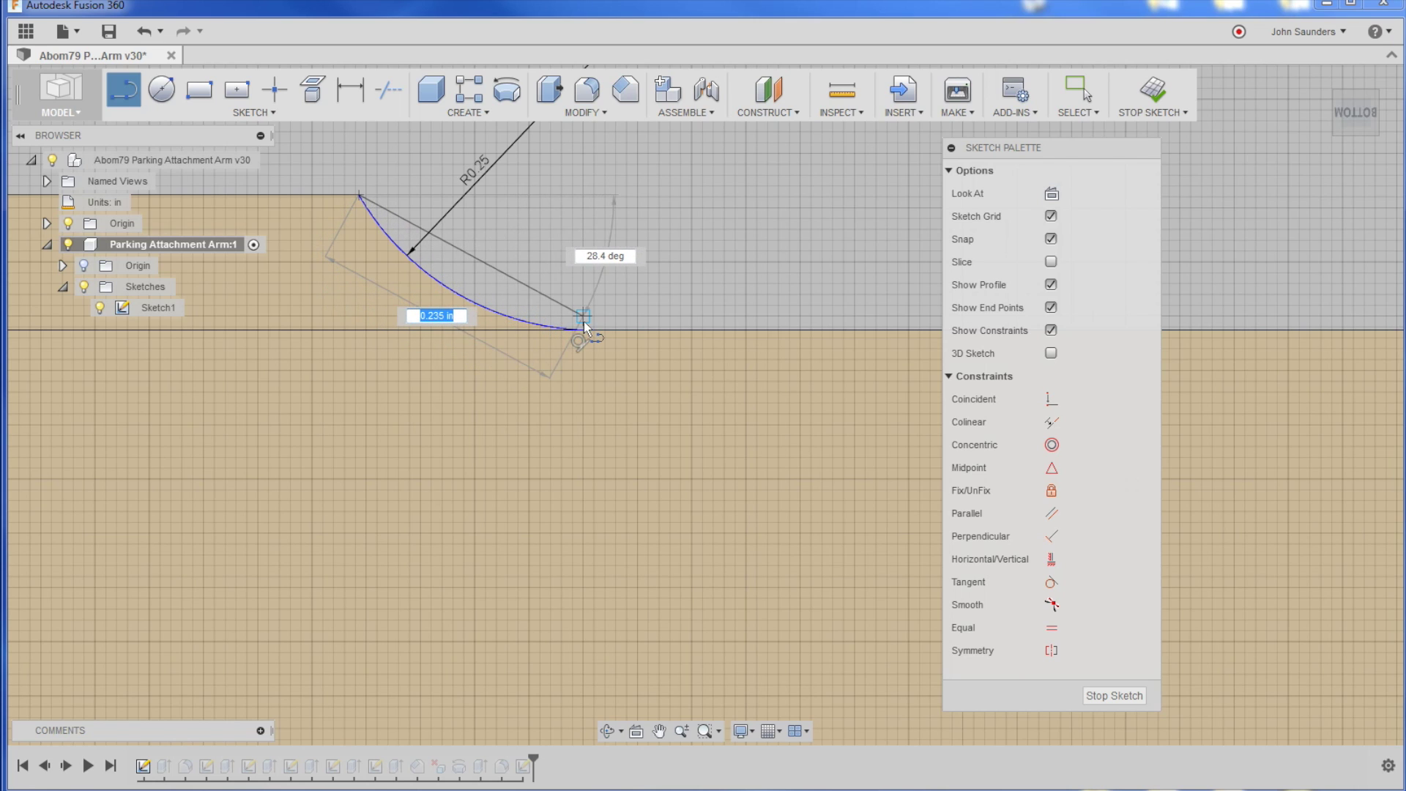
{"action": "scroll", "coordinate": [575, 338], "scroll_direction": "up", "scroll_amount": 2}
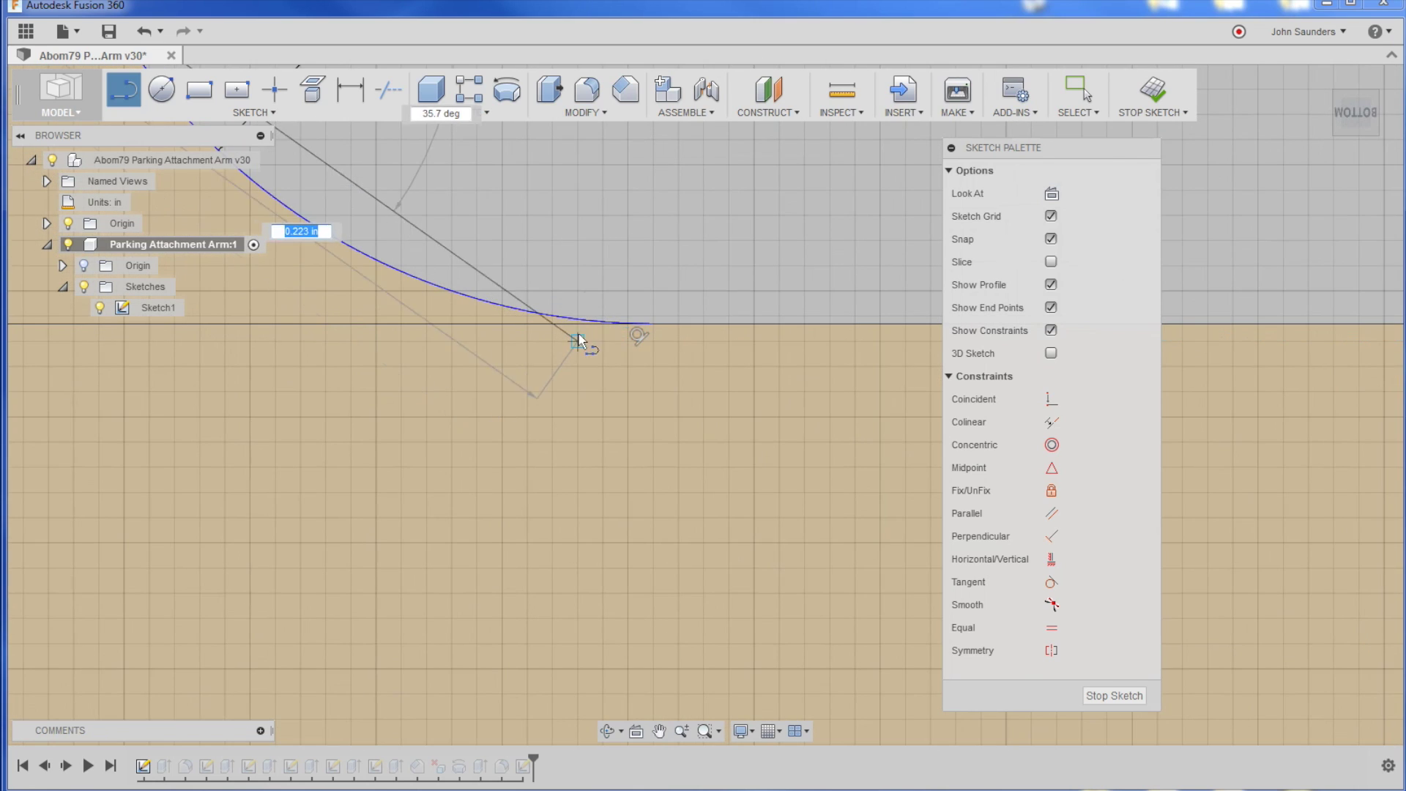
{"action": "scroll", "coordinate": [579, 340], "scroll_direction": "up", "scroll_amount": 2}
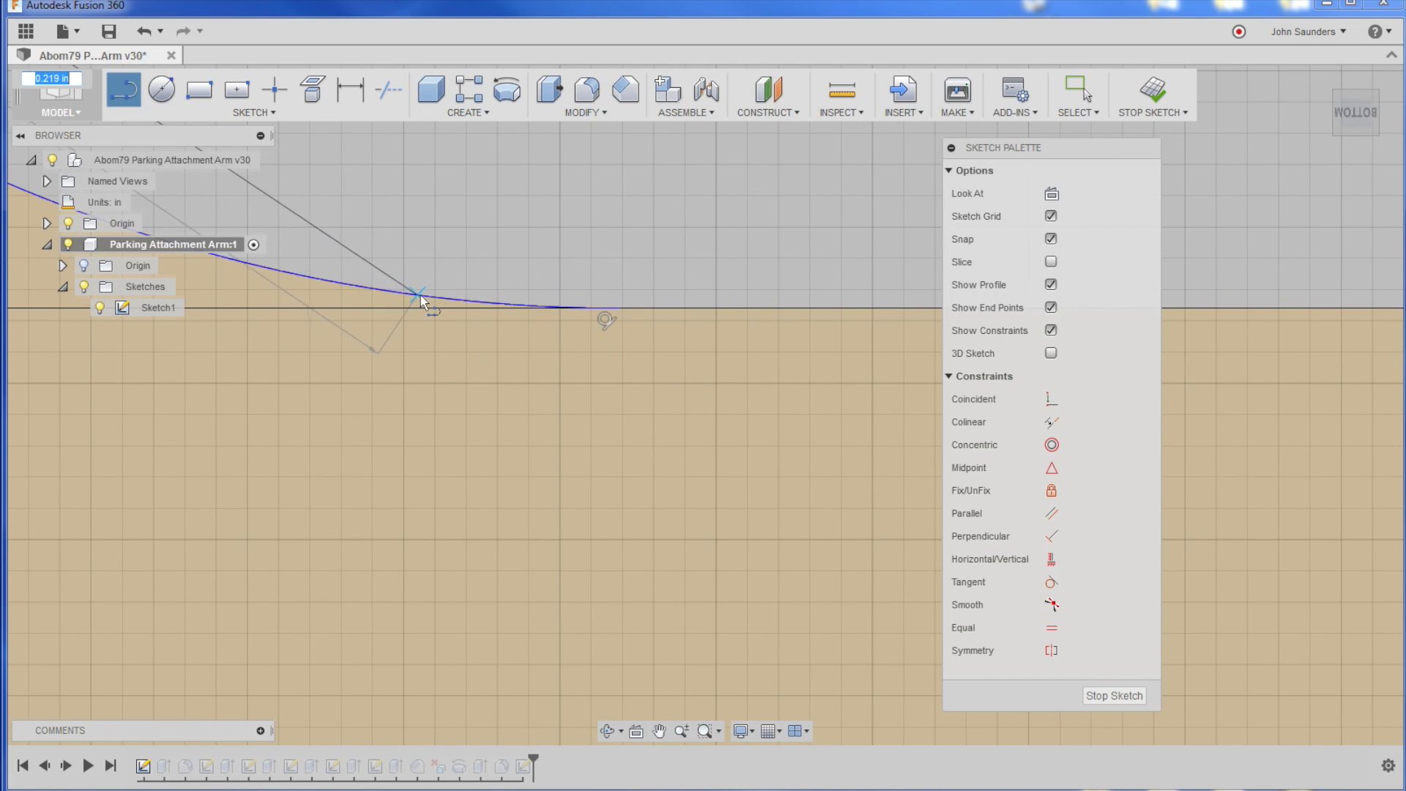
{"action": "scroll", "coordinate": [424, 282], "scroll_direction": "up", "scroll_amount": 3}
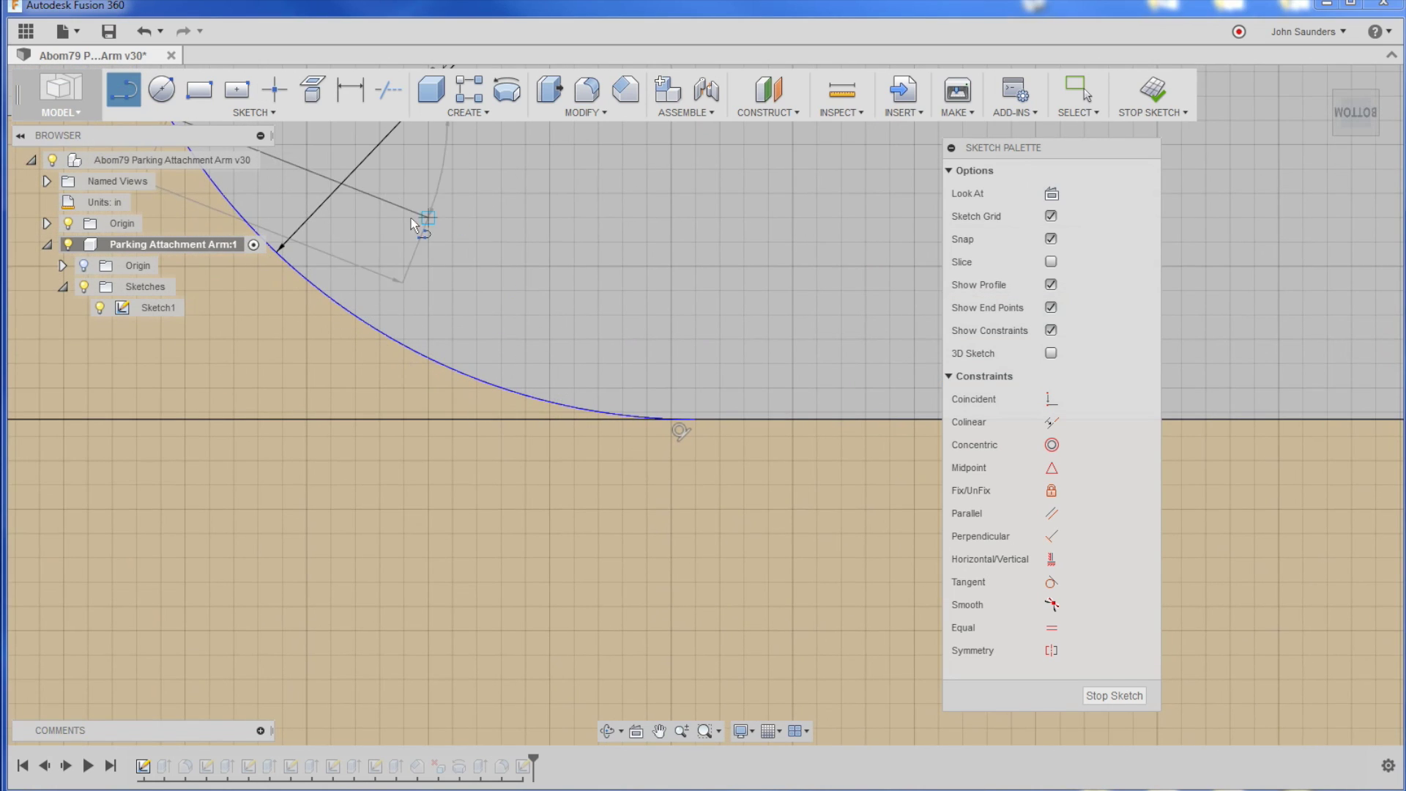
{"action": "scroll", "coordinate": [437, 314], "scroll_direction": "up", "scroll_amount": 3}
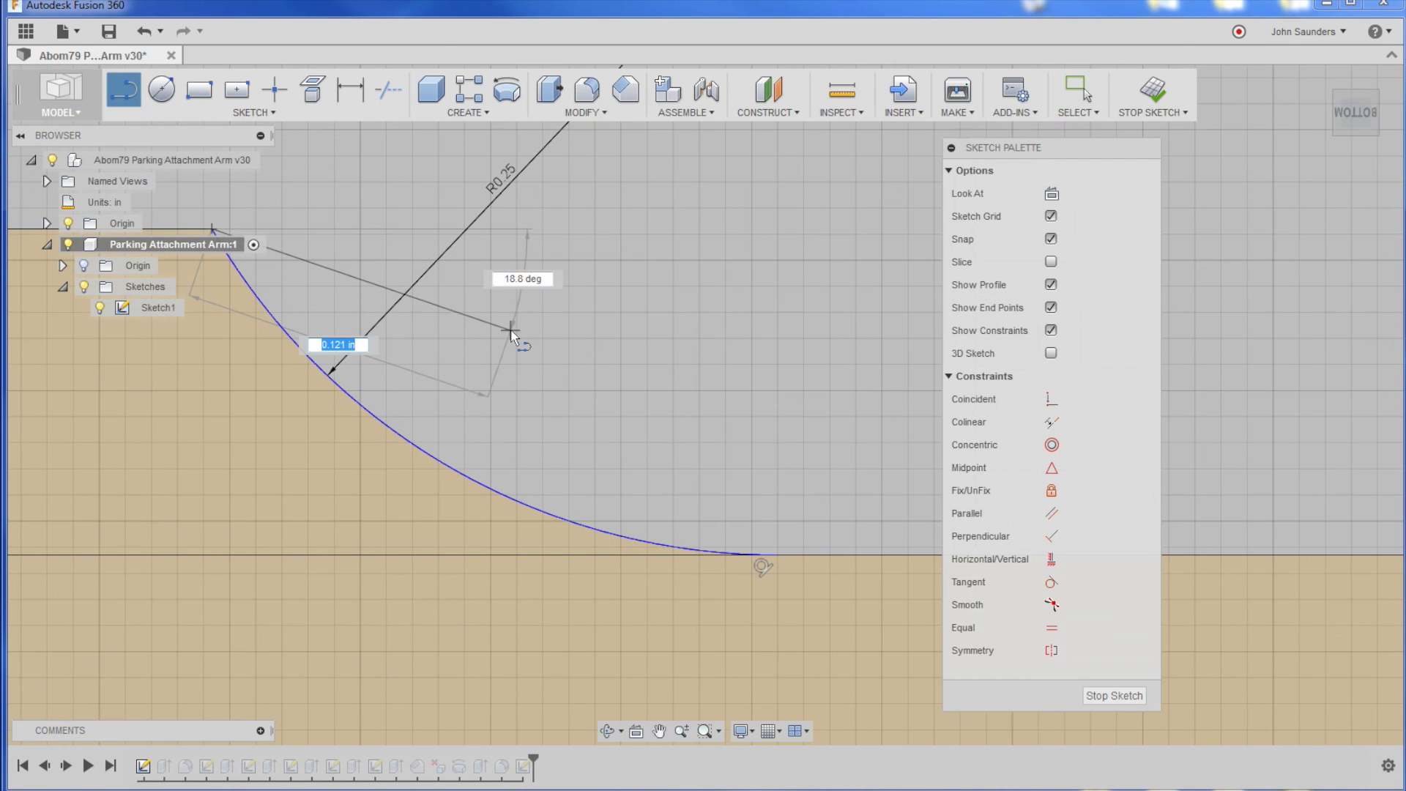
{"action": "middle_click_drag", "start_coordinate": [550, 370], "coordinate": [758, 381]}
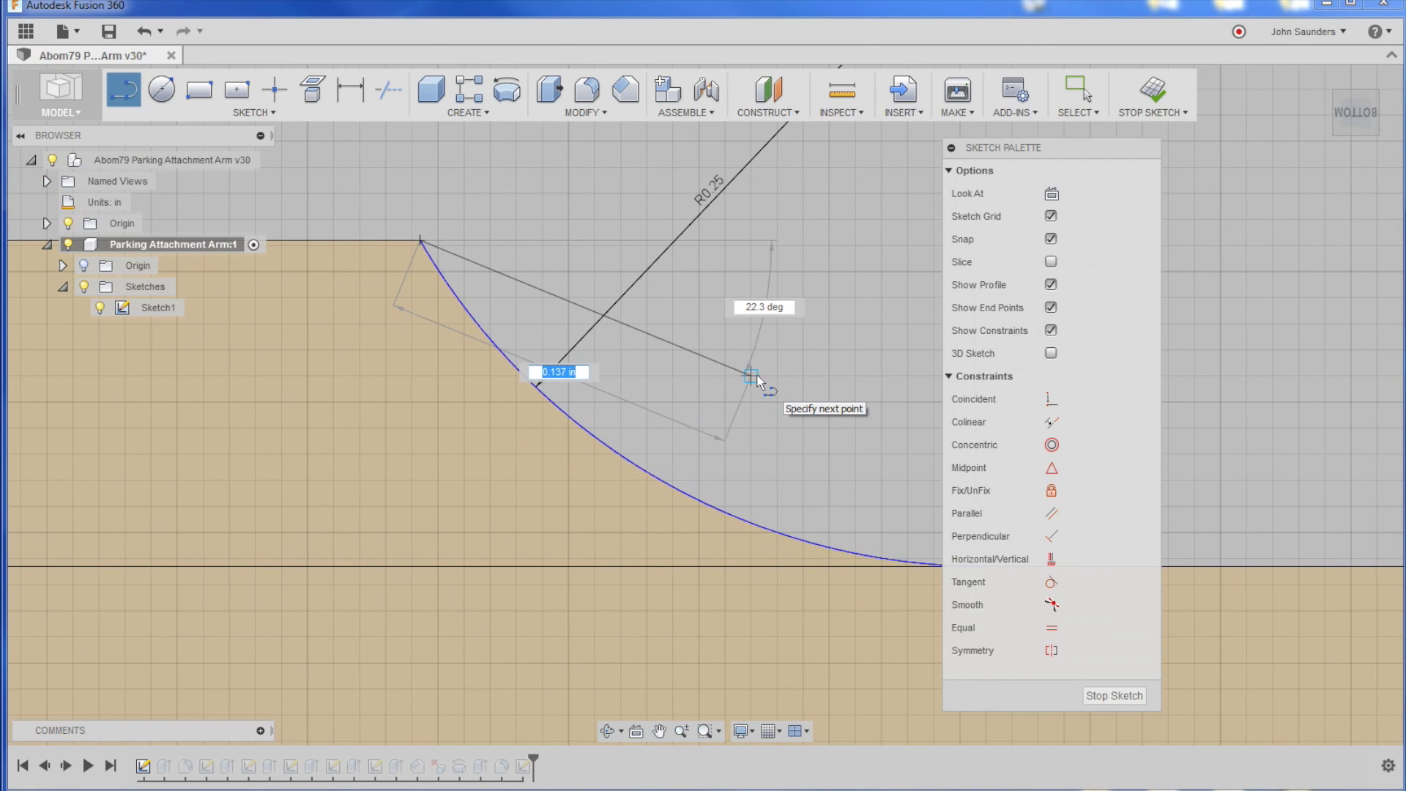
{"action": "left_click", "coordinate": [741, 520]}
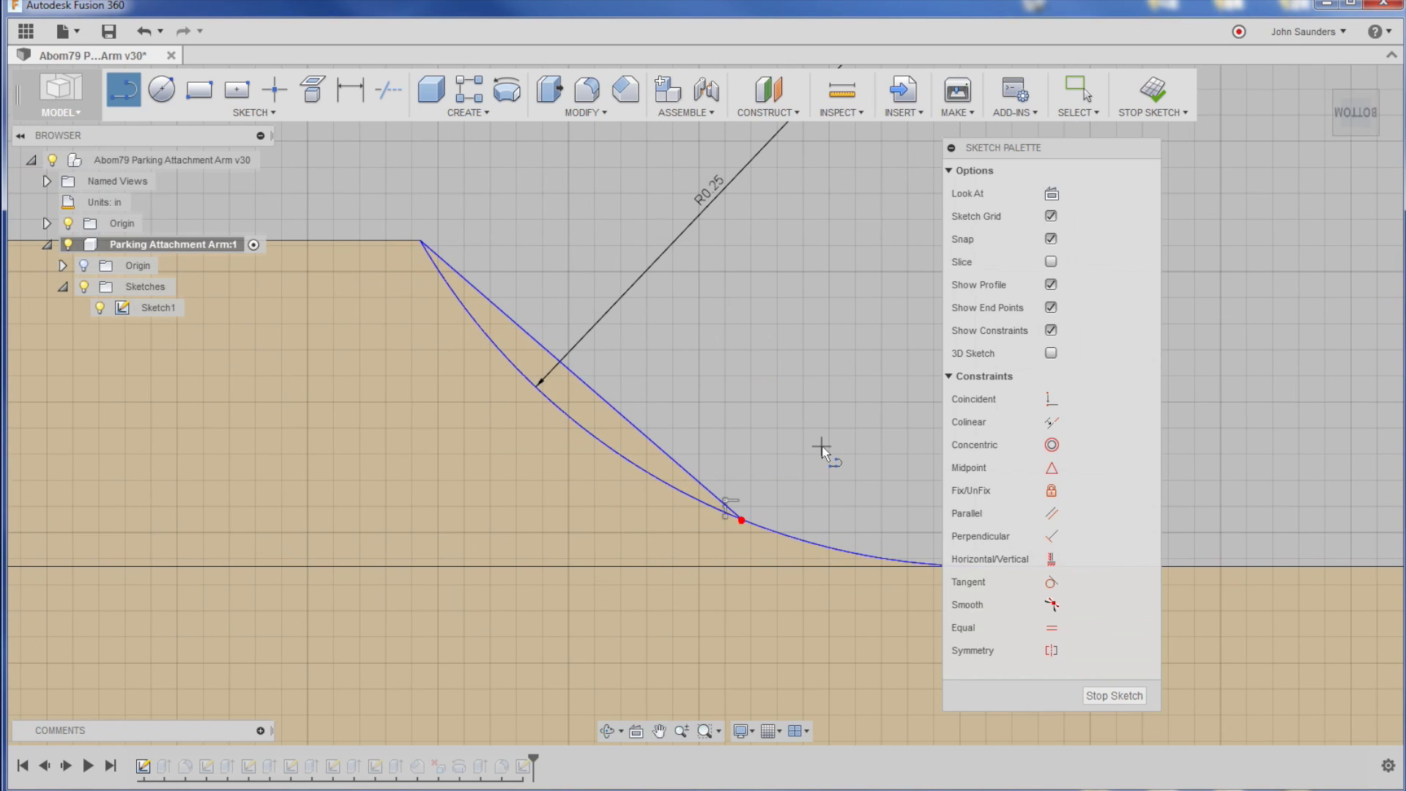
{"action": "middle_click_drag", "start_coordinate": [822, 446], "coordinate": [736, 425]}
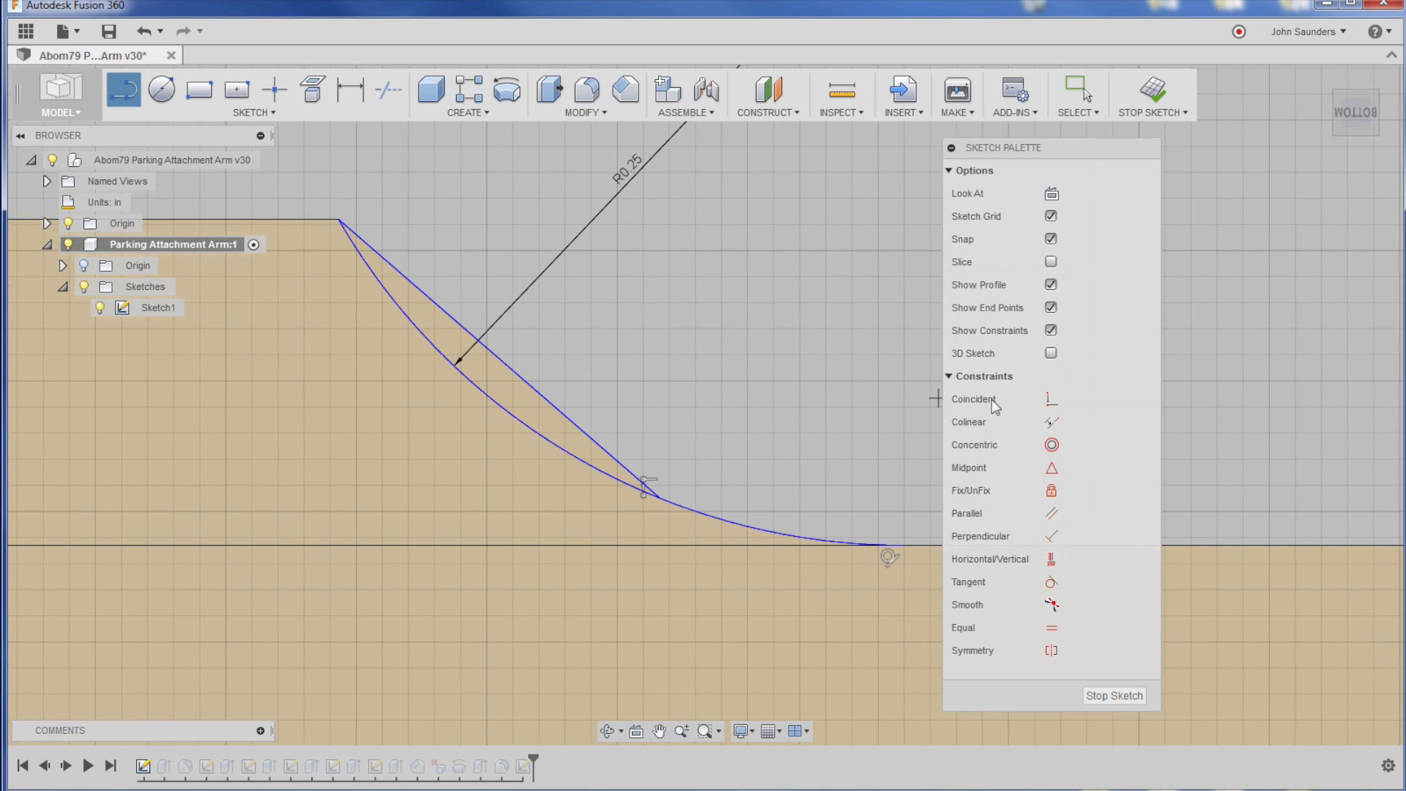
{"action": "left_click", "coordinate": [1084, 110]}
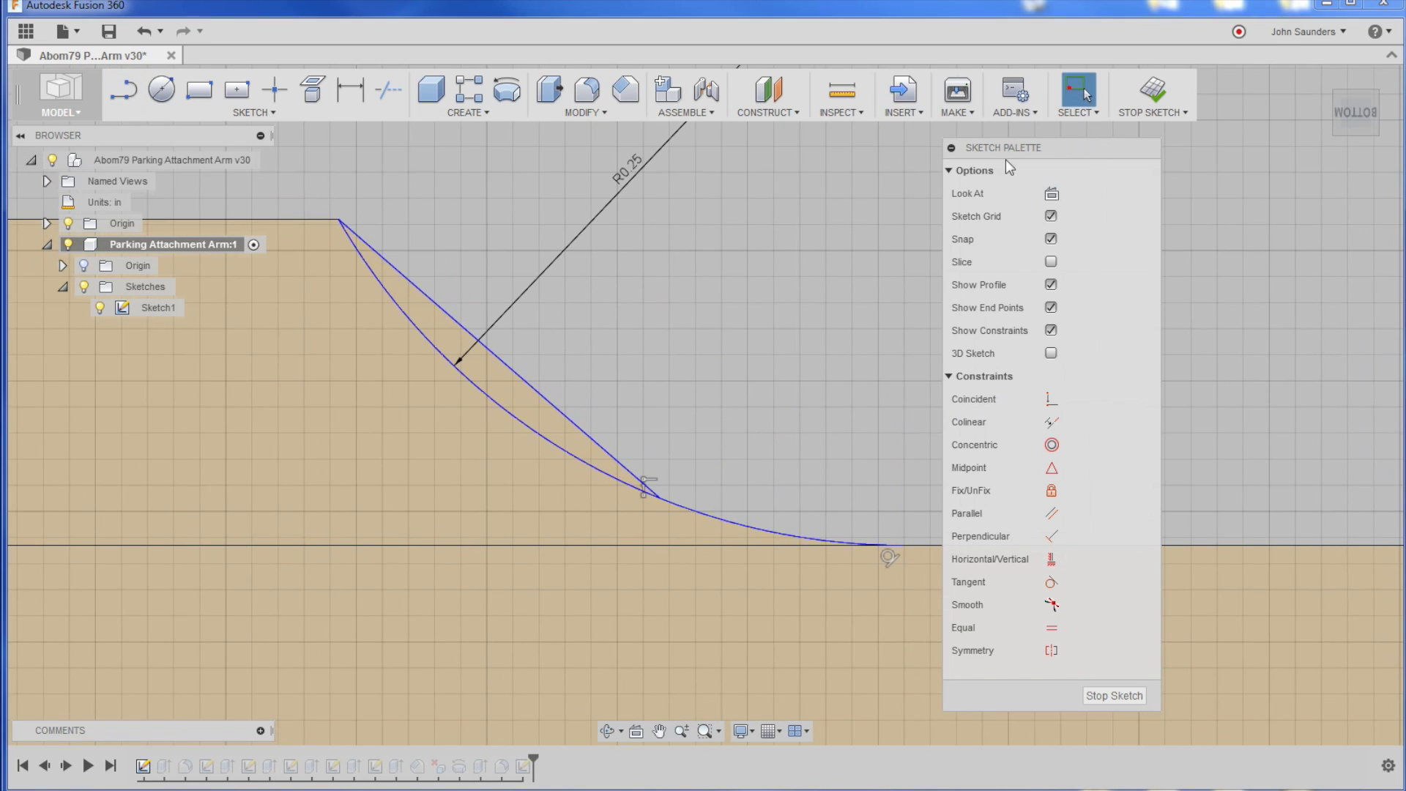
Try sliding the line-arc junction along the arc, then undo the move
{"action": "left_click", "coordinate": [650, 487]}
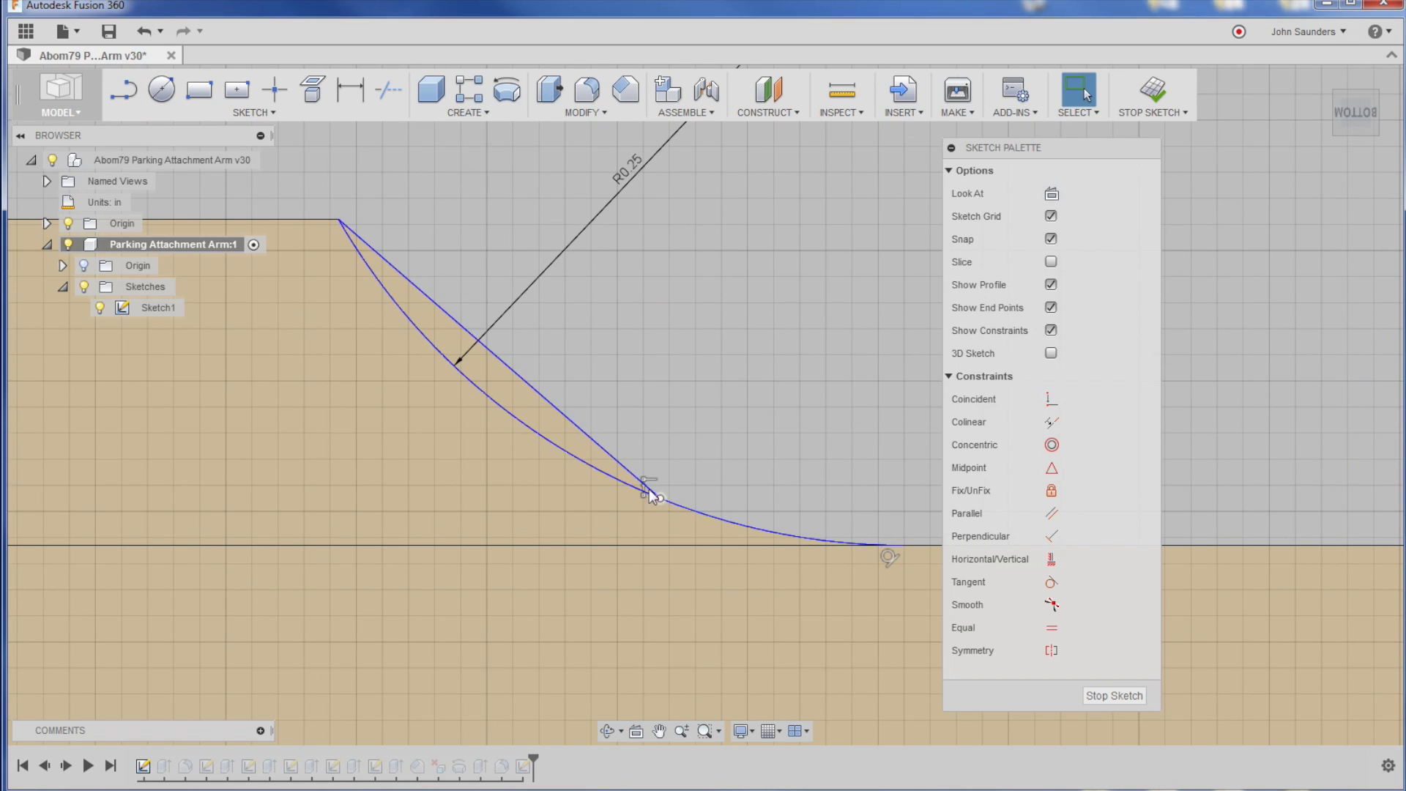
{"action": "mouse_move", "coordinate": [648, 489]}
{"action": "left_mouse_down"}
{"action": "mouse_move", "coordinate": [561, 437]}
{"action": "mouse_move", "coordinate": [705, 477]}
{"action": "left_mouse_up"}
{"action": "scroll", "coordinate": [705, 477], "scroll_direction": "down", "scroll_amount": 5}
{"action": "key", "text": "ctrl+z"}
{"action": "scroll", "coordinate": [767, 402], "scroll_direction": "down", "scroll_amount": 8}
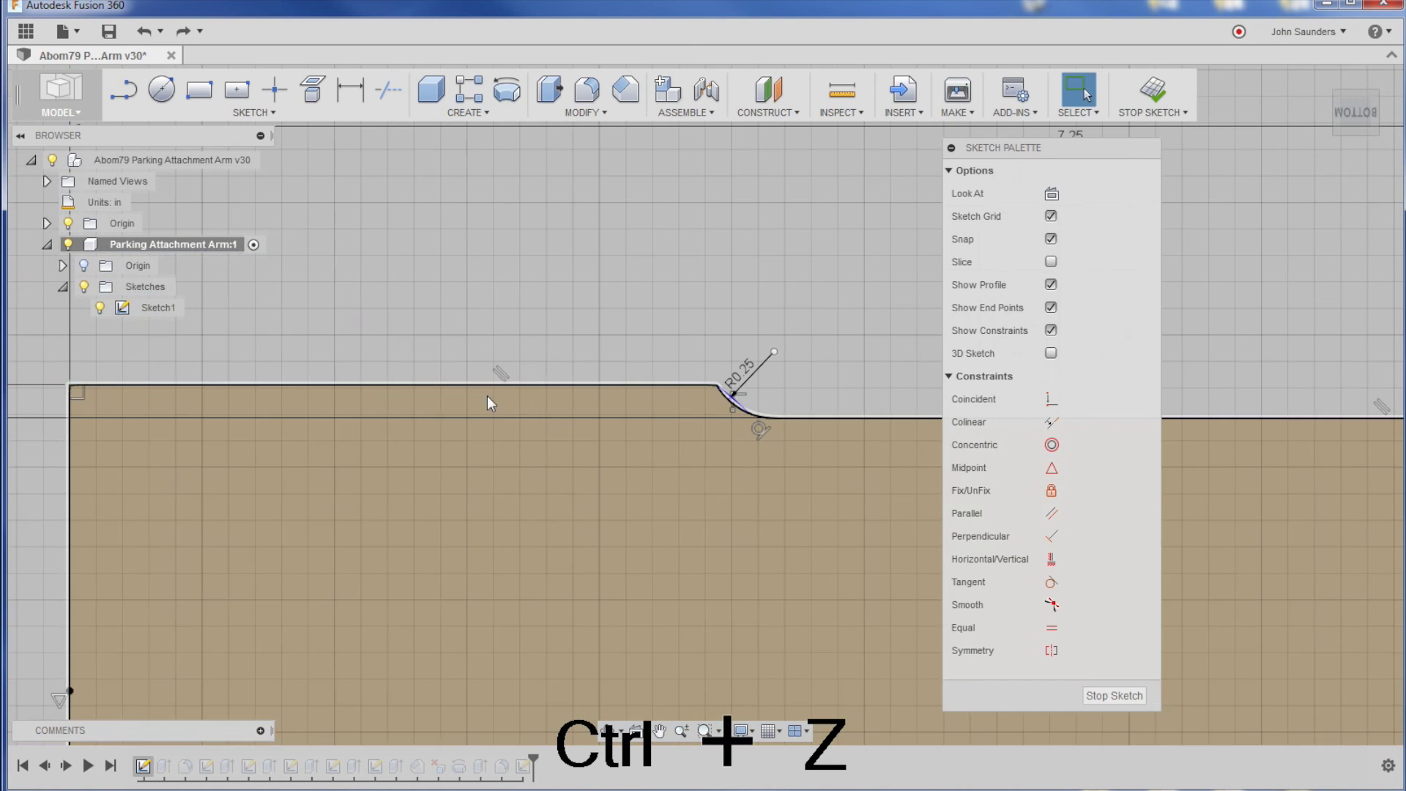
Dimension the flat top edge to 2.40 in and slide the chord's end point along the arc
{"action": "key", "text": "d"}
{"action": "left_click", "coordinate": [547, 392]}
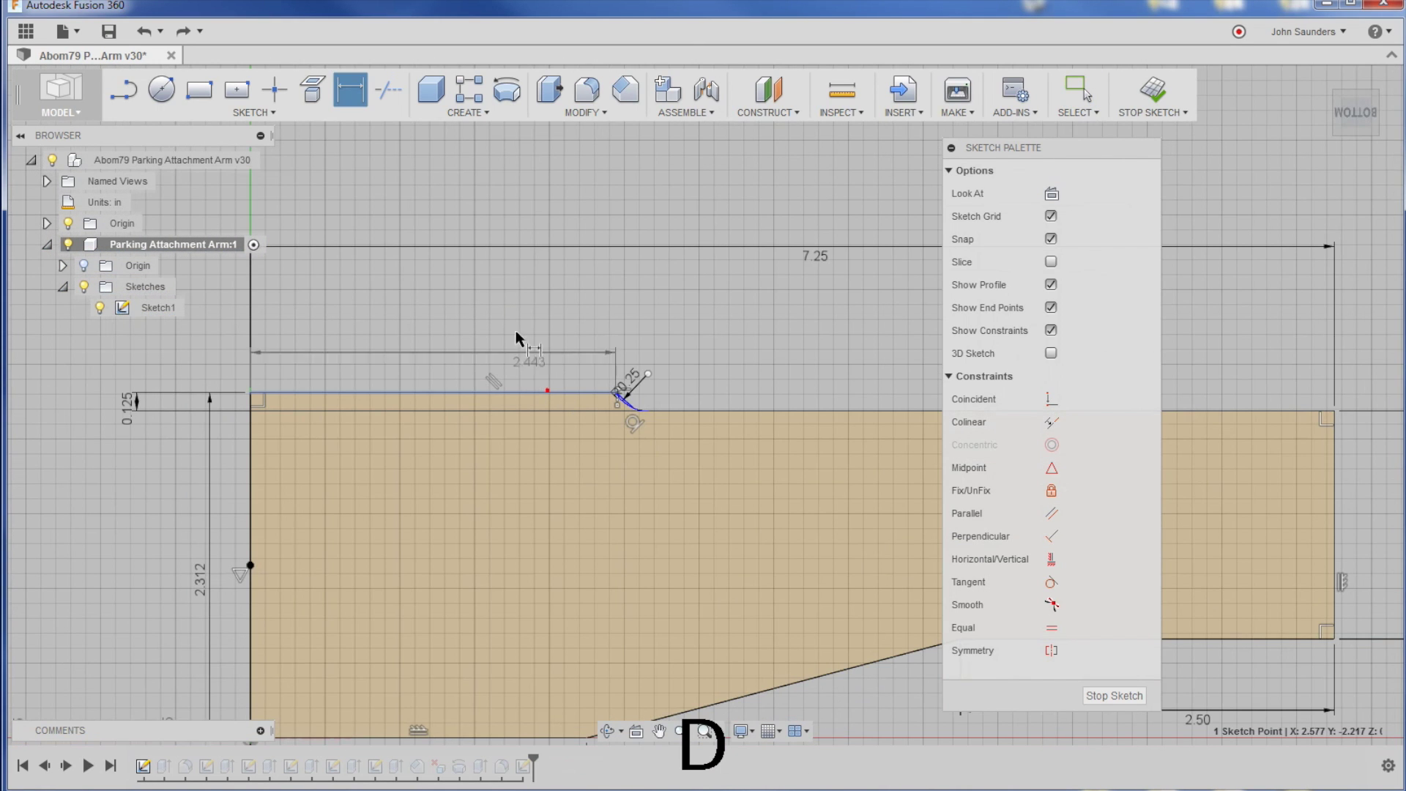
{"action": "left_click", "coordinate": [531, 315]}
{"action": "type", "text": "2"}
{"action": "key", "text": "Return"}
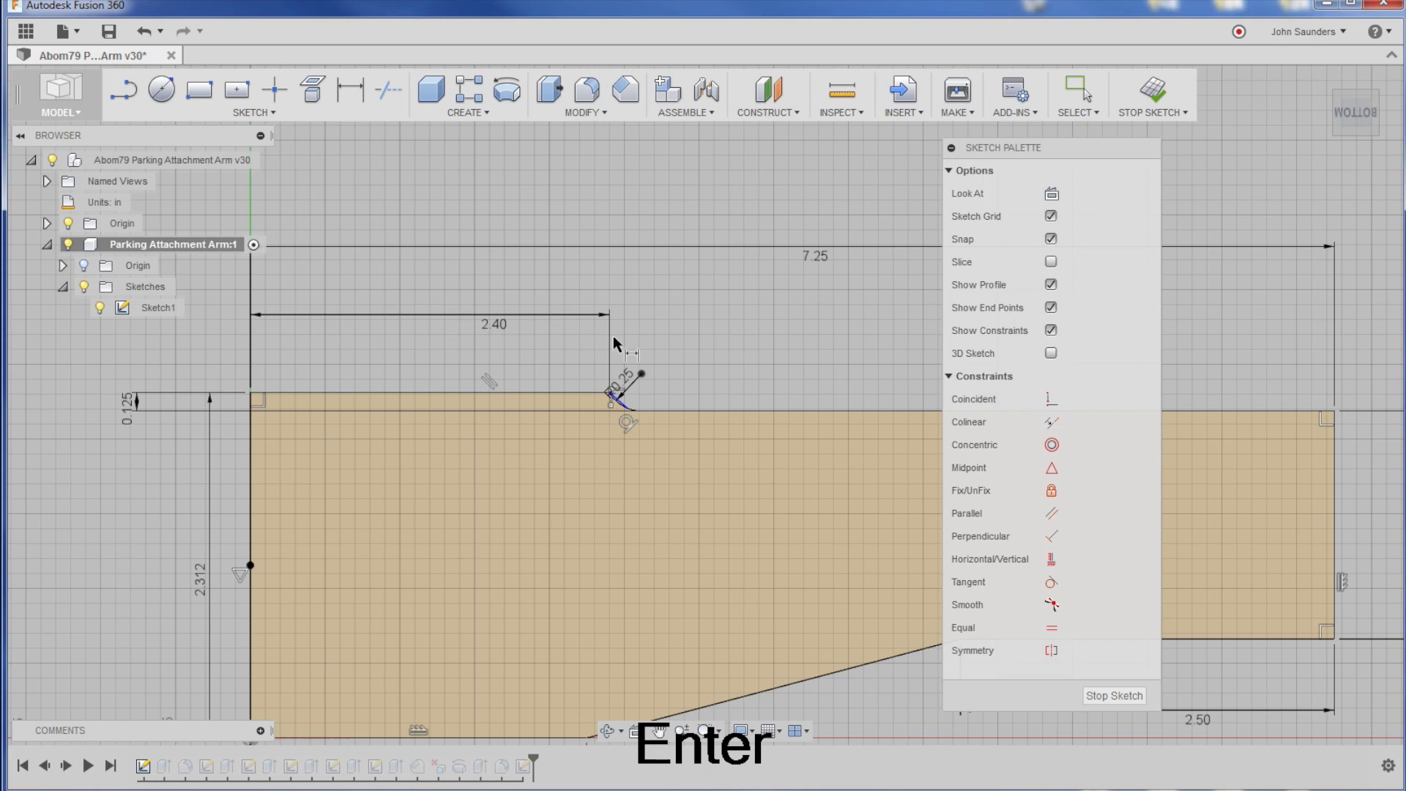
{"action": "scroll", "coordinate": [670, 311], "scroll_direction": "up", "scroll_amount": 6}
{"action": "scroll", "coordinate": [646, 469], "scroll_direction": "up", "scroll_amount": 3}
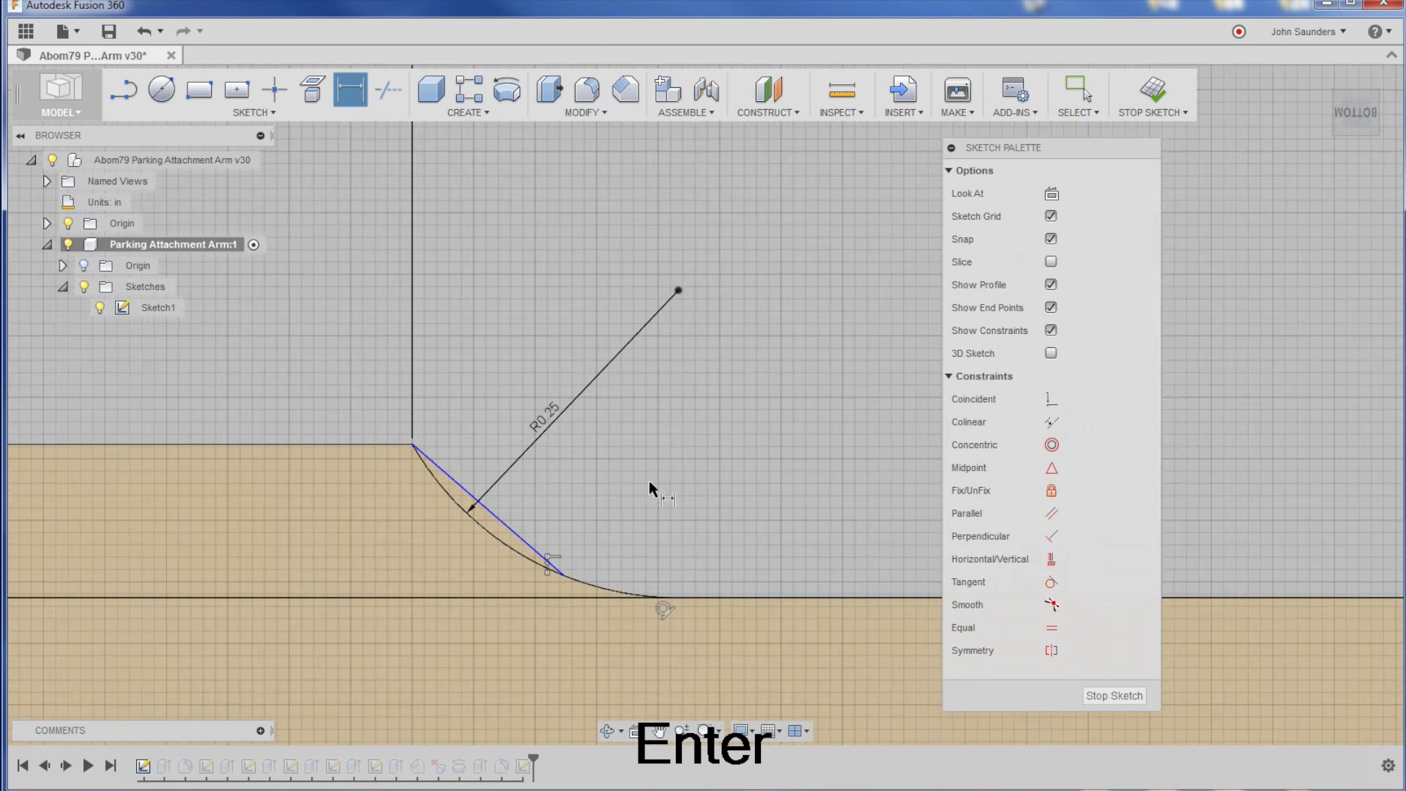
{"action": "key", "text": "Escape"}
{"action": "scroll", "coordinate": [570, 608], "scroll_direction": "up", "scroll_amount": 3}
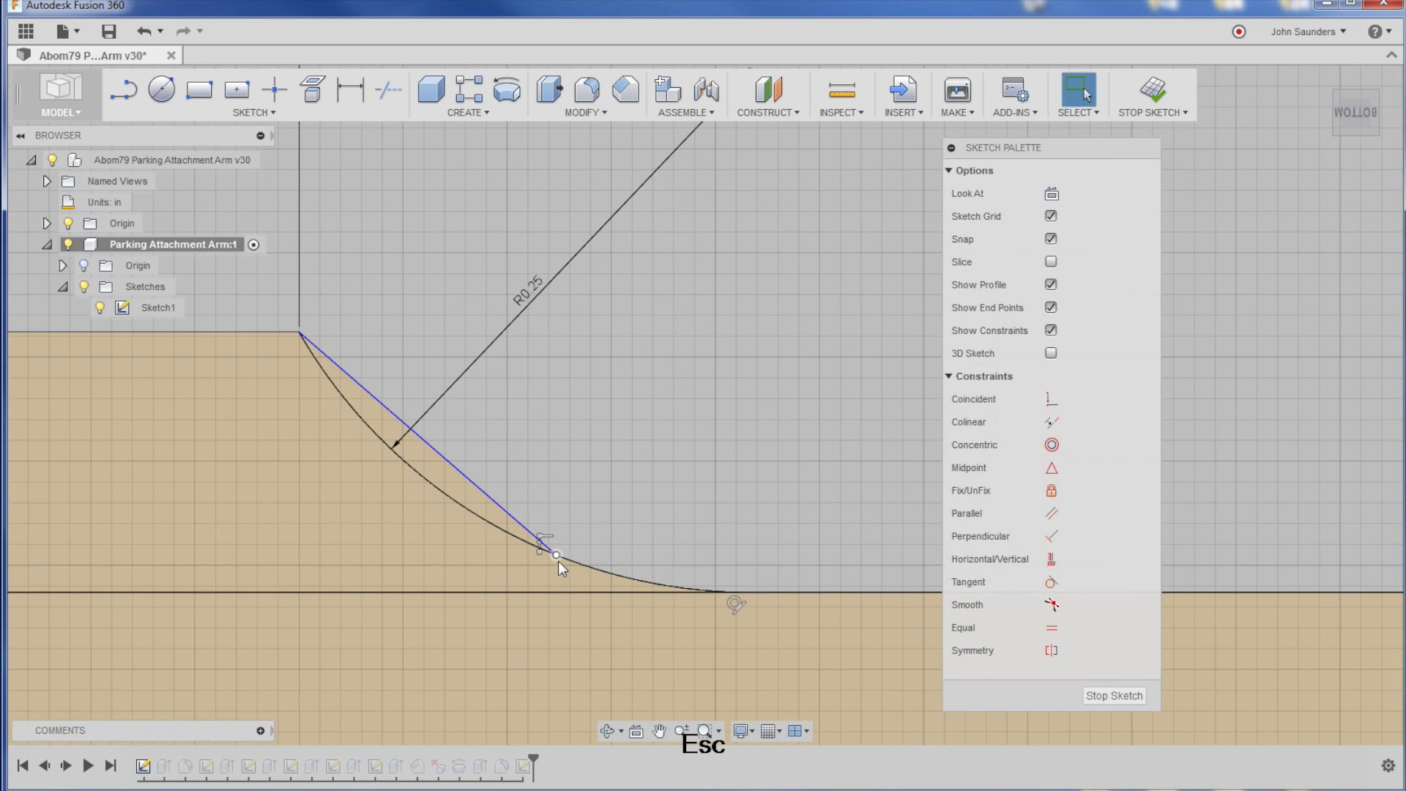
{"action": "left_click", "coordinate": [453, 503]}
{"action": "left_click_drag", "start_coordinate": [453, 502], "coordinate": [564, 558]}
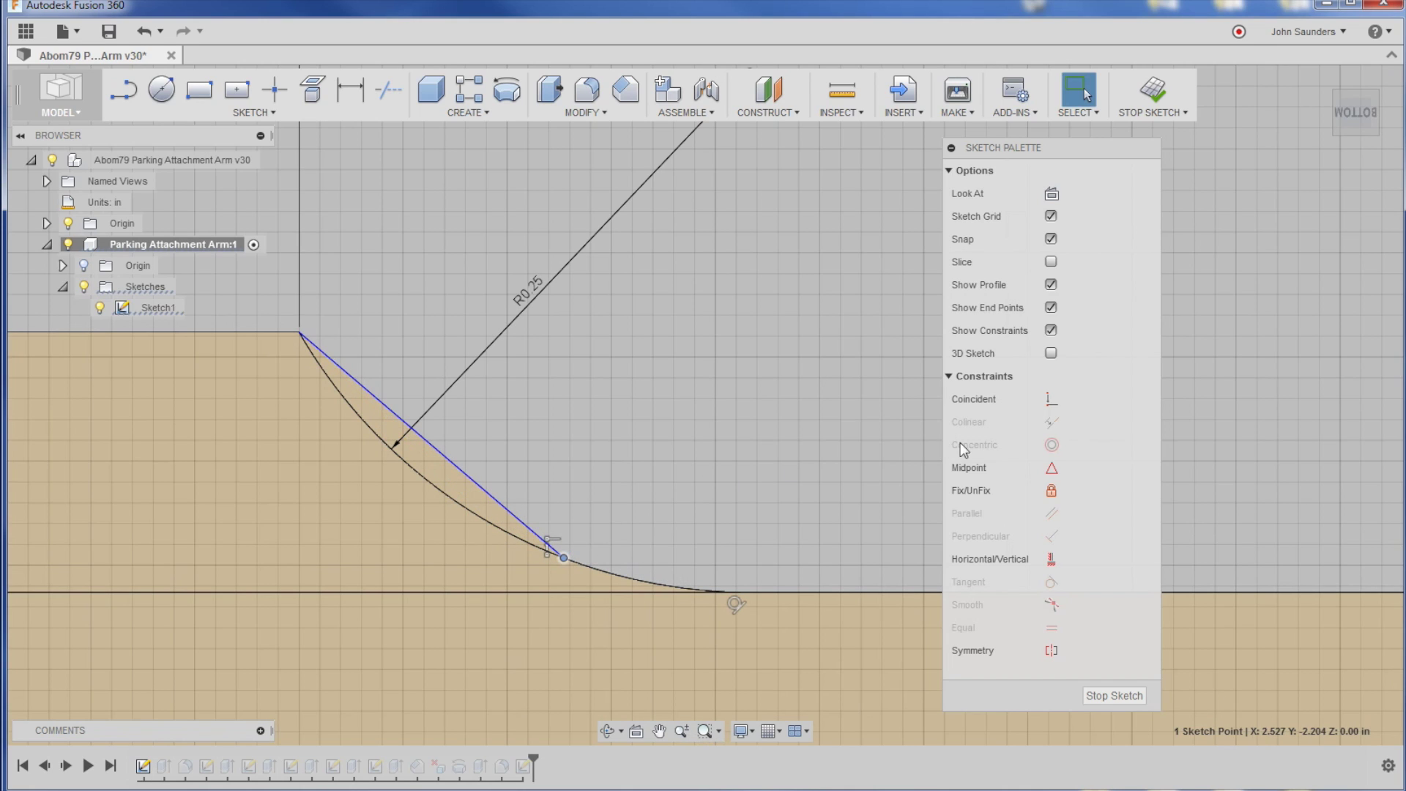
Try making the short diagonal line collinear with the horizontal baseline
{"action": "left_click", "coordinate": [821, 396]}
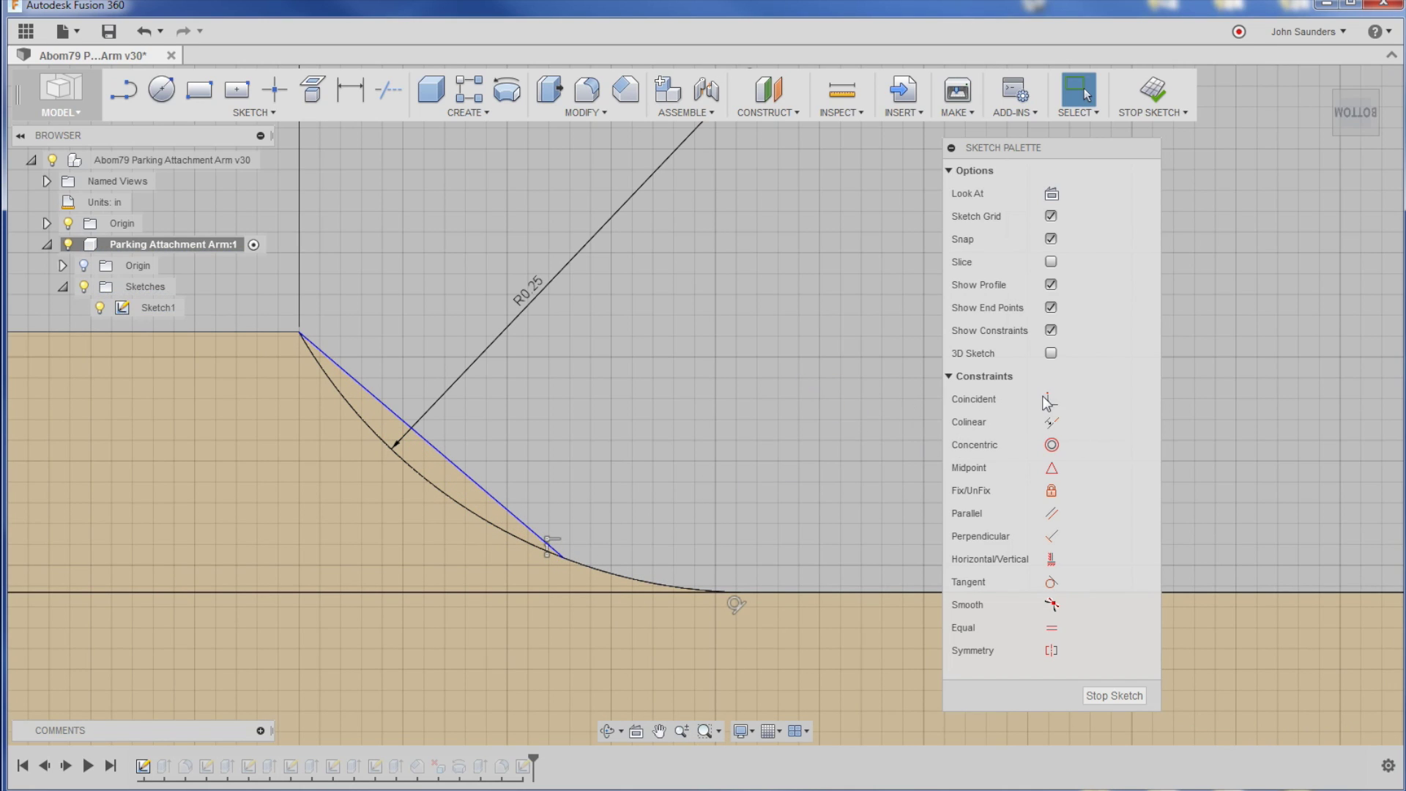
{"action": "left_click", "coordinate": [512, 517]}
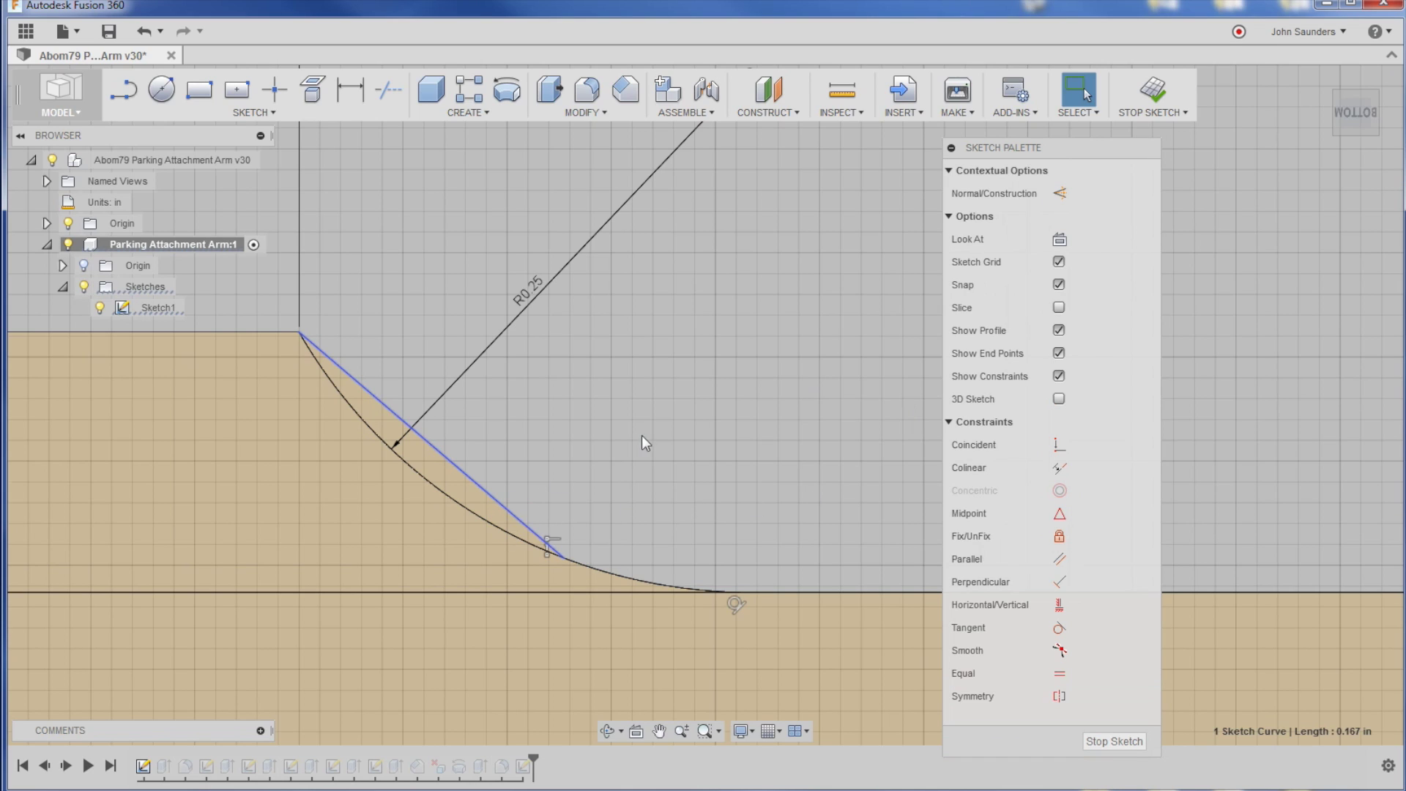
{"action": "left_click", "coordinate": [836, 590]}
{"action": "right_click", "coordinate": [684, 379]}
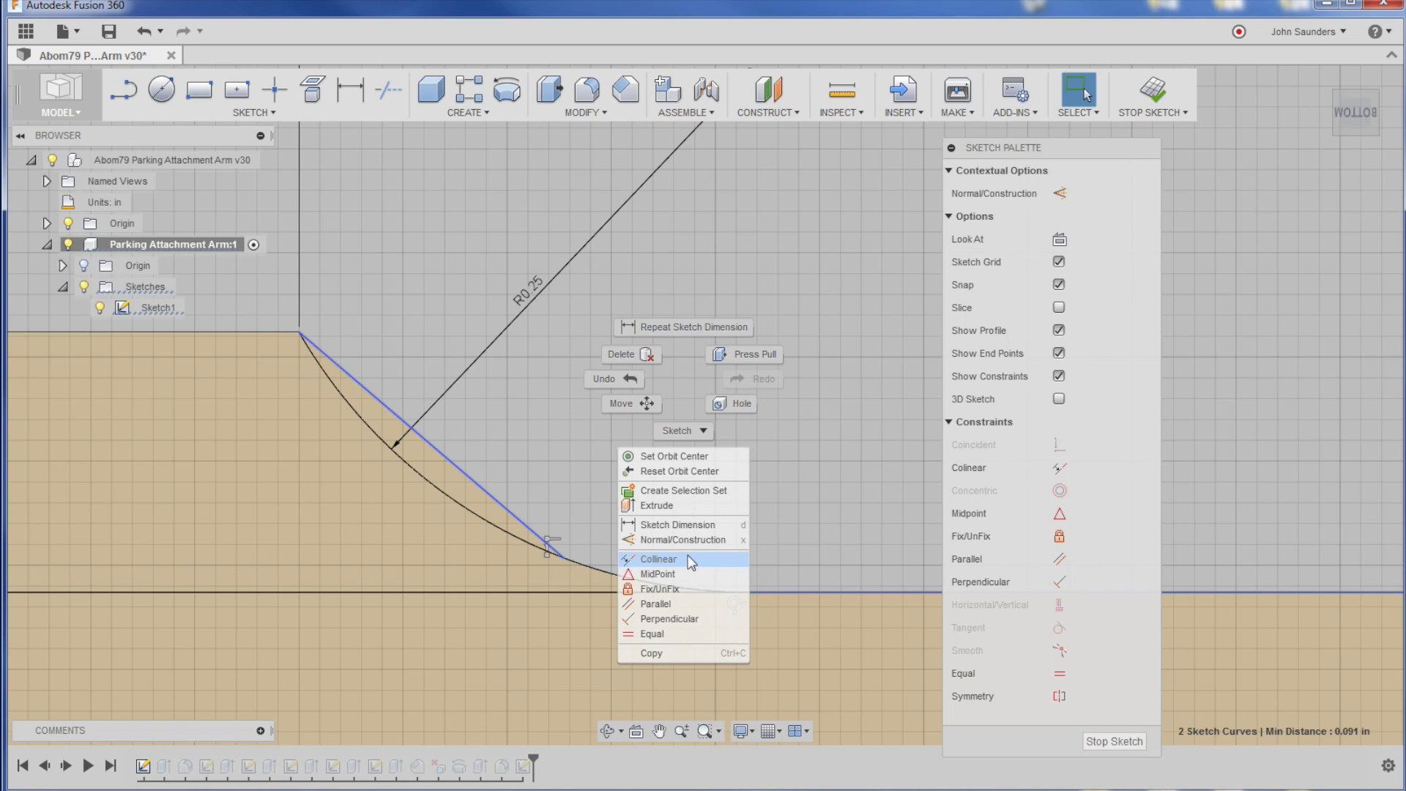
{"action": "left_click", "coordinate": [659, 558]}
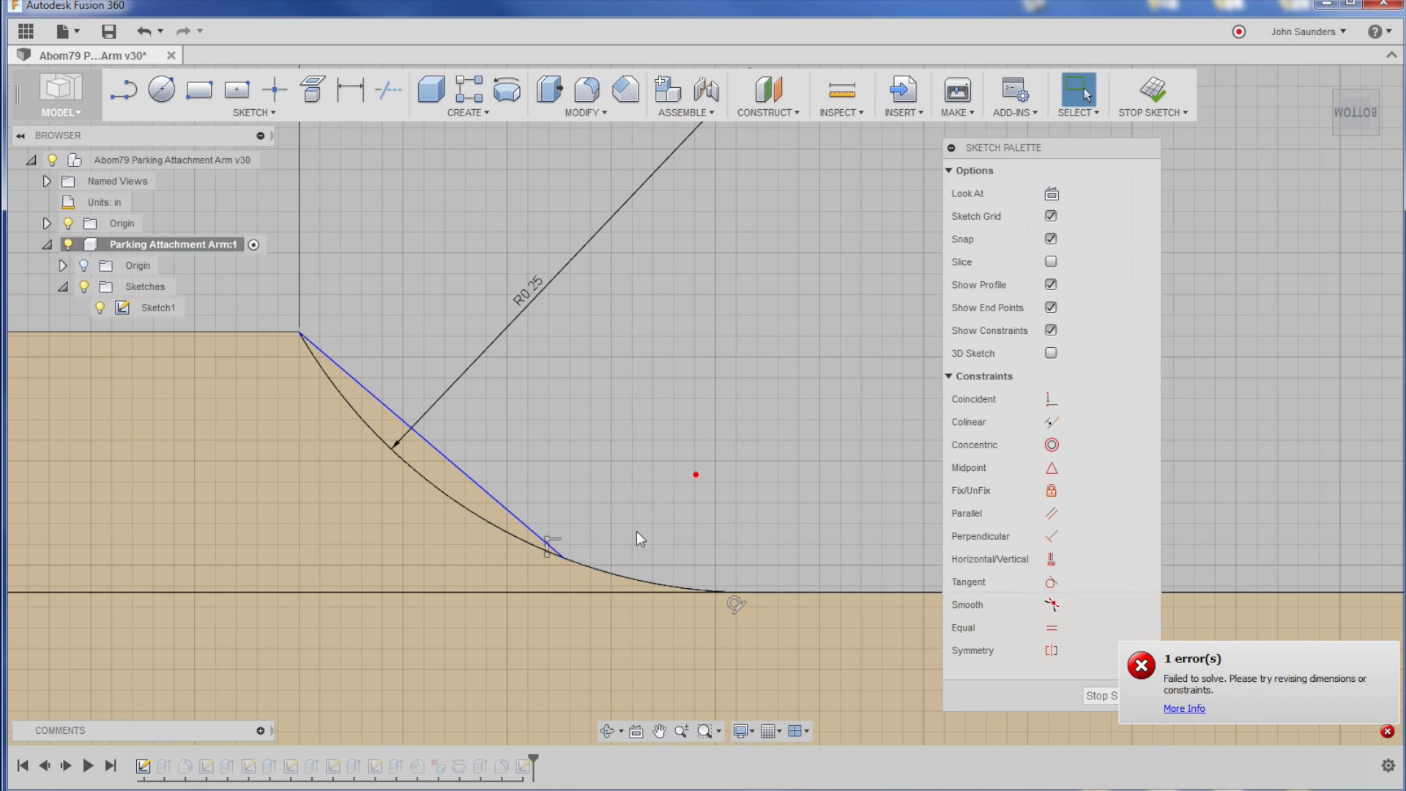
Make the sloped line's lower endpoint coincident with the horizontal baseline
{"action": "left_click", "coordinate": [564, 557]}
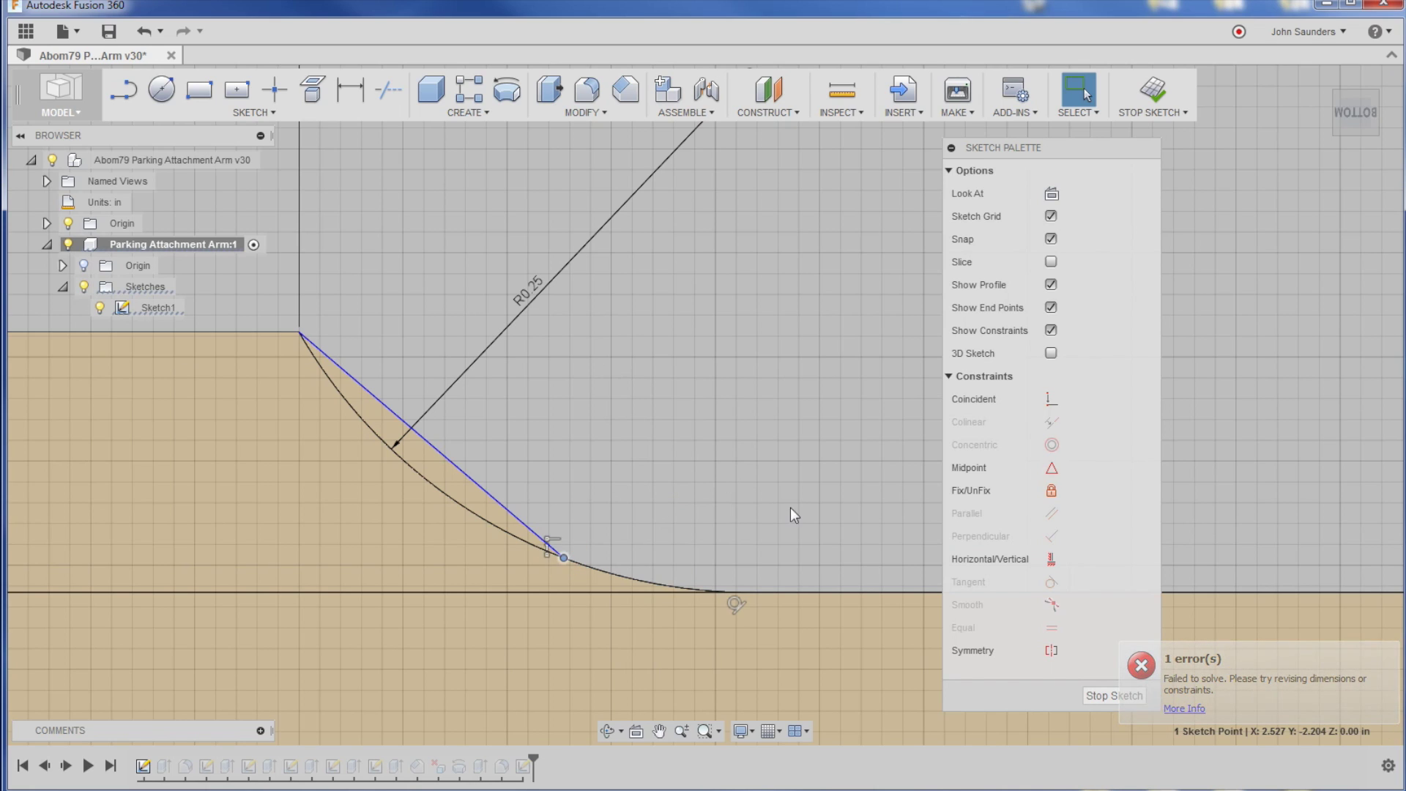
{"action": "left_click", "coordinate": [811, 591], "text": "ctrl"}
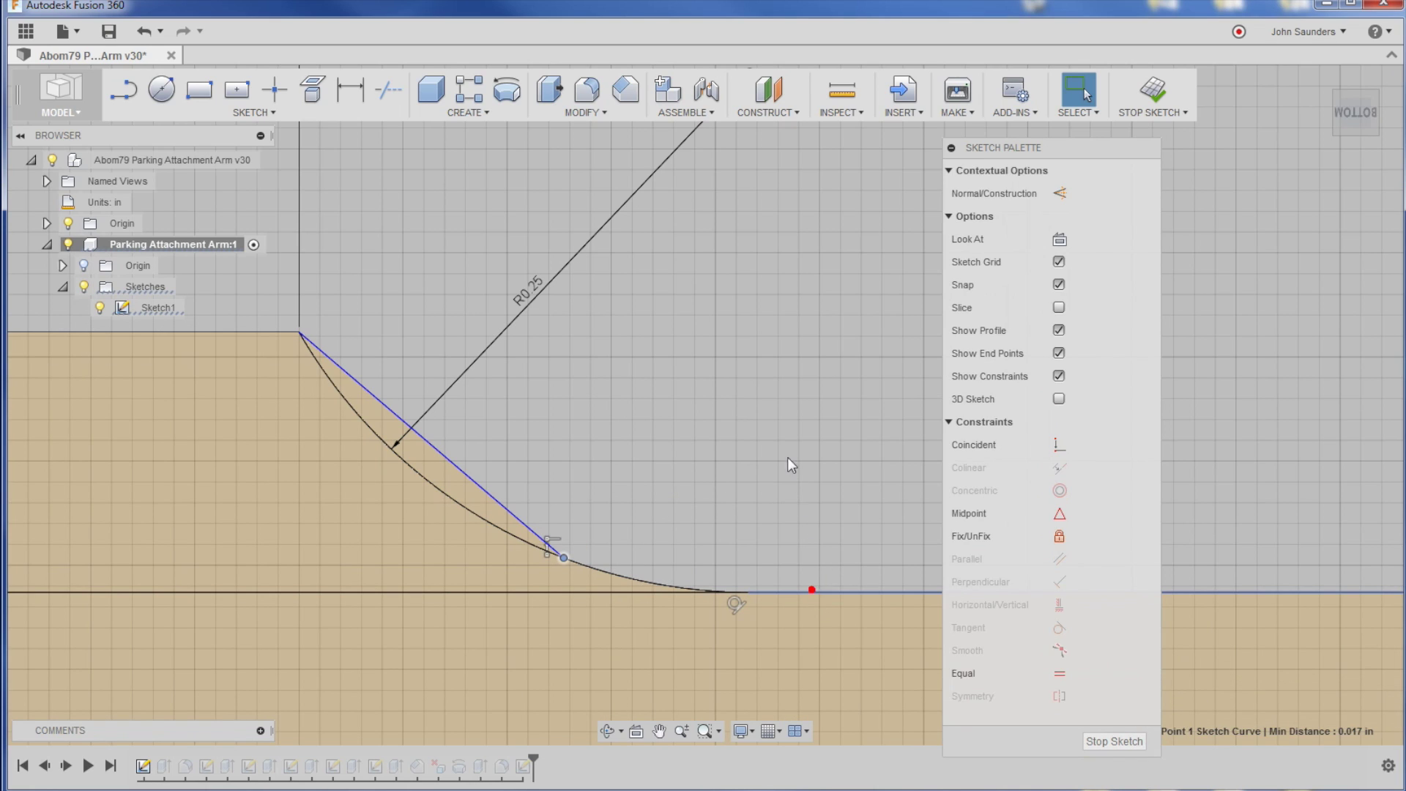
{"action": "right_click", "coordinate": [724, 394]}
{"action": "left_click", "coordinate": [703, 575]}
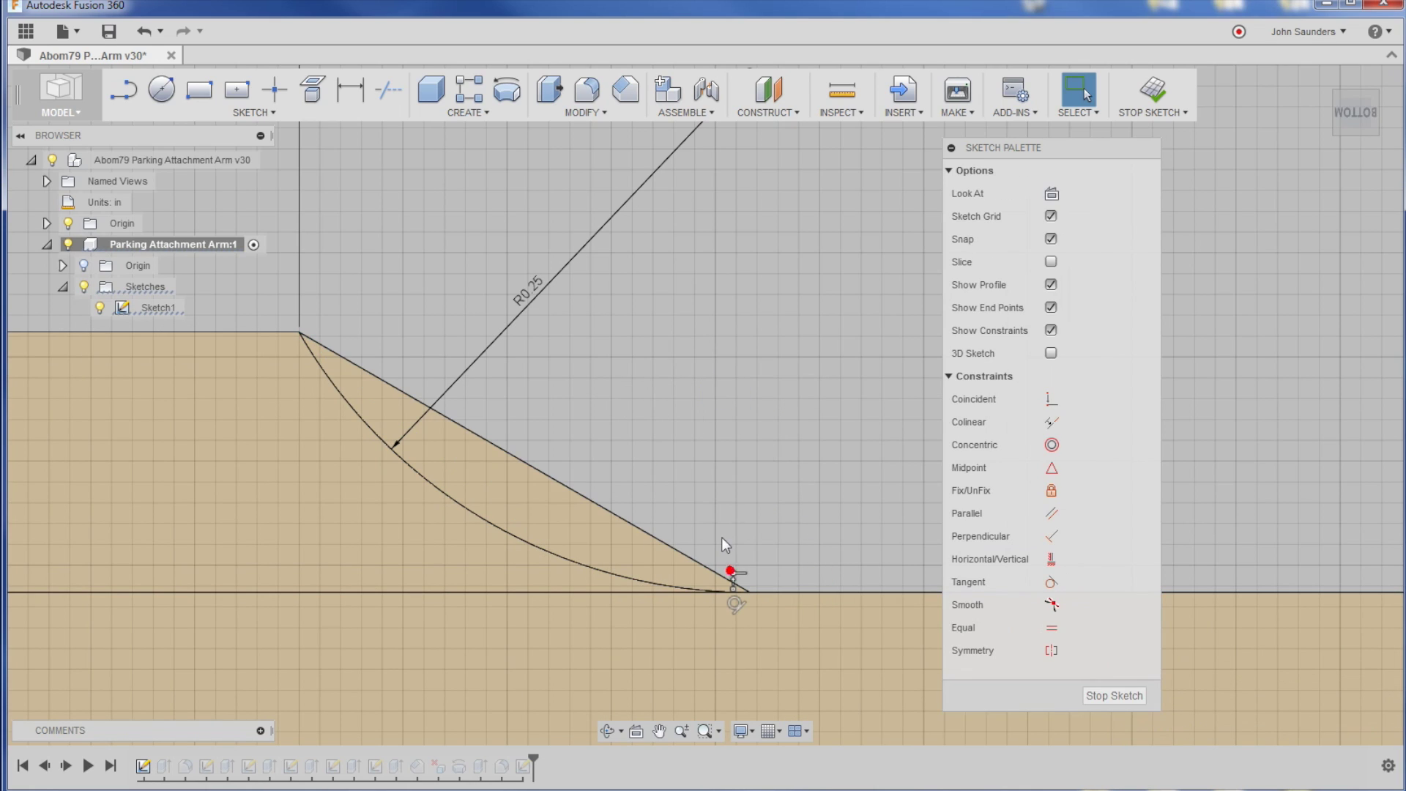
{"action": "scroll", "coordinate": [732, 557], "scroll_direction": "down", "scroll_amount": 5}
{"action": "scroll", "coordinate": [731, 550], "scroll_direction": "down", "scroll_amount": 3}
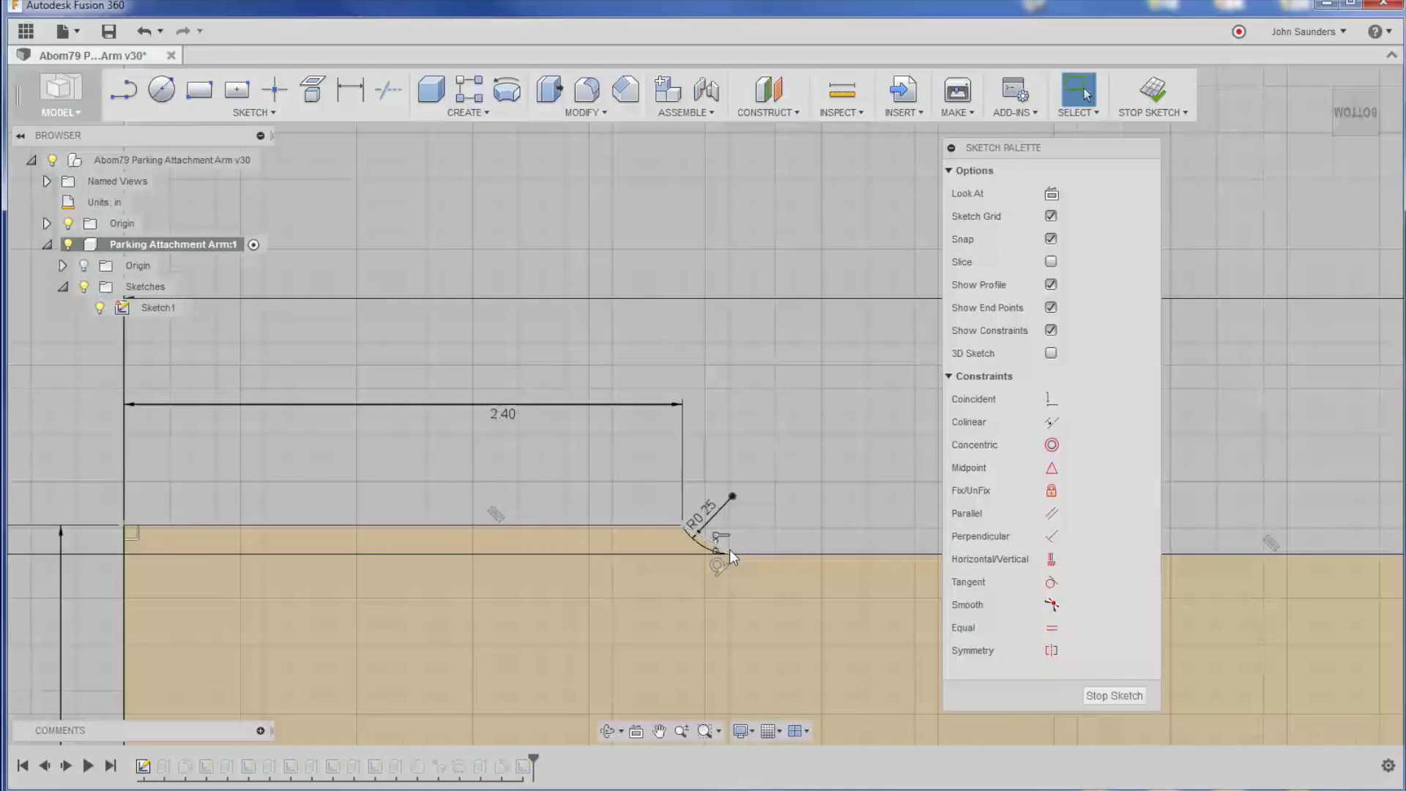
Stop Sketch1 and update Extrude1's profile selection so the arm gets the sloped step
{"action": "left_click", "coordinate": [1151, 118]}
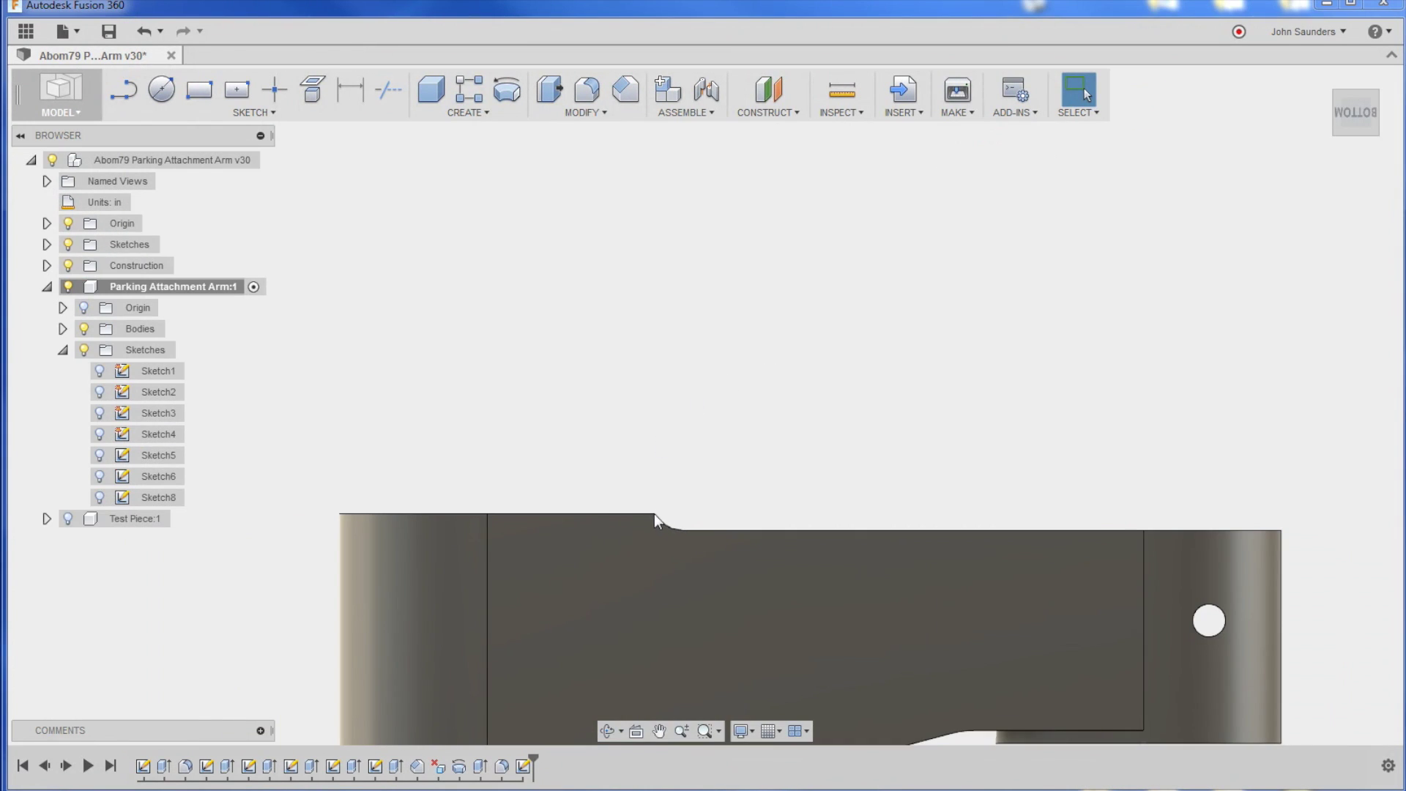
{"action": "right_click", "coordinate": [165, 767]}
{"action": "left_click", "coordinate": [212, 709]}
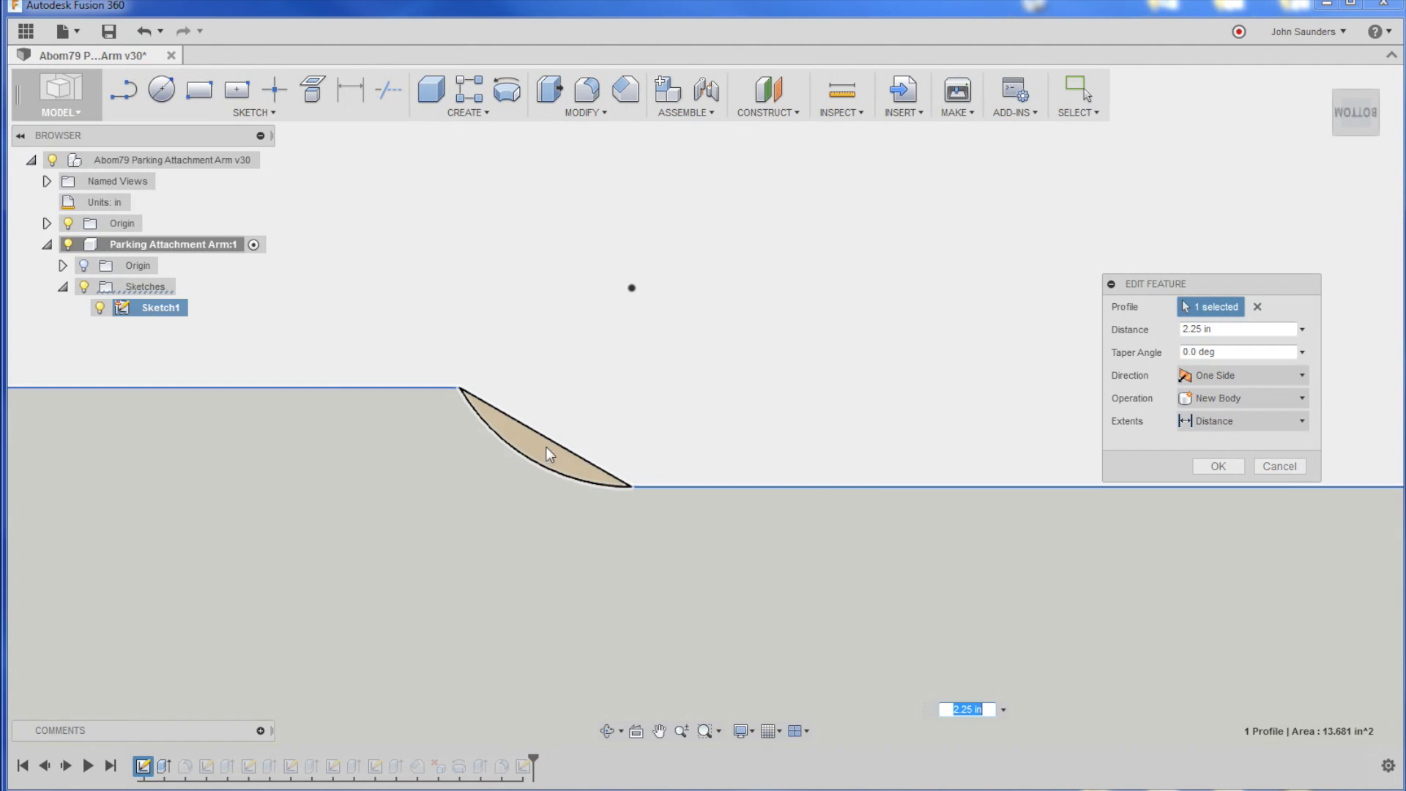
{"action": "left_click", "coordinate": [542, 448]}
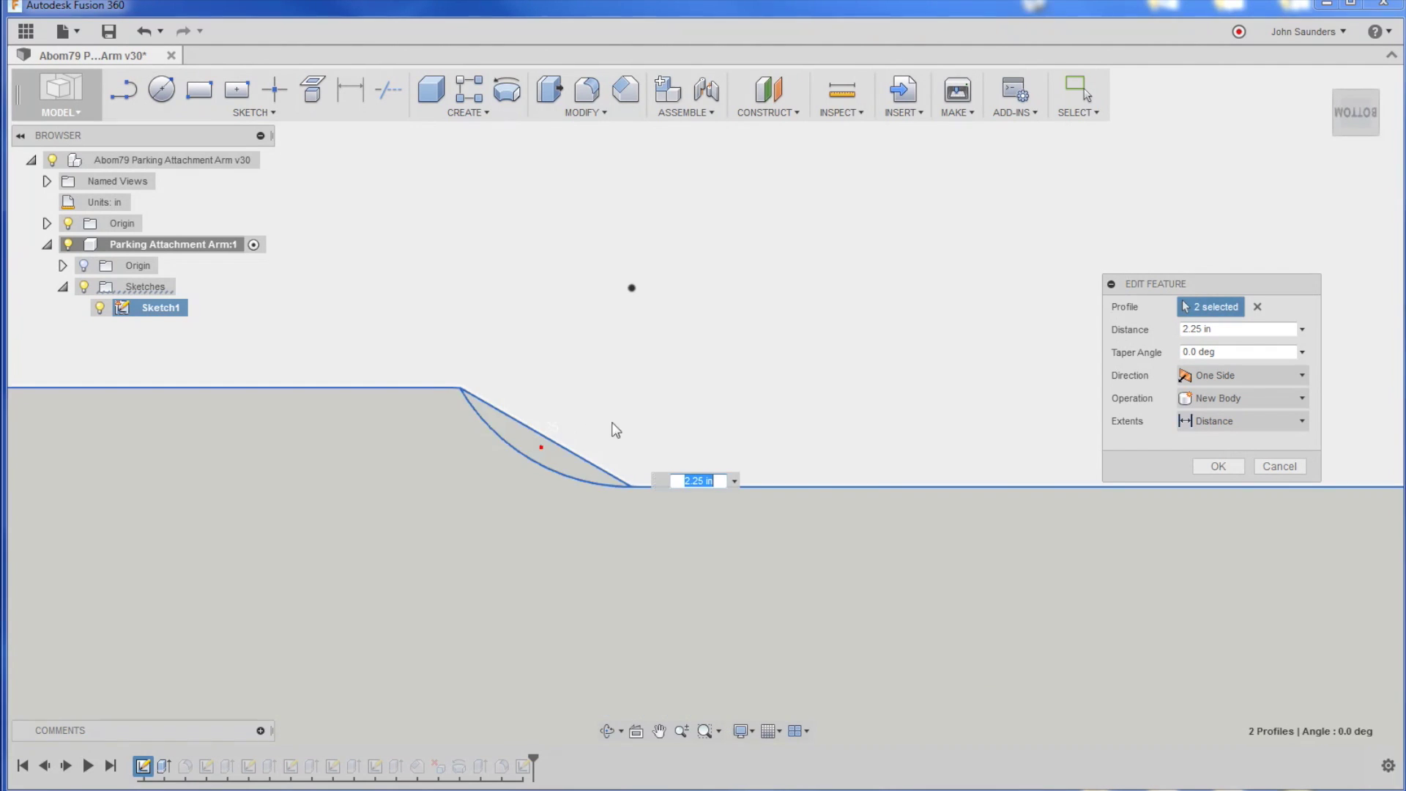
{"action": "left_click", "coordinate": [1226, 465]}
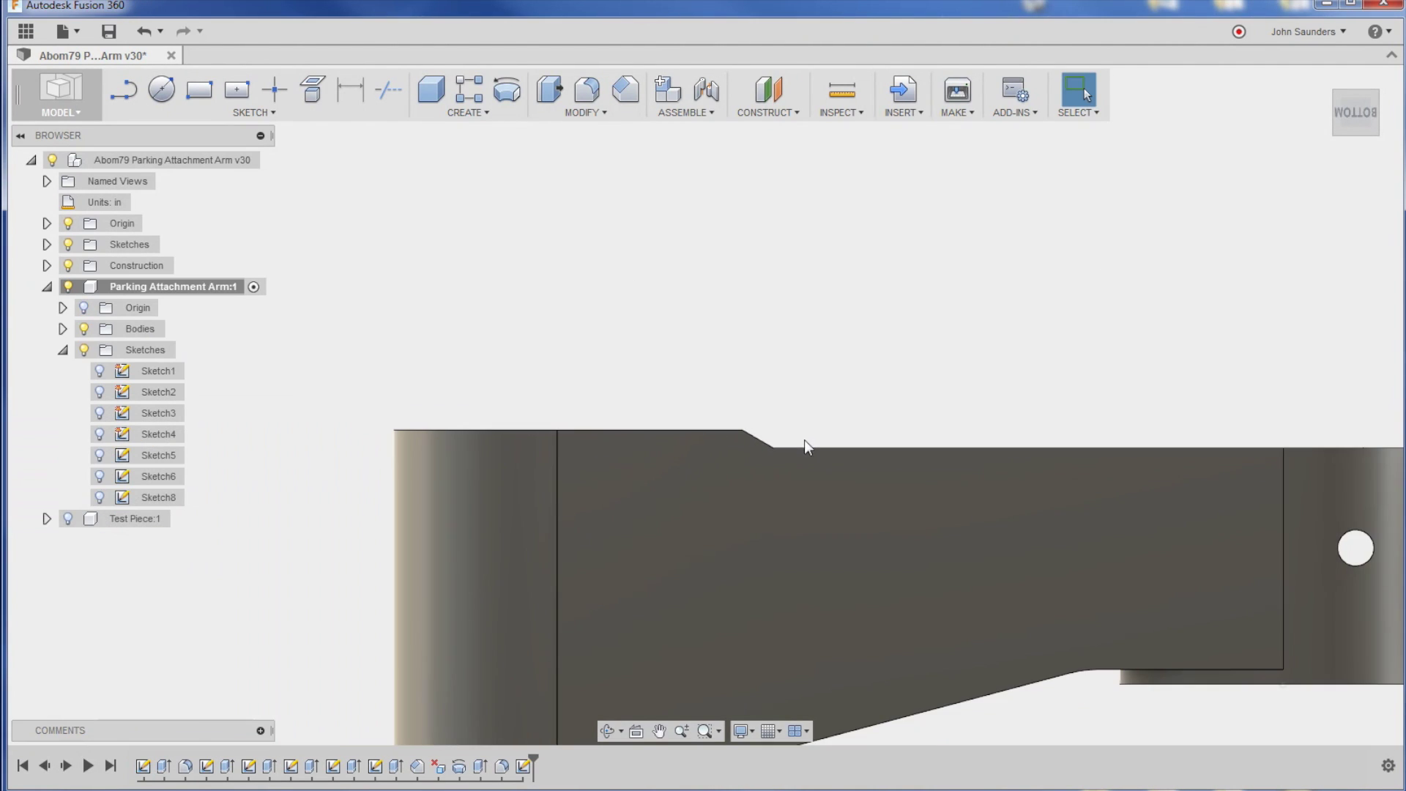
{"action": "mouse_move", "coordinate": [804, 439]}
{"action": "middle_mouse_down", "text": "shift"}
{"action": "mouse_move", "coordinate": [758, 364]}
{"action": "mouse_move", "coordinate": [778, 348]}
{"action": "mouse_move", "coordinate": [772, 330]}
{"action": "mouse_move", "coordinate": [794, 354]}
{"action": "mouse_move", "coordinate": [792, 341]}
{"action": "mouse_move", "coordinate": [800, 364]}
{"action": "mouse_move", "coordinate": [718, 340]}
{"action": "middle_mouse_up", "text": "shift"}
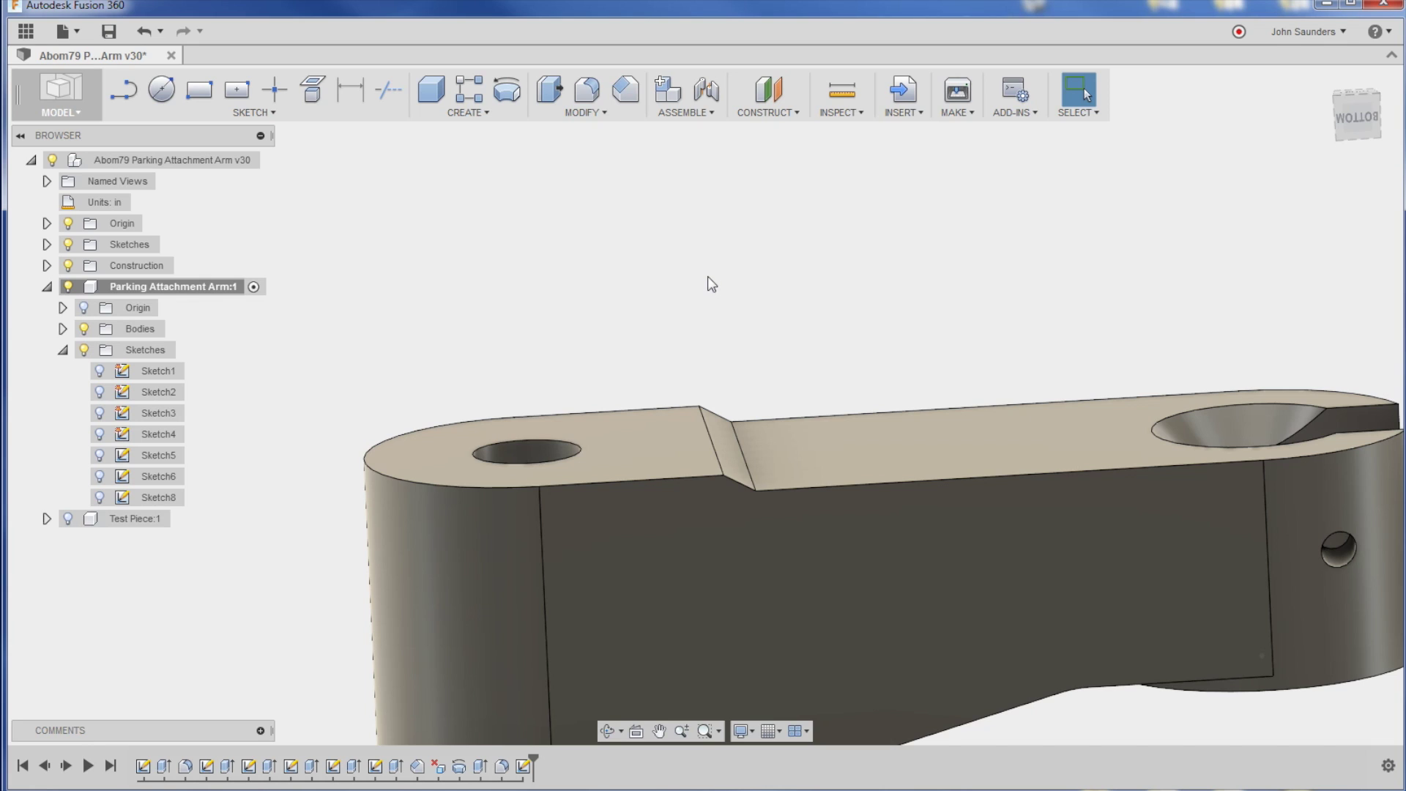
Orient the arm to view its top step and try deleting the step's short edge
{"action": "middle_click_drag", "start_coordinate": [622, 260], "coordinate": [644, 297], "text": "shift"}
{"action": "left_click", "coordinate": [521, 772]}
{"action": "middle_click_drag", "start_coordinate": [624, 368], "coordinate": [659, 349], "text": "shift"}
{"action": "left_click", "coordinate": [1337, 112]}
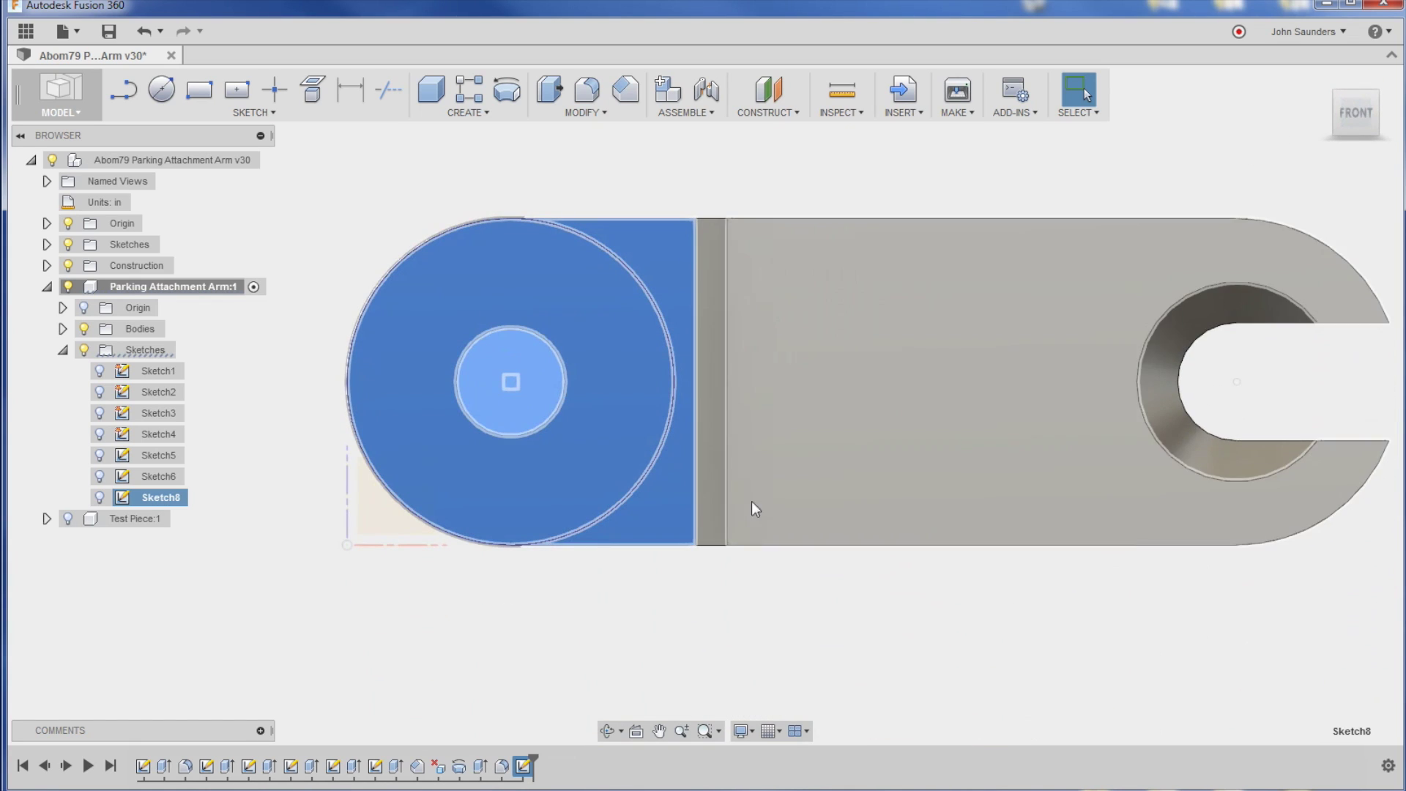
{"action": "middle_click_drag", "start_coordinate": [753, 533], "coordinate": [711, 230], "text": "shift"}
{"action": "left_click", "coordinate": [710, 230]}
{"action": "left_click", "coordinate": [711, 205]}
{"action": "key", "text": "BackSpace"}
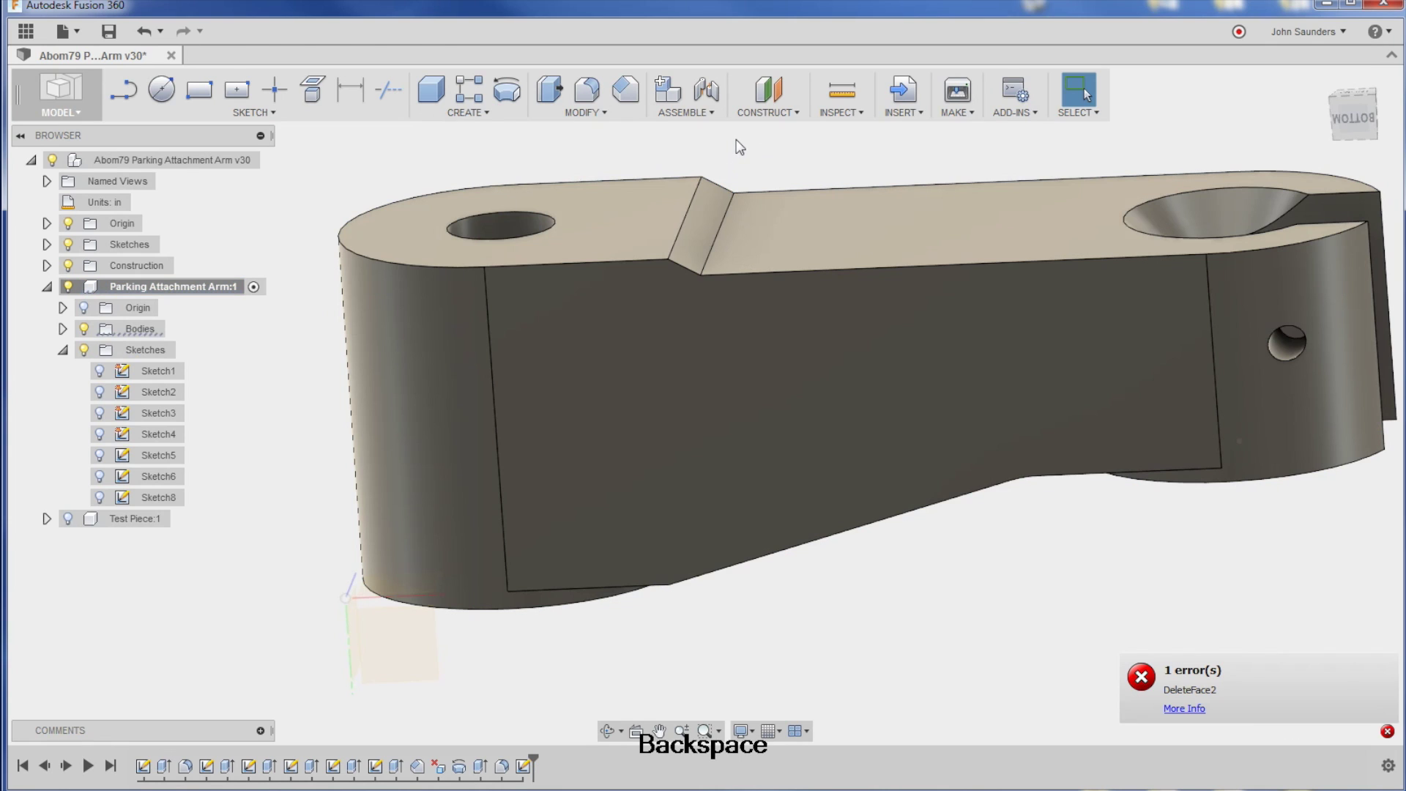
{"action": "middle_click_drag", "start_coordinate": [749, 149], "coordinate": [747, 210]}
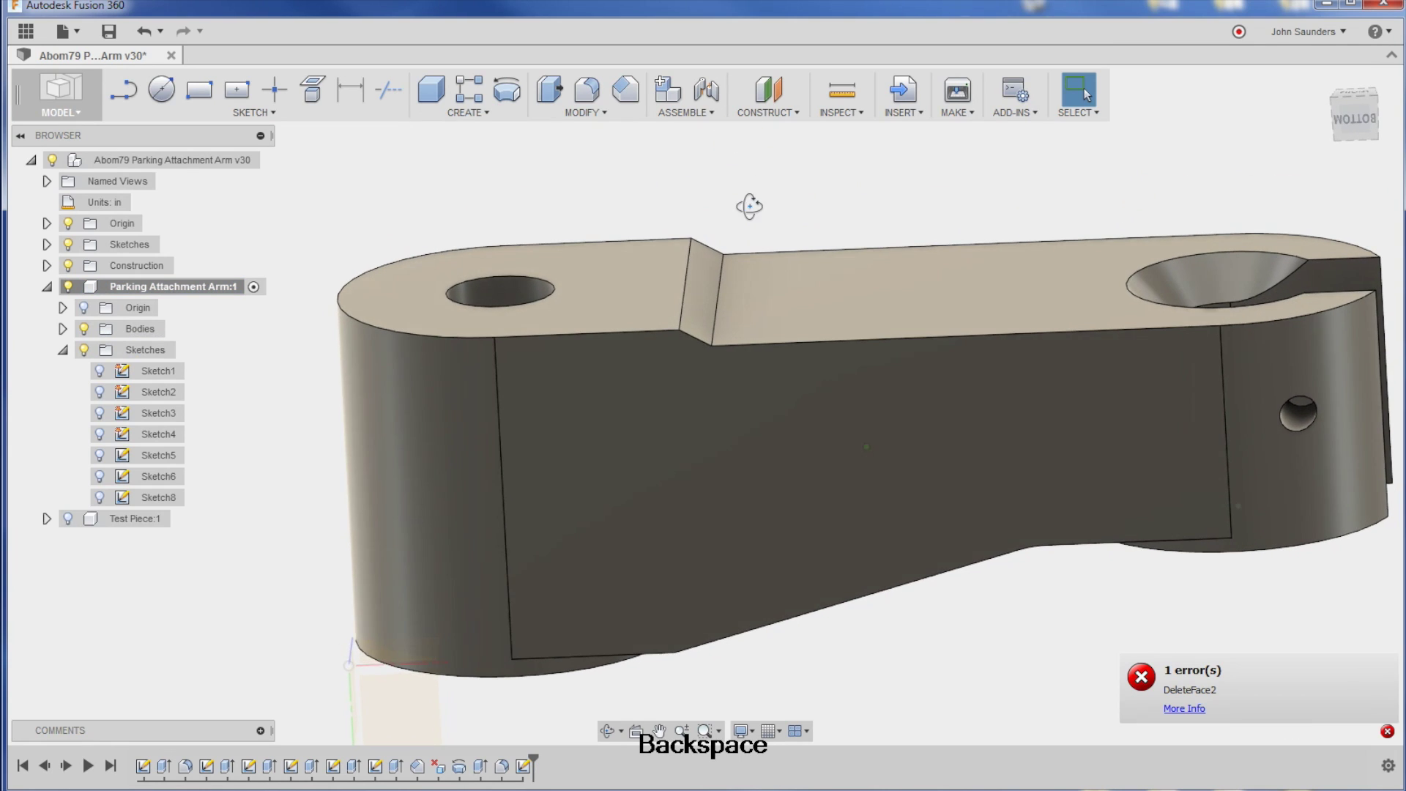
Show Sketch8 and extrude its pivot-end profile to fill the step
{"action": "left_click", "coordinate": [524, 766]}
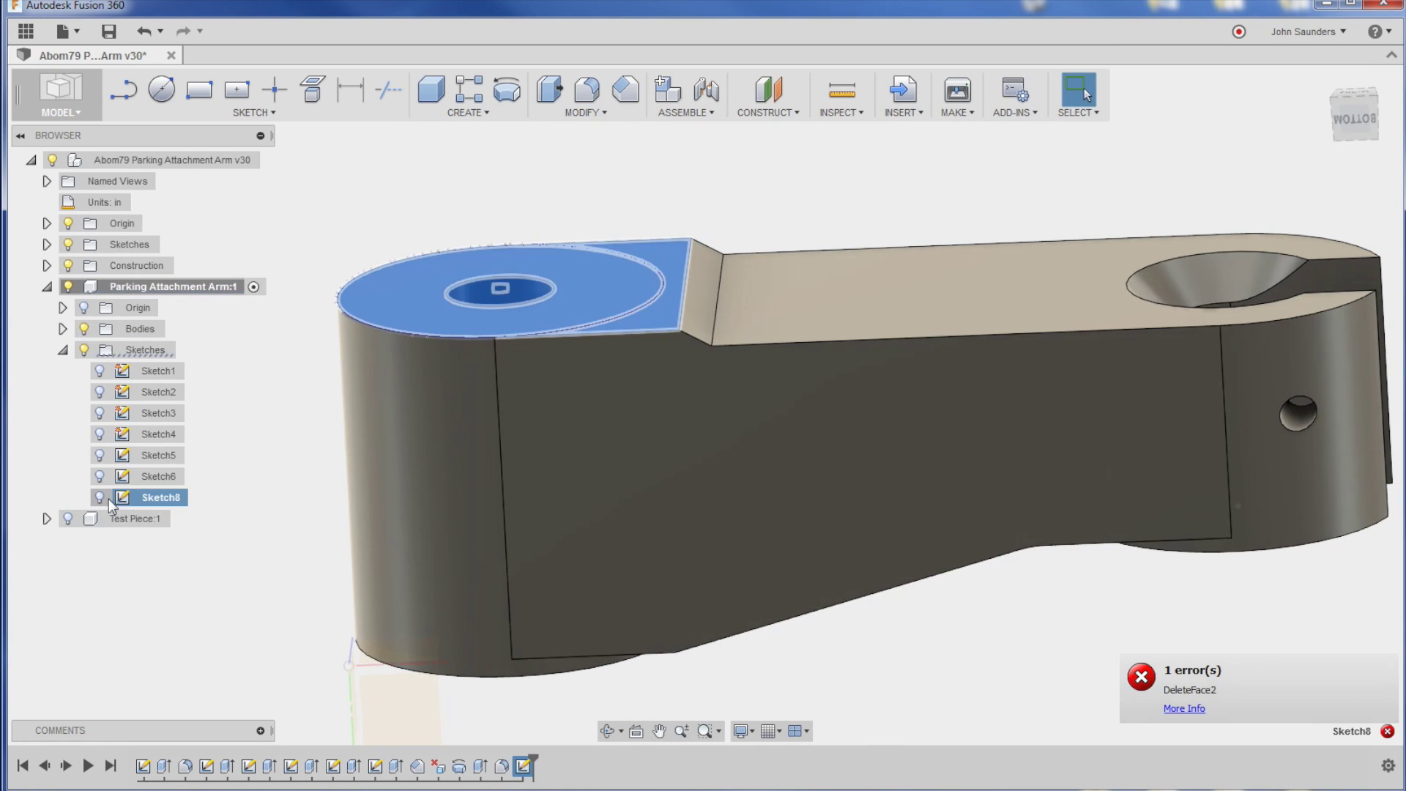
{"action": "left_click", "coordinate": [99, 497]}
{"action": "key", "text": "q"}
{"action": "left_click", "coordinate": [662, 232]}
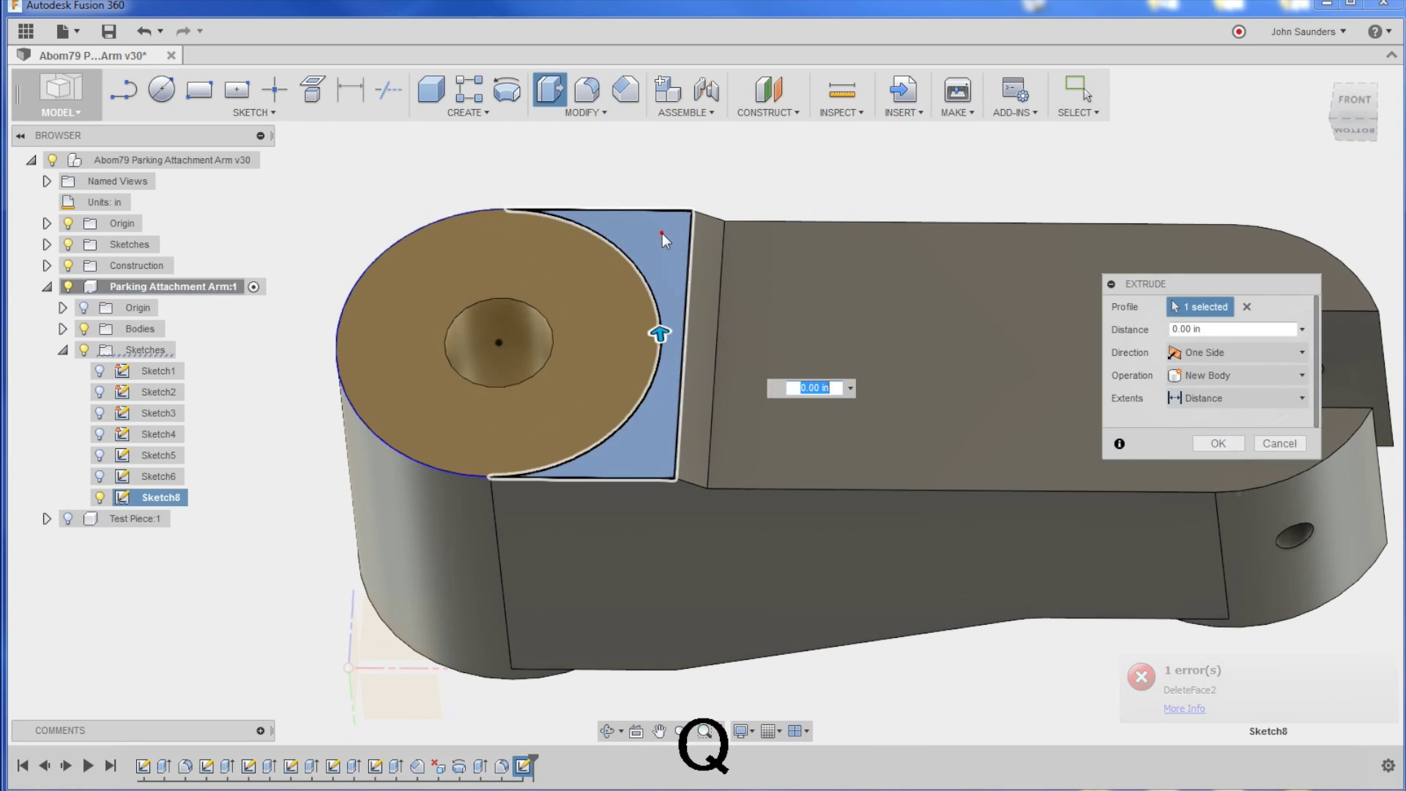
{"action": "middle_click_drag", "start_coordinate": [813, 345], "coordinate": [797, 259], "text": "shift"}
{"action": "key", "text": "Delete"}
{"action": "key", "text": "Return"}
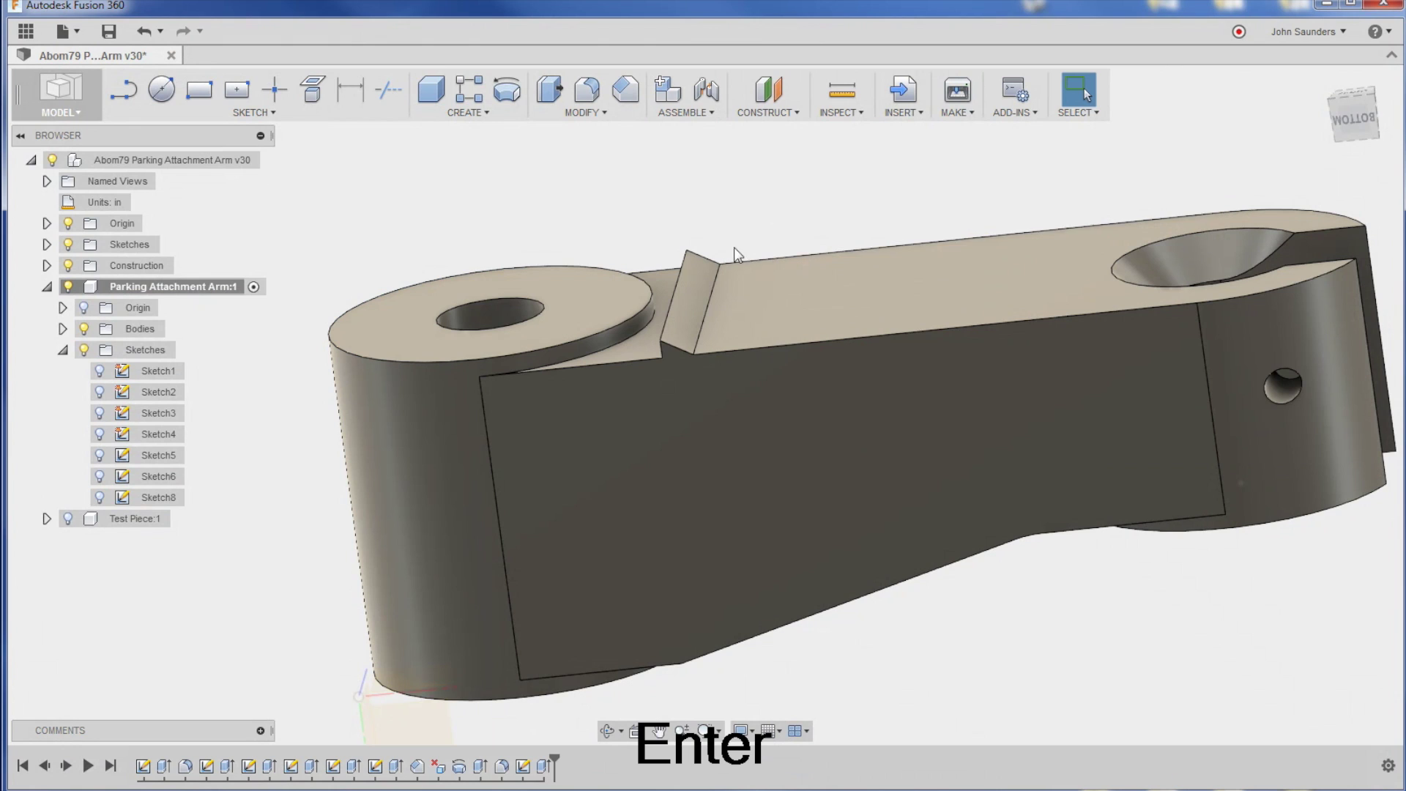
Delete the leftover ridge's sloped face and vertical side to flatten the arm top
{"action": "scroll", "coordinate": [714, 341], "scroll_direction": "up", "scroll_amount": 5}
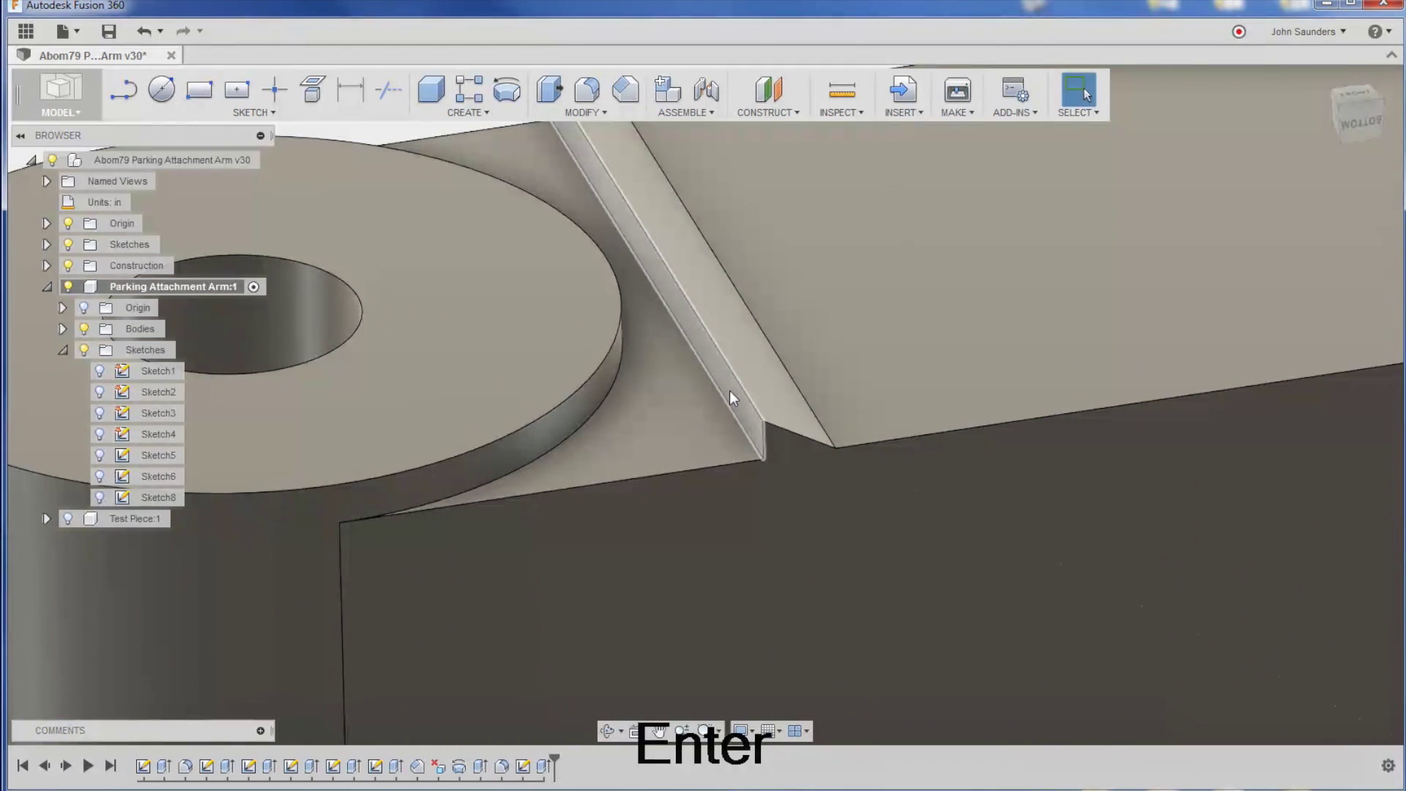
{"action": "left_click", "coordinate": [753, 368]}
{"action": "key", "text": "BackSpace"}
{"action": "scroll", "coordinate": [818, 286], "scroll_direction": "down", "scroll_amount": 5}
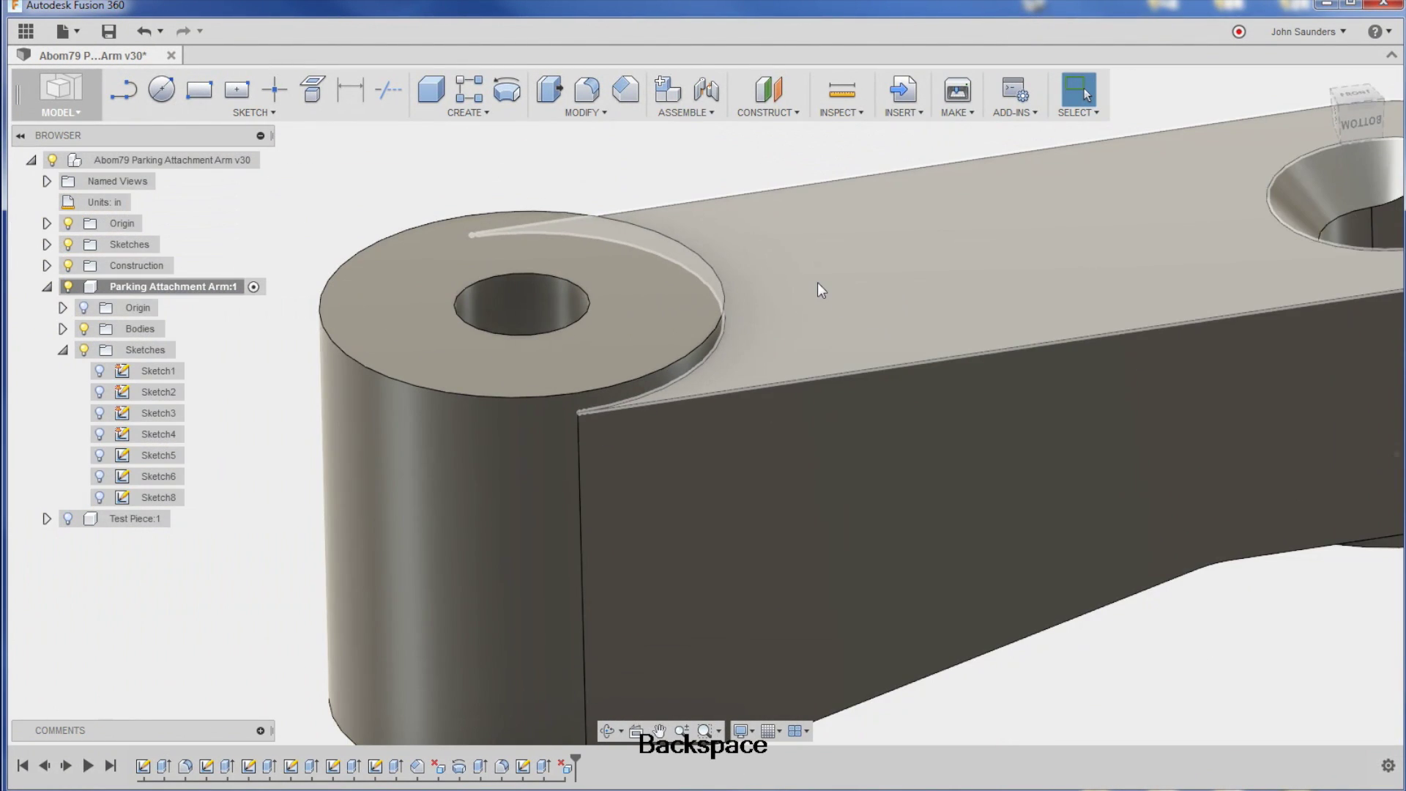
{"action": "key", "text": "ctrl+z"}
{"action": "scroll", "coordinate": [807, 173], "scroll_direction": "down", "scroll_amount": 4}
{"action": "scroll", "coordinate": [772, 220], "scroll_direction": "up", "scroll_amount": 6}
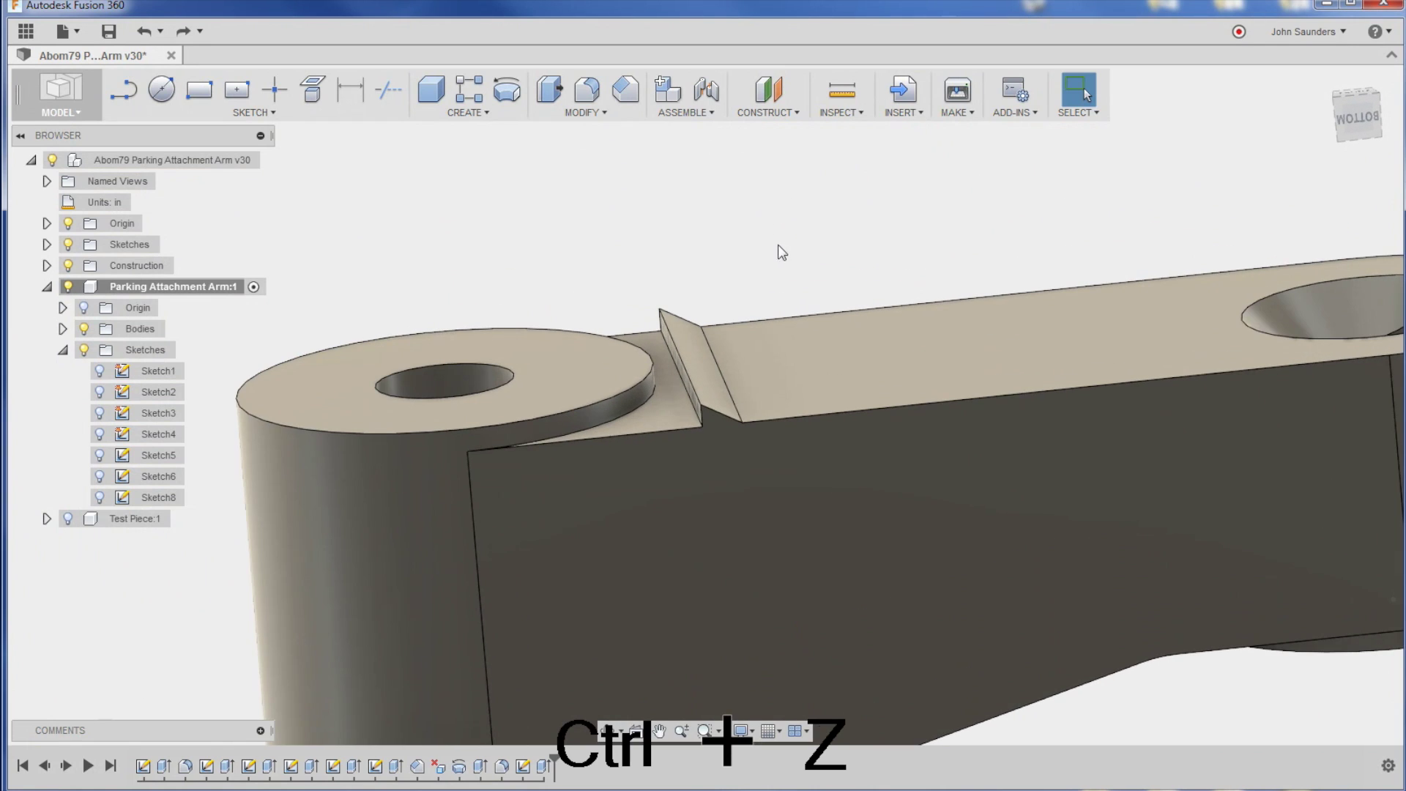
{"action": "scroll", "coordinate": [673, 262], "scroll_direction": "up", "scroll_amount": 5}
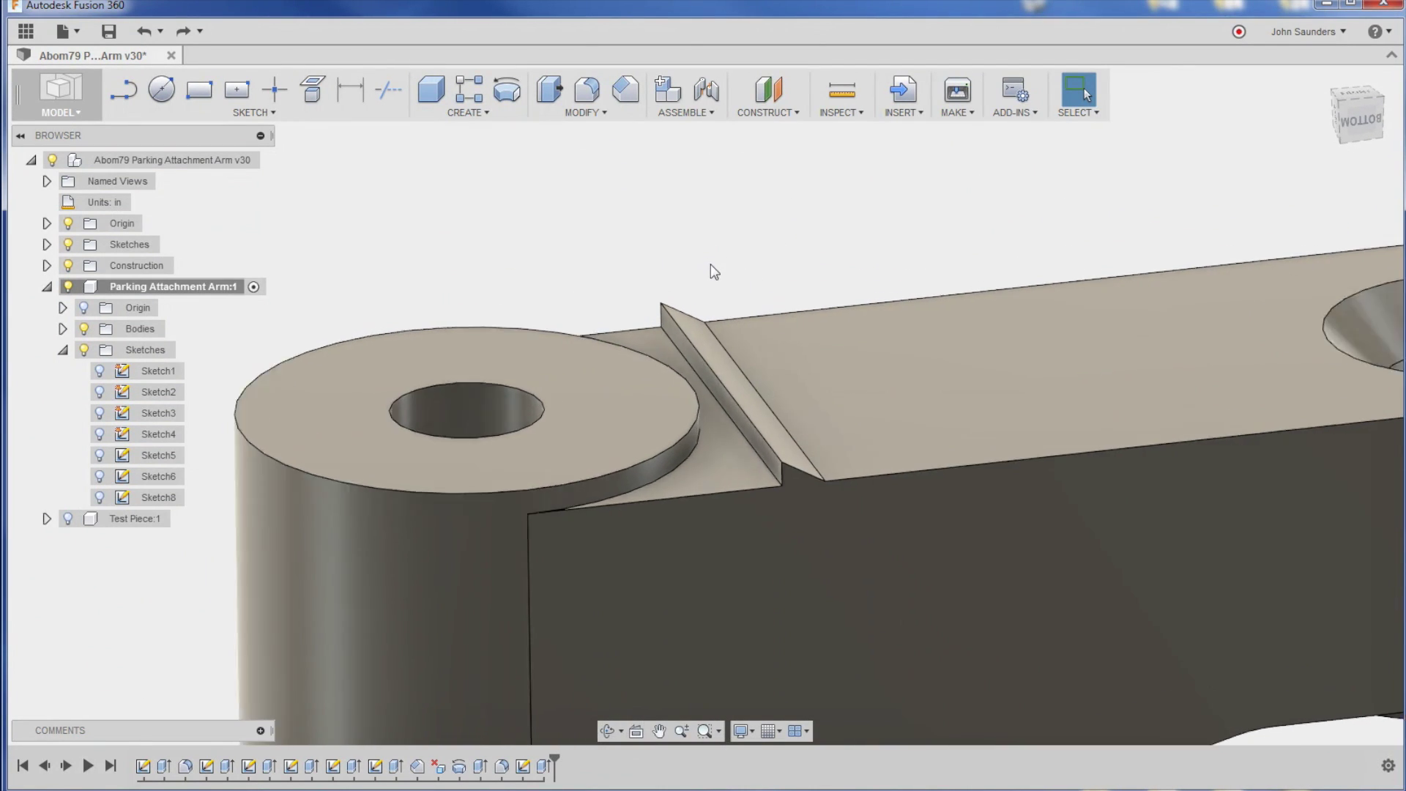
{"action": "left_click", "coordinate": [670, 354]}
{"action": "left_click", "coordinate": [655, 364], "text": "ctrl"}
{"action": "key", "text": "BackSpace"}
{"action": "scroll", "coordinate": [675, 230], "scroll_direction": "down", "scroll_amount": 3}
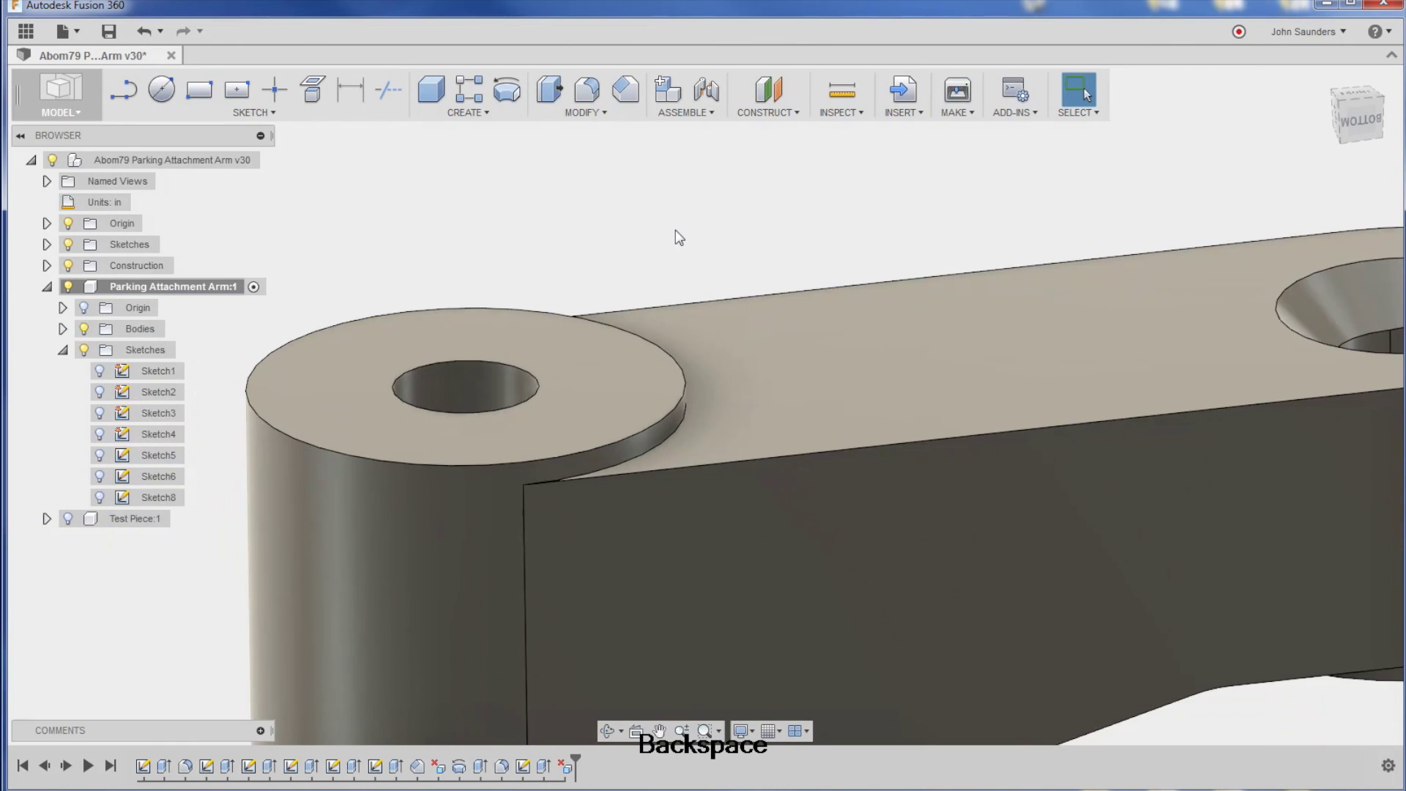
{"action": "scroll", "coordinate": [746, 239], "scroll_direction": "down", "scroll_amount": 3}
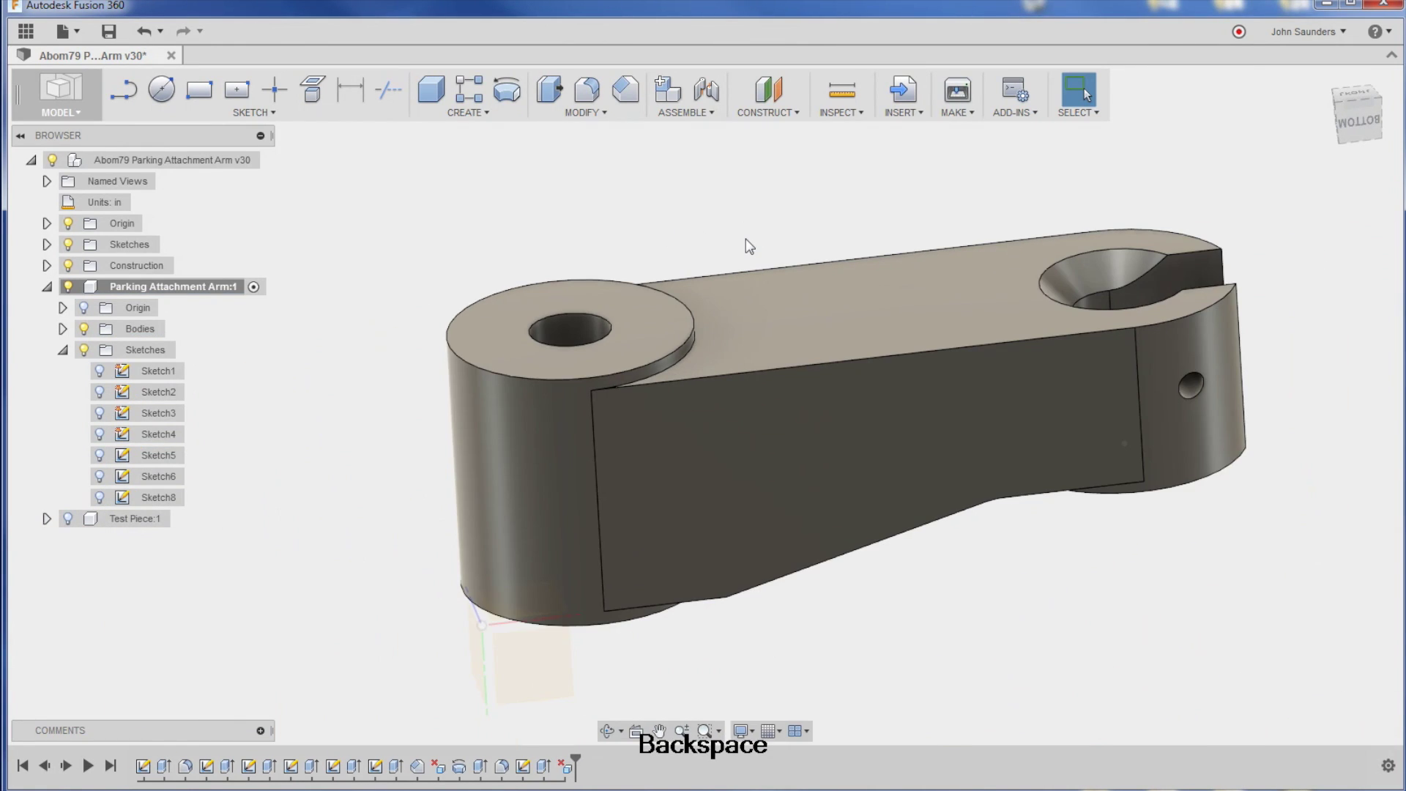
{"action": "middle_click_drag", "start_coordinate": [745, 239], "coordinate": [707, 501], "text": "shift"}
{"action": "scroll", "coordinate": [706, 502], "scroll_direction": "up", "scroll_amount": 3}
{"action": "left_click", "coordinate": [721, 344]}
{"action": "middle_click_drag", "start_coordinate": [998, 442], "coordinate": [975, 477], "text": "shift"}
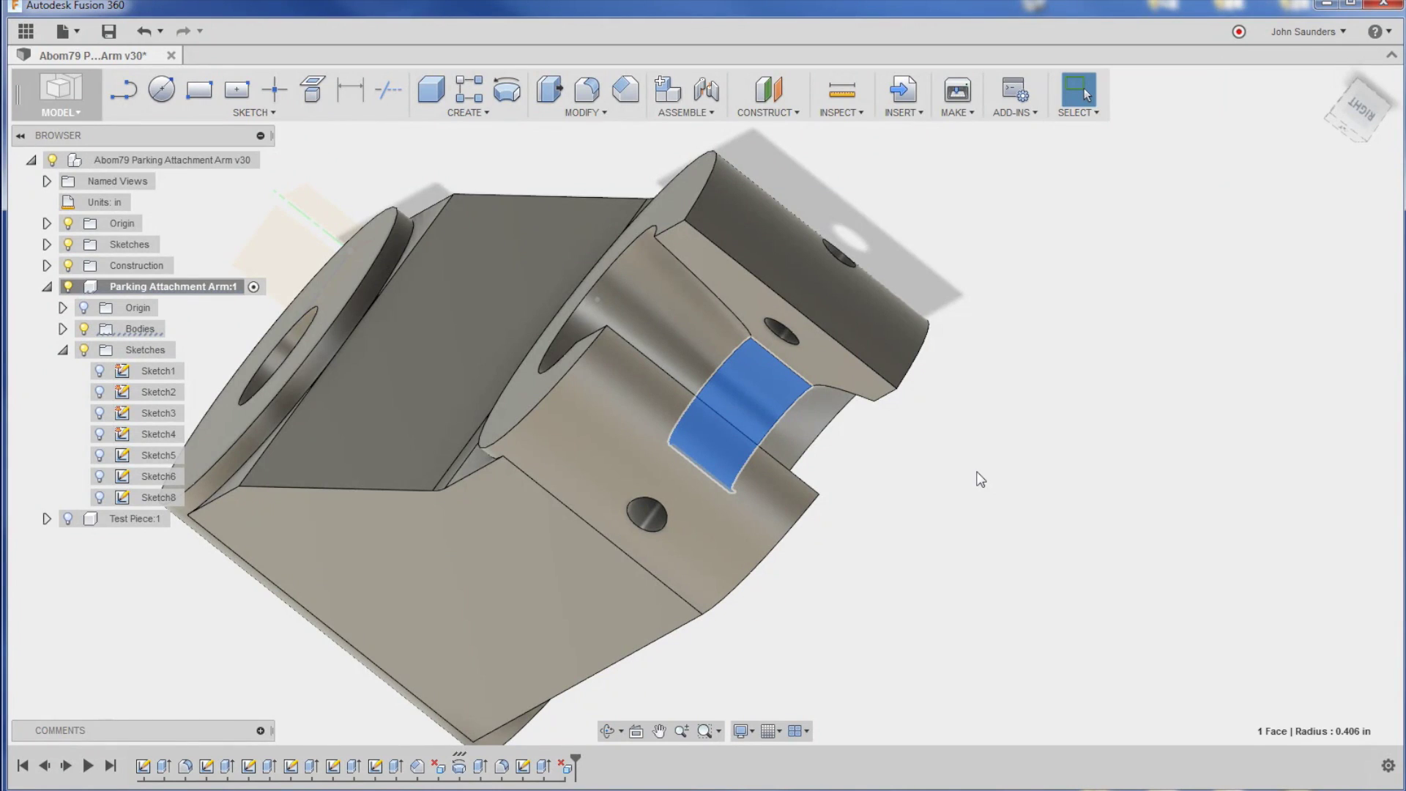
{"action": "key", "text": "alt+Tab"}
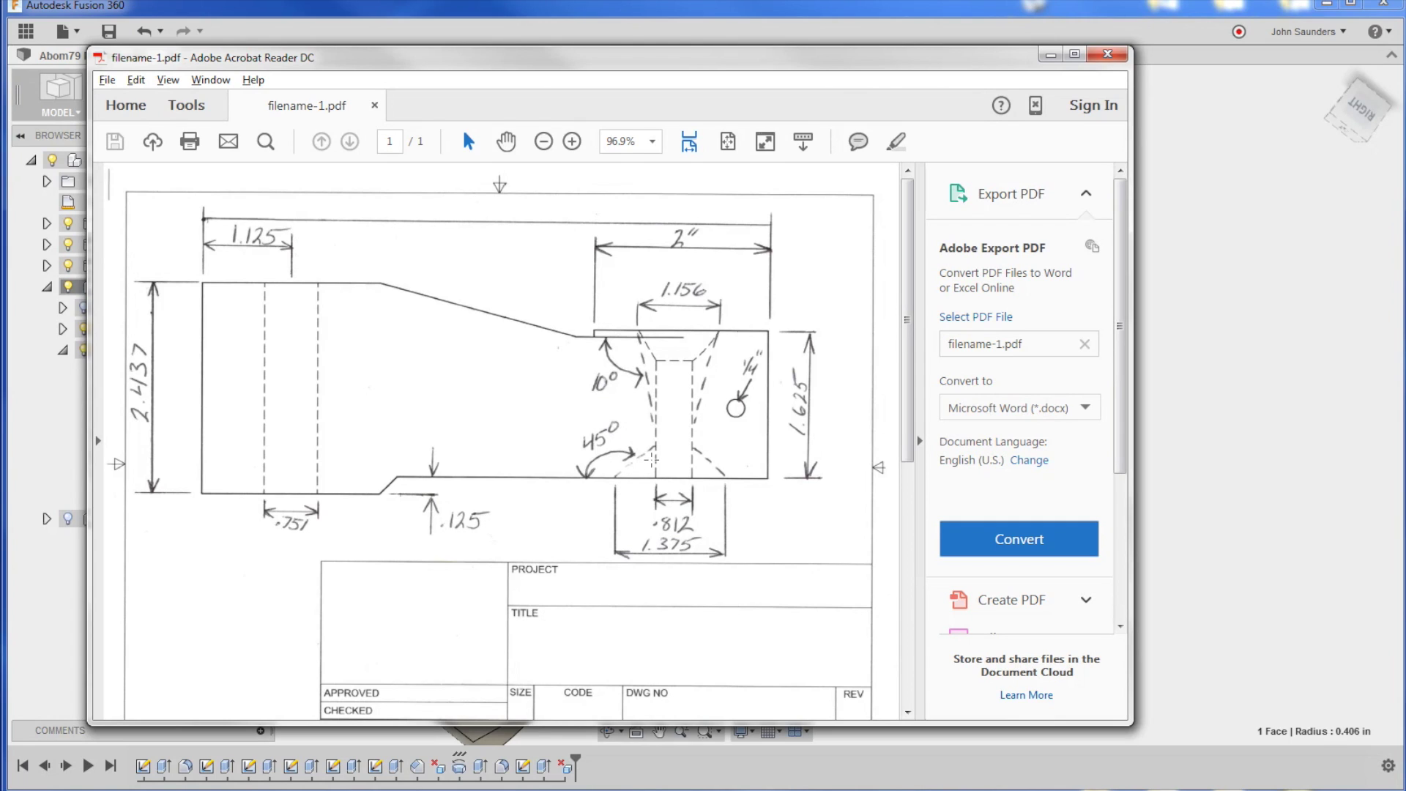
{"action": "key", "text": "alt+Tab"}
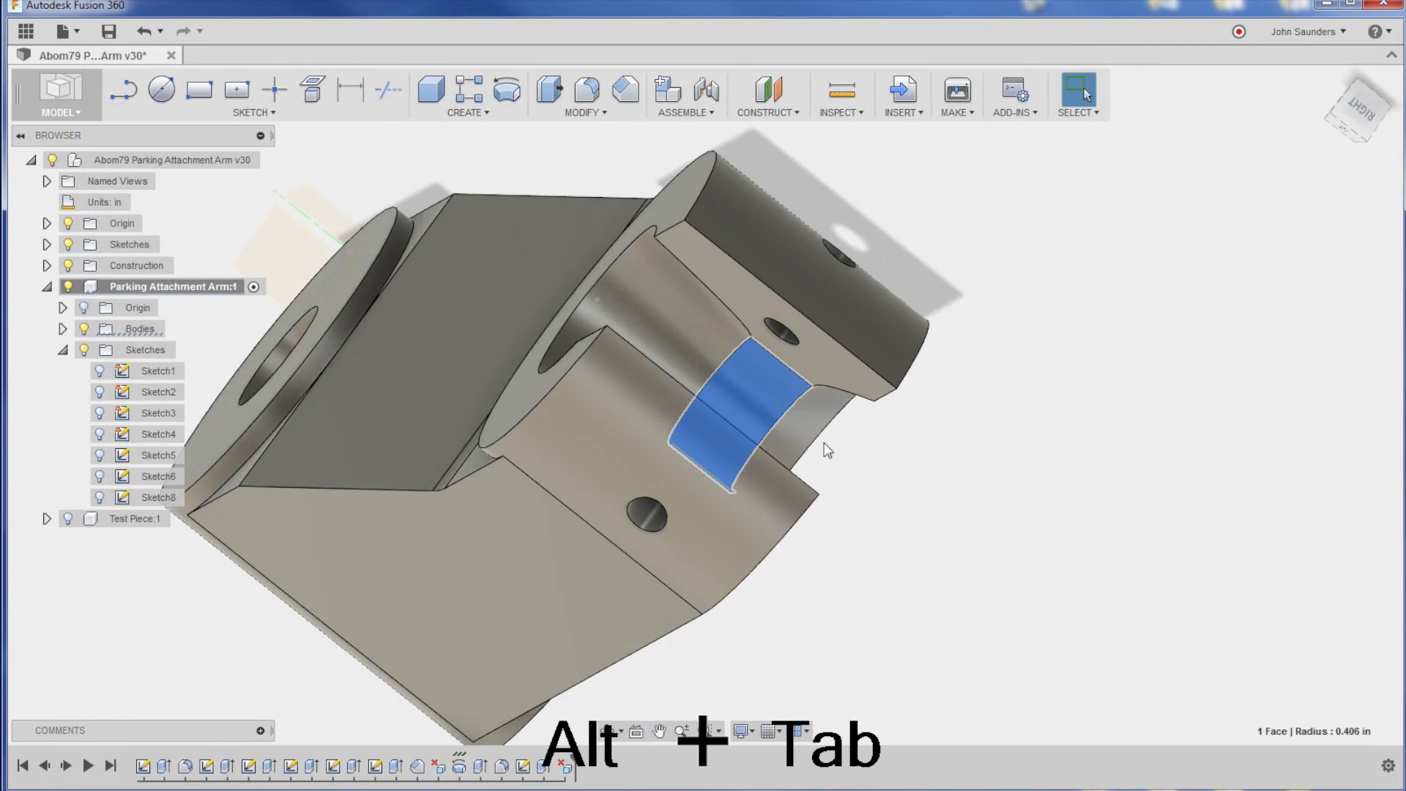
{"action": "left_click", "coordinate": [916, 486]}
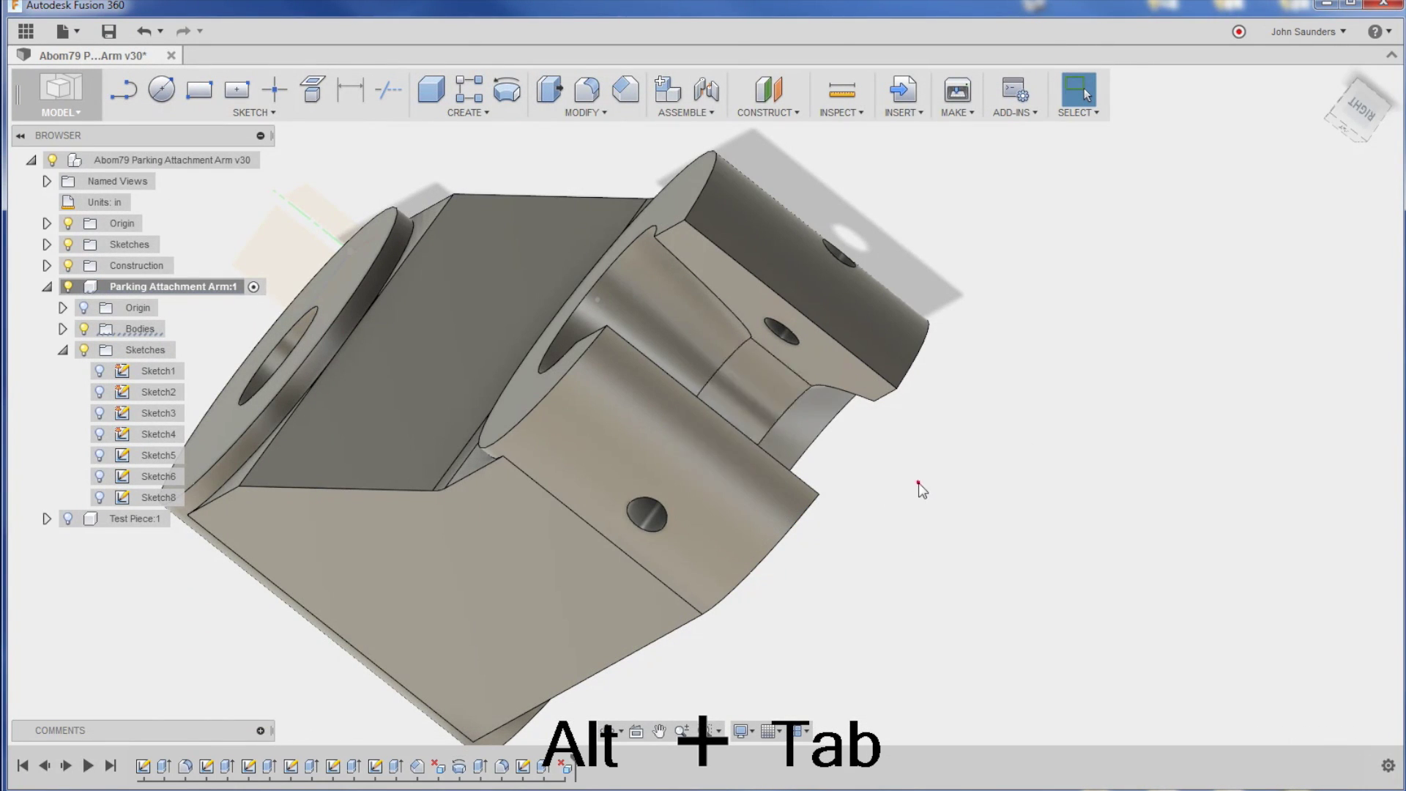
{"action": "left_click", "coordinate": [691, 331]}
{"action": "left_click", "coordinate": [754, 388]}
{"action": "left_click", "coordinate": [692, 351]}
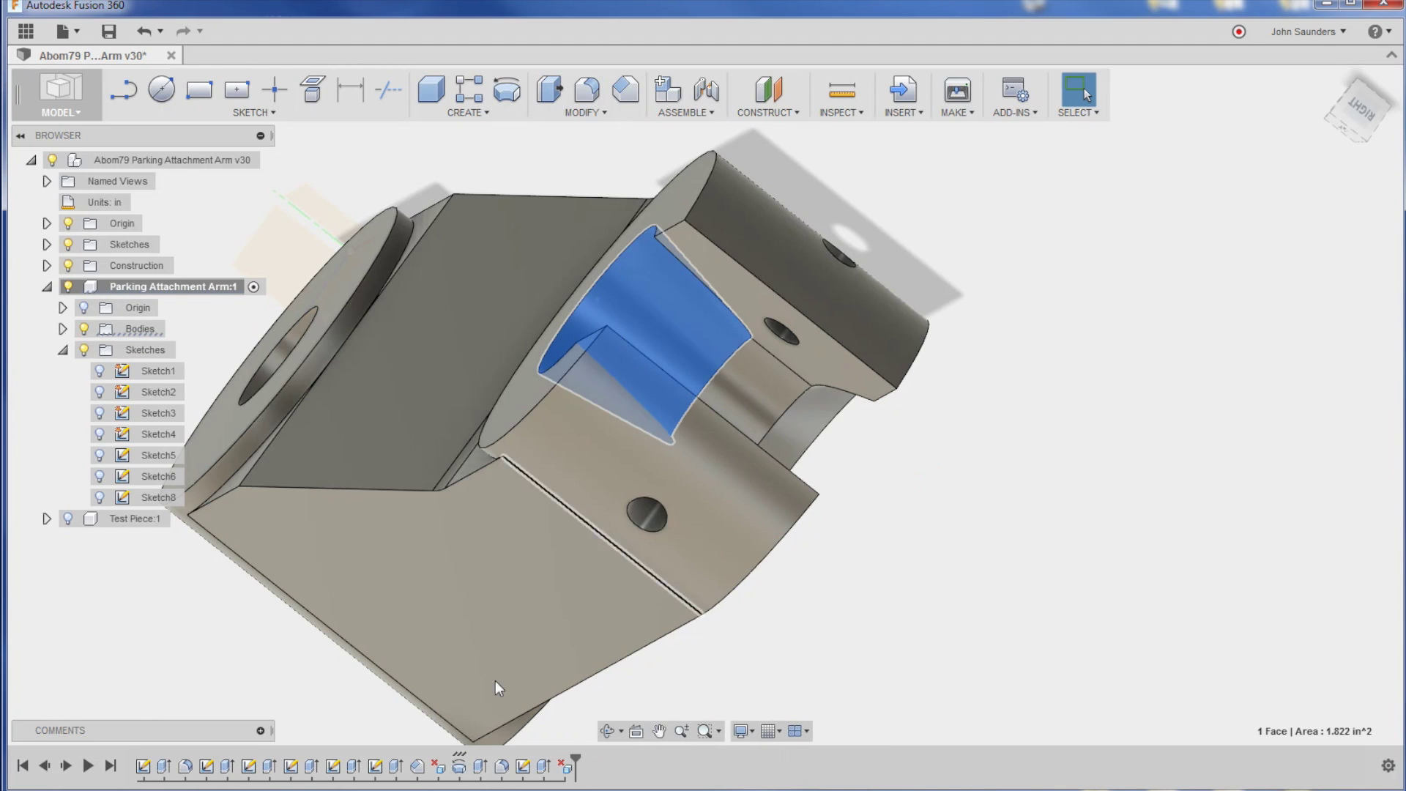
{"action": "left_click", "coordinate": [459, 767]}
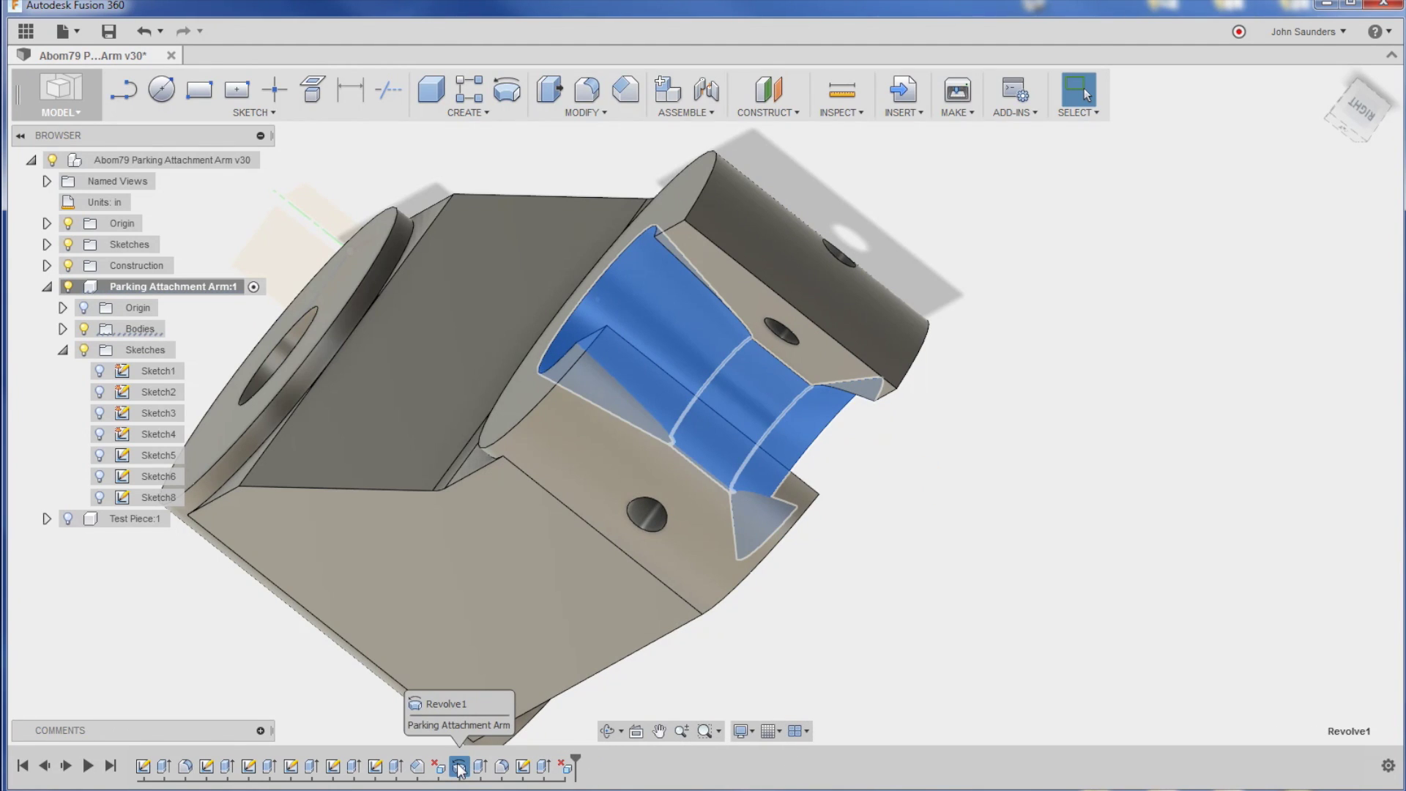
{"action": "left_click", "coordinate": [375, 767]}
{"action": "right_click", "coordinate": [375, 769]}
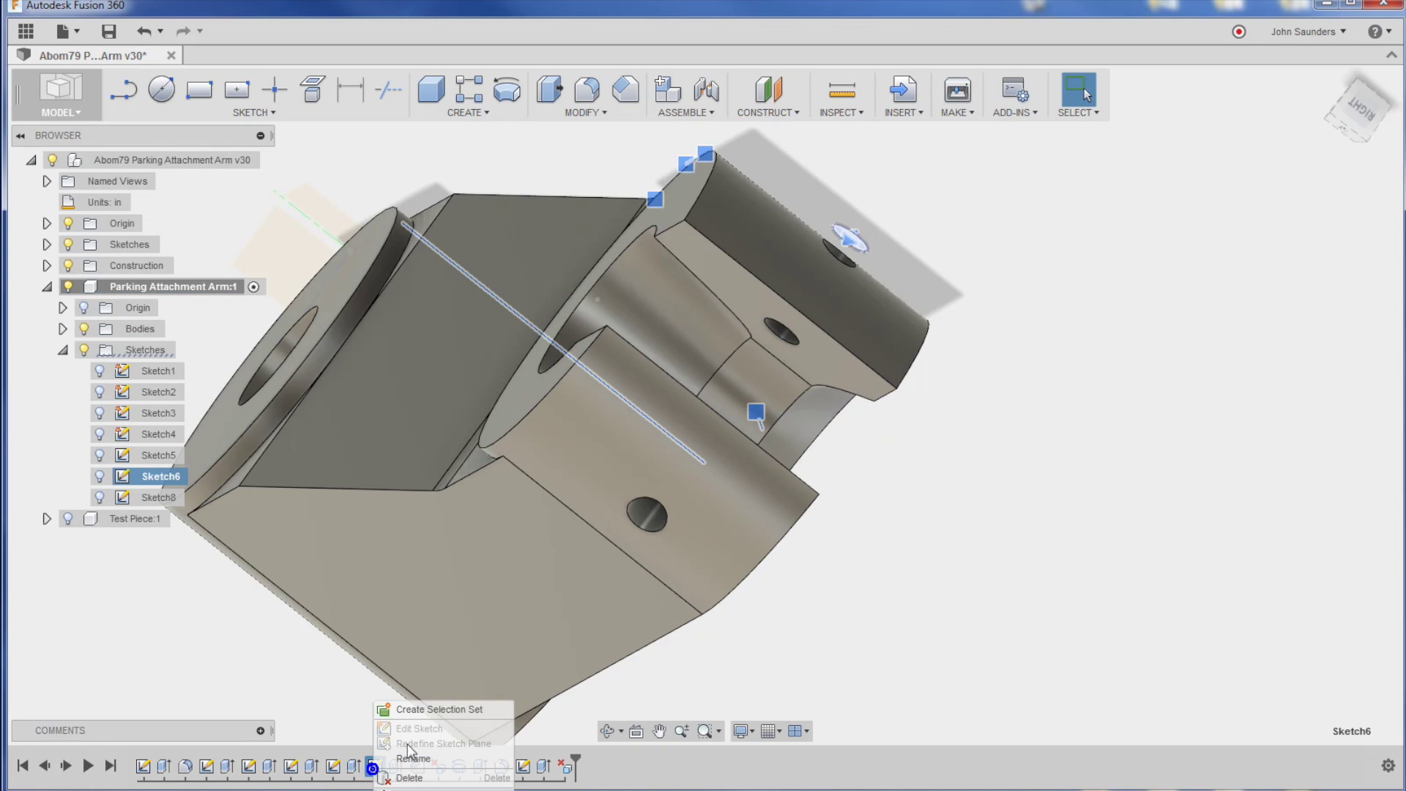
{"action": "left_click", "coordinate": [885, 558]}
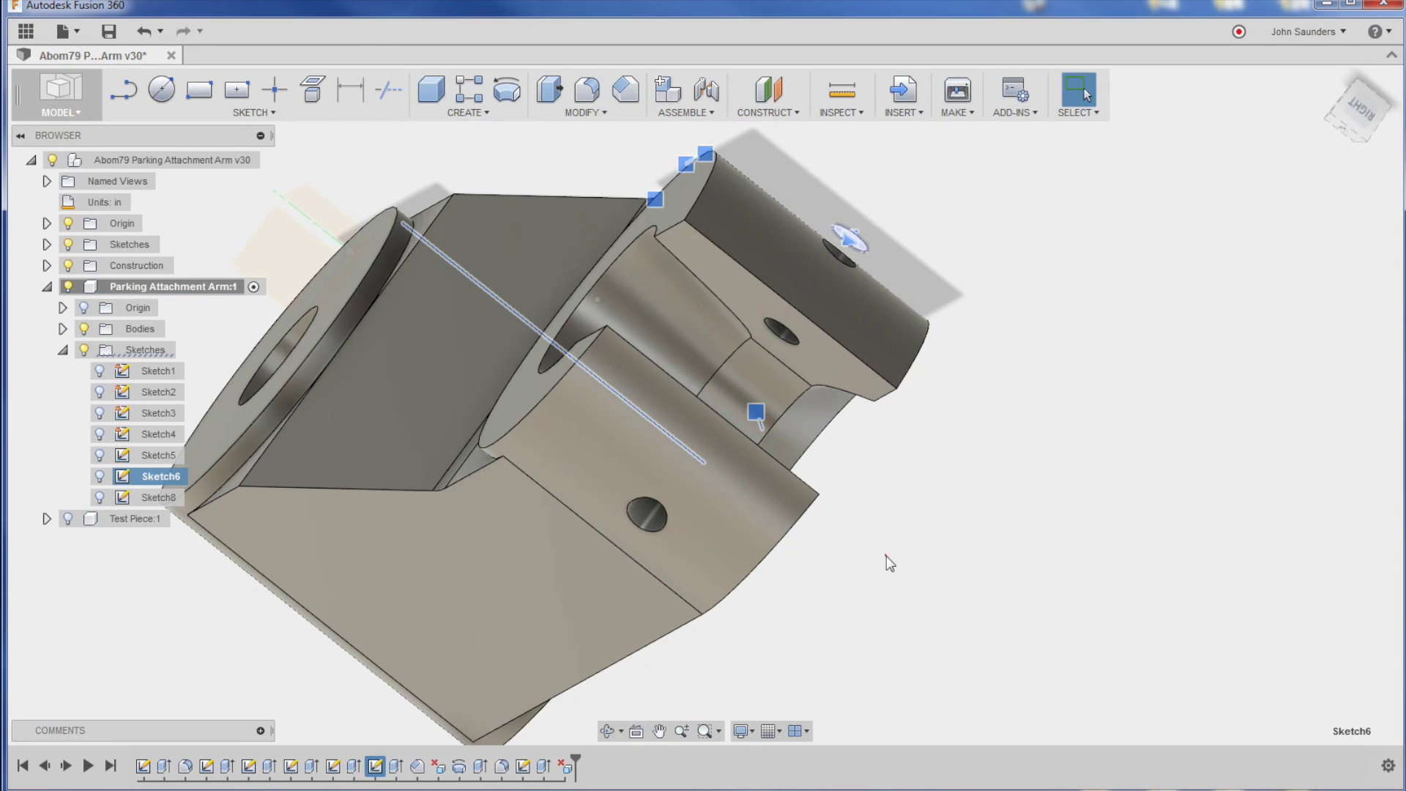
{"action": "left_click", "coordinate": [375, 767]}
{"action": "right_click", "coordinate": [375, 767]}
{"action": "left_click", "coordinate": [414, 728]}
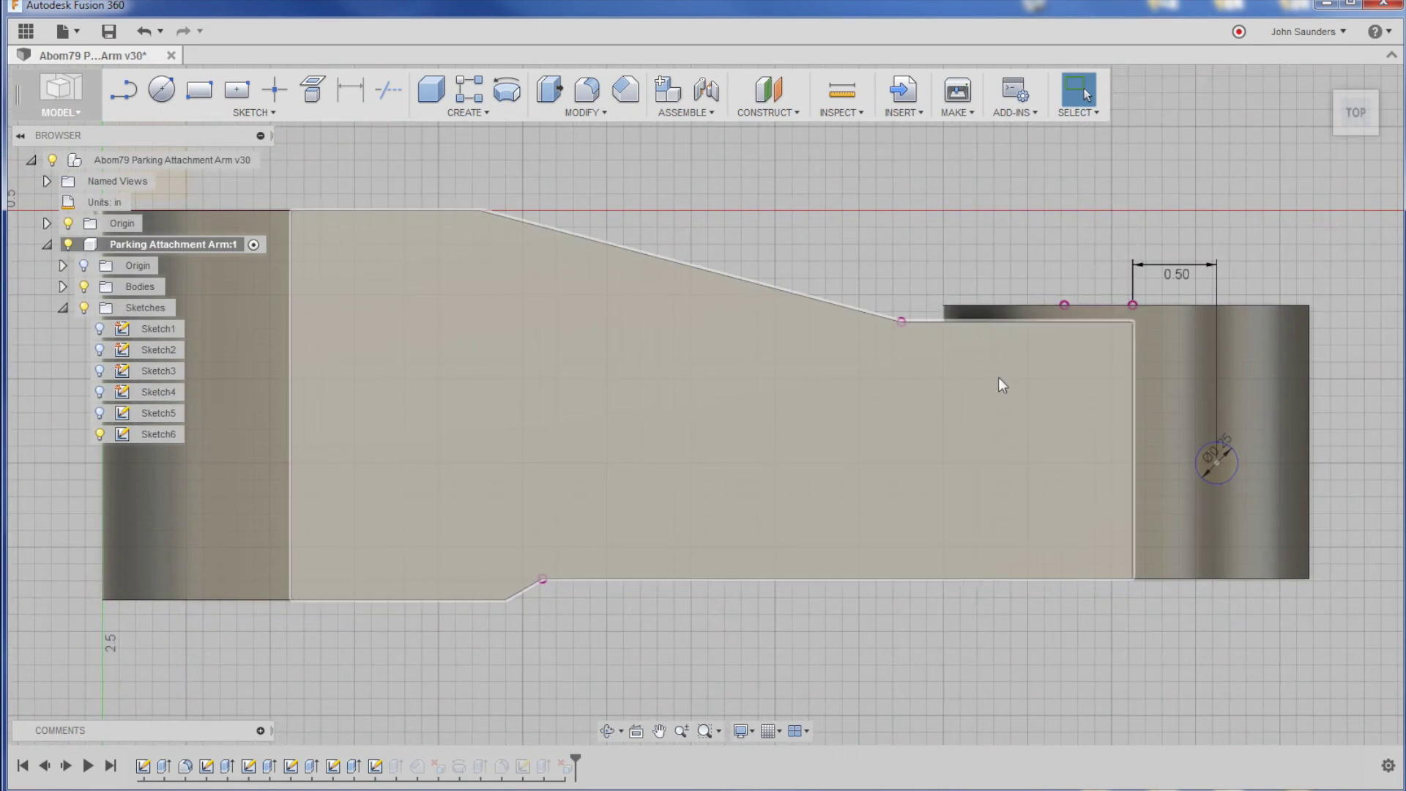
{"action": "mouse_move", "coordinate": [681, 238]}
{"action": "middle_mouse_down", "text": "shift"}
{"action": "mouse_move", "coordinate": [528, 223]}
{"action": "mouse_move", "coordinate": [1210, 105]}
{"action": "middle_mouse_up", "text": "shift"}
{"action": "left_click", "coordinate": [1152, 92]}
{"action": "left_click", "coordinate": [290, 769]}
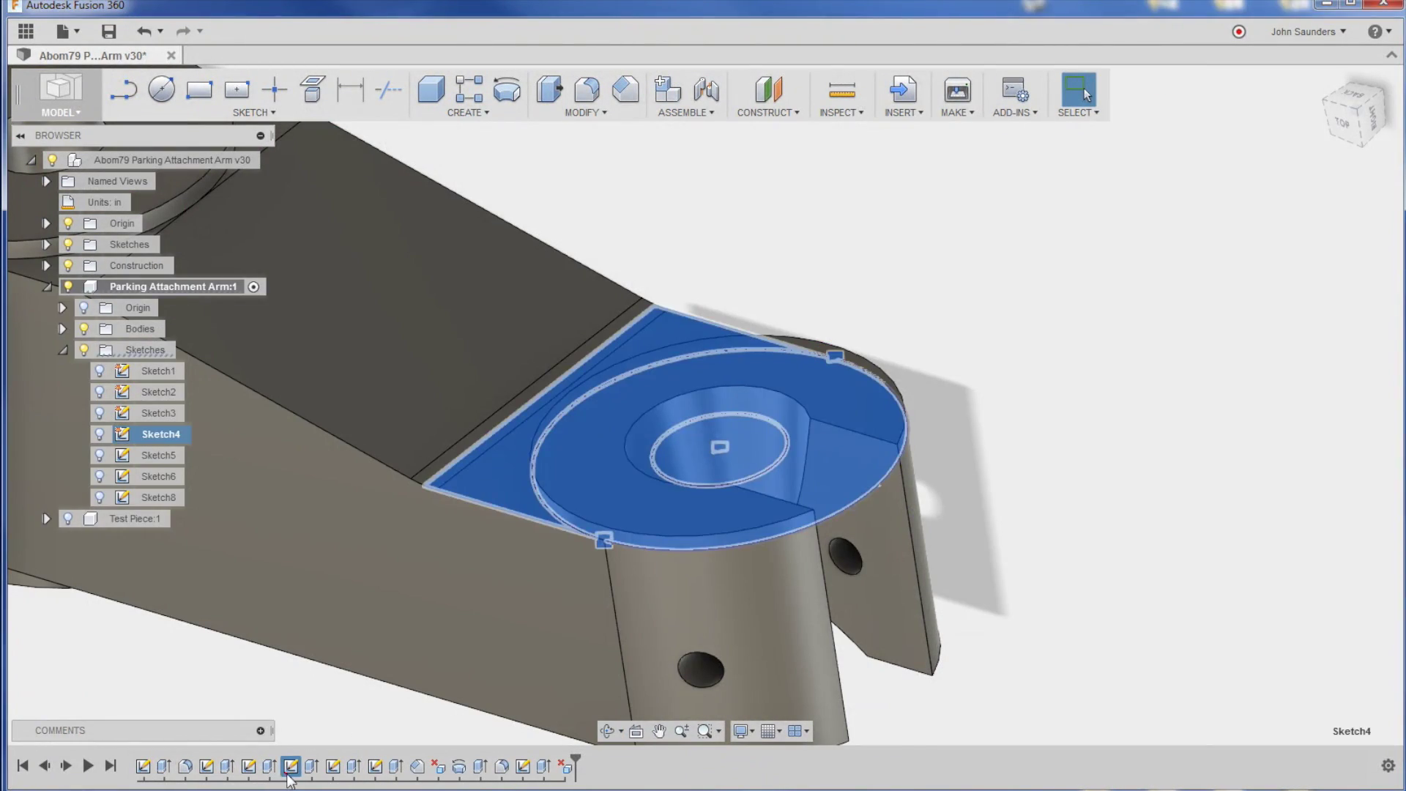
{"action": "right_click", "coordinate": [291, 769]}
{"action": "left_click", "coordinate": [331, 728]}
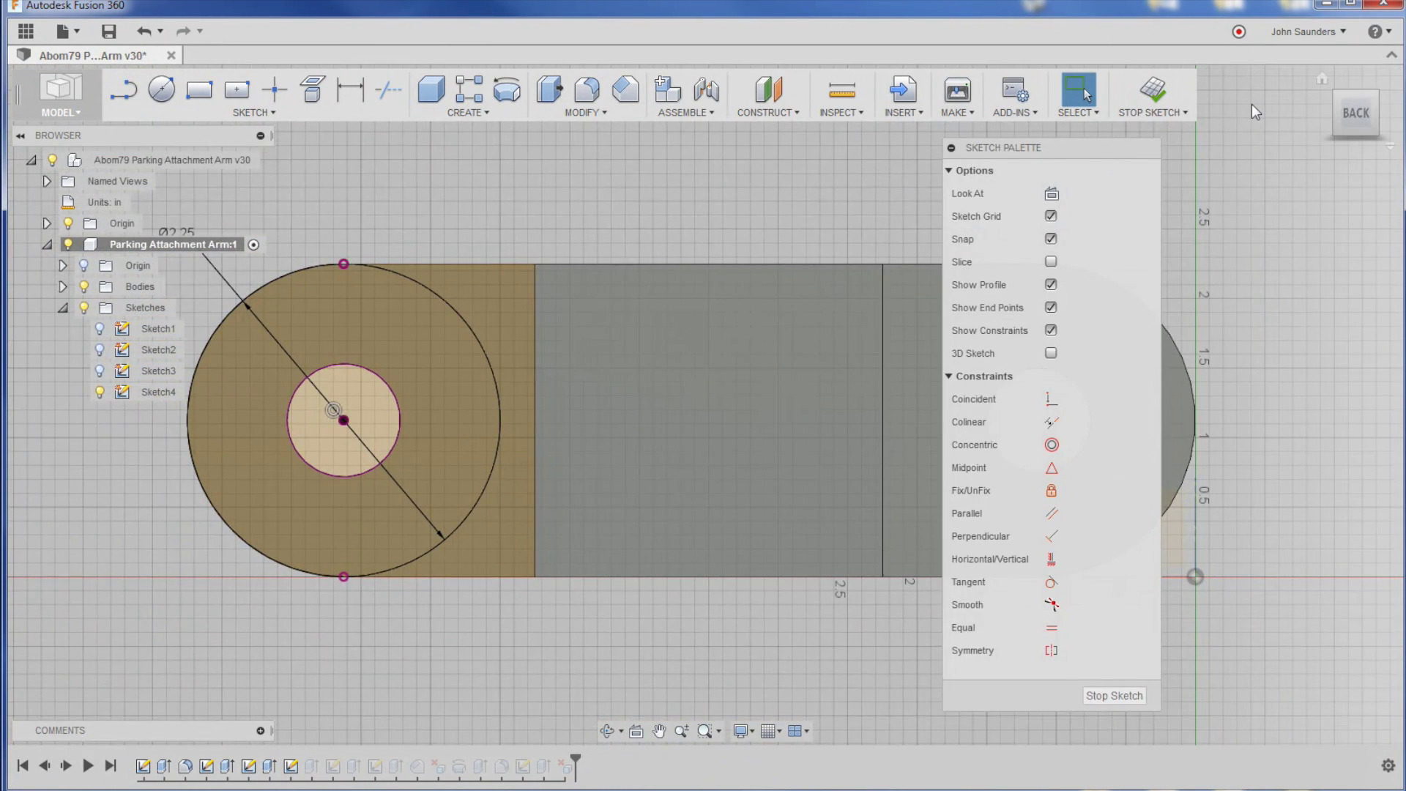
{"action": "left_click", "coordinate": [1152, 92]}
{"action": "mouse_move", "coordinate": [672, 618]}
{"action": "middle_mouse_down", "text": "shift"}
{"action": "mouse_move", "coordinate": [577, 625]}
{"action": "mouse_move", "coordinate": [557, 607]}
{"action": "middle_mouse_up", "text": "shift"}
{"action": "left_click", "coordinate": [511, 357]}
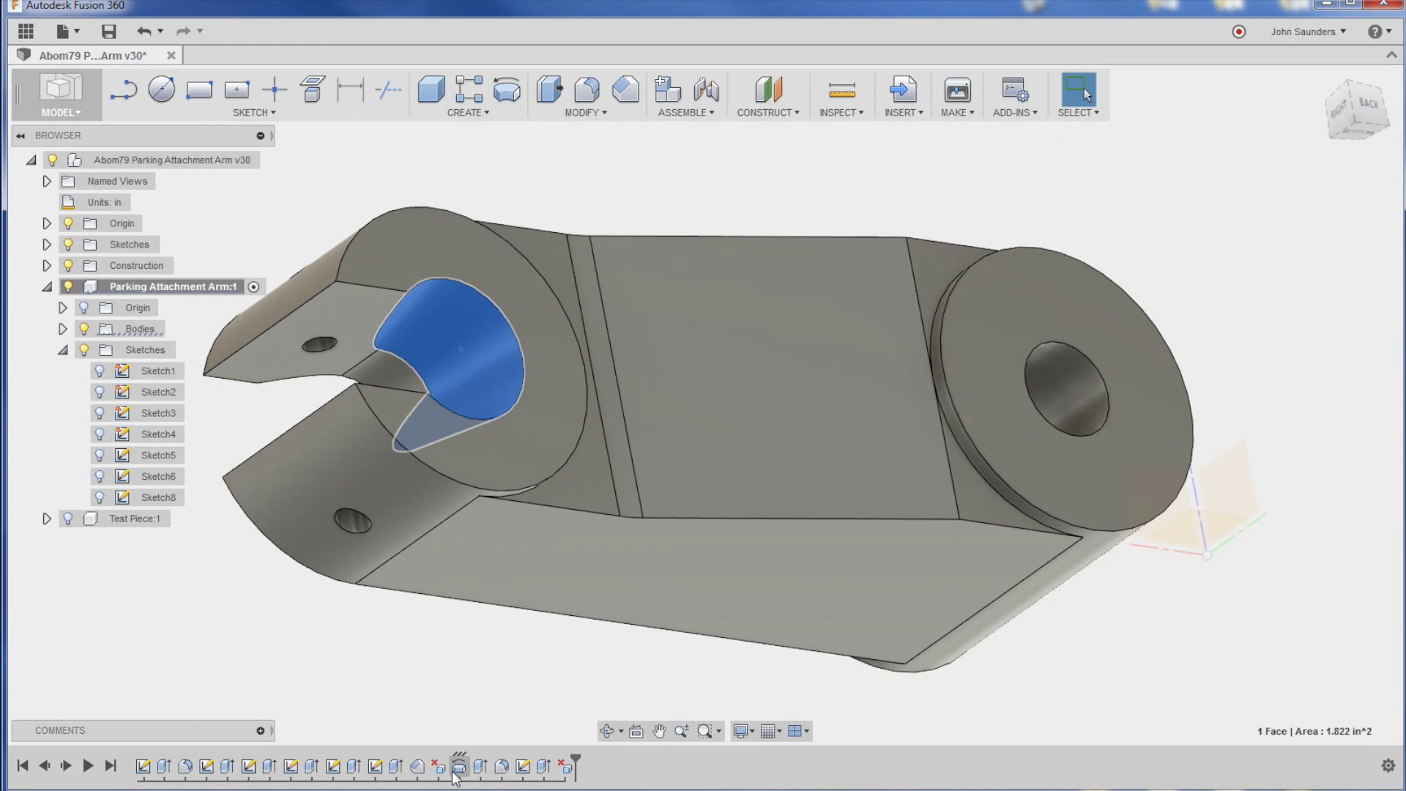
Turn on the component's Sketch8, Sketch6, Sketch5, Sketch4, Sketch2 and Sketch1
{"action": "left_click", "coordinate": [206, 766]}
{"action": "left_click", "coordinate": [293, 768]}
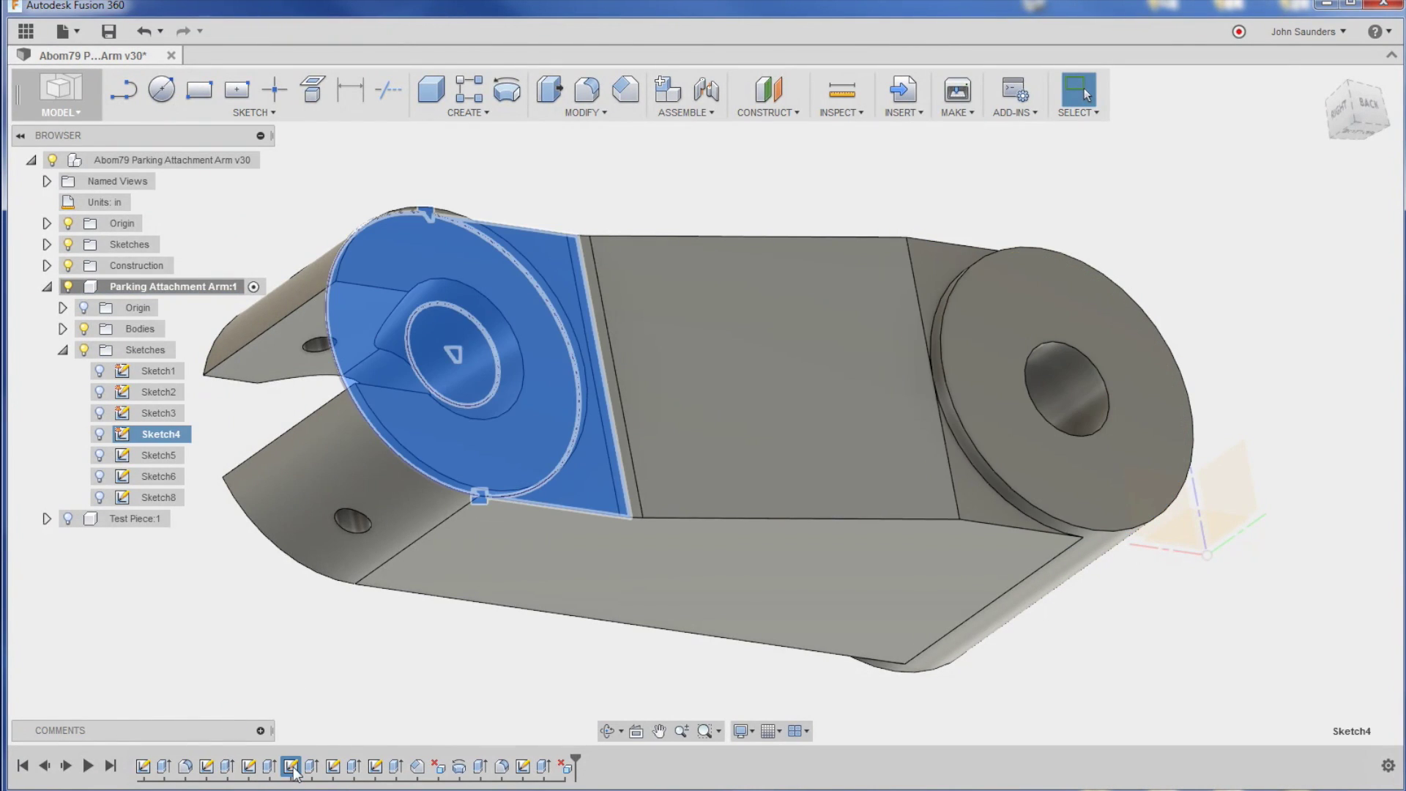
{"action": "left_click", "coordinate": [100, 497]}
{"action": "left_click", "coordinate": [99, 477]}
{"action": "left_click", "coordinate": [99, 455]}
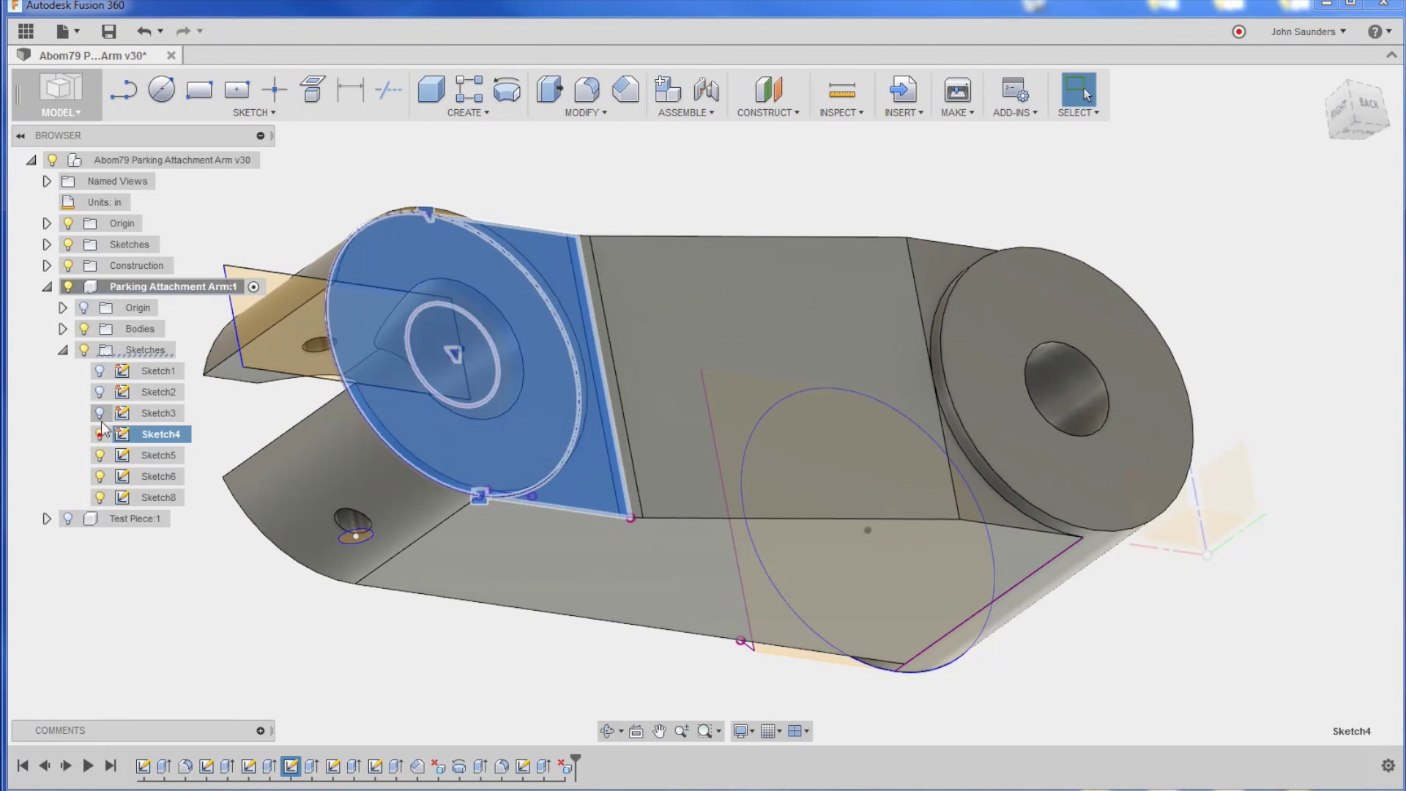
{"action": "left_click", "coordinate": [99, 434]}
{"action": "left_click", "coordinate": [207, 518]}
{"action": "left_click", "coordinate": [100, 392]}
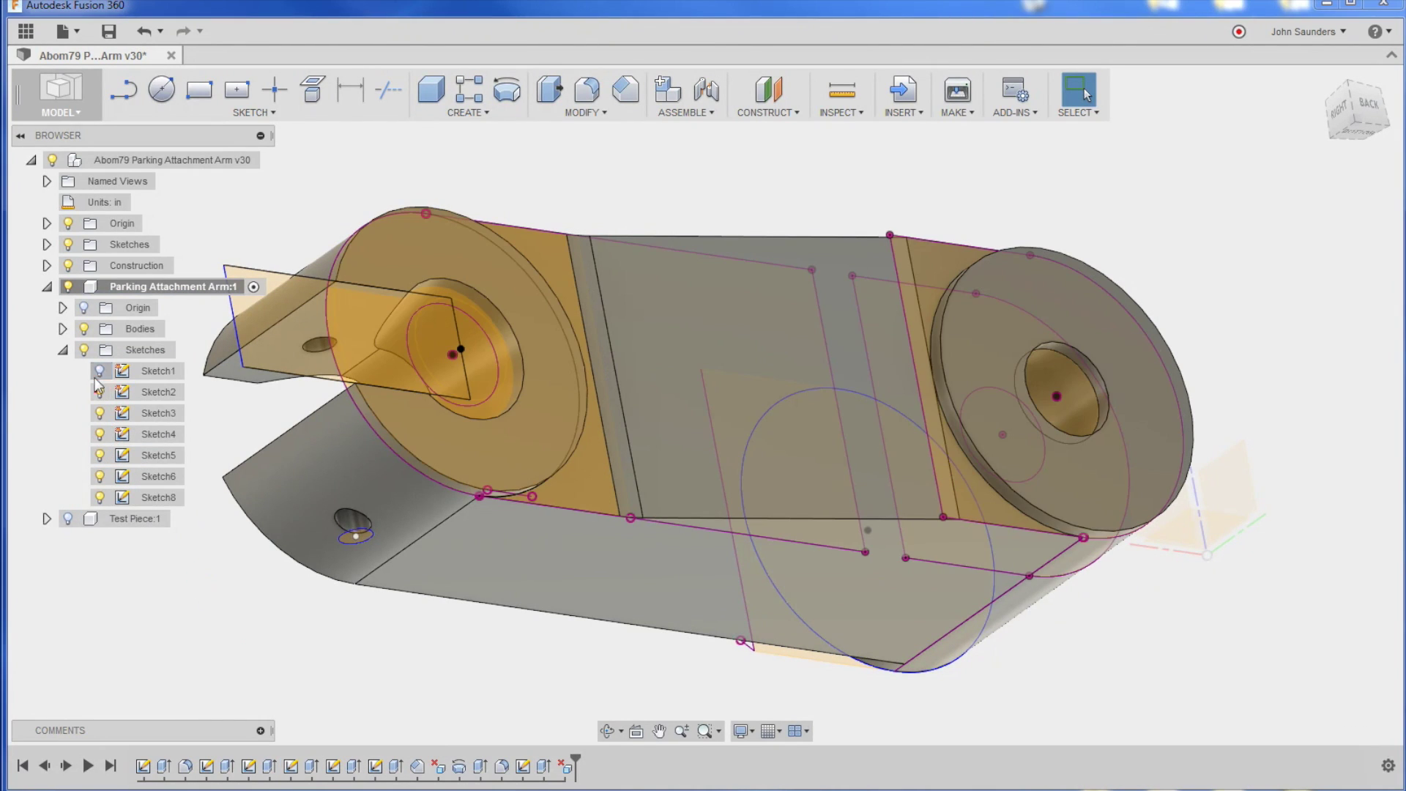
{"action": "left_click", "coordinate": [99, 371]}
{"action": "mouse_move", "coordinate": [469, 410]}
{"action": "middle_mouse_down", "text": "shift"}
{"action": "mouse_move", "coordinate": [517, 469]}
{"action": "mouse_move", "coordinate": [415, 339]}
{"action": "mouse_move", "coordinate": [1029, 242]}
{"action": "mouse_move", "coordinate": [1130, 337]}
{"action": "mouse_move", "coordinate": [433, 325]}
{"action": "middle_mouse_up", "text": "shift"}
Expand the top-level Sketches folder and hide the component's Sketch1 through Sketch8
{"action": "left_click", "coordinate": [47, 245]}
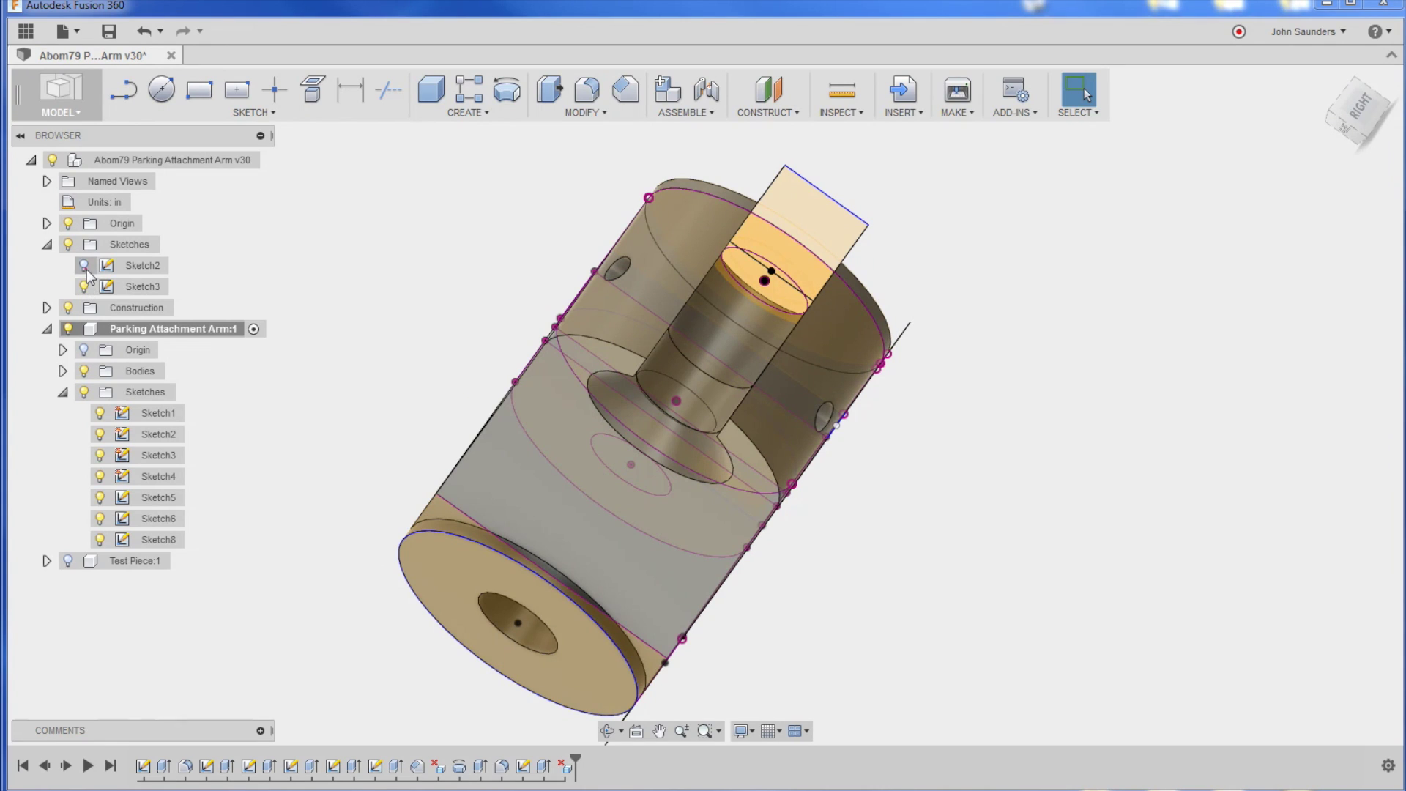
{"action": "middle_click_drag", "start_coordinate": [364, 292], "coordinate": [449, 304], "text": "shift"}
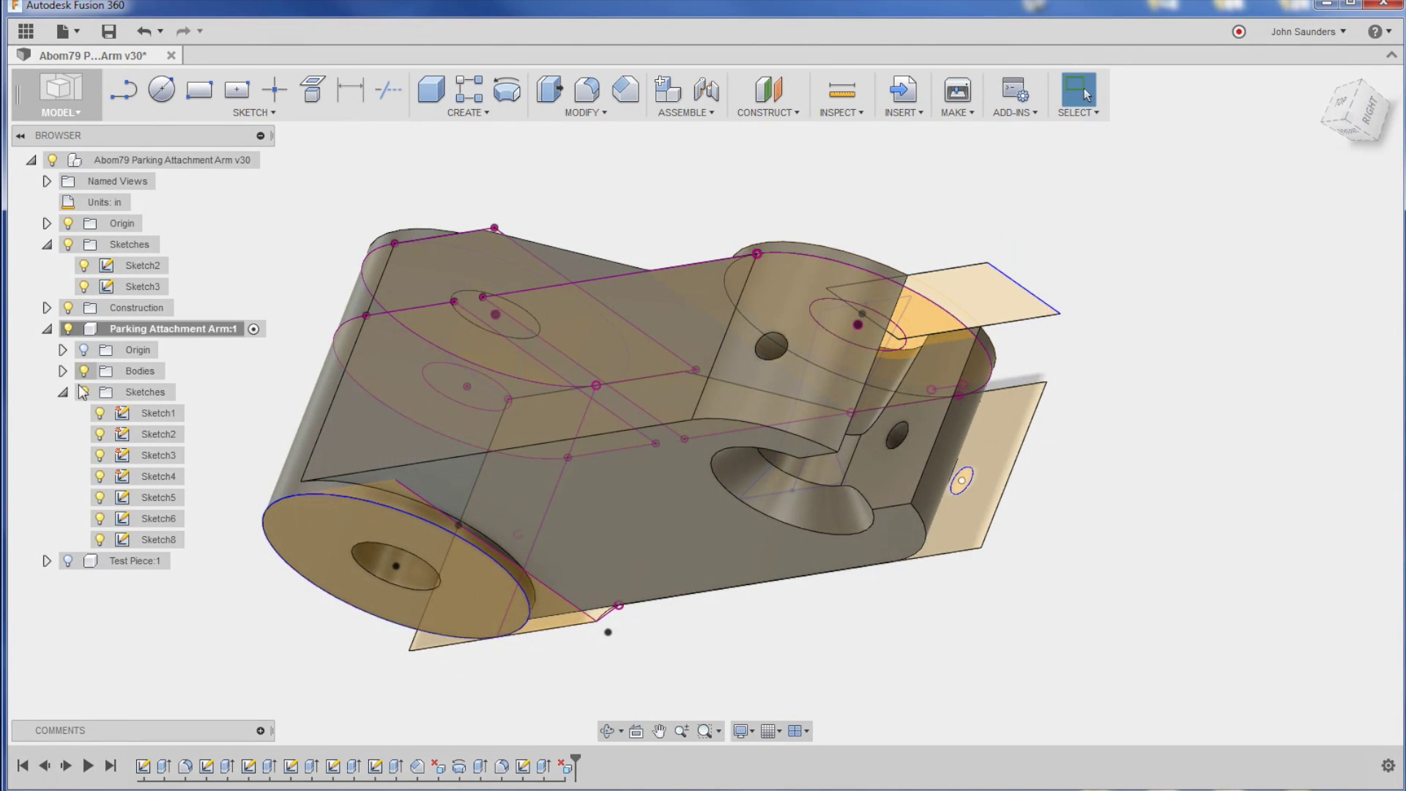
{"action": "left_click", "coordinate": [99, 413]}
{"action": "left_click", "coordinate": [99, 434]}
{"action": "left_click", "coordinate": [100, 455]}
{"action": "left_click", "coordinate": [99, 476]}
{"action": "left_click", "coordinate": [99, 497]}
{"action": "left_click", "coordinate": [99, 518]}
{"action": "left_click", "coordinate": [100, 539]}
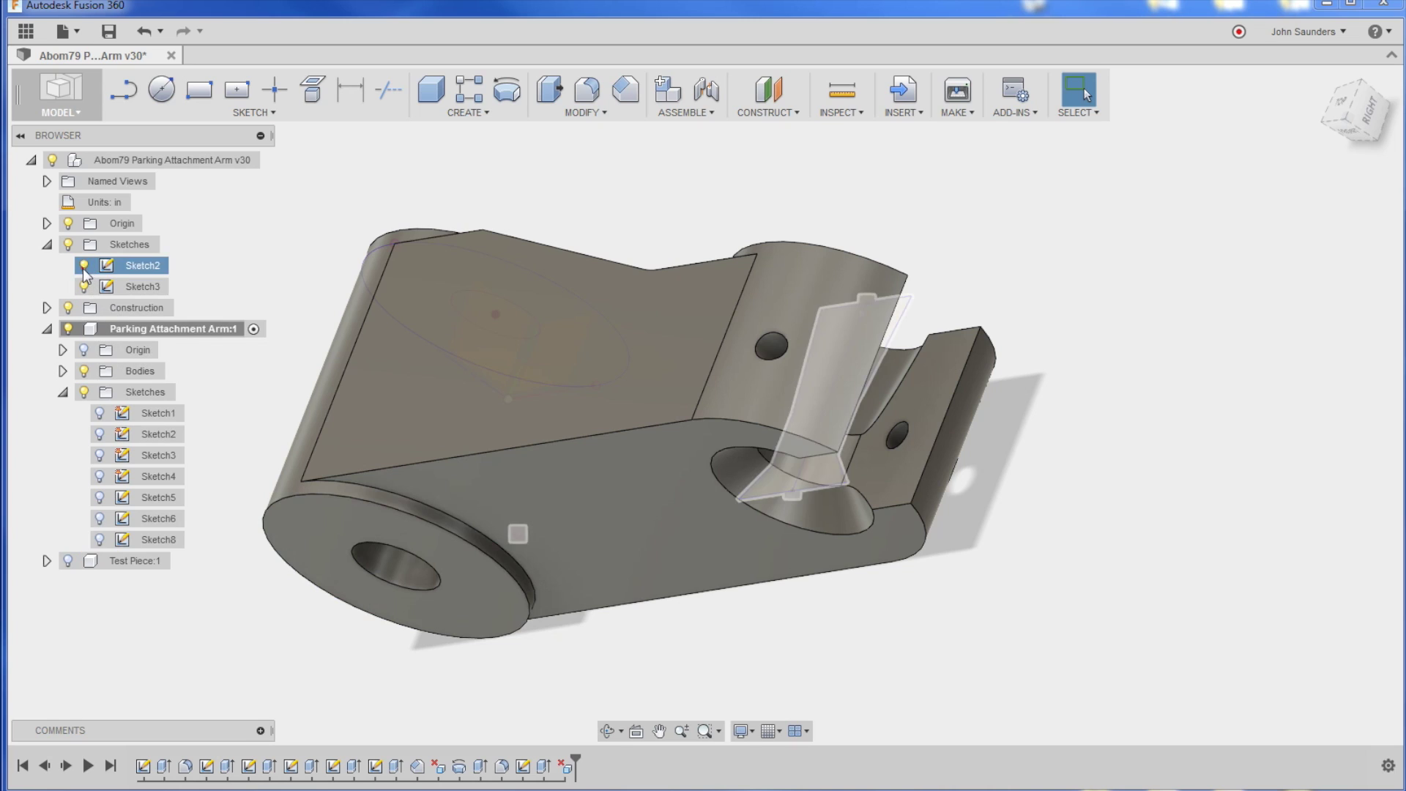
Hide the top-level Sketch3 ellipse, leaving only the top-level Sketch2 profile visible
{"action": "left_click", "coordinate": [83, 265]}
{"action": "left_click", "coordinate": [83, 287]}
{"action": "left_click", "coordinate": [84, 265]}
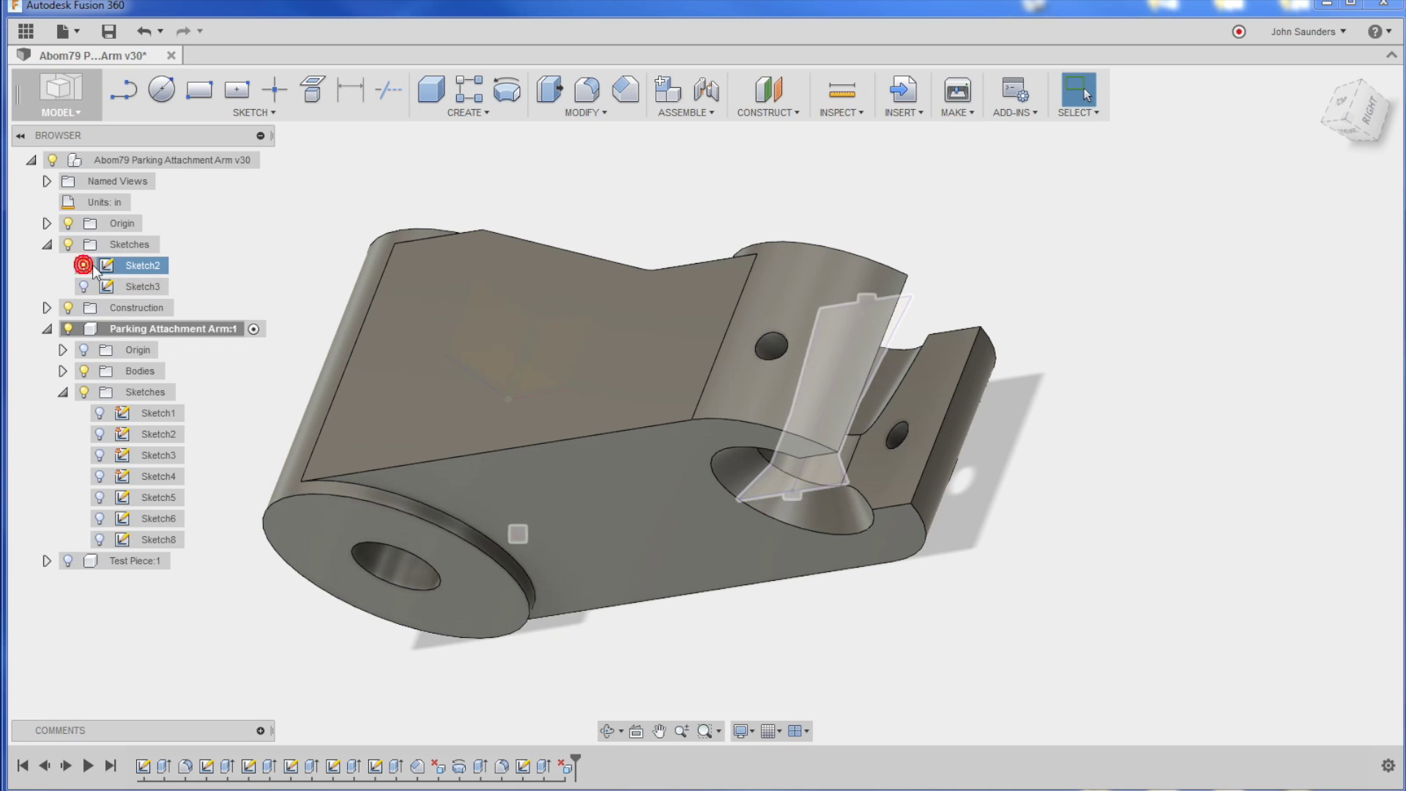
{"action": "left_click", "coordinate": [150, 267]}
{"action": "middle_click_drag", "start_coordinate": [665, 214], "coordinate": [937, 326], "text": "shift"}
{"action": "left_click", "coordinate": [948, 331]}
Edit Sketch2 and hide the solid body so only the slot profile shows
{"action": "right_click", "coordinate": [135, 267]}
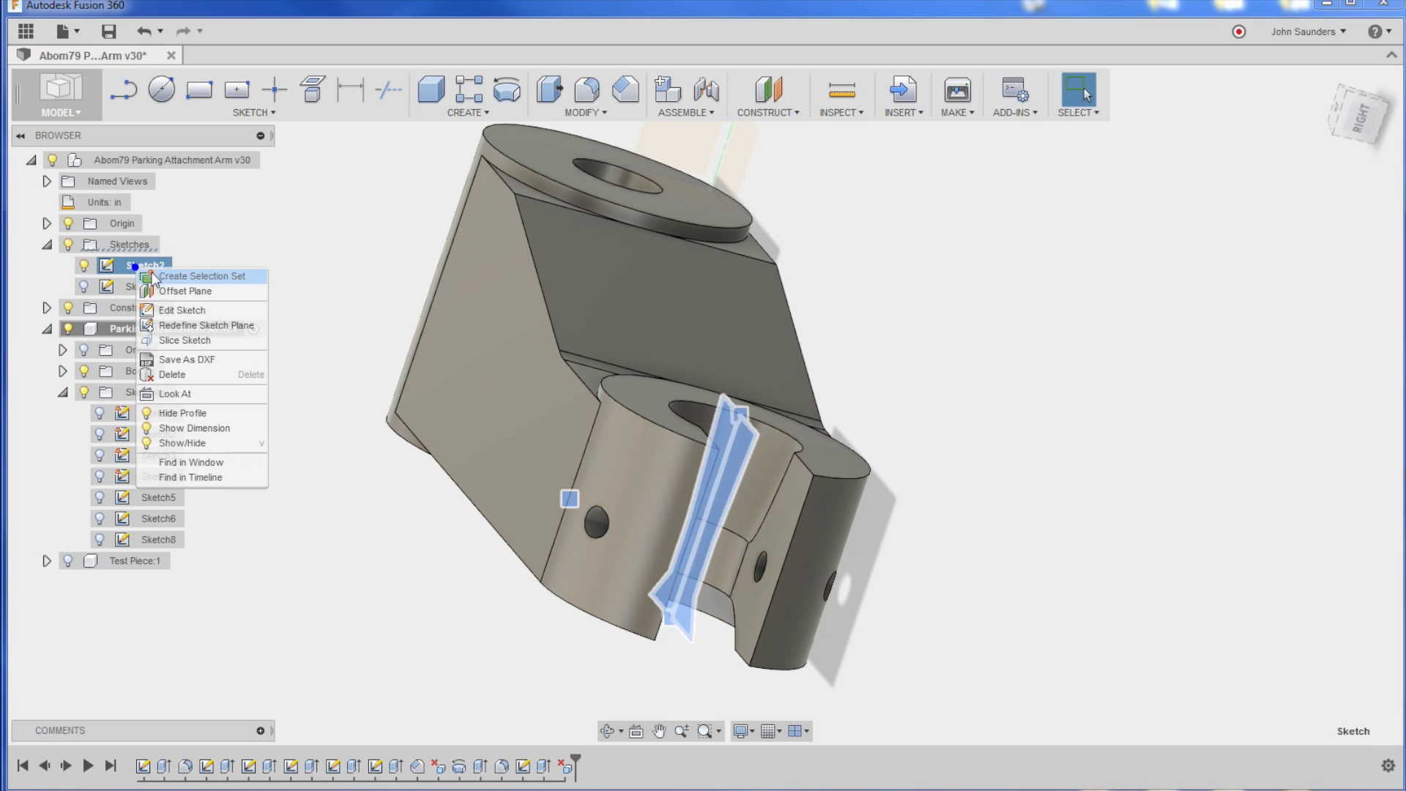
{"action": "left_click", "coordinate": [194, 315]}
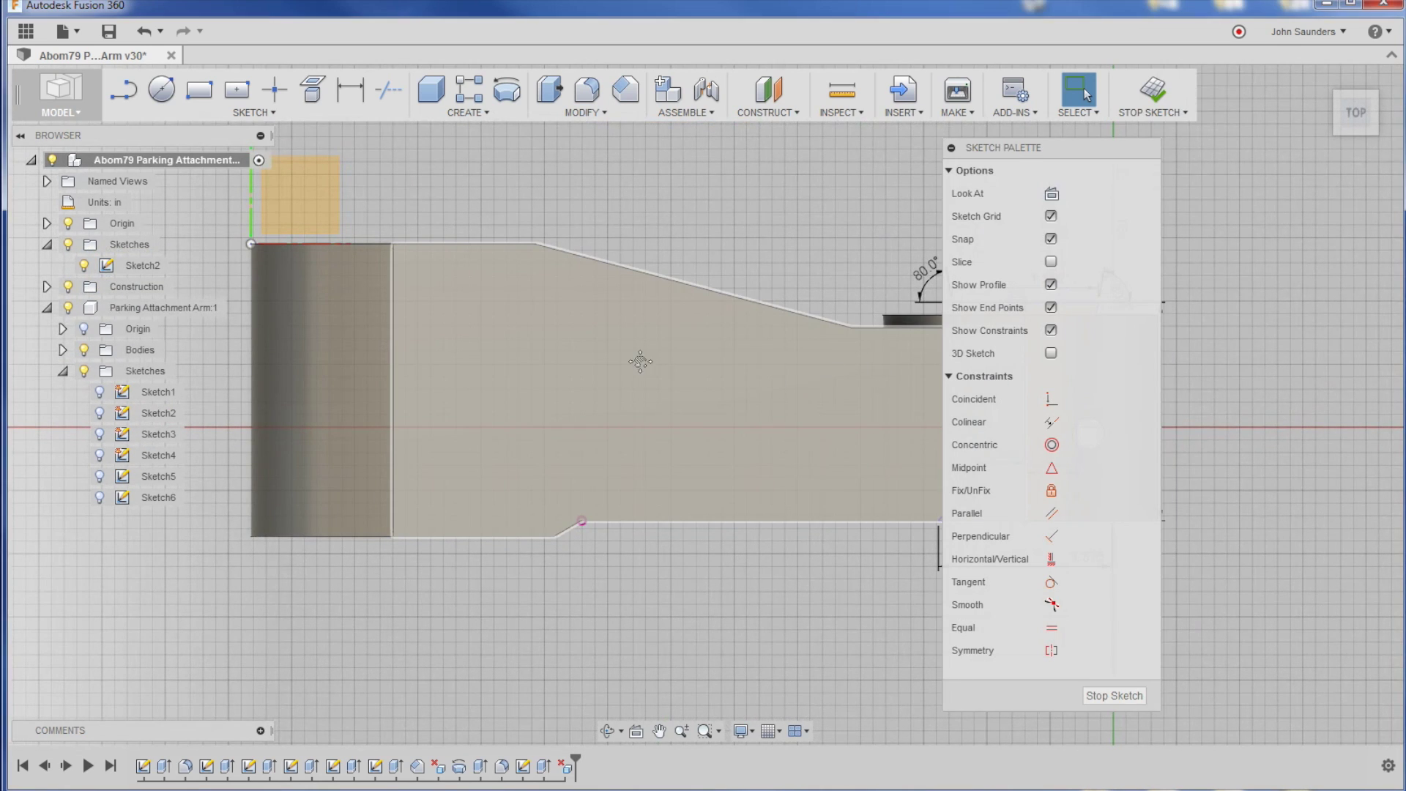
{"action": "scroll", "coordinate": [630, 341], "scroll_direction": "up", "scroll_amount": 2}
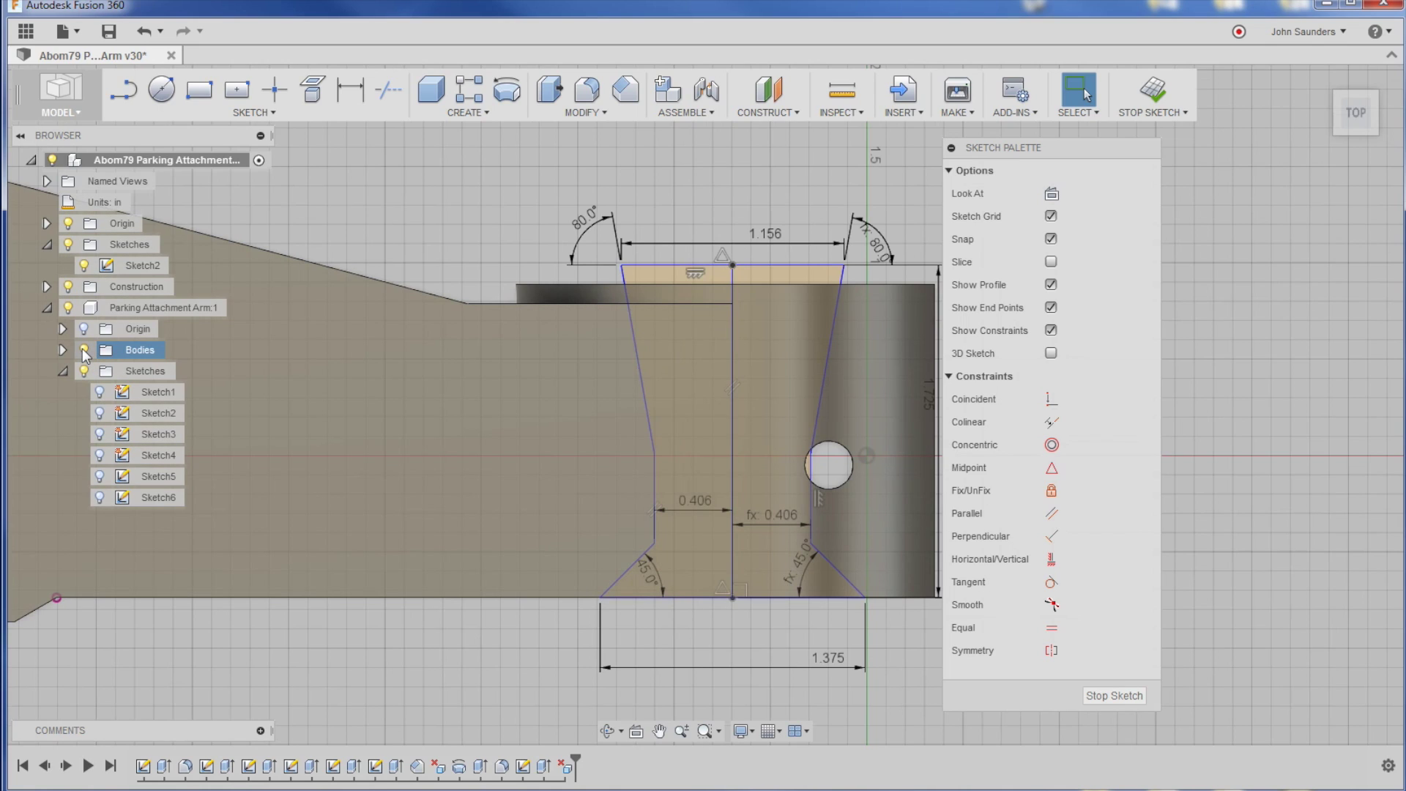
{"action": "left_click", "coordinate": [84, 350]}
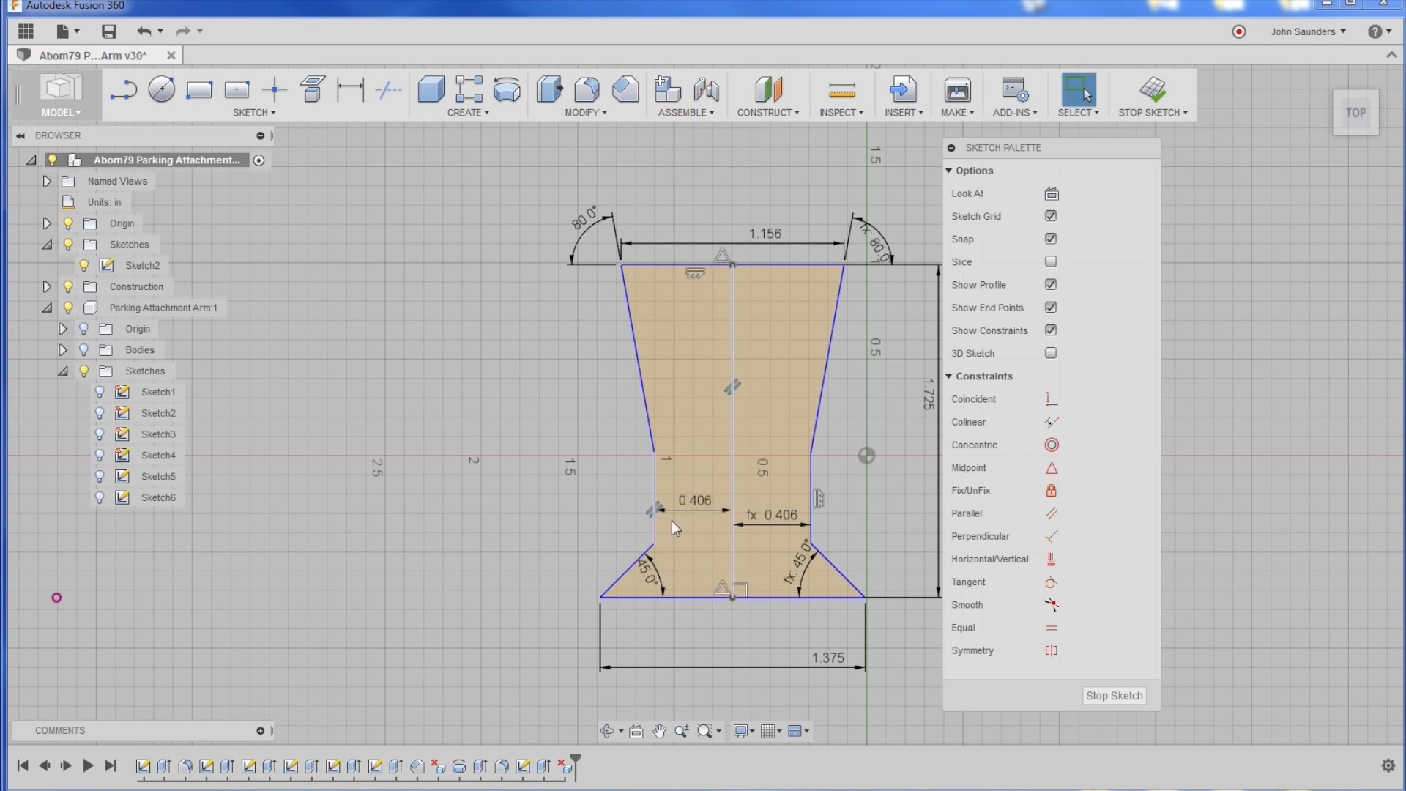
Try the 80° angle dimension at 75°, 85° and then 82°
{"action": "double_click", "coordinate": [598, 219]}
{"action": "key", "text": "Return"}
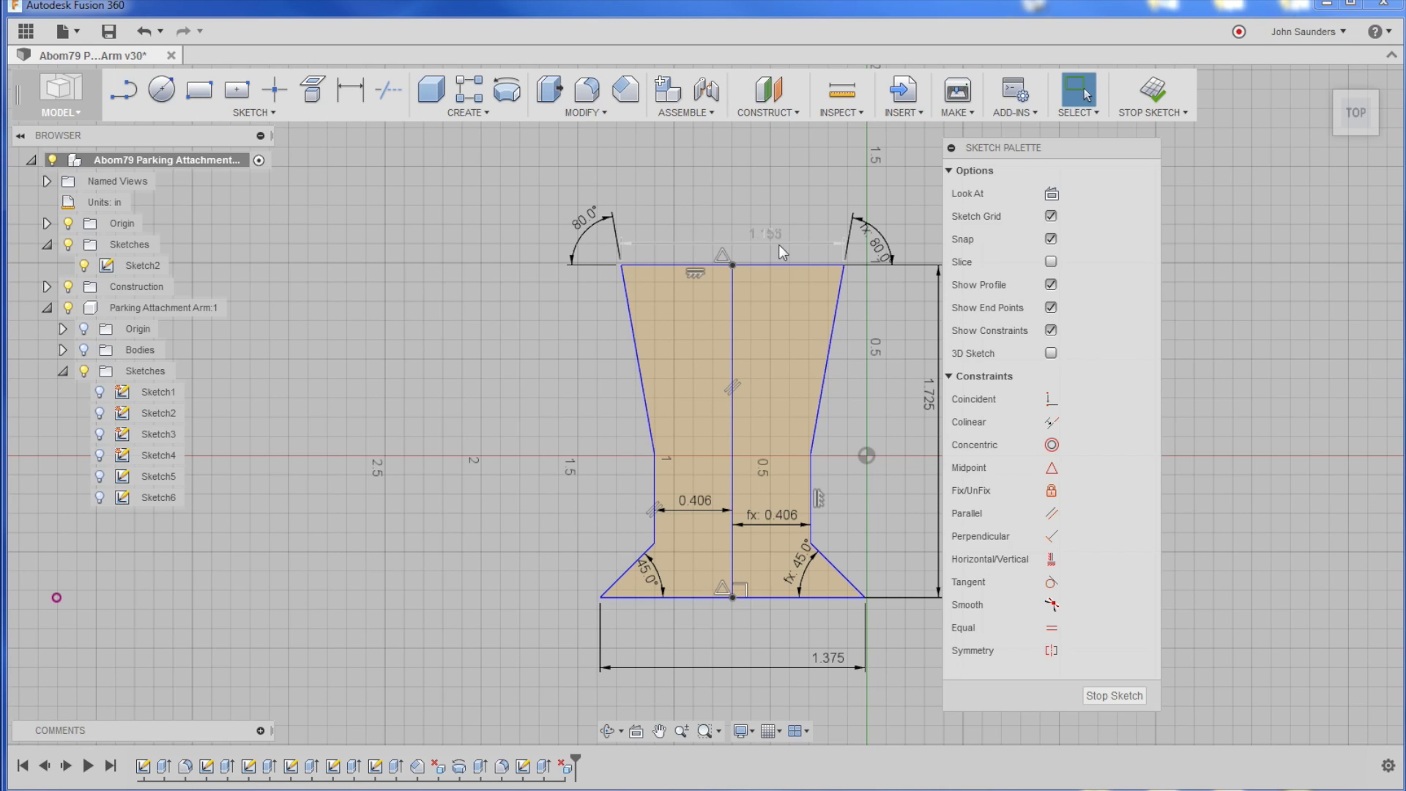
{"action": "double_click", "coordinate": [584, 221]}
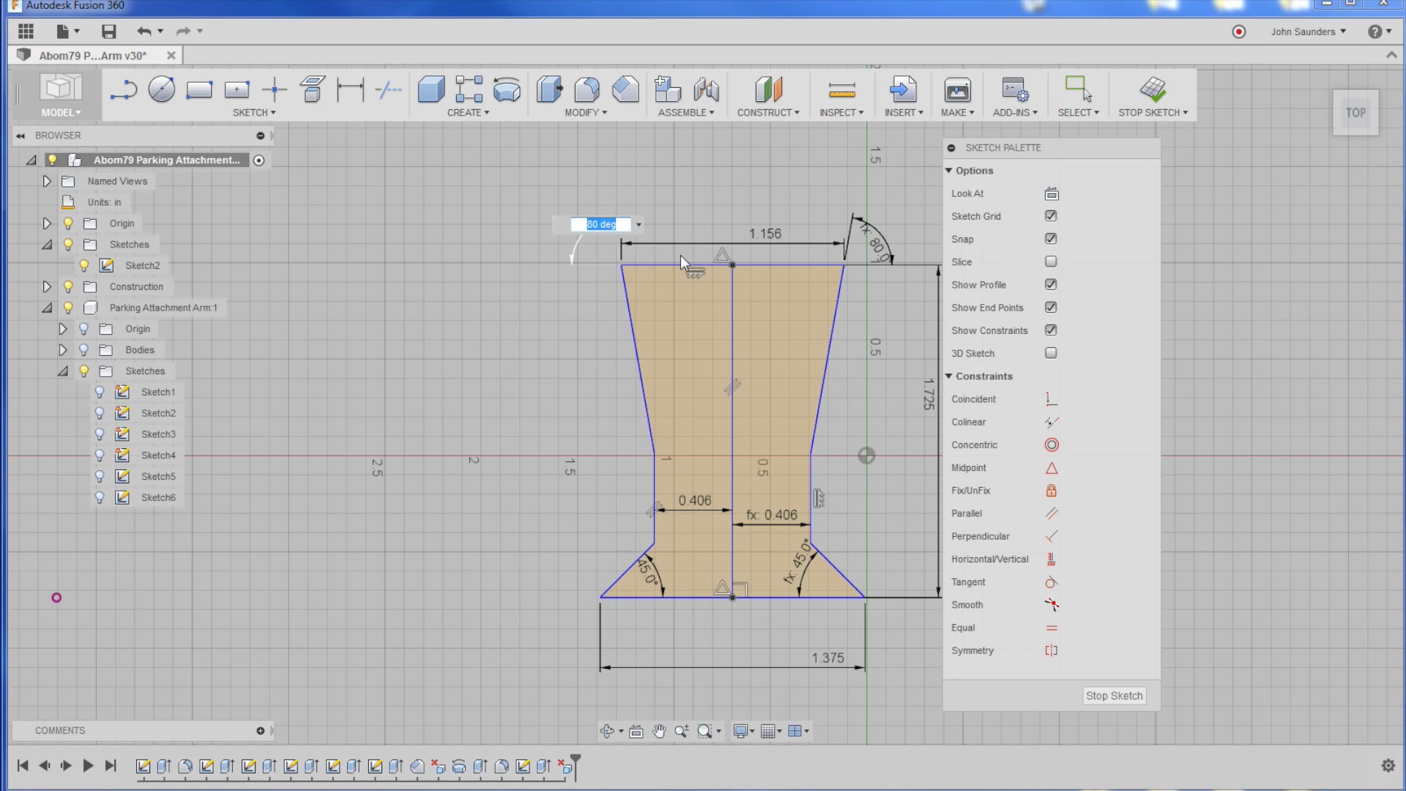
{"action": "type", "text": "75"}
{"action": "key", "text": "Return"}
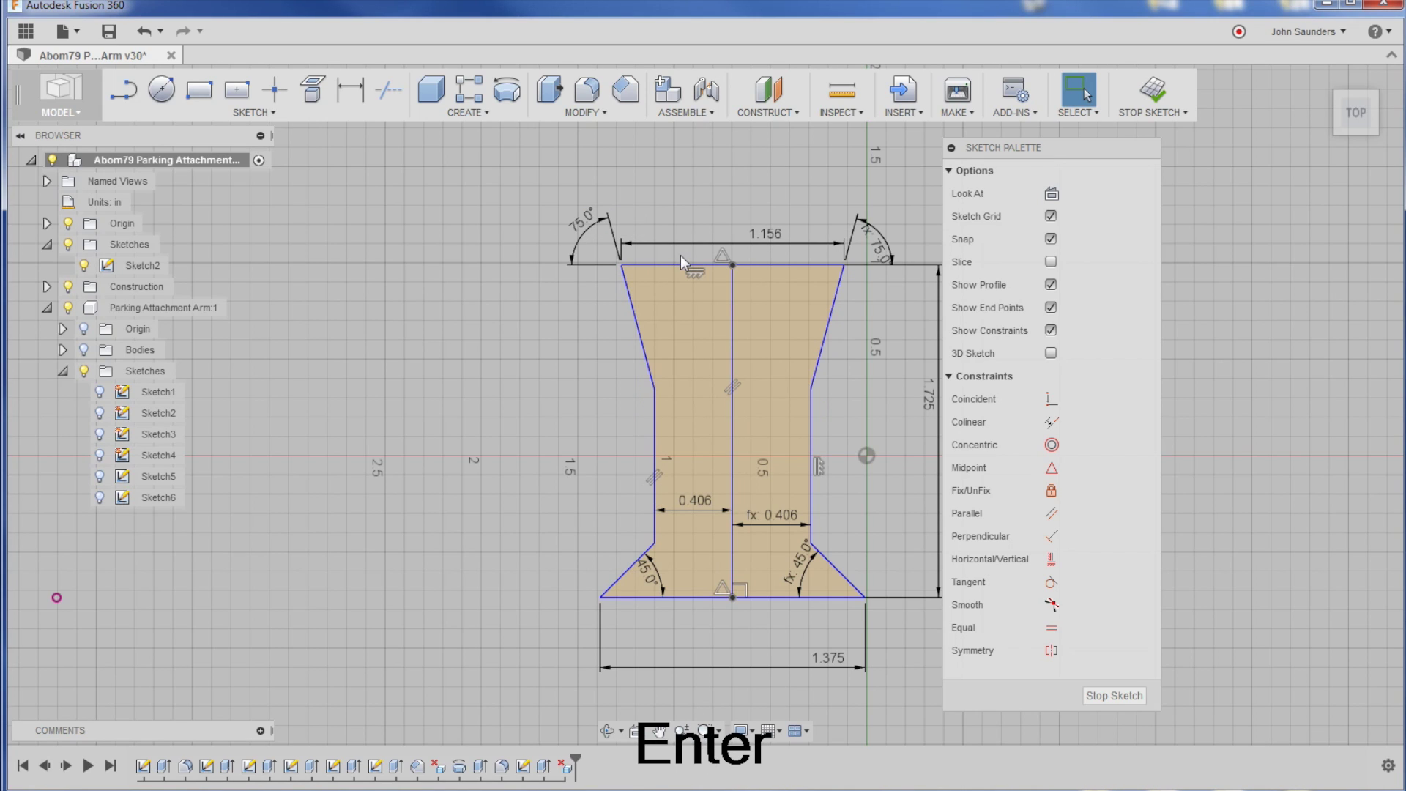
{"action": "double_click", "coordinate": [584, 219]}
{"action": "type", "text": "85"}
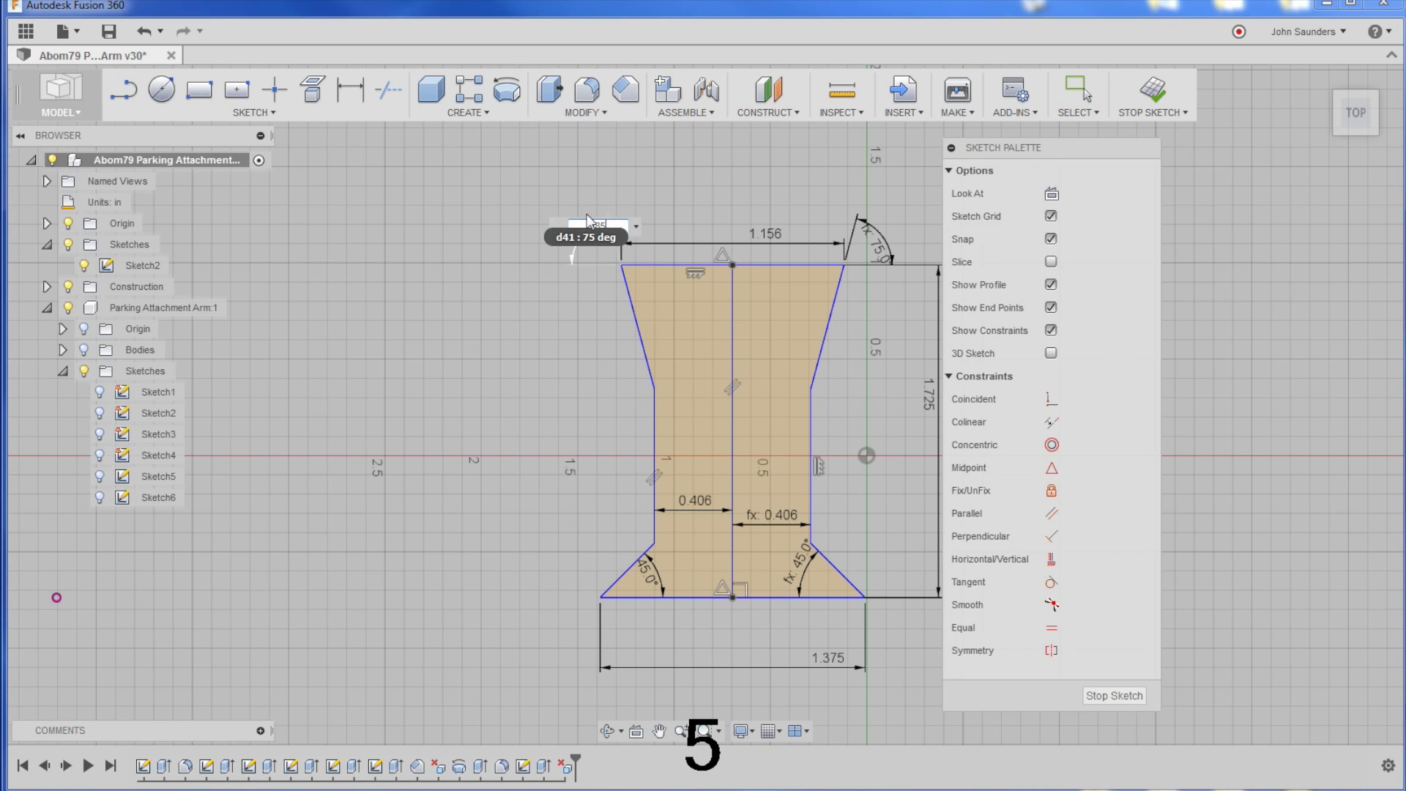
{"action": "key", "text": "BackSpace"}
{"action": "key", "text": "Return"}
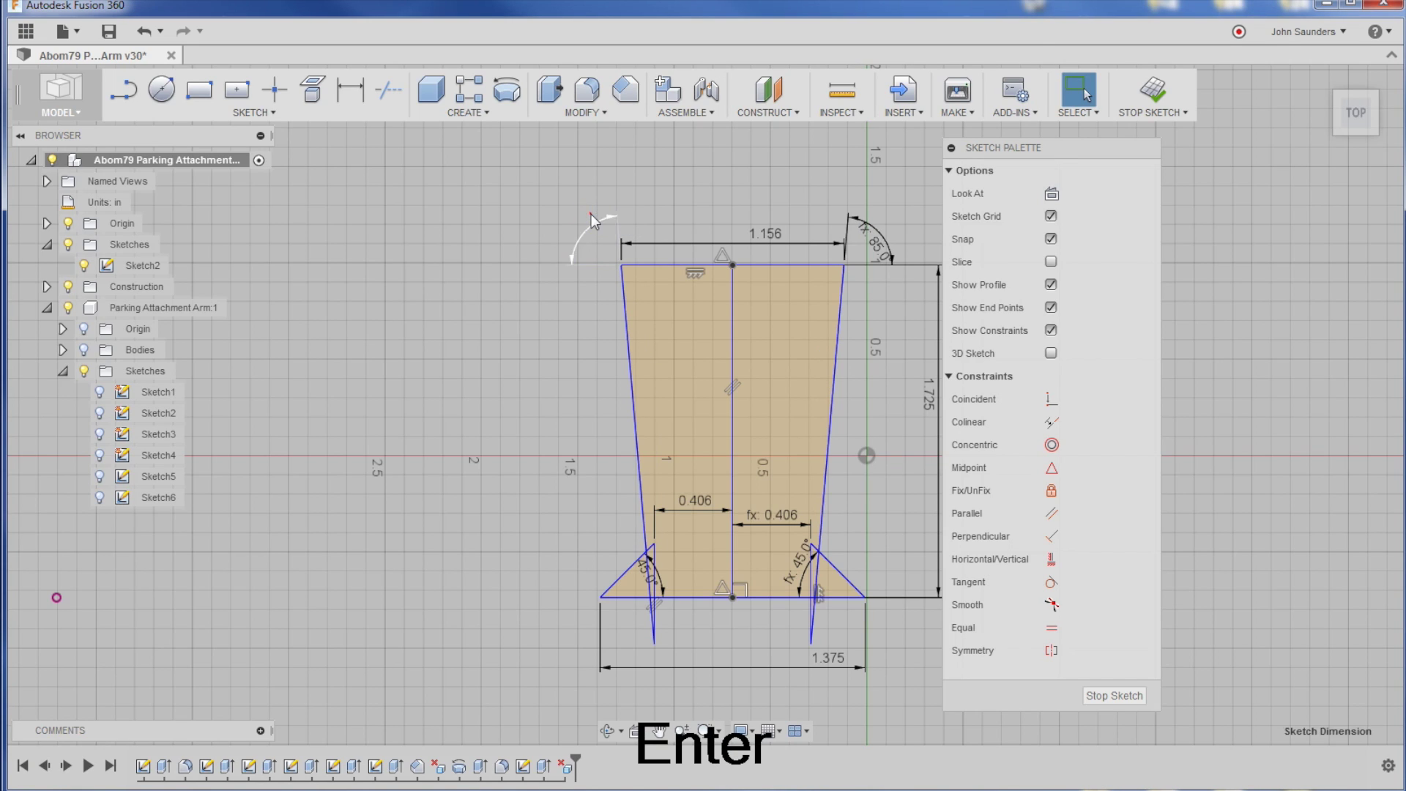
{"action": "double_click", "coordinate": [590, 214]}
{"action": "type", "text": "82"}
{"action": "key", "text": "Return"}
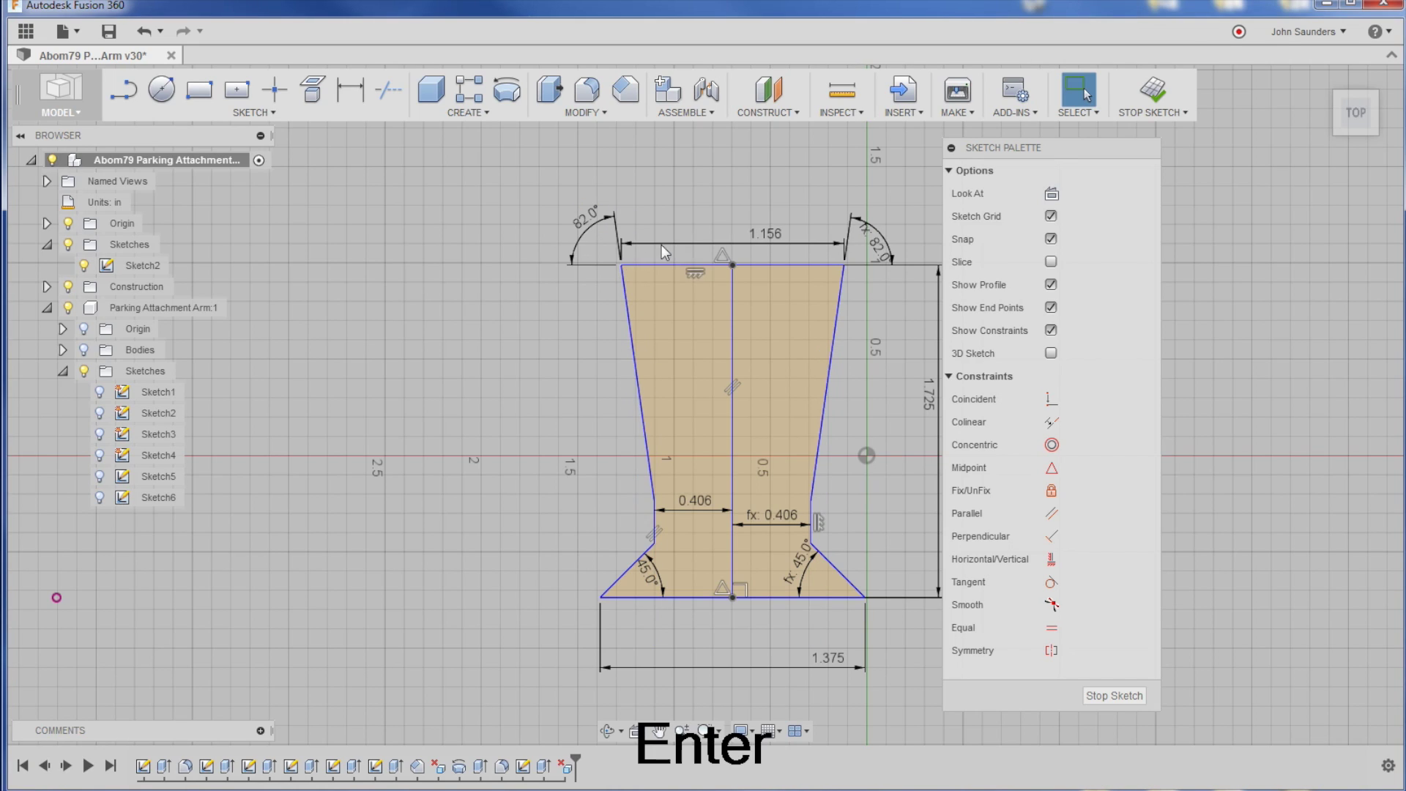
Set the angle dimension to 82.5° and finish the sketch
{"action": "double_click", "coordinate": [593, 218]}
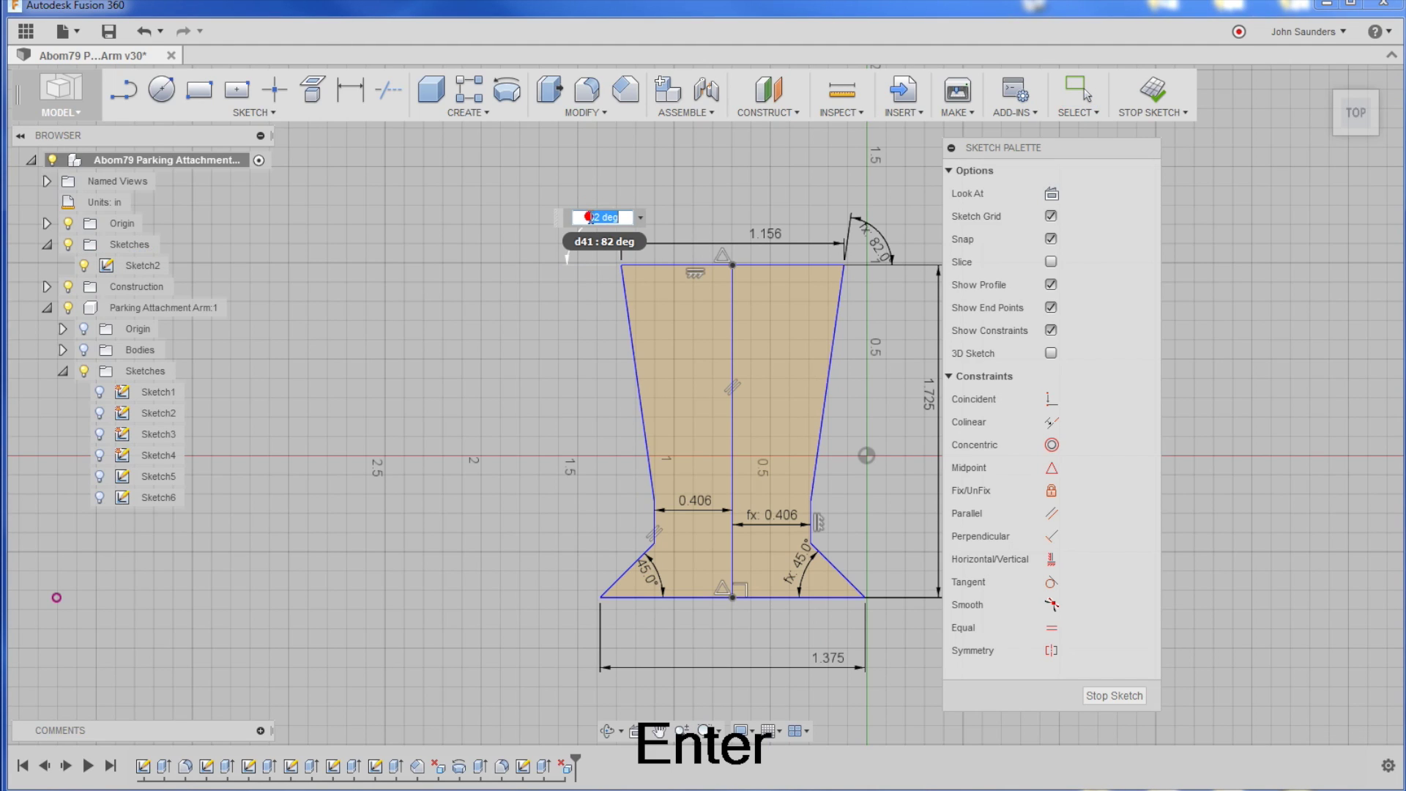
{"action": "type", "text": "82.5"}
{"action": "key", "text": "Return"}
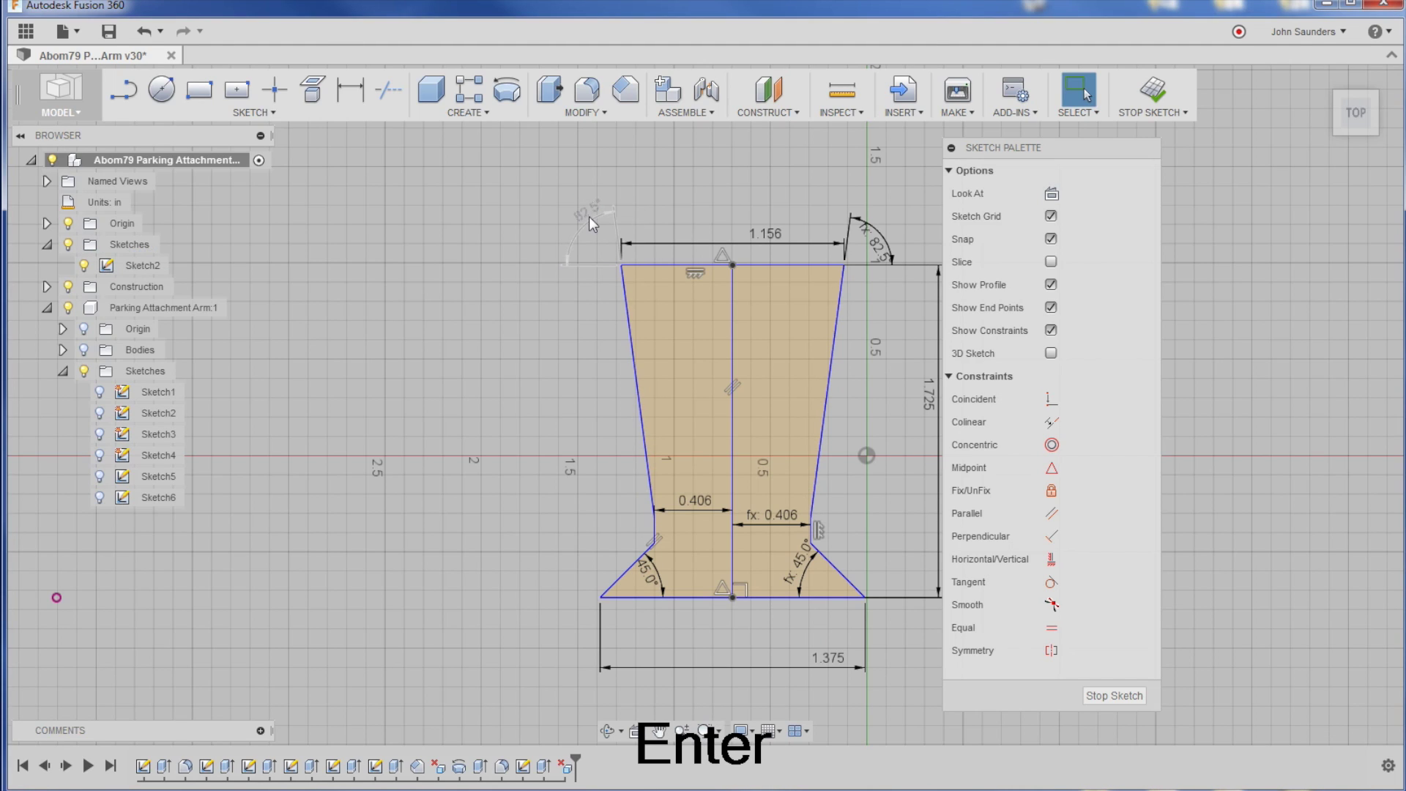
{"action": "key", "text": "ctrl+z"}
{"action": "double_click", "coordinate": [591, 211]}
{"action": "type", "text": "82.5"}
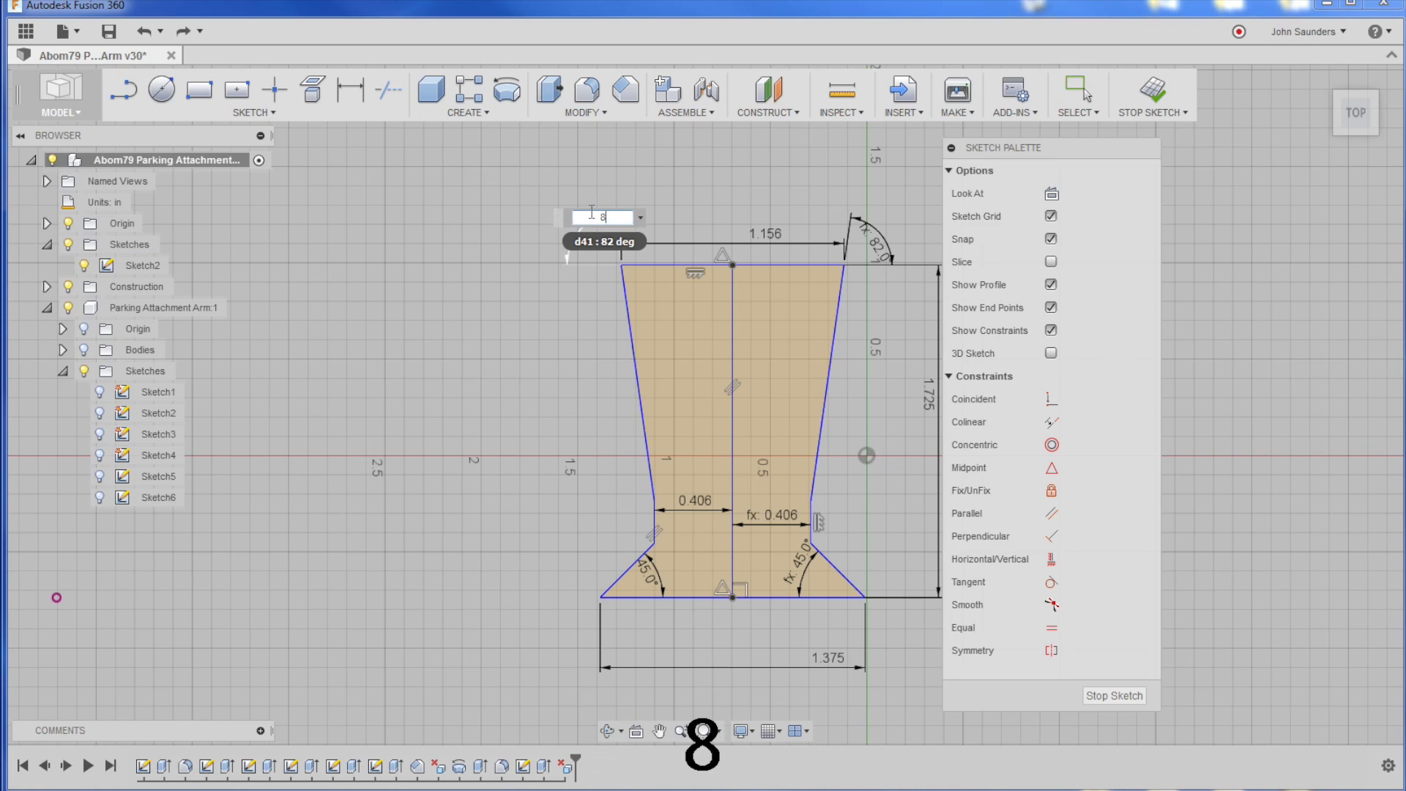
{"action": "key", "text": "Delete"}
{"action": "key", "text": "Return"}
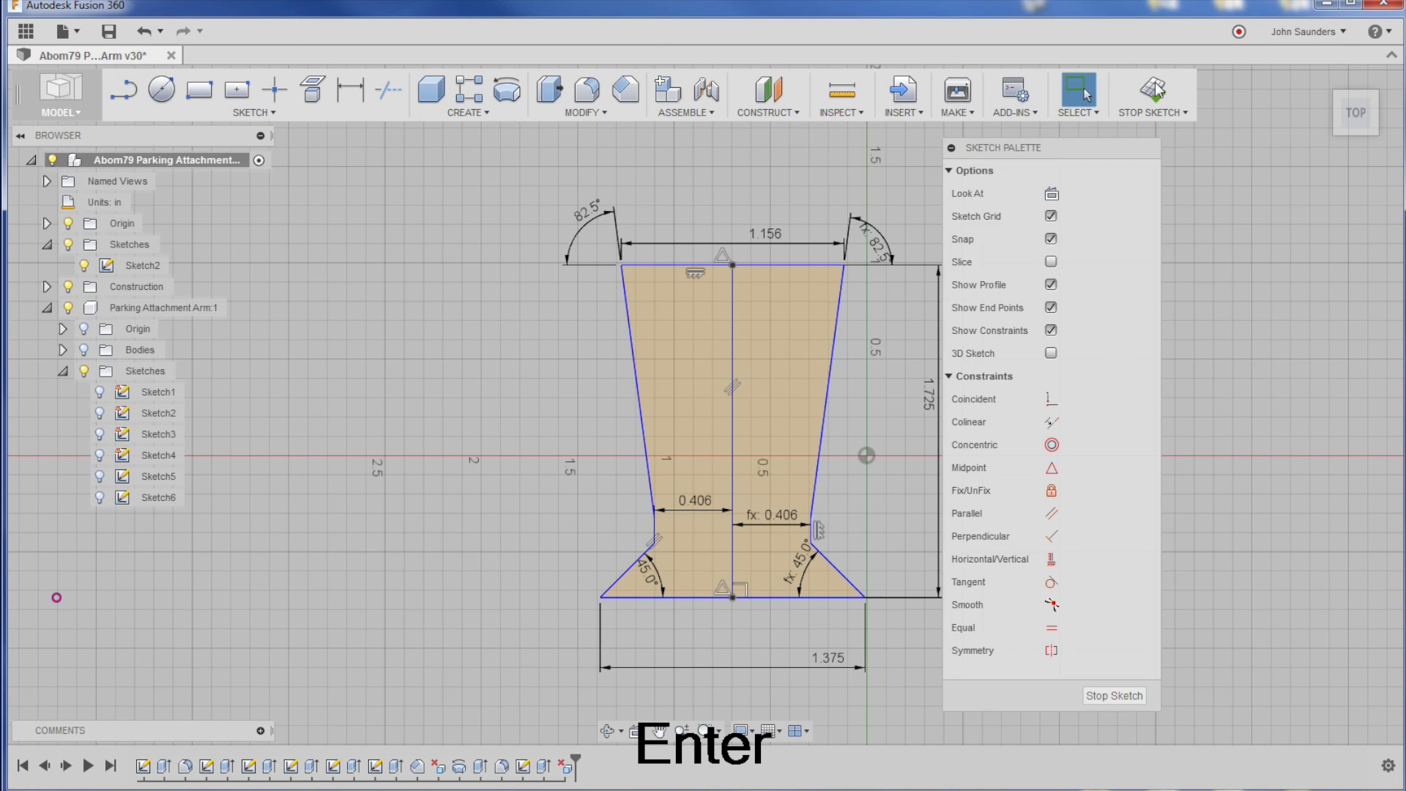
{"action": "left_click", "coordinate": [1165, 99]}
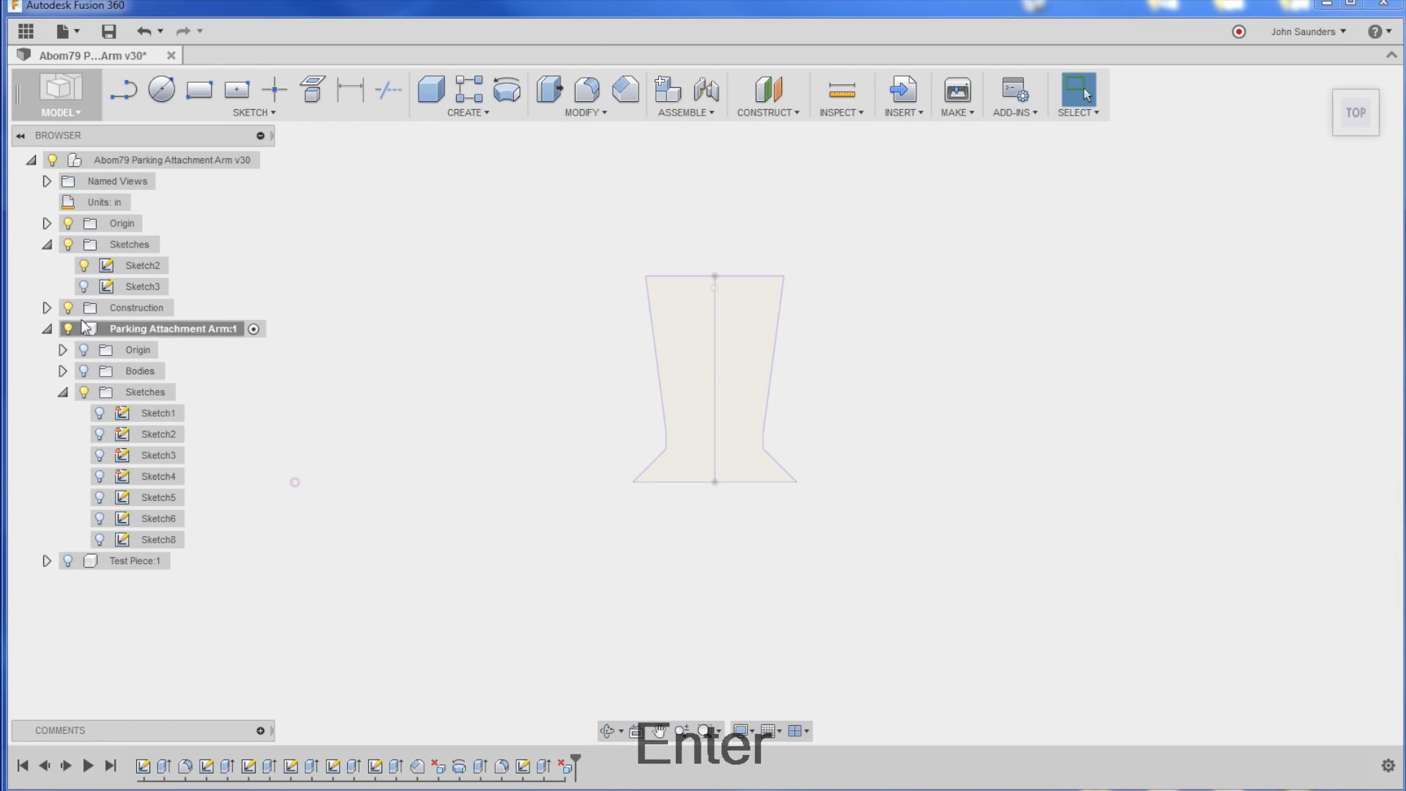
Turn the arm body back on, hide Sketch2, and orbit to inspect the slotted end
{"action": "left_click", "coordinate": [85, 370]}
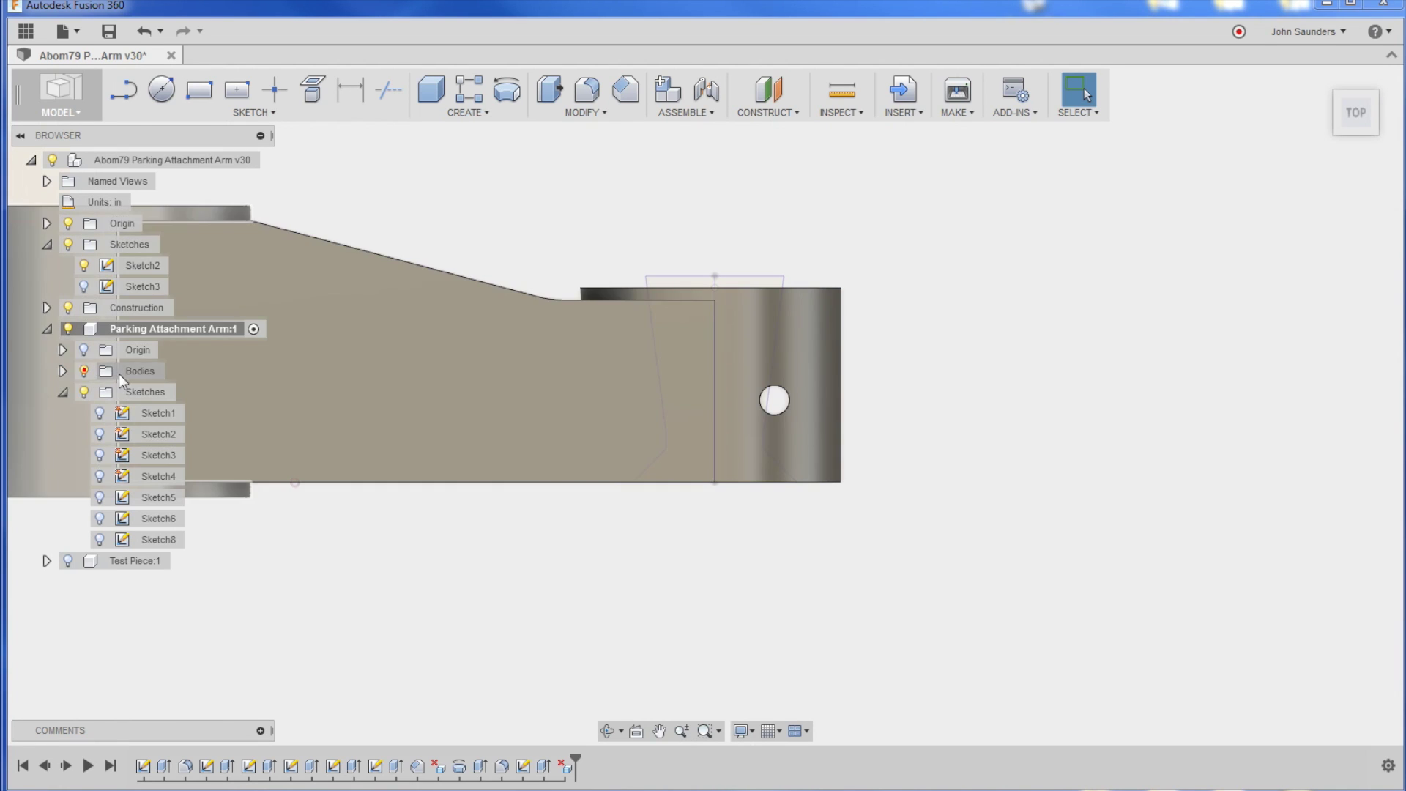
{"action": "left_click", "coordinate": [83, 266]}
{"action": "mouse_move", "coordinate": [424, 217]}
{"action": "middle_mouse_down", "text": "shift"}
{"action": "mouse_move", "coordinate": [559, 219]}
{"action": "mouse_move", "coordinate": [475, 257]}
{"action": "mouse_move", "coordinate": [460, 193]}
{"action": "middle_mouse_up", "text": "shift"}
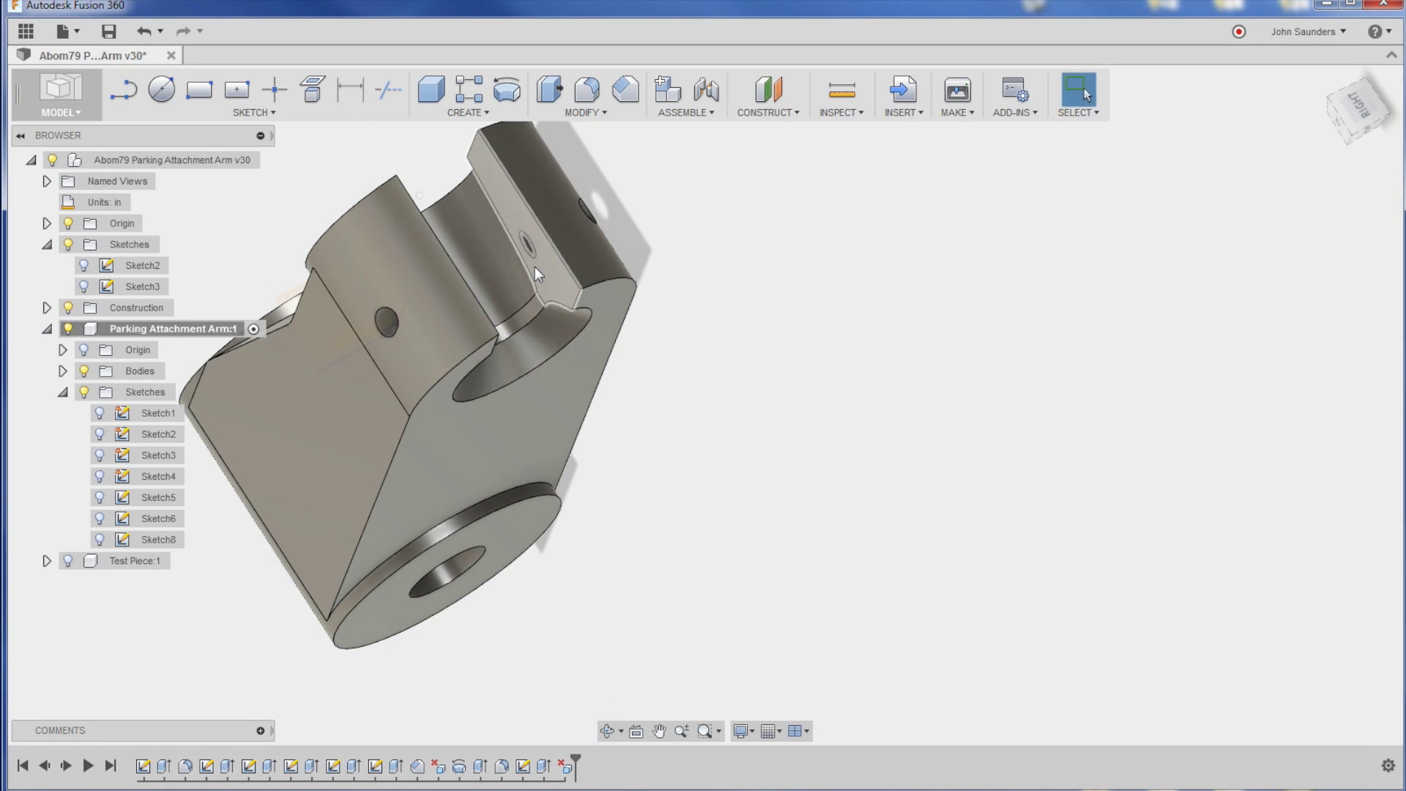
{"action": "middle_click_drag", "start_coordinate": [534, 267], "coordinate": [738, 382], "text": "shift"}
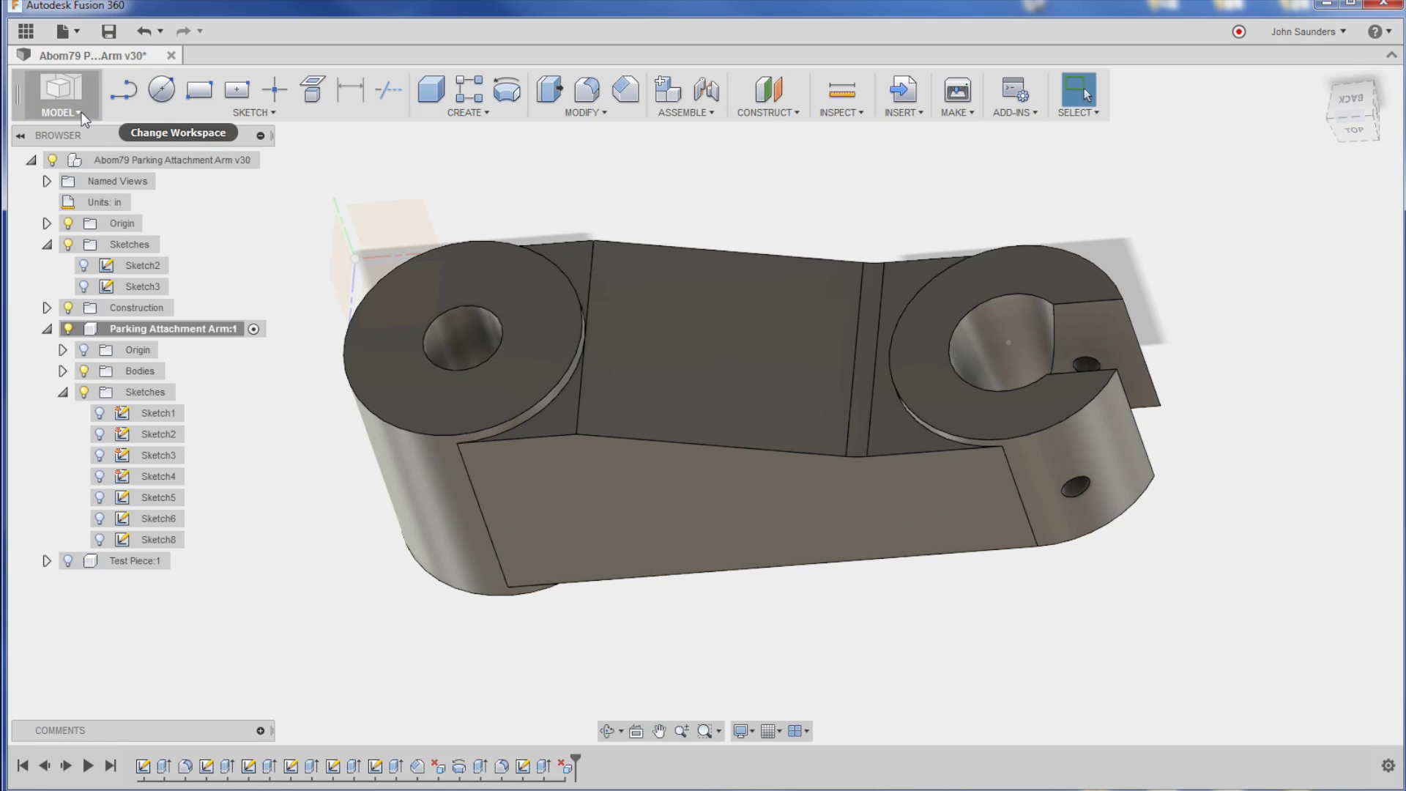
Insert DXF_ABLOM79_Flat from the project data, then undo the move and the insertion
{"action": "left_click", "coordinate": [25, 31]}
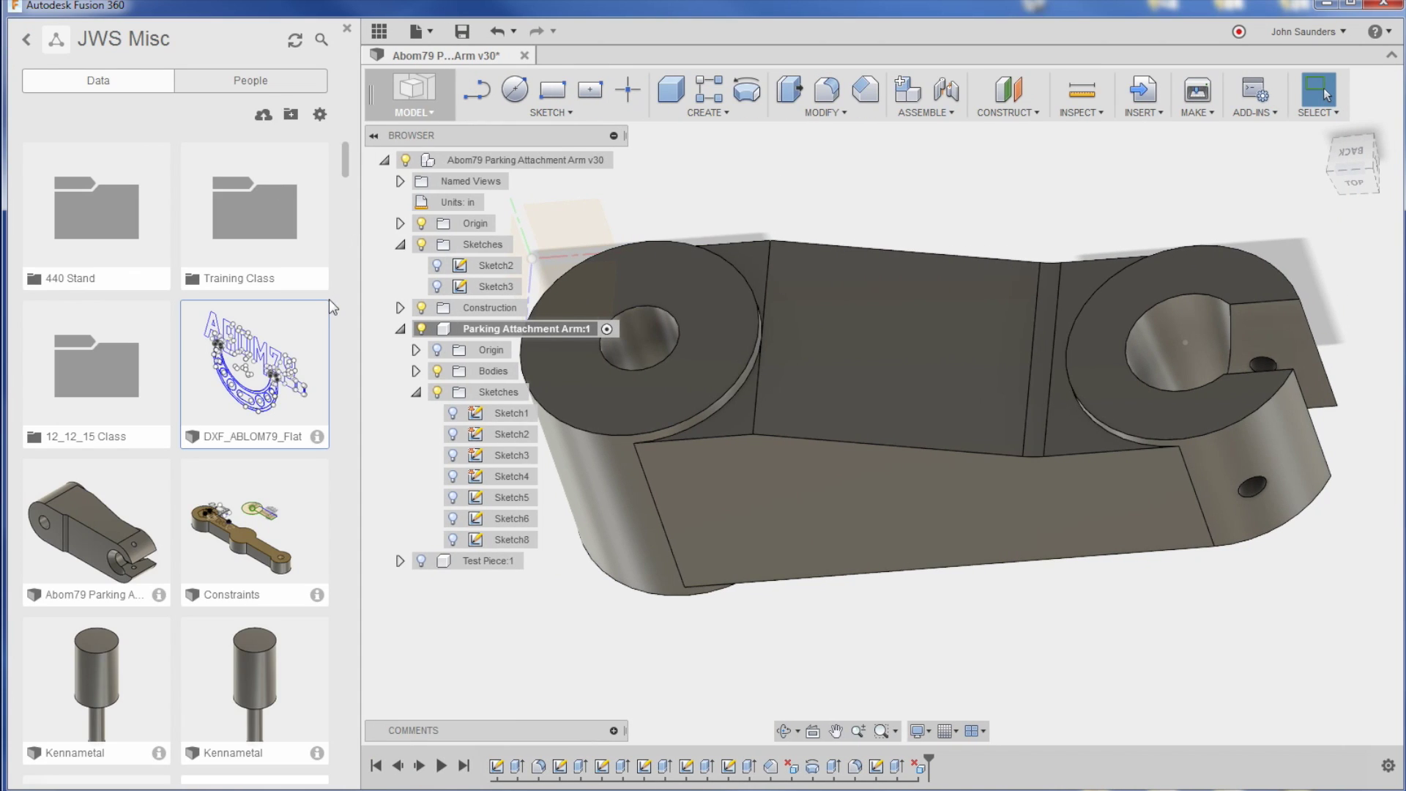
{"action": "right_click", "coordinate": [272, 352]}
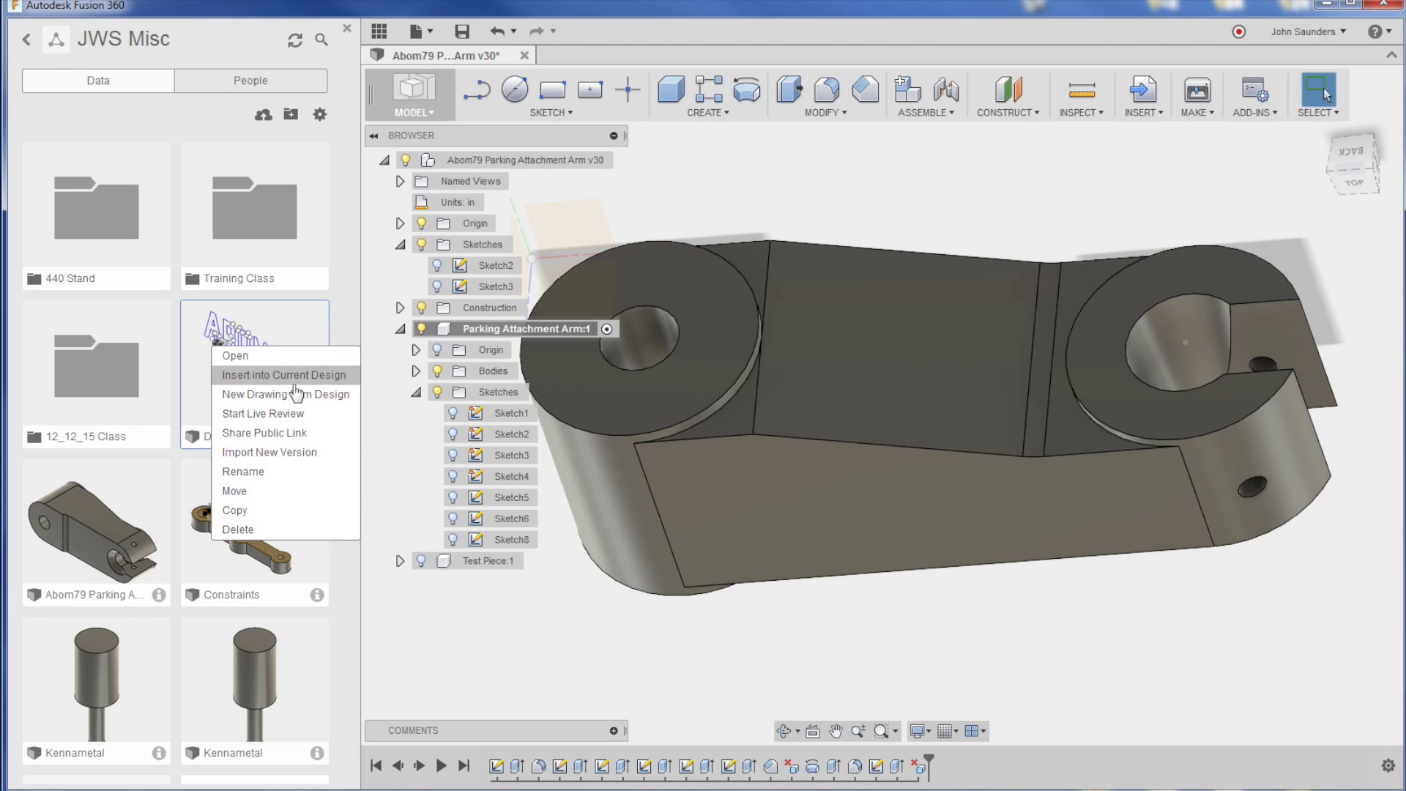
{"action": "left_click", "coordinate": [283, 380]}
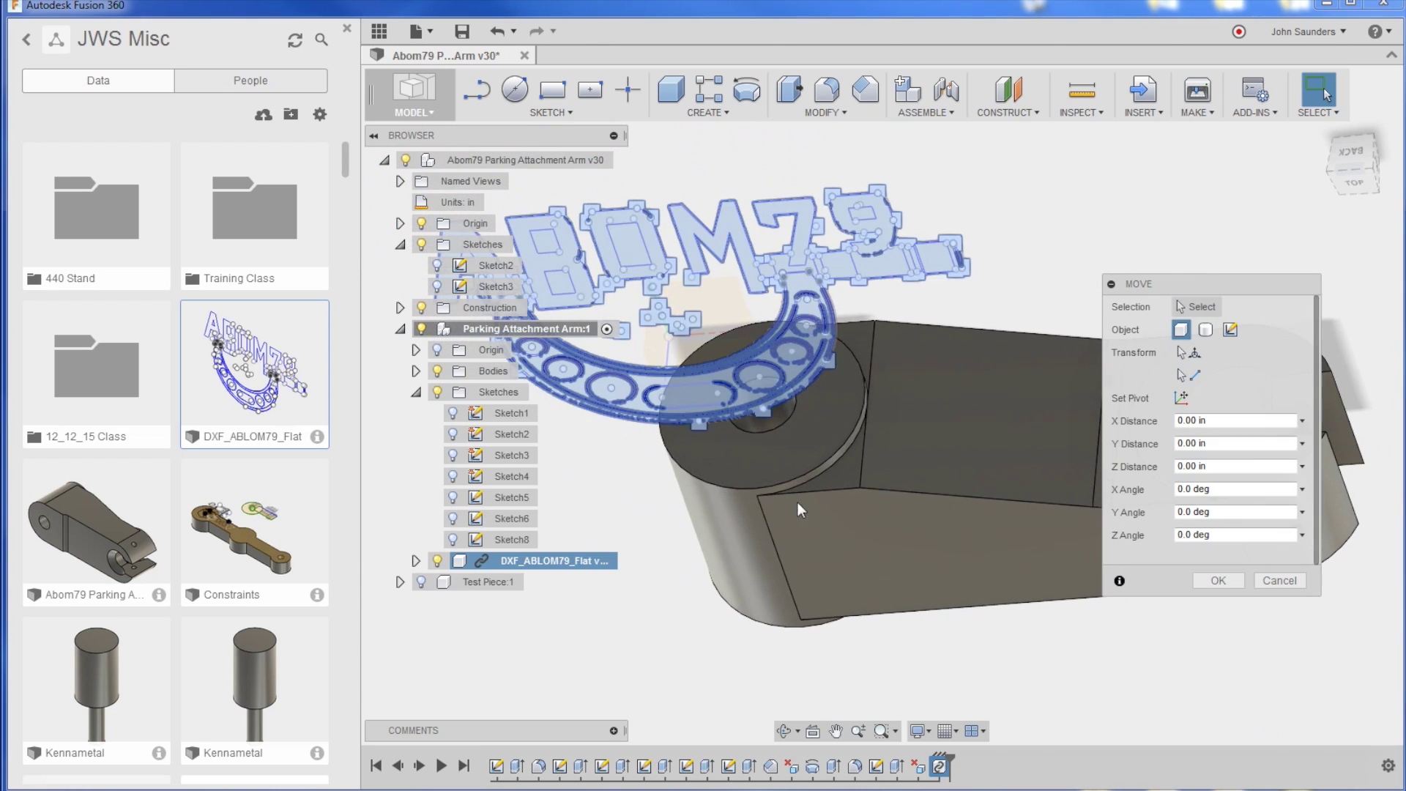
{"action": "middle_click_drag", "start_coordinate": [1086, 293], "coordinate": [762, 408], "text": "shift"}
{"action": "left_click_drag", "start_coordinate": [762, 408], "coordinate": [697, 348]}
{"action": "key", "text": "ctrl+z"}
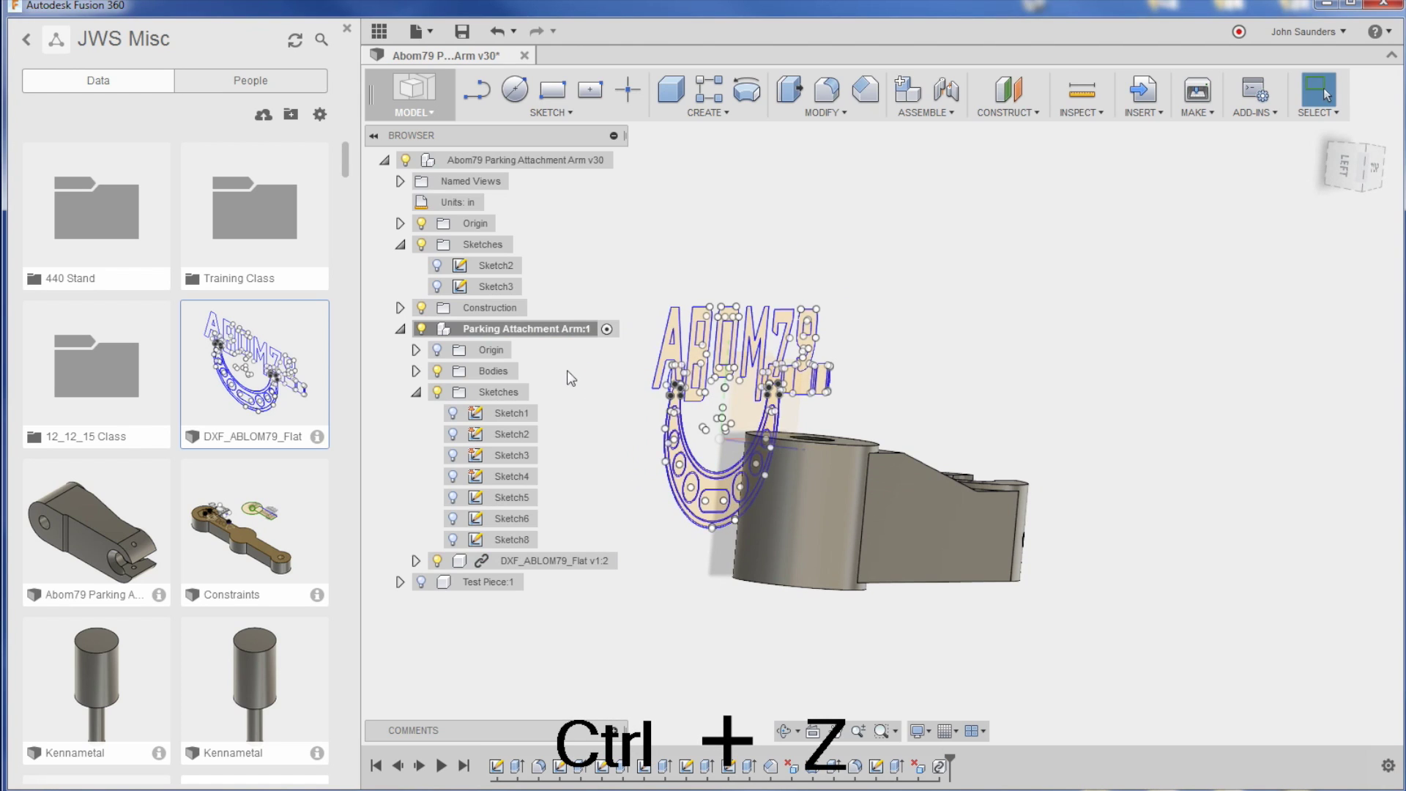
{"action": "key", "text": "ctrl+z"}
Insert the logo file again, then undo and delete the inserted component
{"action": "right_click", "coordinate": [302, 377]}
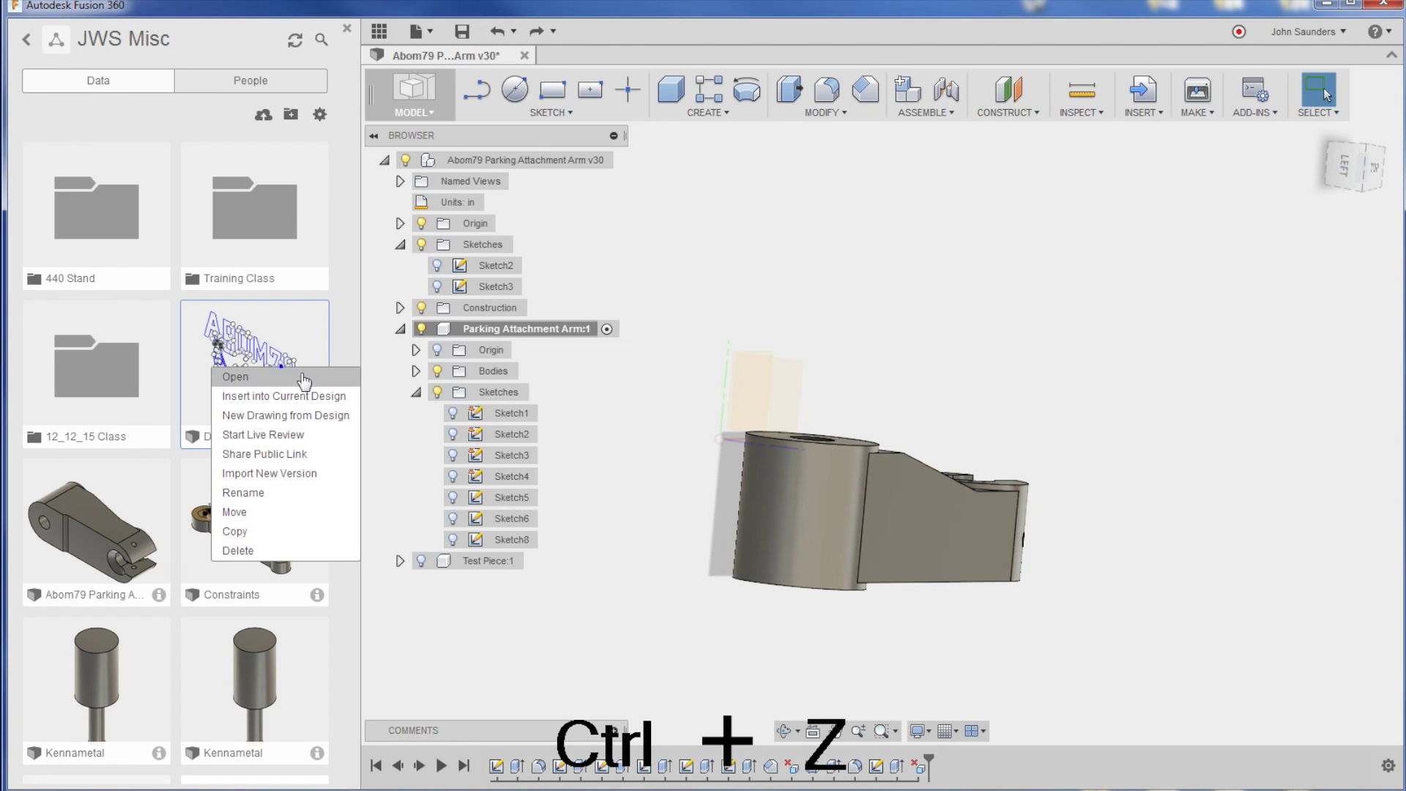
{"action": "left_click", "coordinate": [284, 395]}
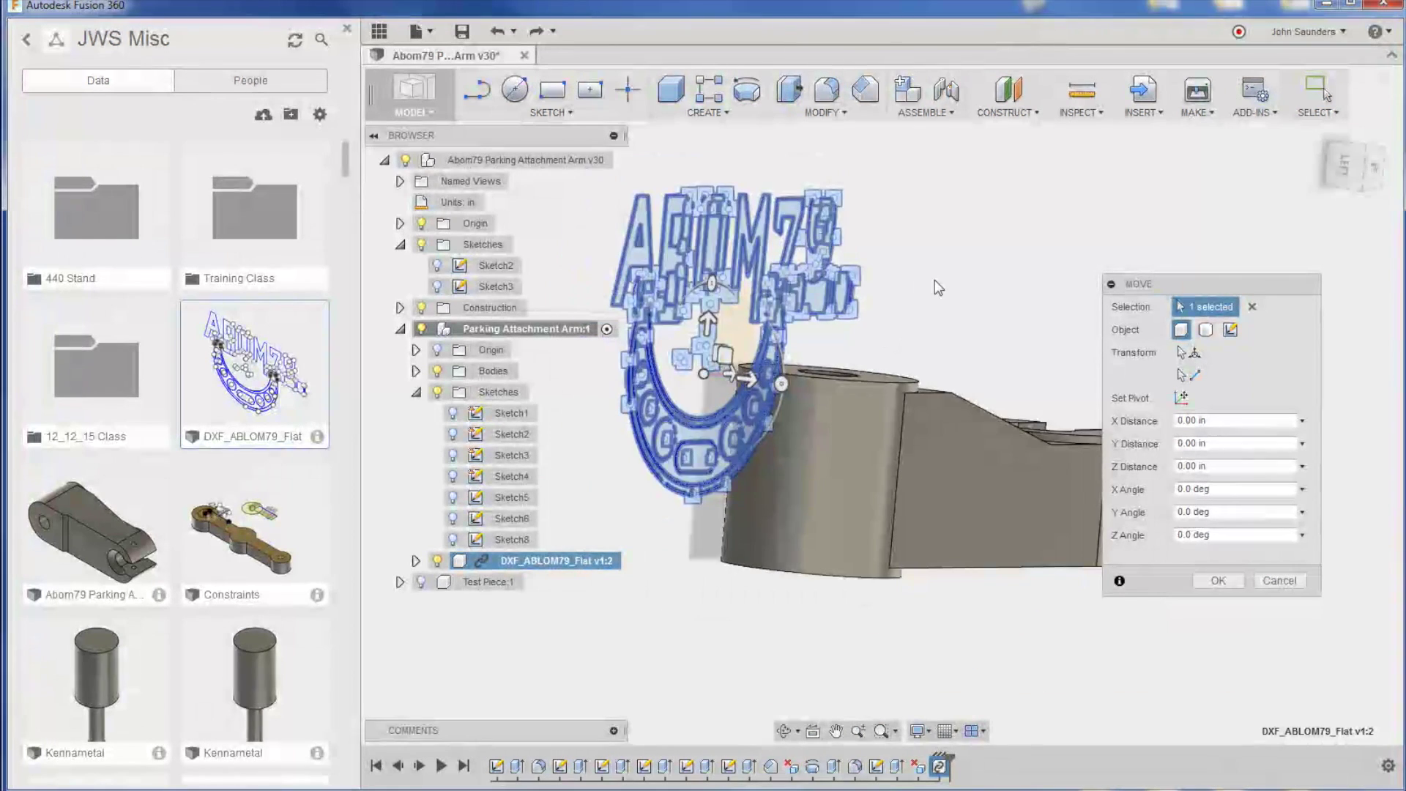
{"action": "key", "text": "ctrl+z"}
{"action": "left_click", "coordinate": [565, 559]}
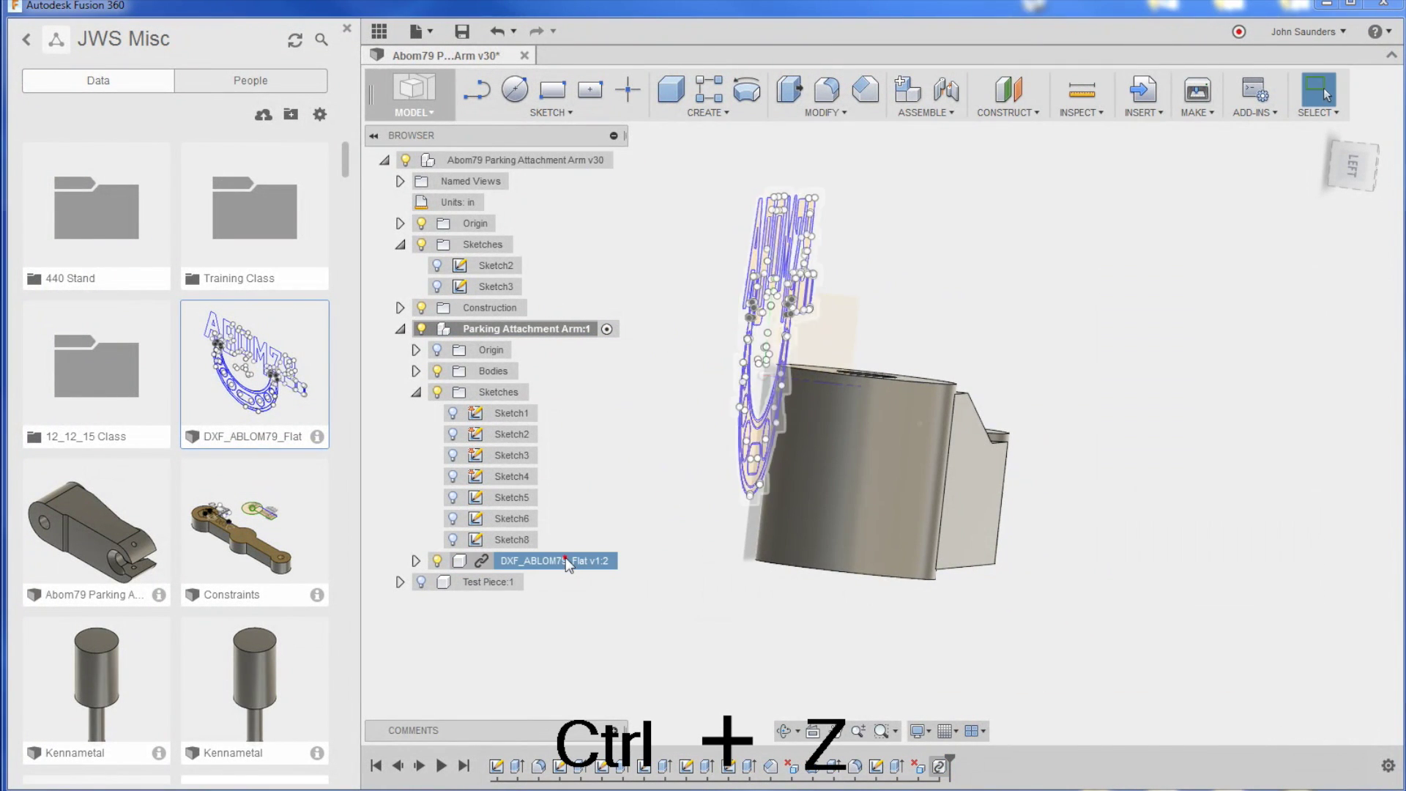
{"action": "key", "text": "Delete"}
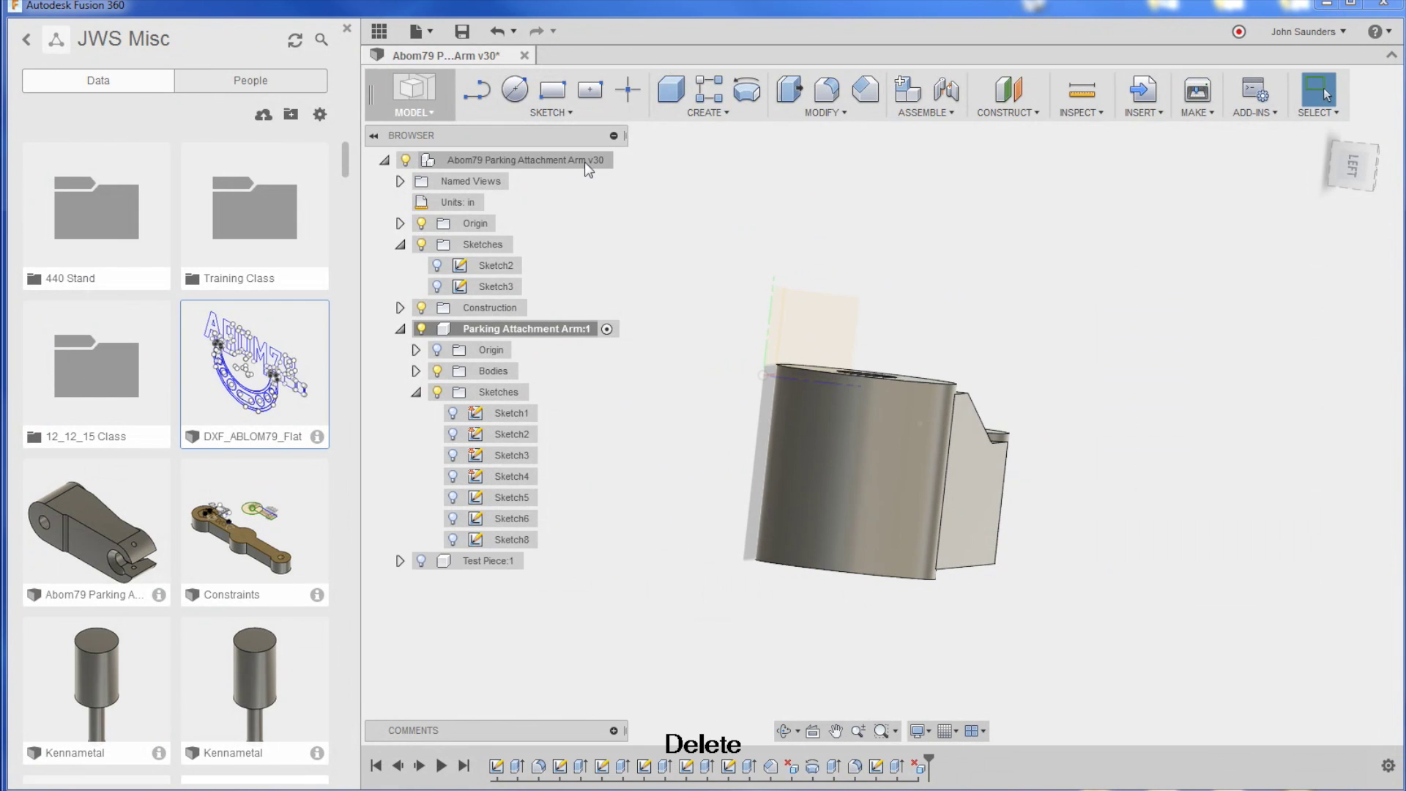
Activate the top-level assembly and insert DXF_ABLOM79_Flat into the current design
{"action": "left_click", "coordinate": [611, 162]}
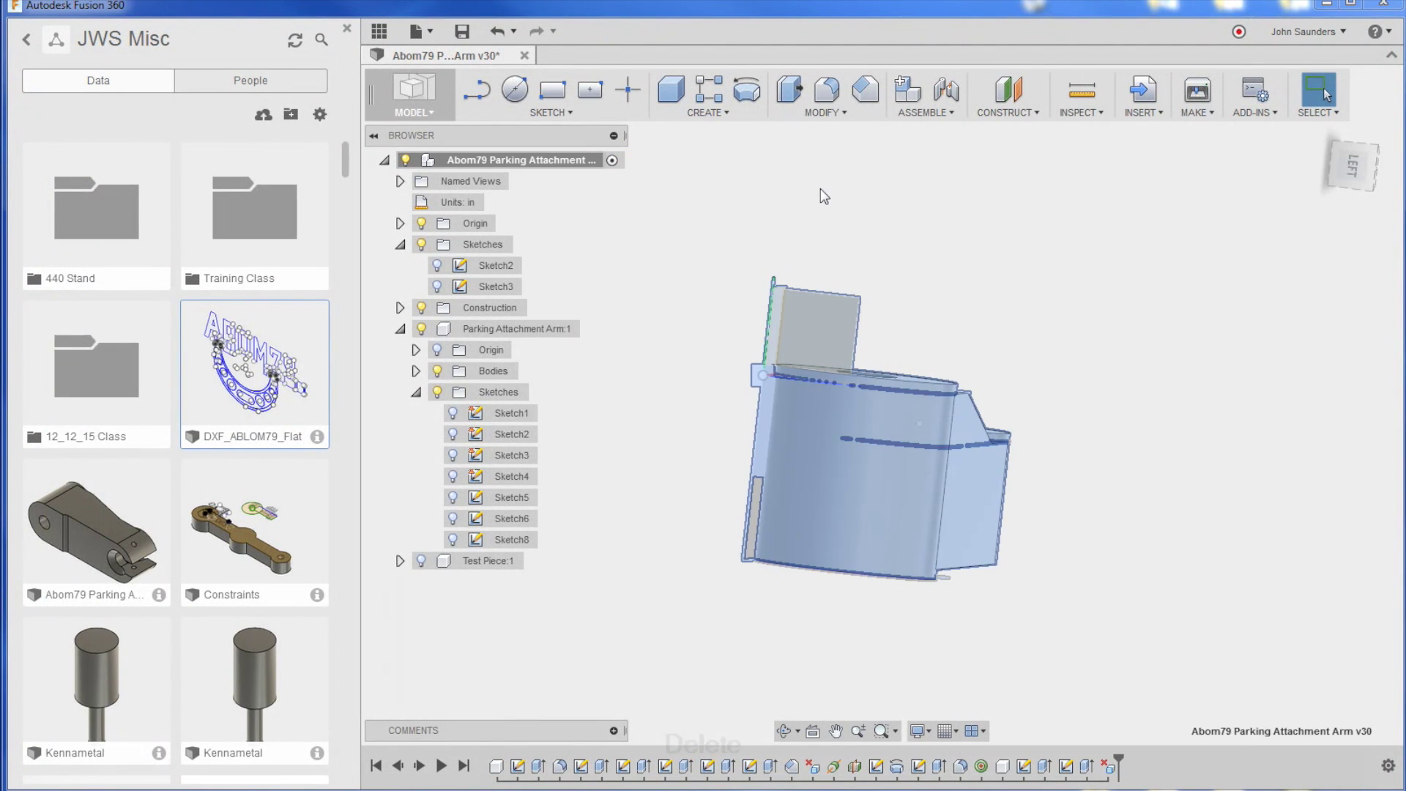
{"action": "left_click", "coordinate": [821, 162]}
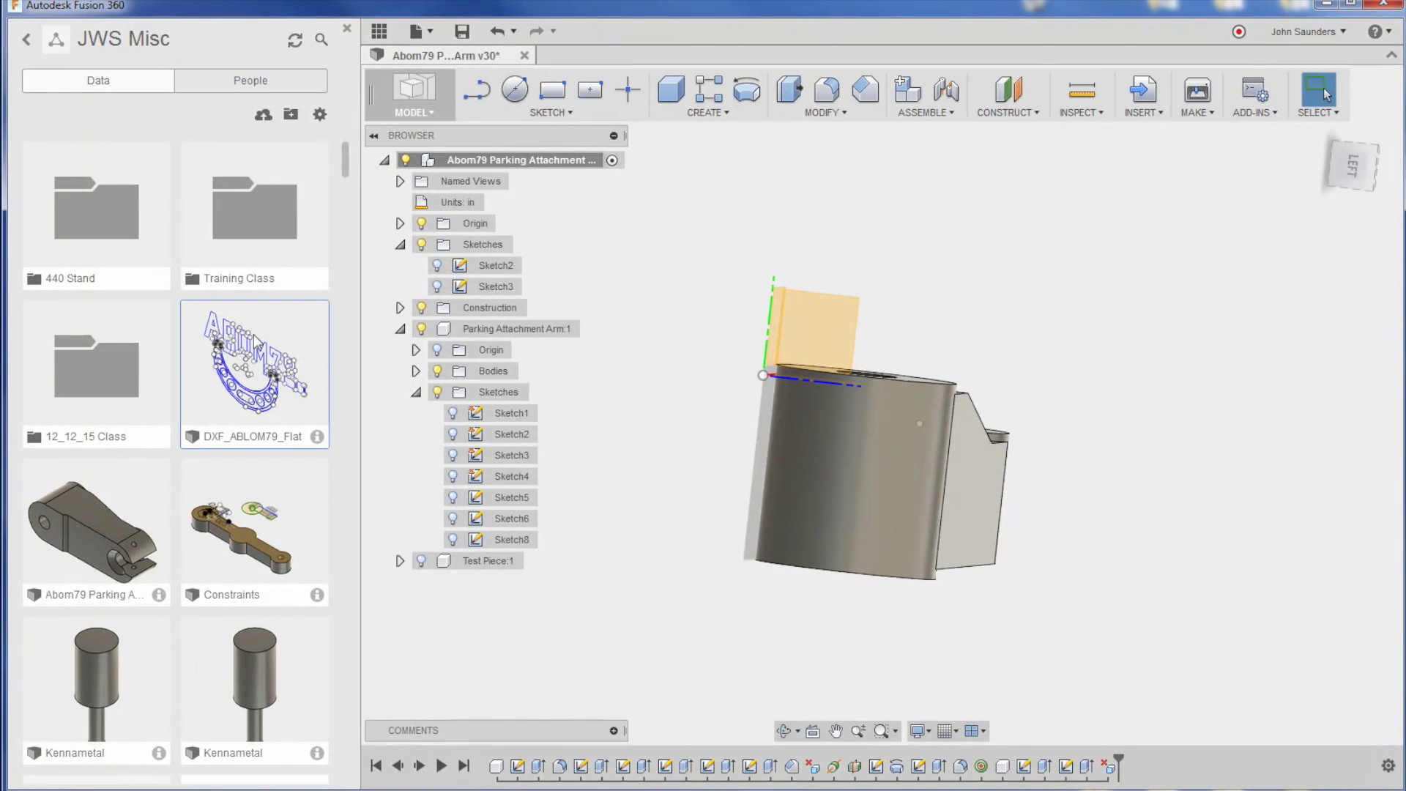
{"action": "left_click", "coordinate": [516, 329]}
{"action": "right_click", "coordinate": [295, 363]}
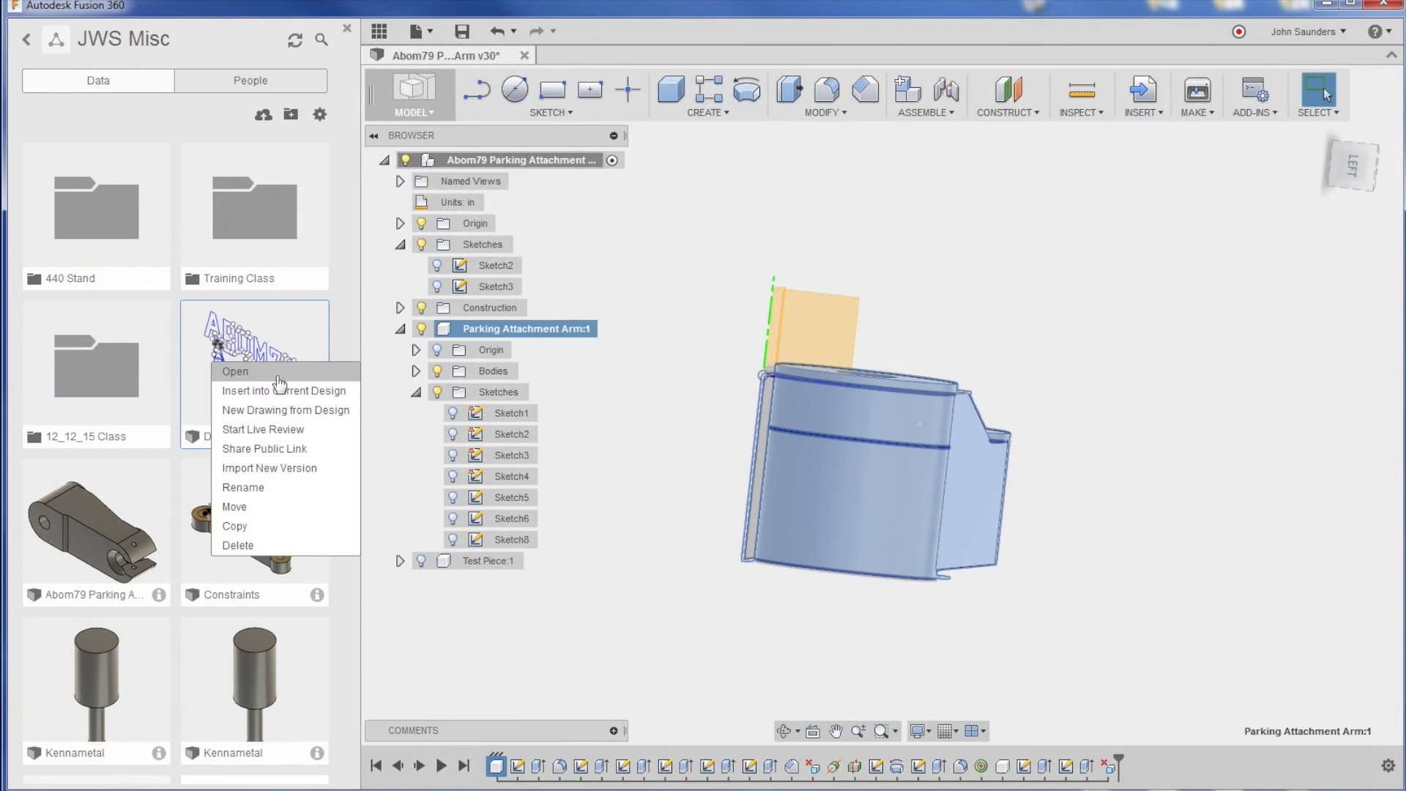
{"action": "left_click", "coordinate": [282, 392]}
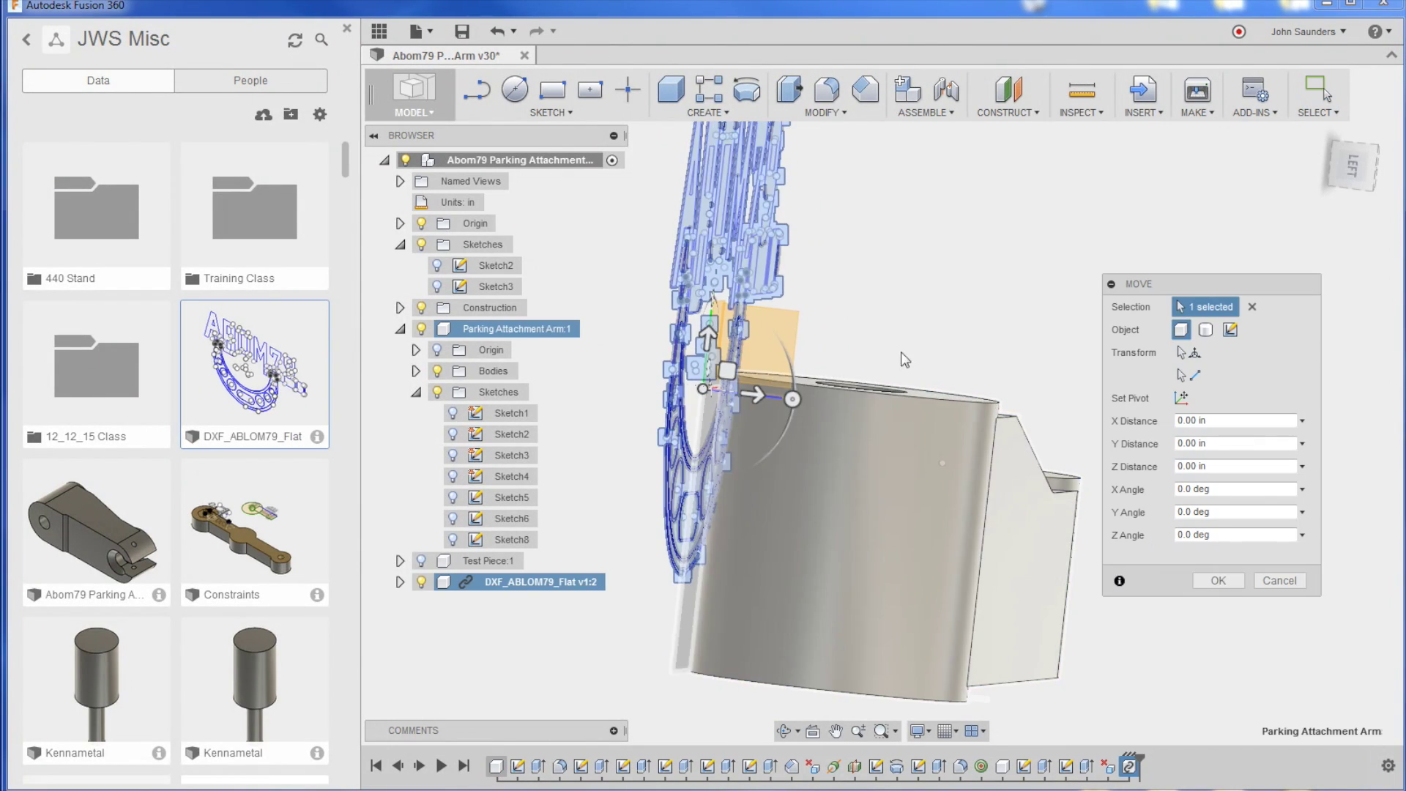
Rotate the logo -90° about X, raise it 4 in, and slide it over the arm
{"action": "left_click_drag", "start_coordinate": [867, 375], "coordinate": [842, 201]}
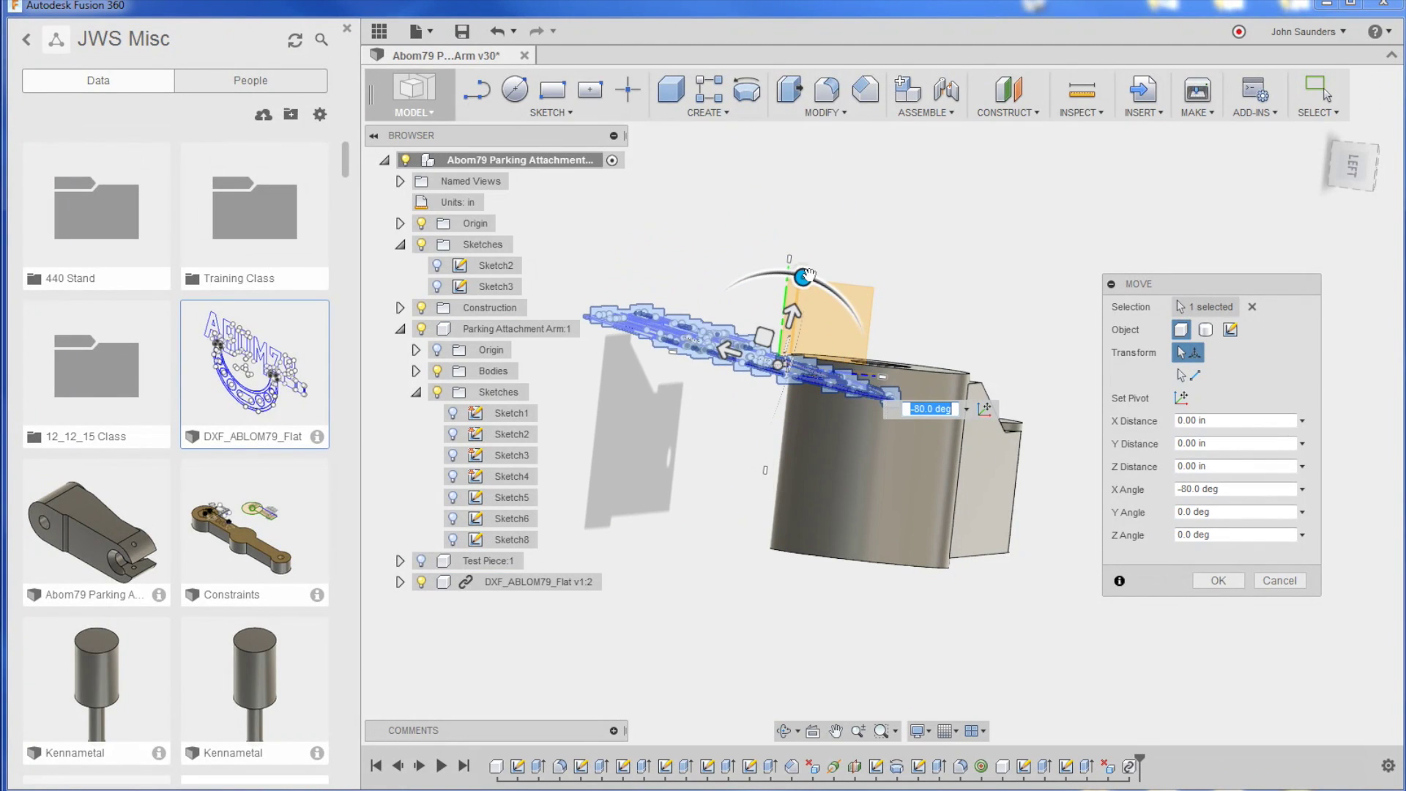
{"action": "left_click_drag", "start_coordinate": [790, 265], "coordinate": [791, 270]}
{"action": "key", "text": "F6"}
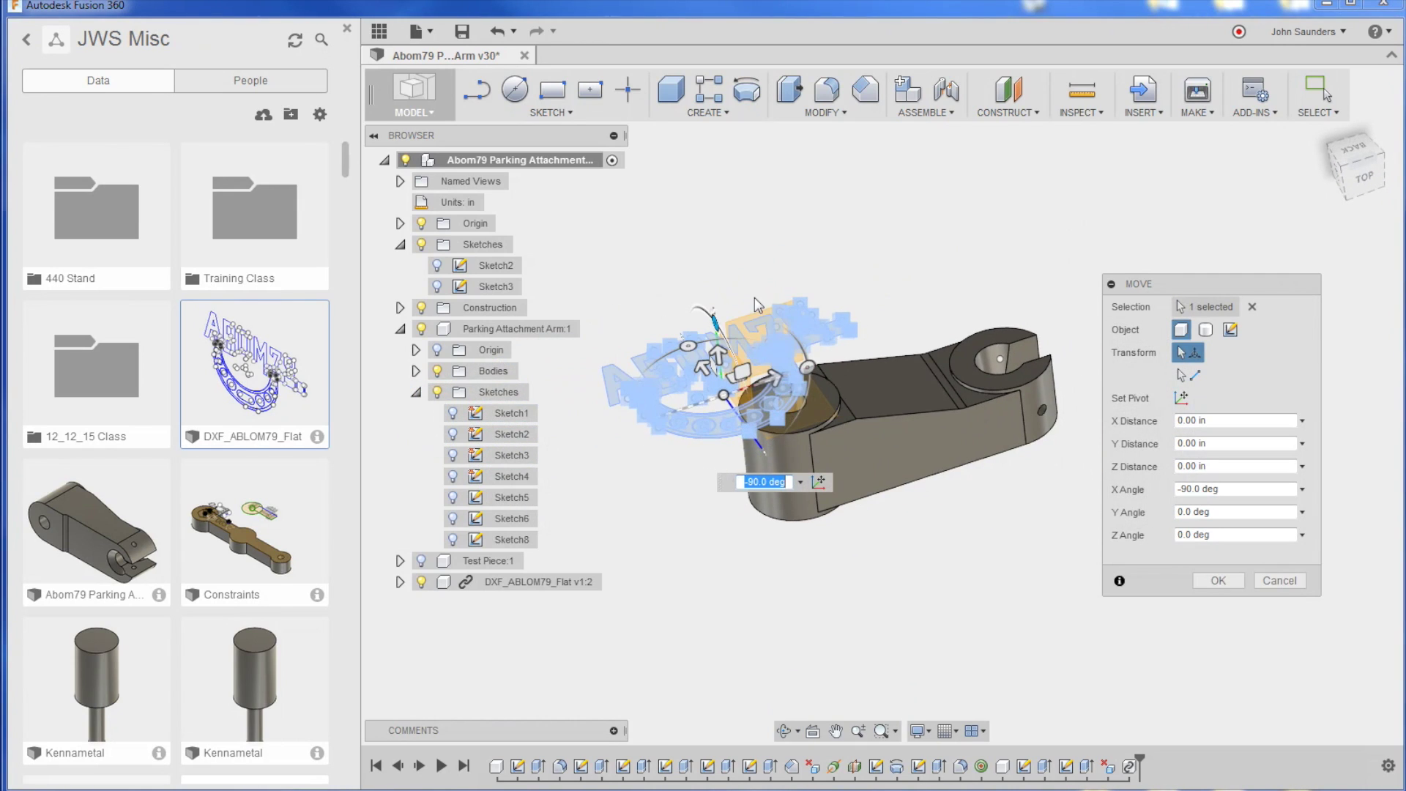
{"action": "left_click_drag", "start_coordinate": [707, 328], "coordinate": [677, 150]}
{"action": "left_click", "coordinate": [1349, 147]}
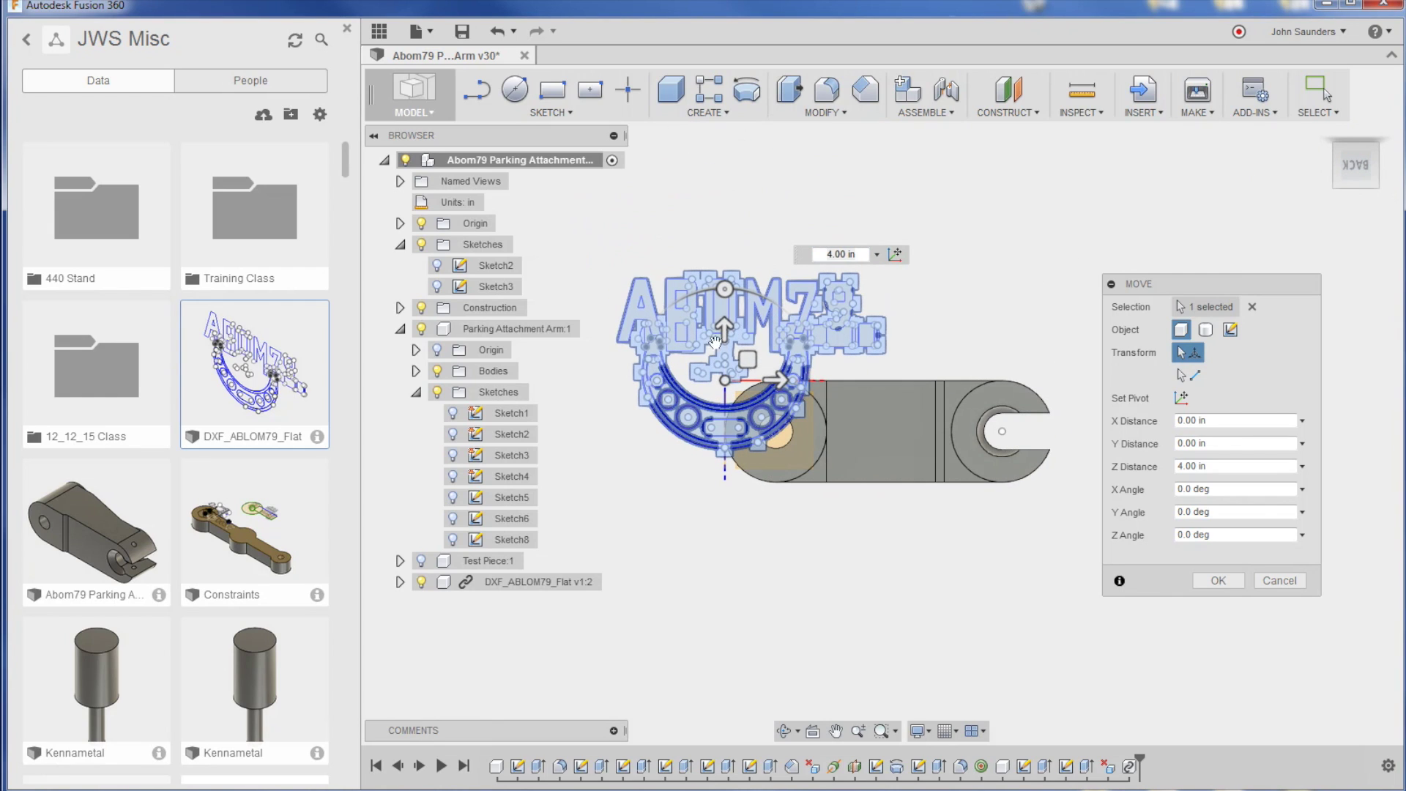
{"action": "mouse_move", "coordinate": [749, 360]}
{"action": "left_mouse_down"}
{"action": "mouse_move", "coordinate": [898, 415]}
{"action": "mouse_move", "coordinate": [891, 428]}
{"action": "left_mouse_up"}
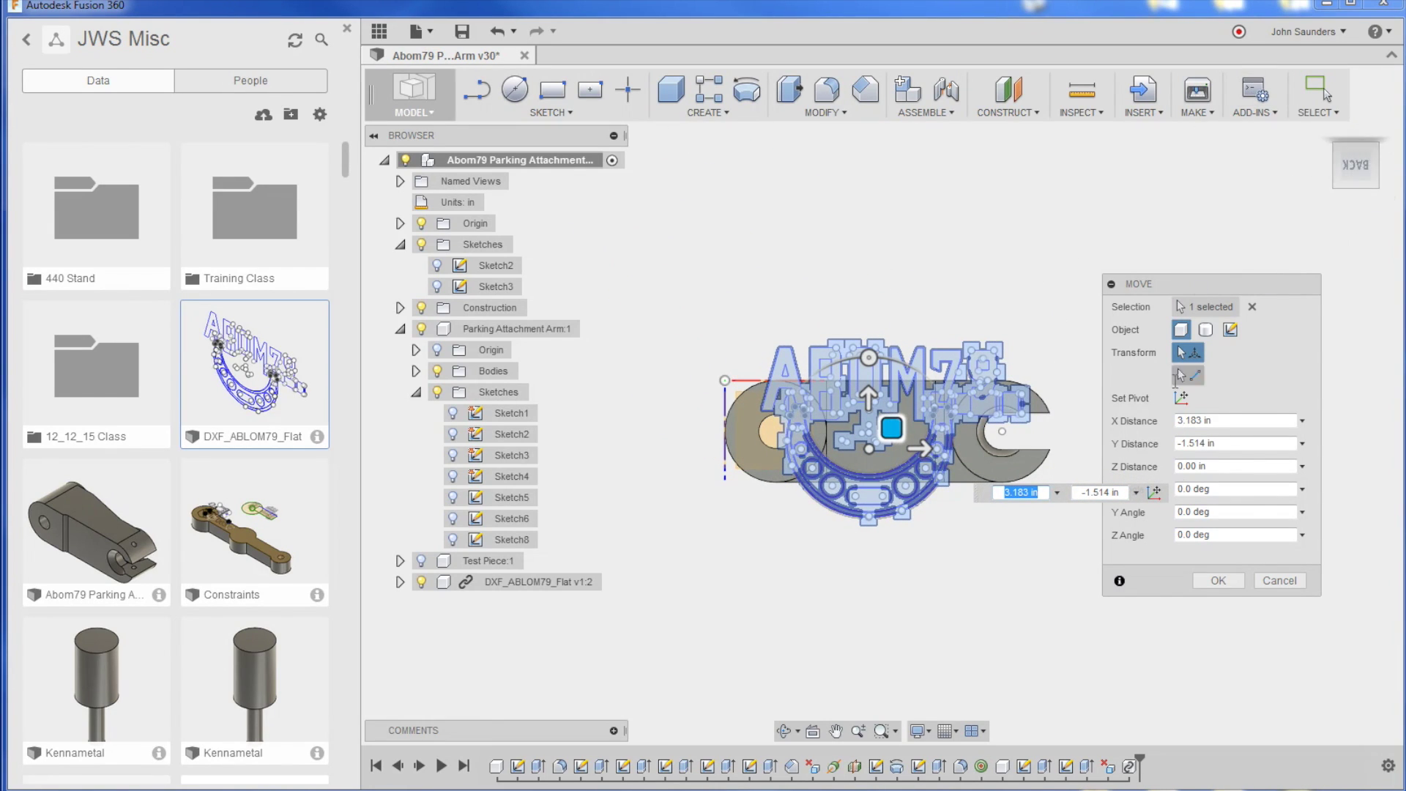
{"action": "left_click", "coordinate": [1218, 581]}
{"action": "middle_click_drag", "start_coordinate": [1024, 288], "coordinate": [705, 293], "text": "shift"}
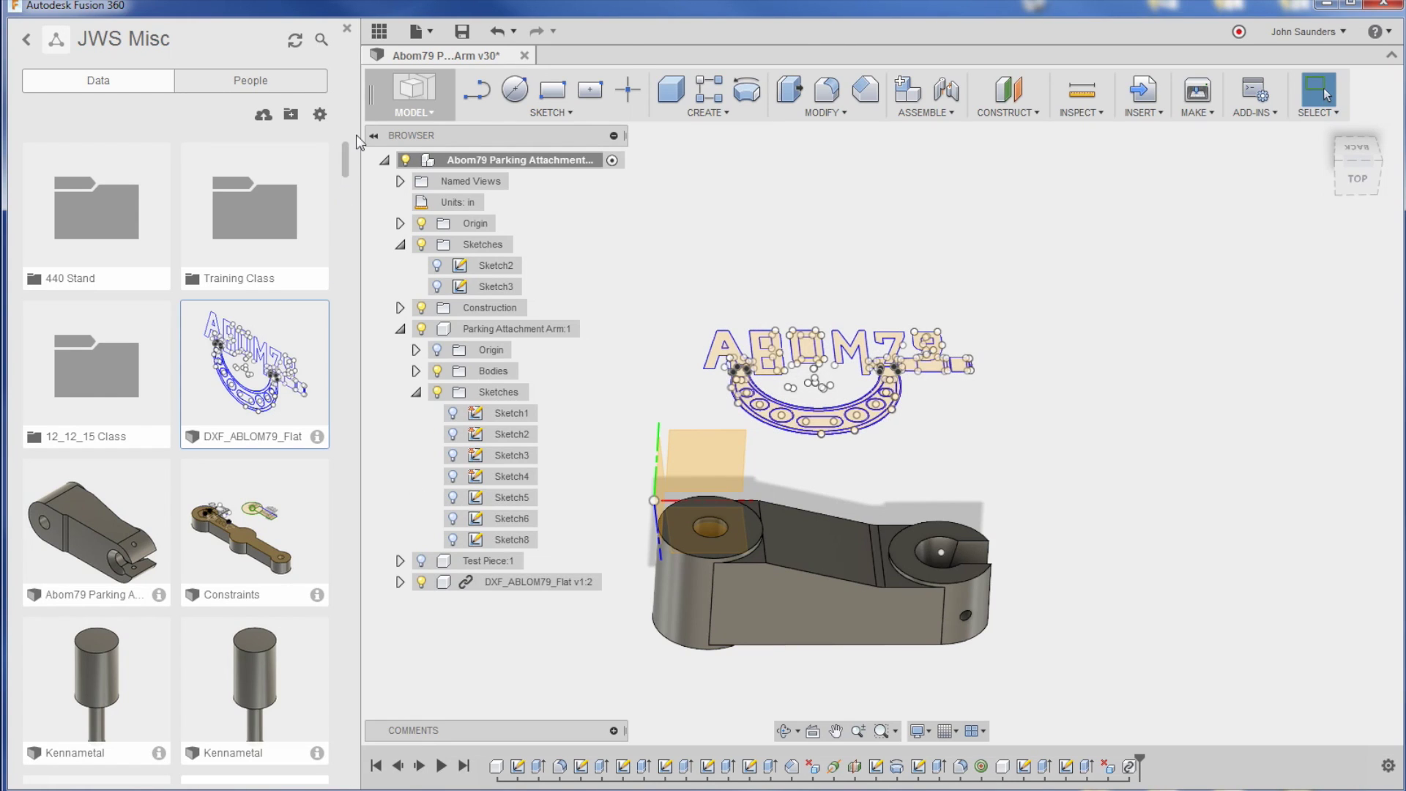
Close the Data Panel and apply Break Link to the DXF_ABLOM79_Flat component
{"action": "left_click", "coordinate": [347, 28]}
{"action": "right_click", "coordinate": [146, 583]}
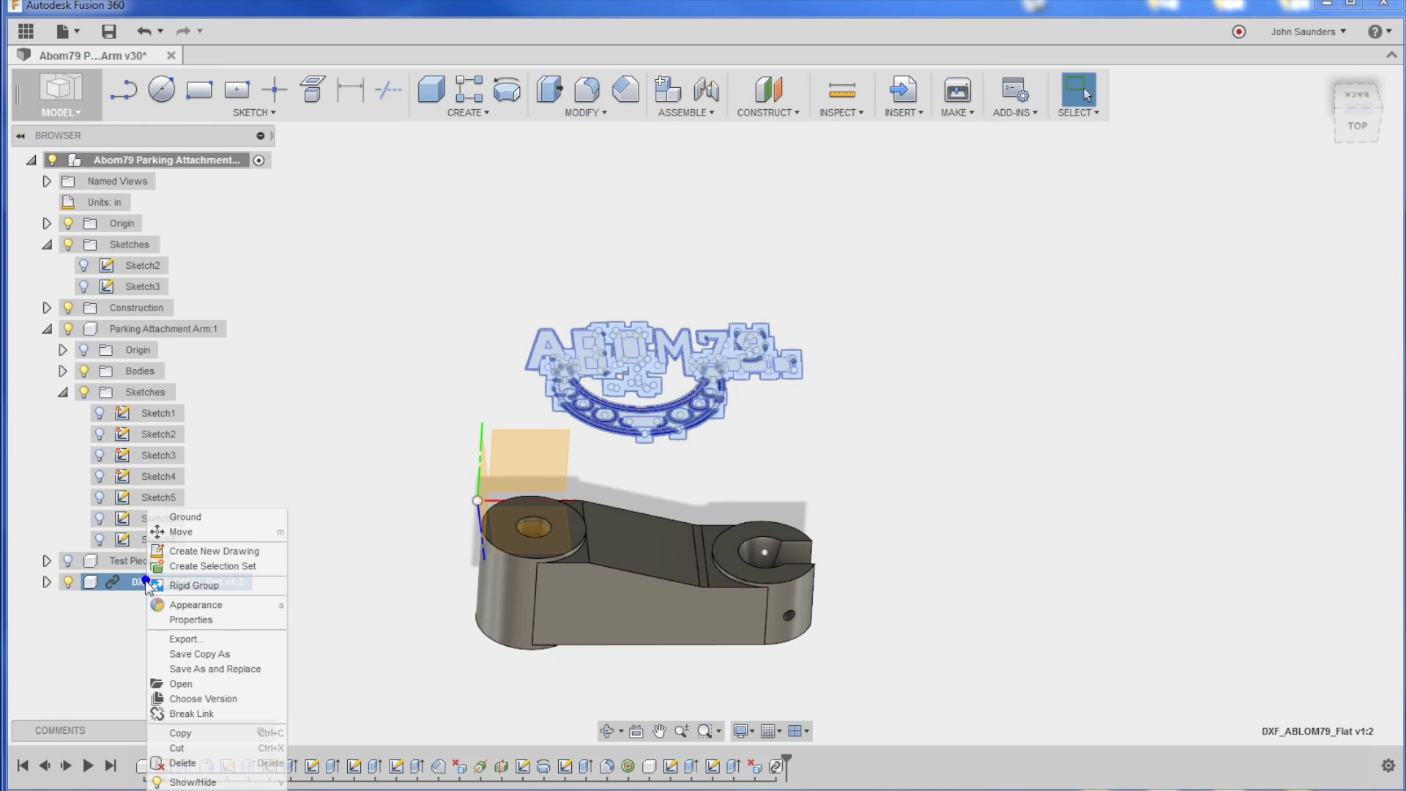
{"action": "left_click", "coordinate": [211, 715]}
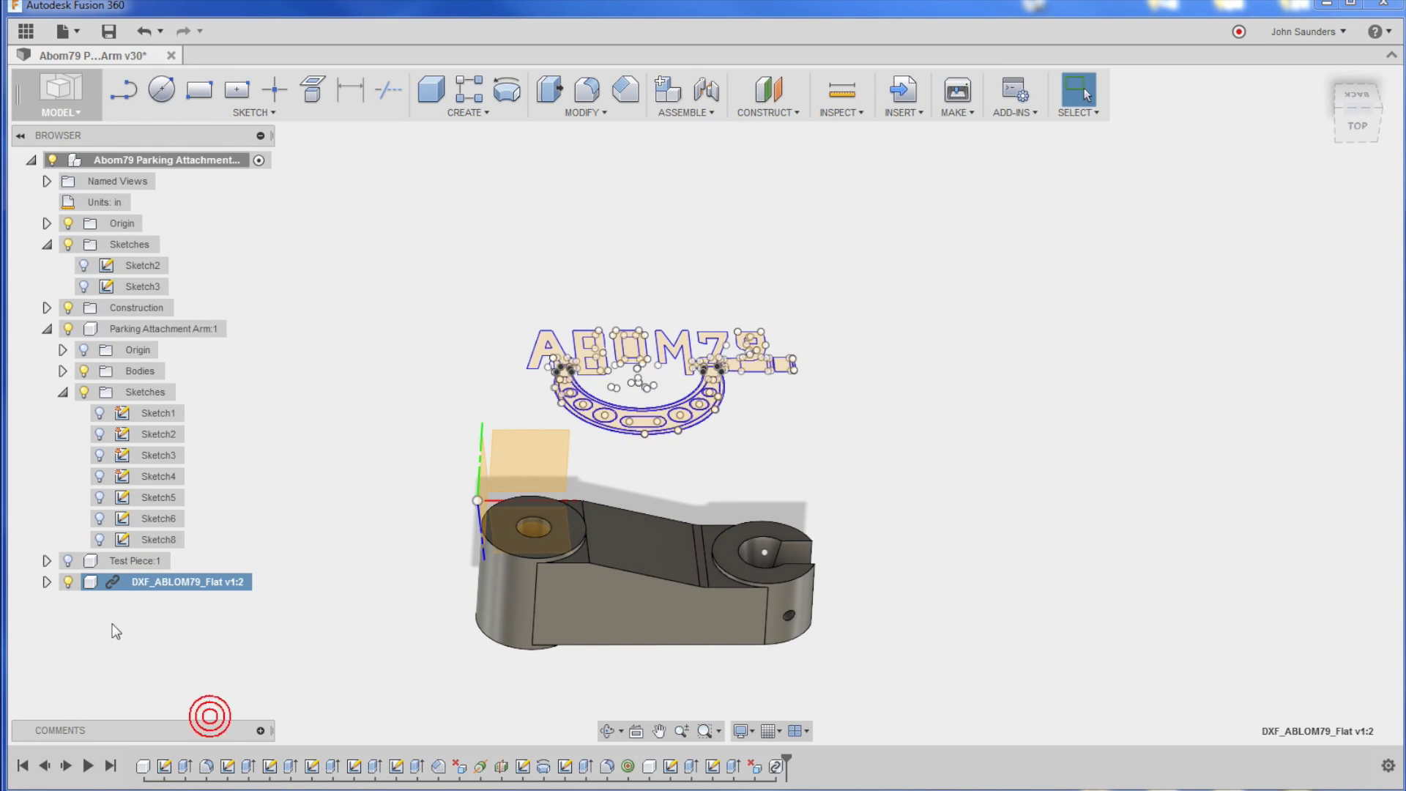
{"action": "scroll", "coordinate": [501, 358], "scroll_direction": "up", "scroll_amount": 2}
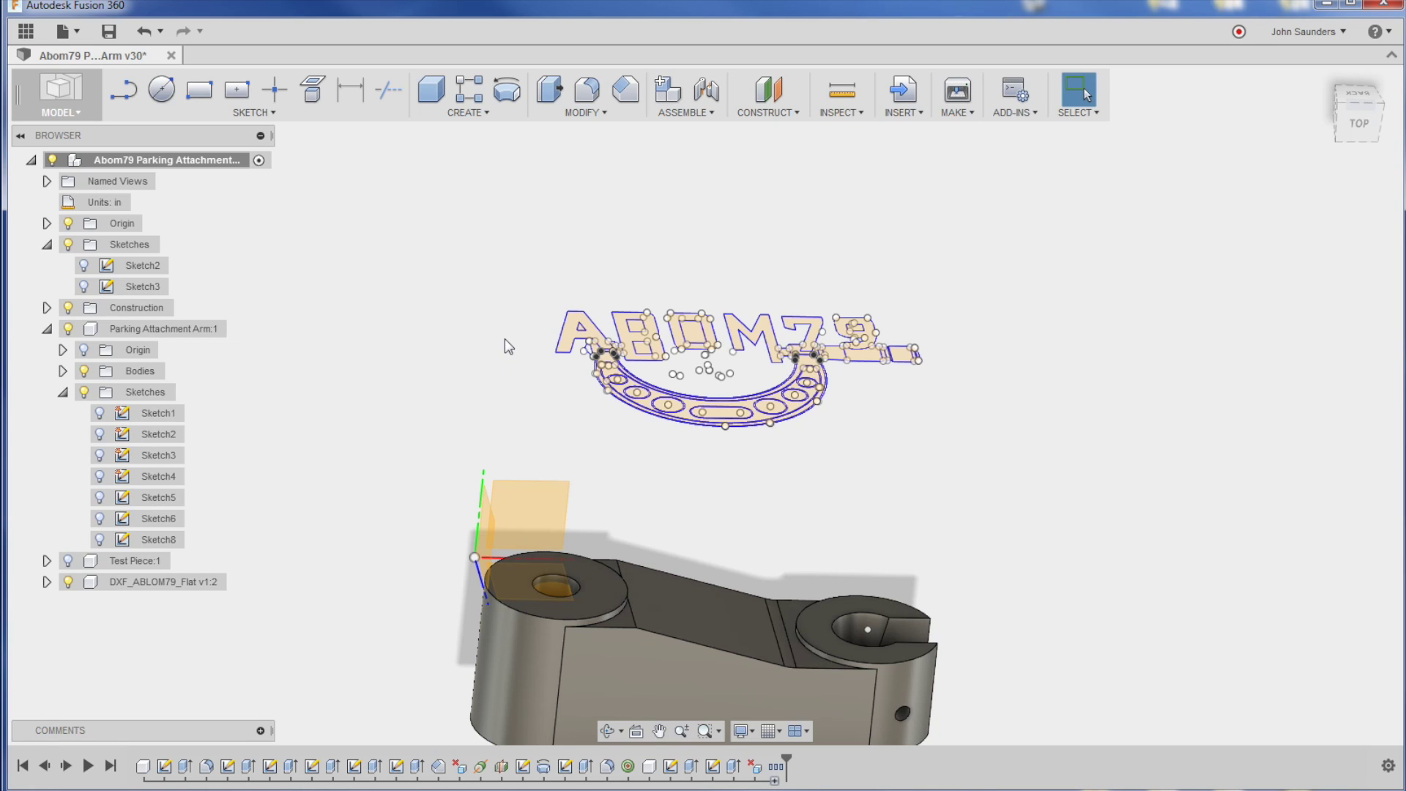
{"action": "scroll", "coordinate": [445, 332], "scroll_direction": "up", "scroll_amount": 5}
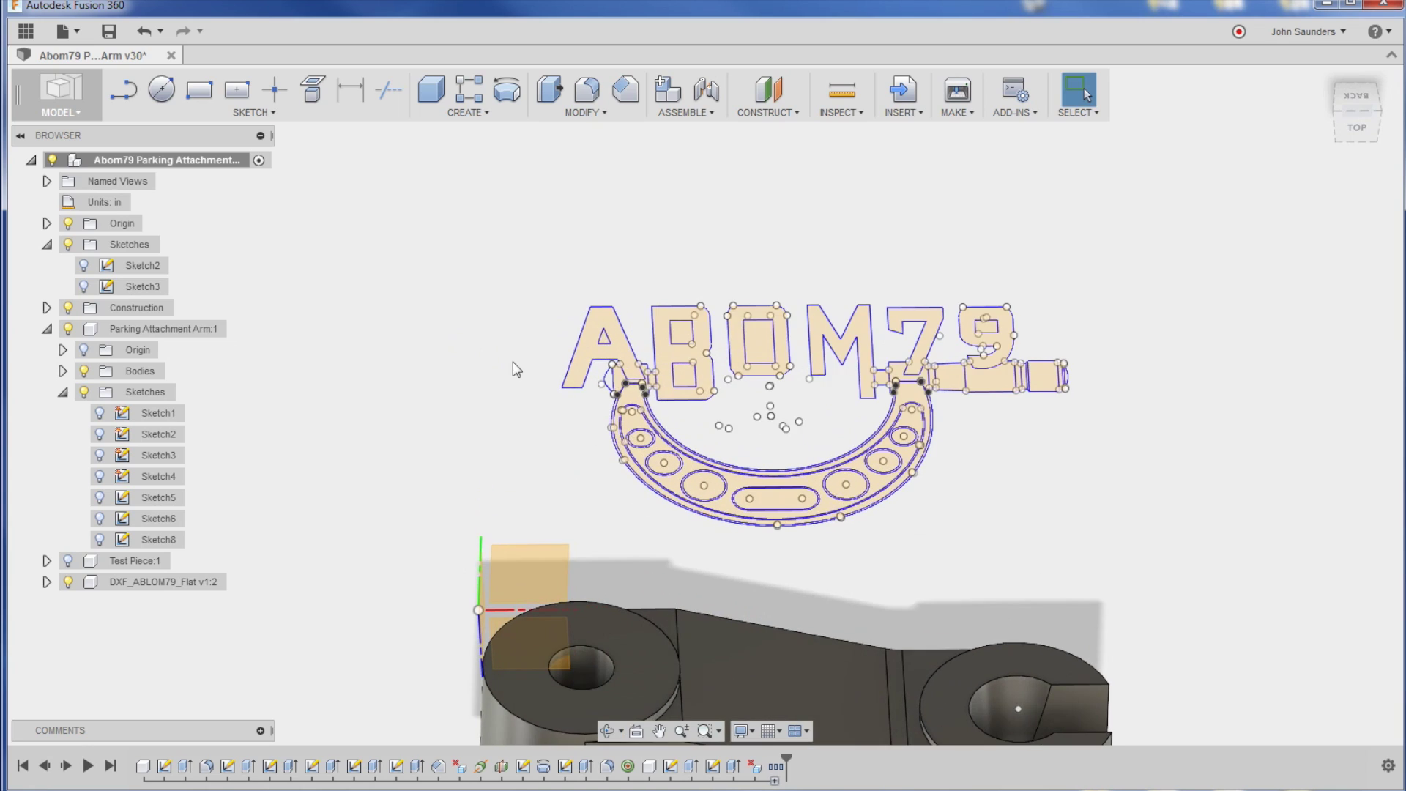
{"action": "middle_click_drag", "start_coordinate": [514, 368], "coordinate": [394, 243]}
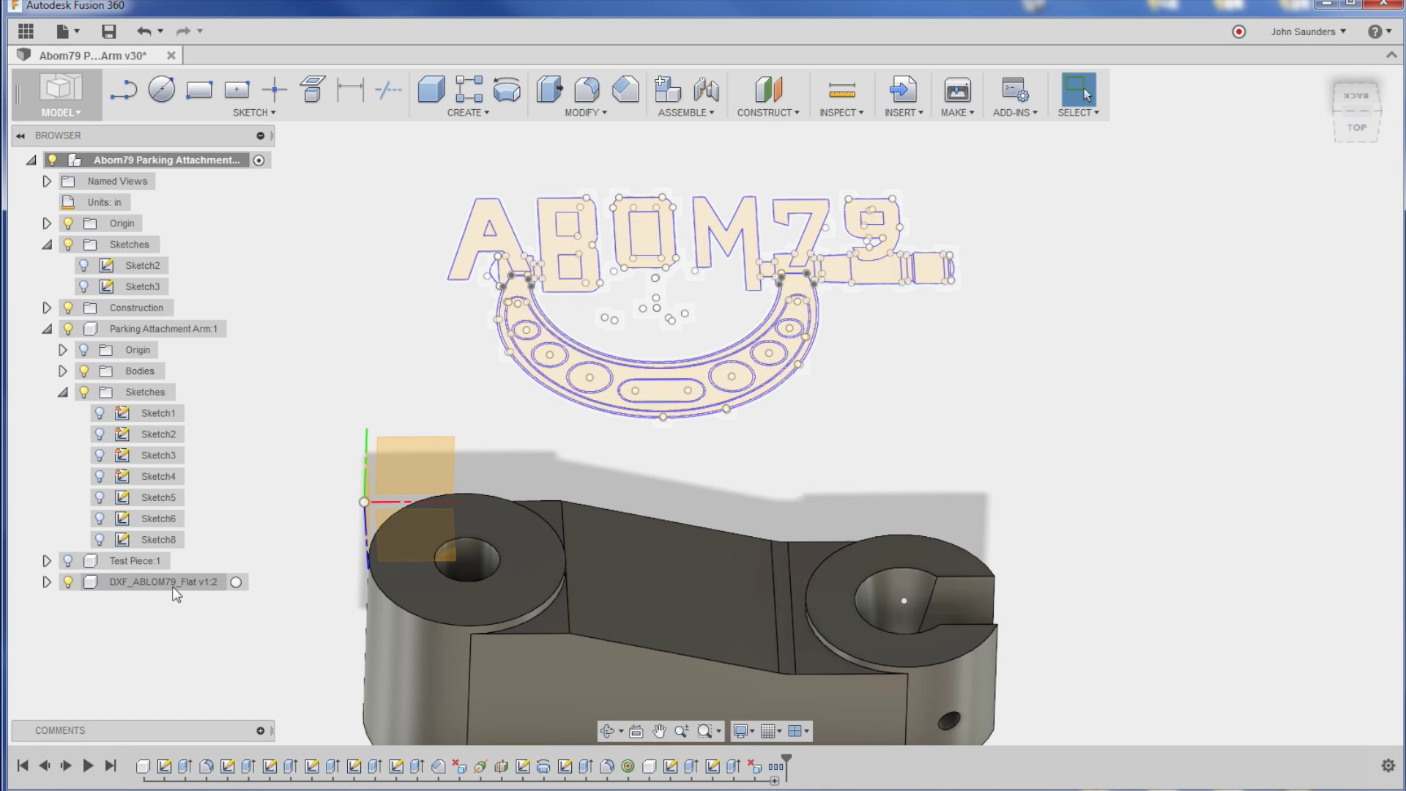
Activate DXF_ABLOM79_Flat and window-select all the logo profiles for extrusion
{"action": "left_click", "coordinate": [235, 581]}
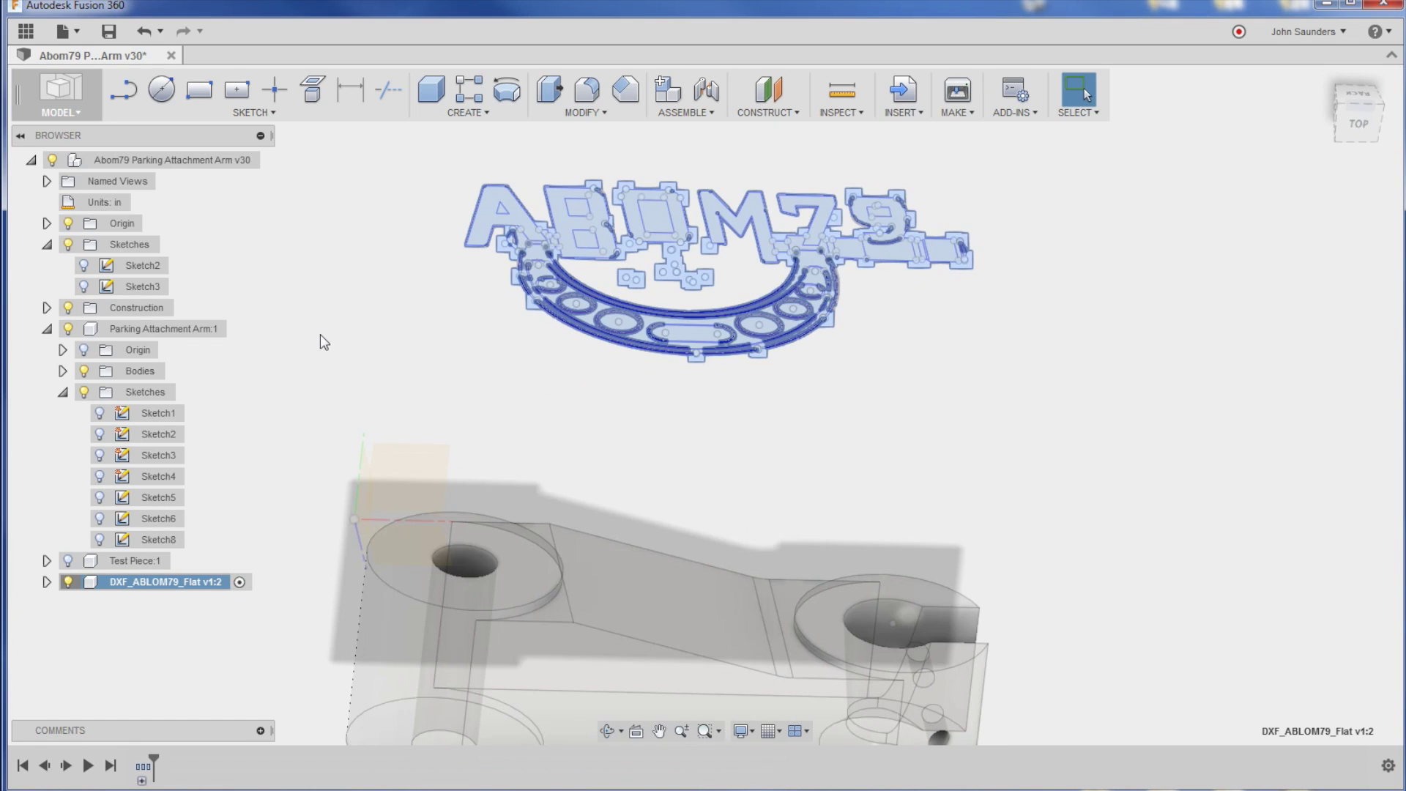
{"action": "key", "text": "q"}
{"action": "middle_click_drag", "start_coordinate": [345, 247], "coordinate": [376, 183], "text": "shift"}
{"action": "mouse_move", "coordinate": [355, 179]}
{"action": "left_mouse_down"}
{"action": "mouse_move", "coordinate": [810, 362]}
{"action": "mouse_move", "coordinate": [1056, 502]}
{"action": "mouse_move", "coordinate": [1058, 526]}
{"action": "left_mouse_up"}
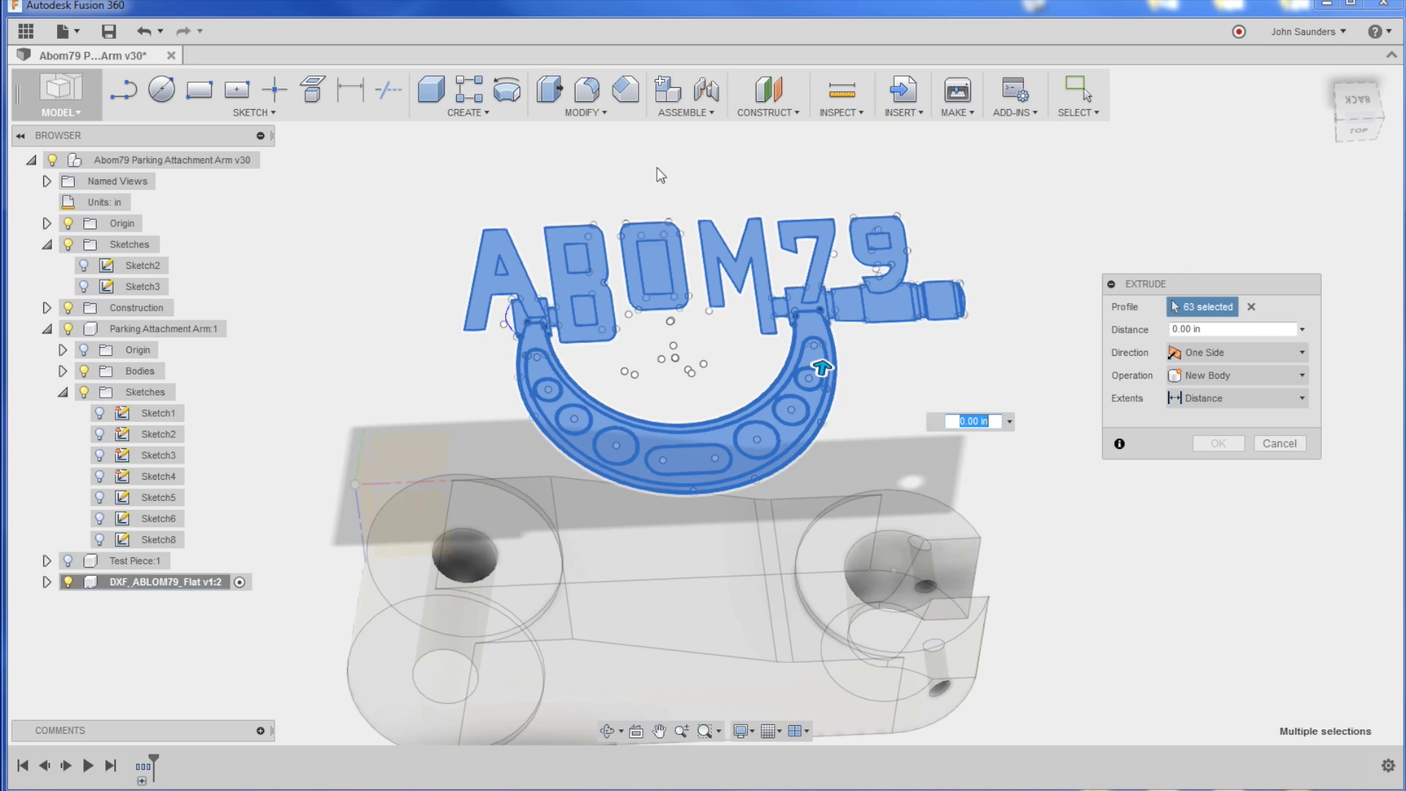
Exclude the inner holes of the B, 9 and O and the six round arch holes
{"action": "left_click", "coordinate": [577, 257]}
{"action": "left_click", "coordinate": [595, 302]}
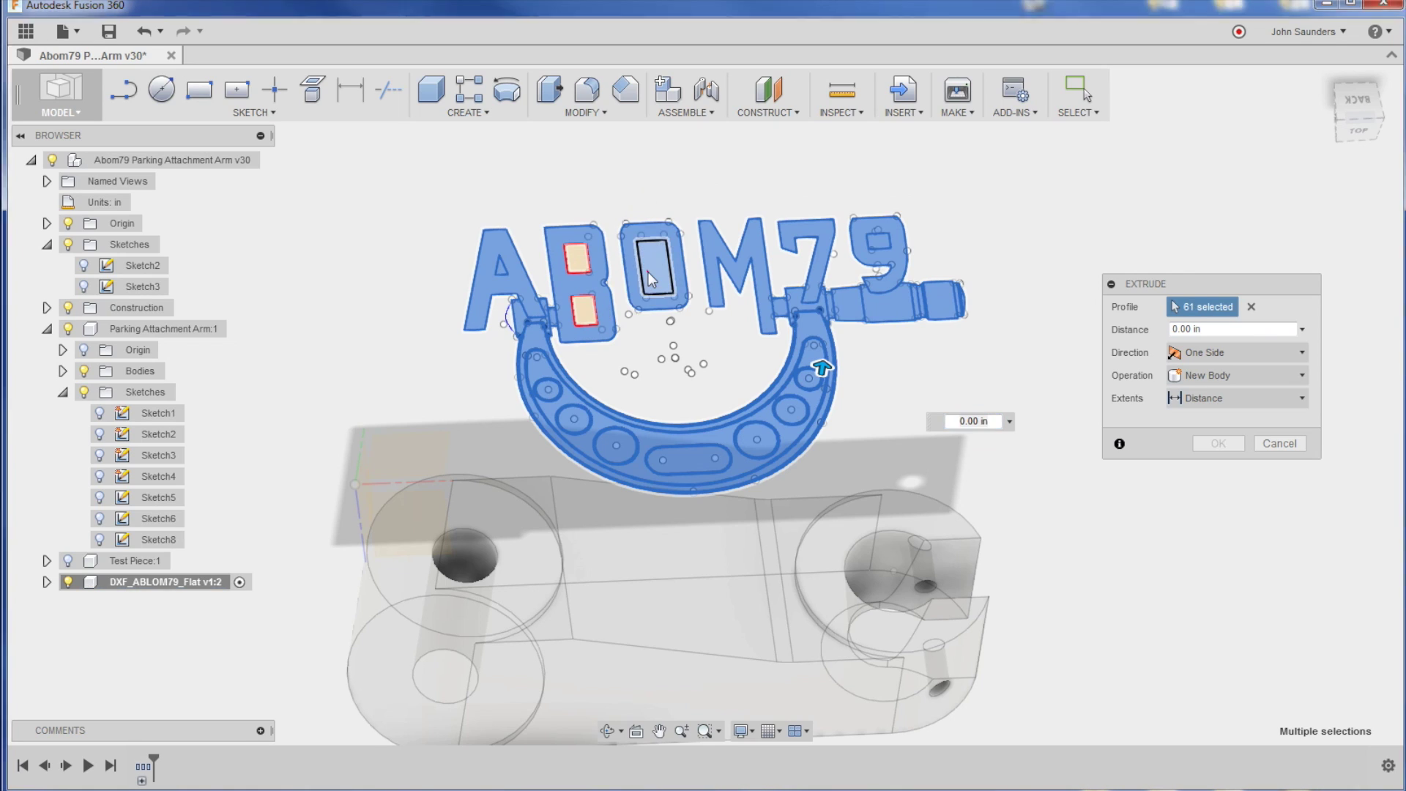
{"action": "left_click", "coordinate": [878, 241]}
{"action": "scroll", "coordinate": [895, 244], "scroll_direction": "up", "scroll_amount": 2}
{"action": "left_click", "coordinate": [895, 244]}
{"action": "left_click", "coordinate": [410, 440]}
{"action": "left_click", "coordinate": [445, 480]}
{"action": "left_click", "coordinate": [497, 513]}
{"action": "left_click", "coordinate": [713, 505]}
{"action": "left_click", "coordinate": [746, 468]}
{"action": "left_click", "coordinate": [773, 426]}
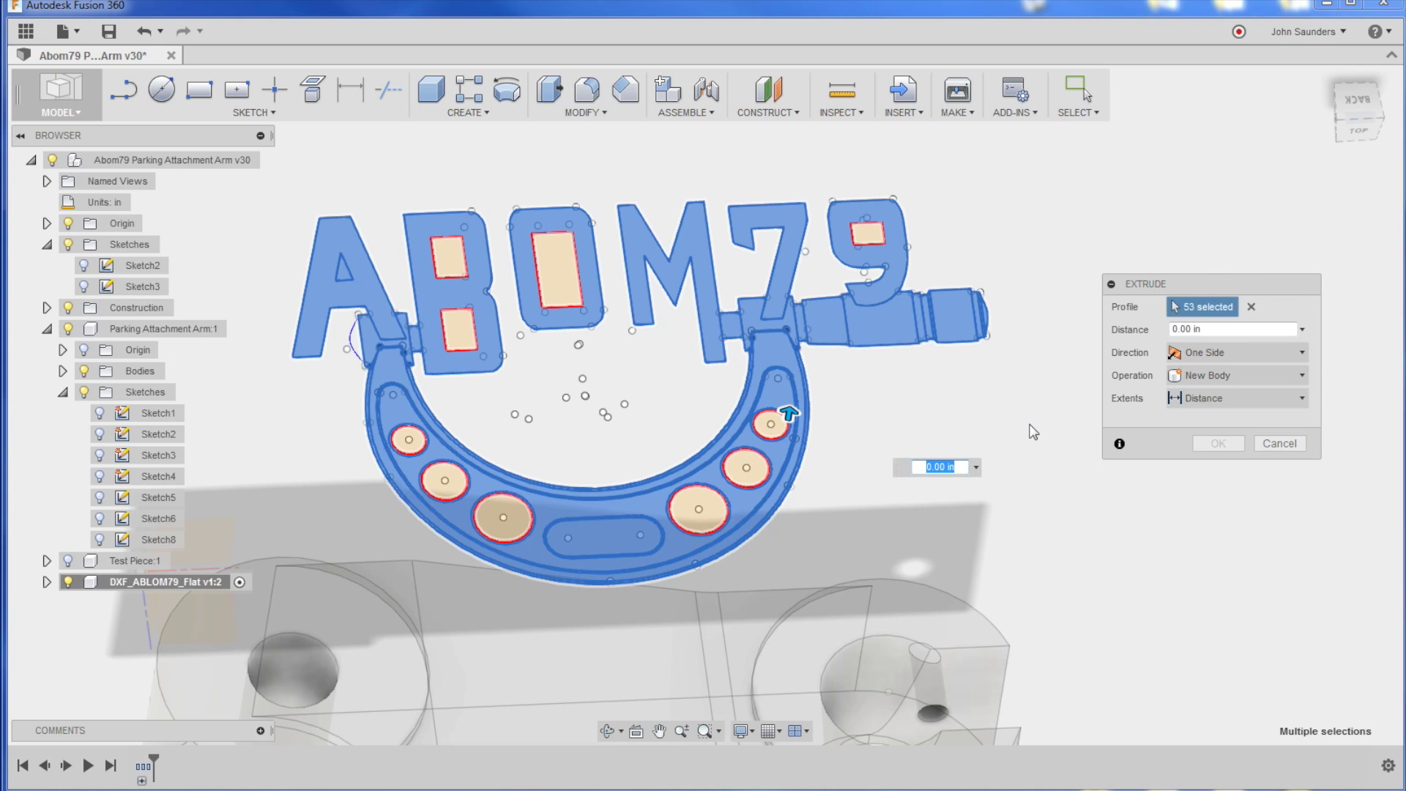
Set the extrusion depth to 0.25 in and commit it
{"action": "key", "text": "Delete"}
{"action": "type", "text": ".25"}
{"action": "key", "text": "Return"}
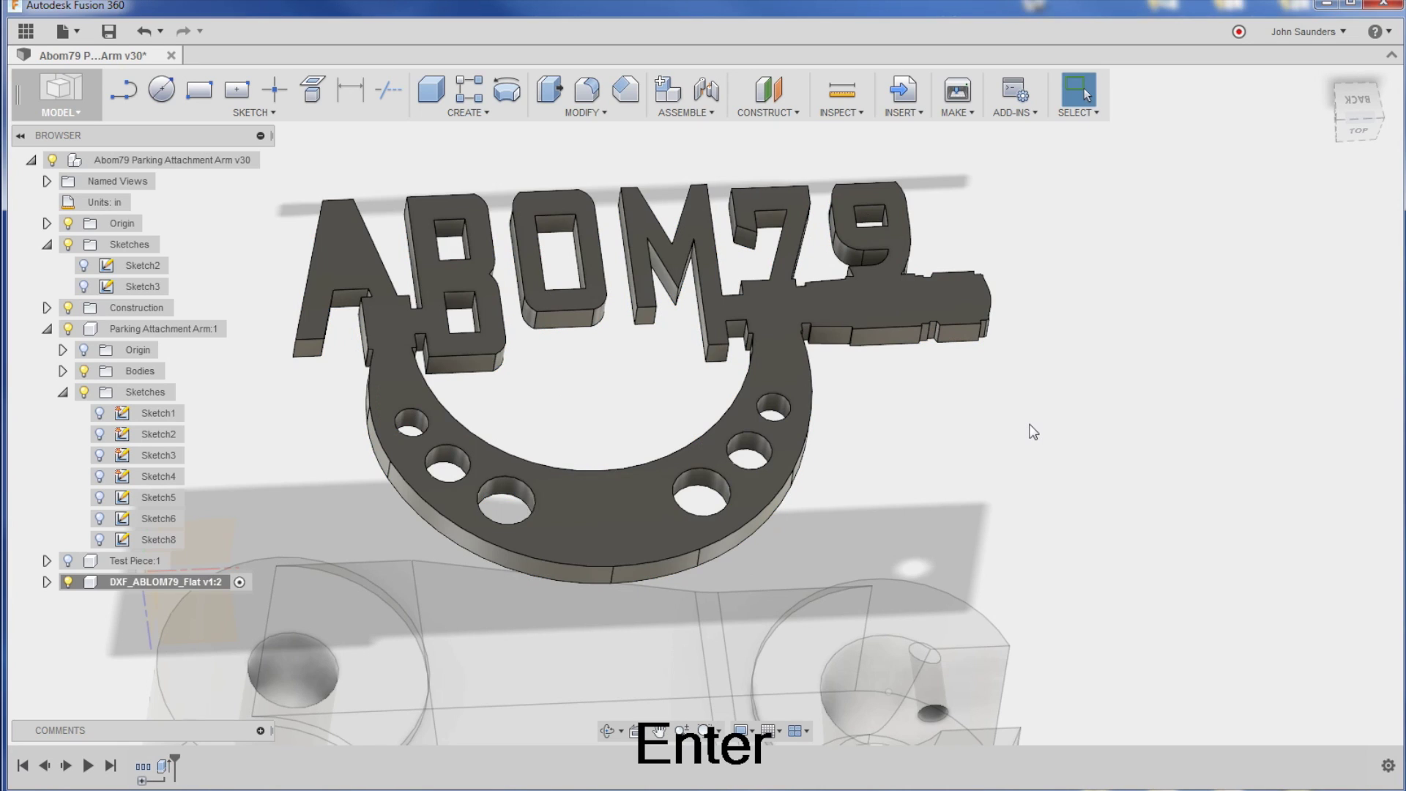
{"action": "mouse_move", "coordinate": [1028, 442]}
{"action": "middle_mouse_down", "text": "shift"}
{"action": "mouse_move", "coordinate": [1067, 408]}
{"action": "mouse_move", "coordinate": [608, 702]}
{"action": "mouse_move", "coordinate": [360, 278]}
{"action": "mouse_move", "coordinate": [176, 533]}
{"action": "middle_mouse_up", "text": "shift"}
Edit the logo's 0.25 in extrusion to exclude the A's inner triangle profile
{"action": "left_click", "coordinate": [46, 582]}
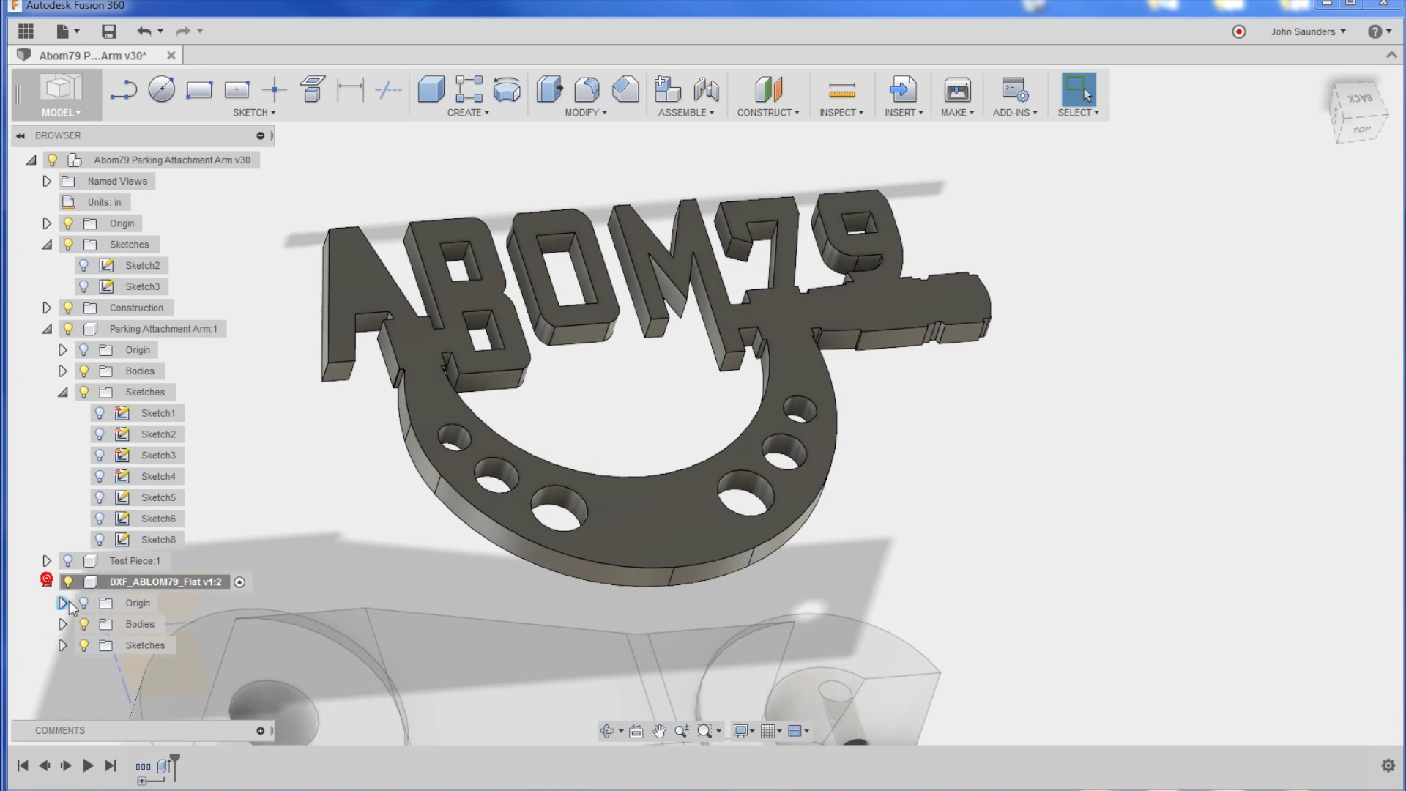
{"action": "left_click", "coordinate": [164, 766]}
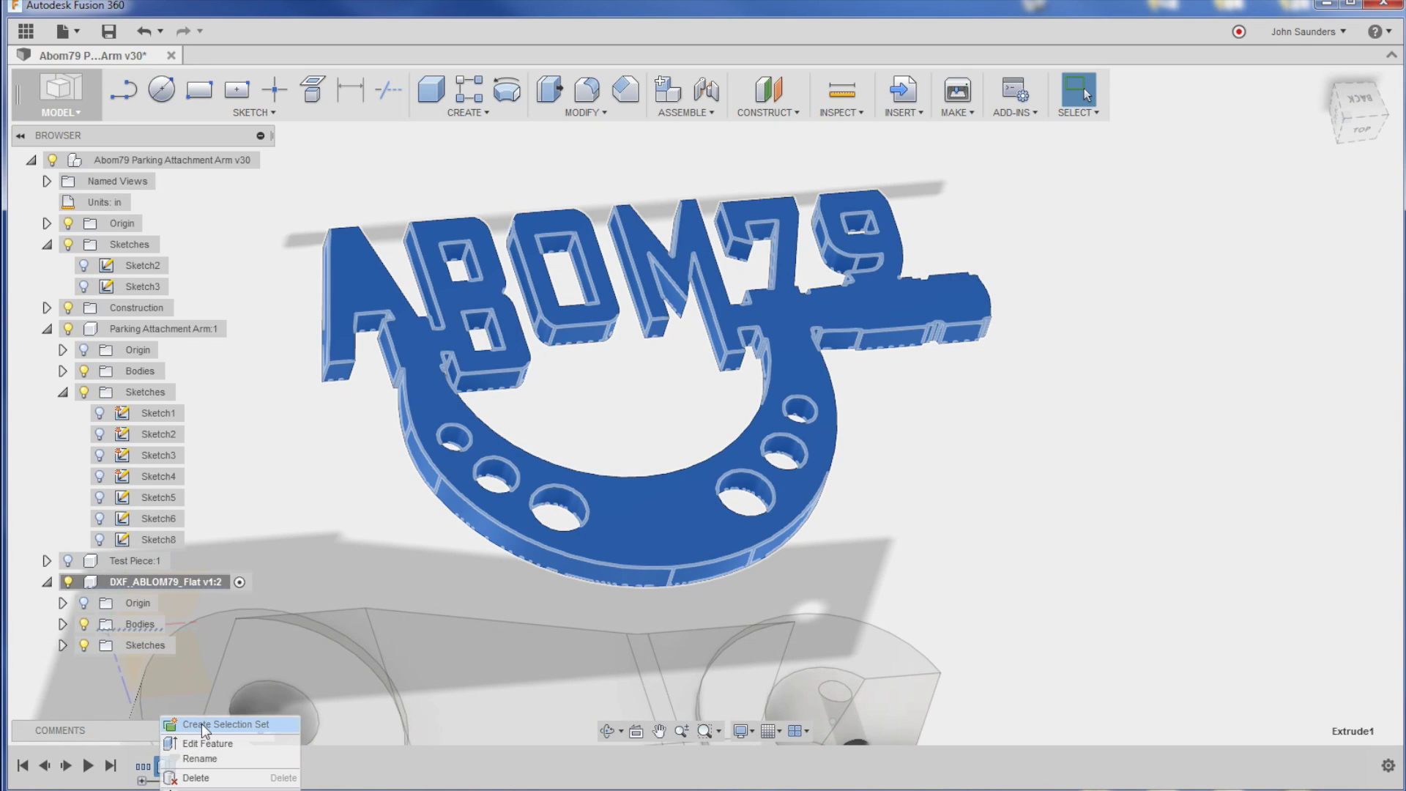
{"action": "double_click", "coordinate": [163, 766]}
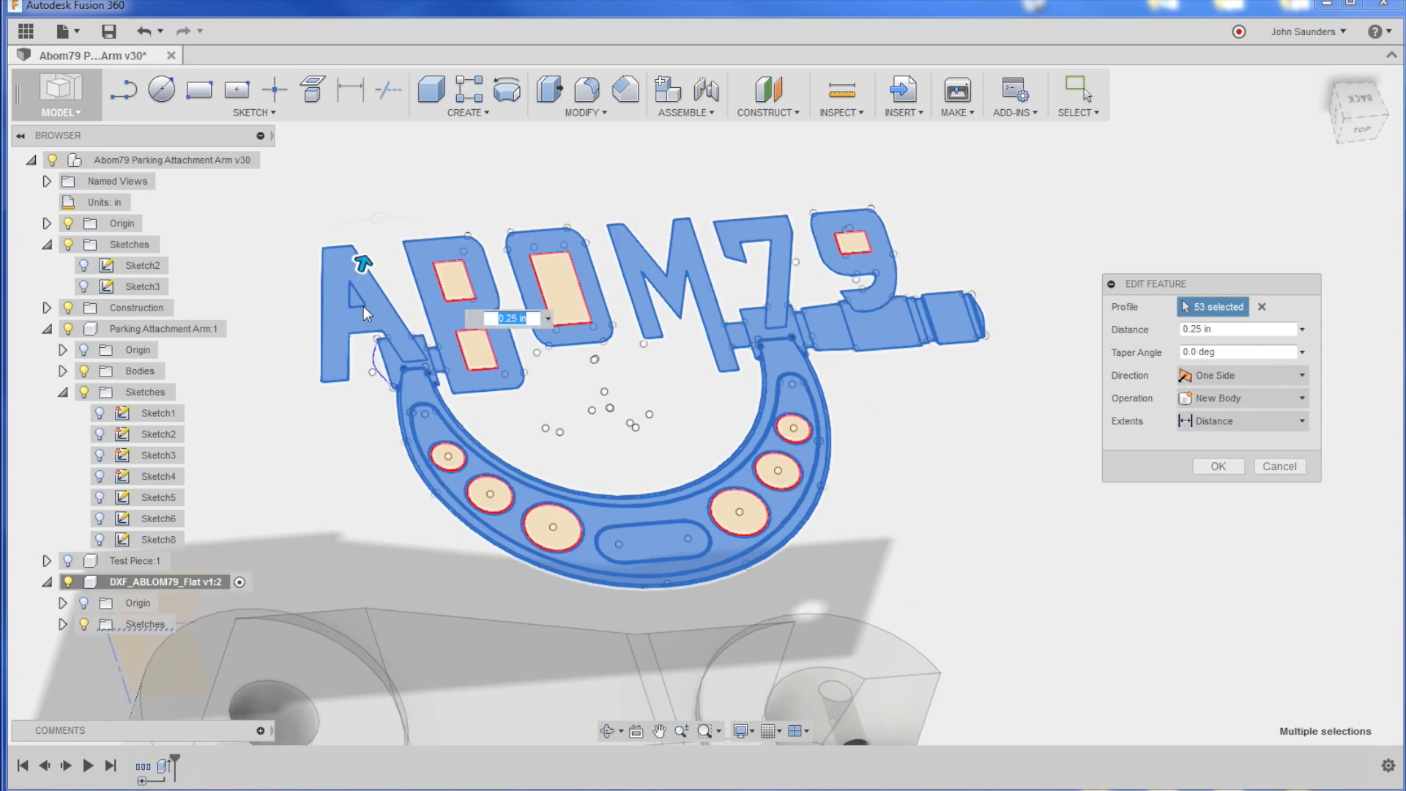
{"action": "left_click", "coordinate": [356, 297]}
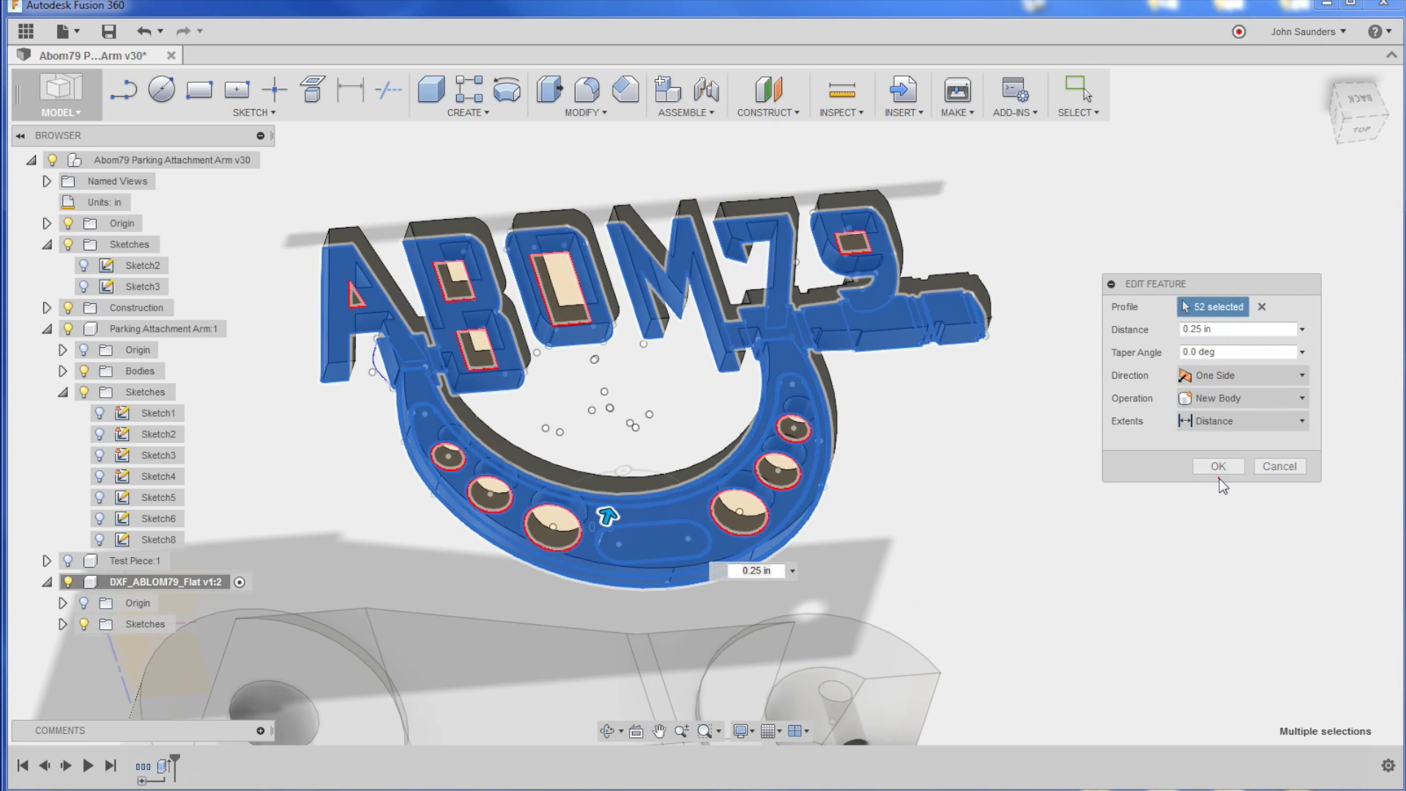
{"action": "left_click", "coordinate": [1218, 469]}
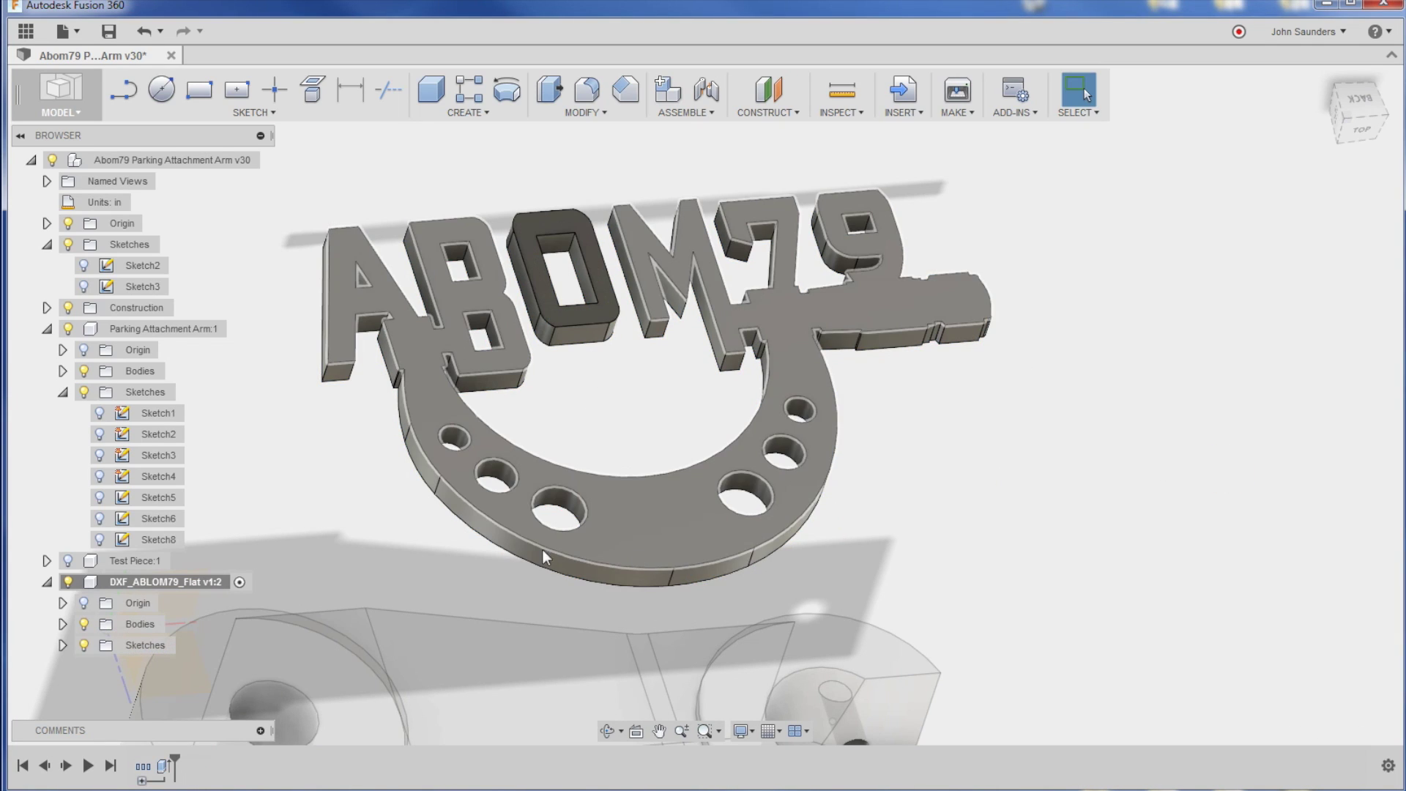
Toggle the arch's slot profile in the logo extrusion, then reopen the feature for editing
{"action": "right_click", "coordinate": [162, 769]}
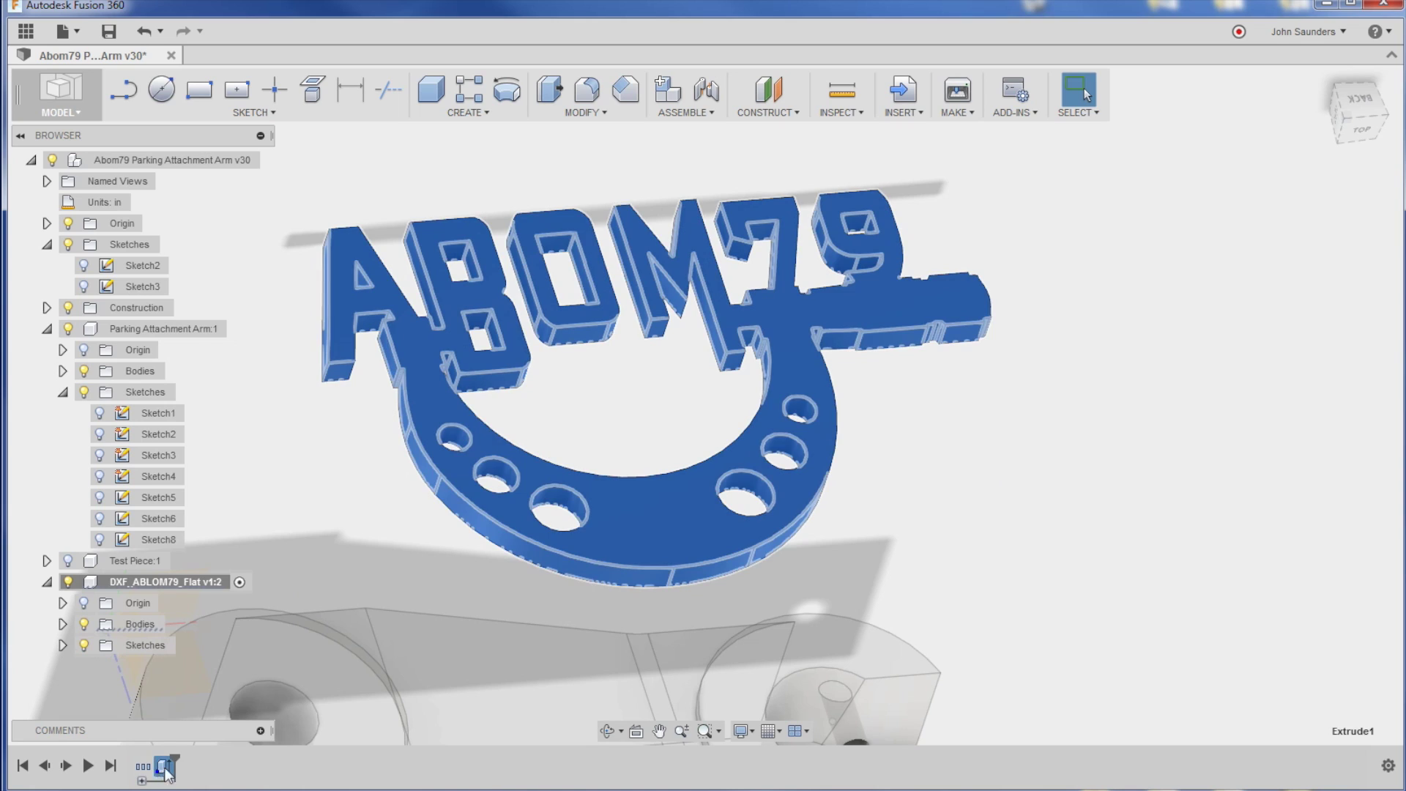
{"action": "left_click", "coordinate": [194, 741]}
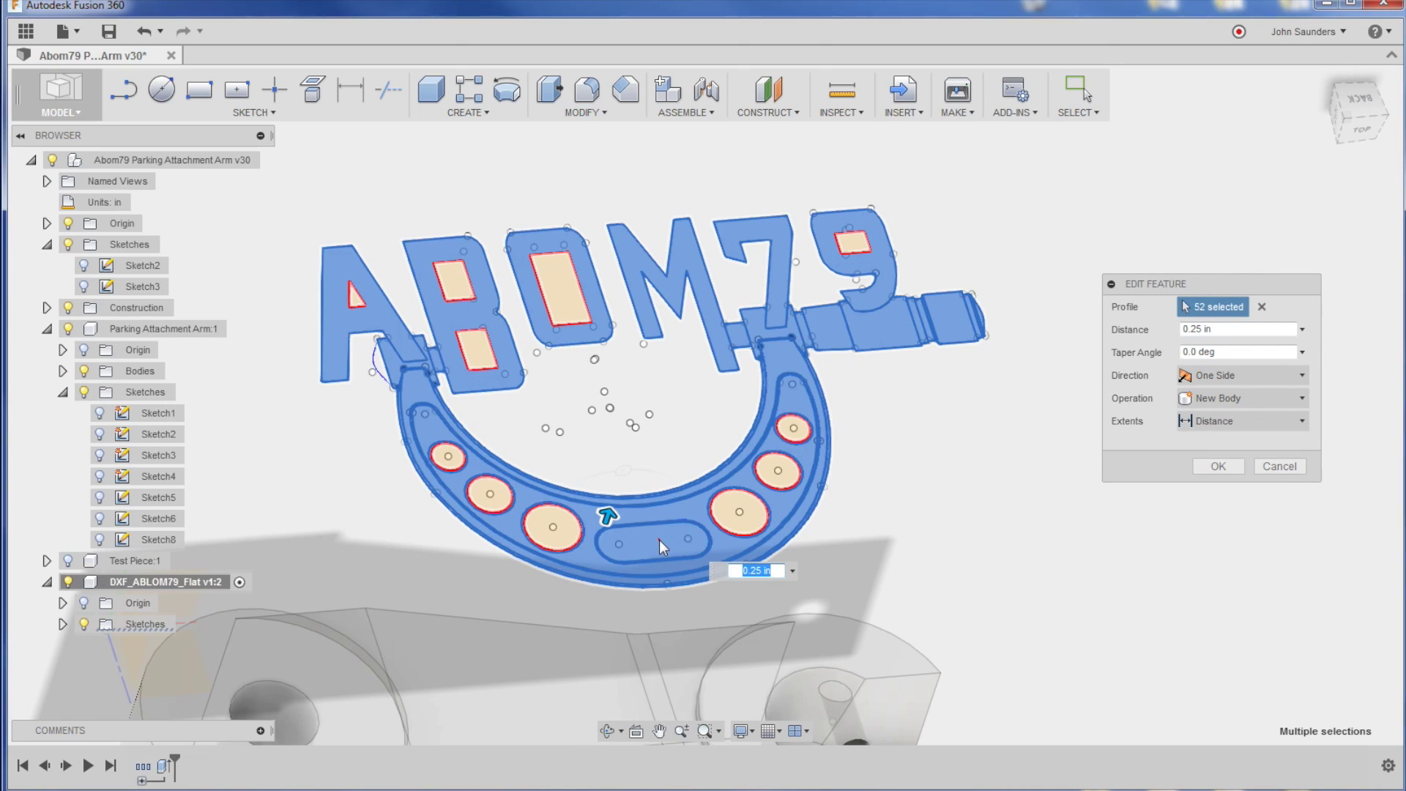
{"action": "left_click", "coordinate": [650, 541]}
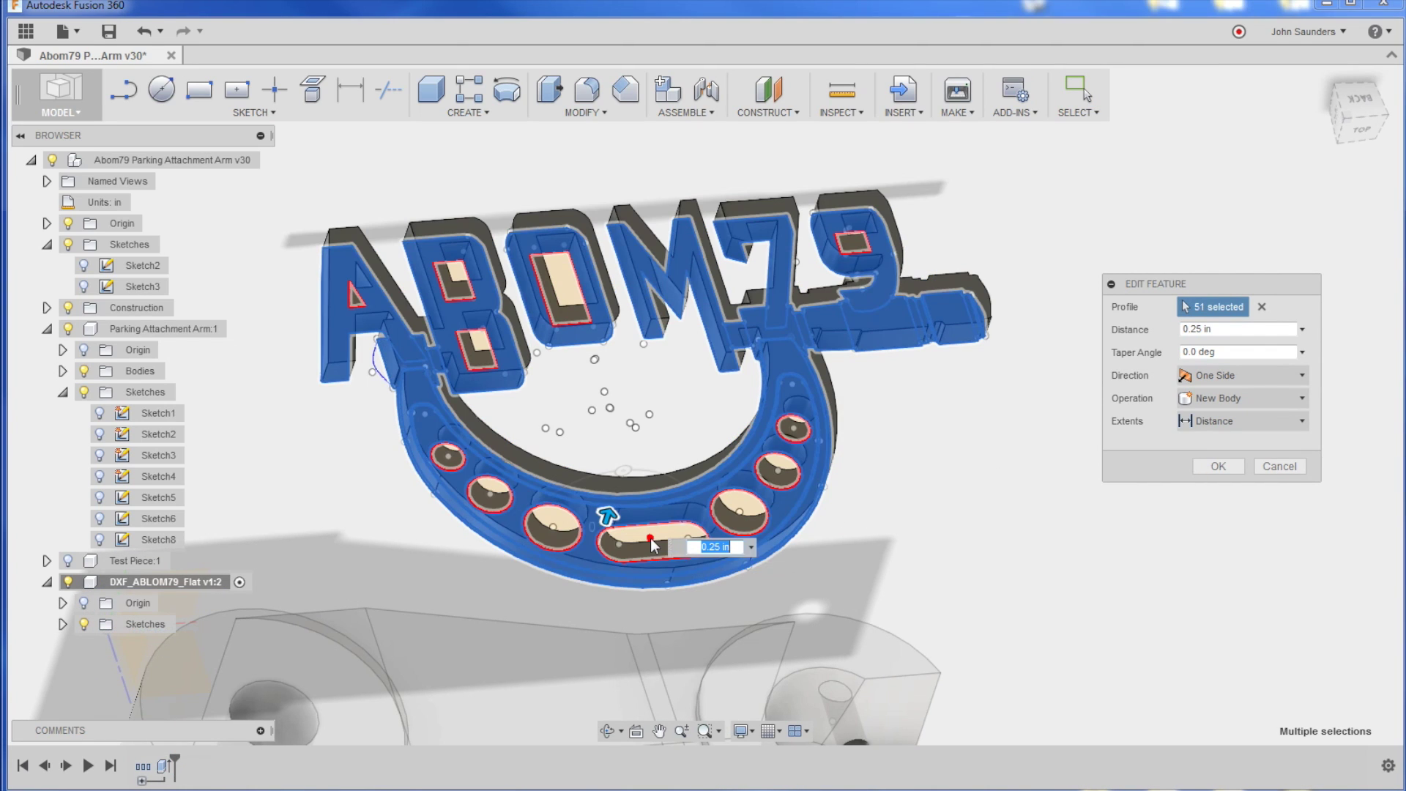
{"action": "left_click", "coordinate": [1222, 467]}
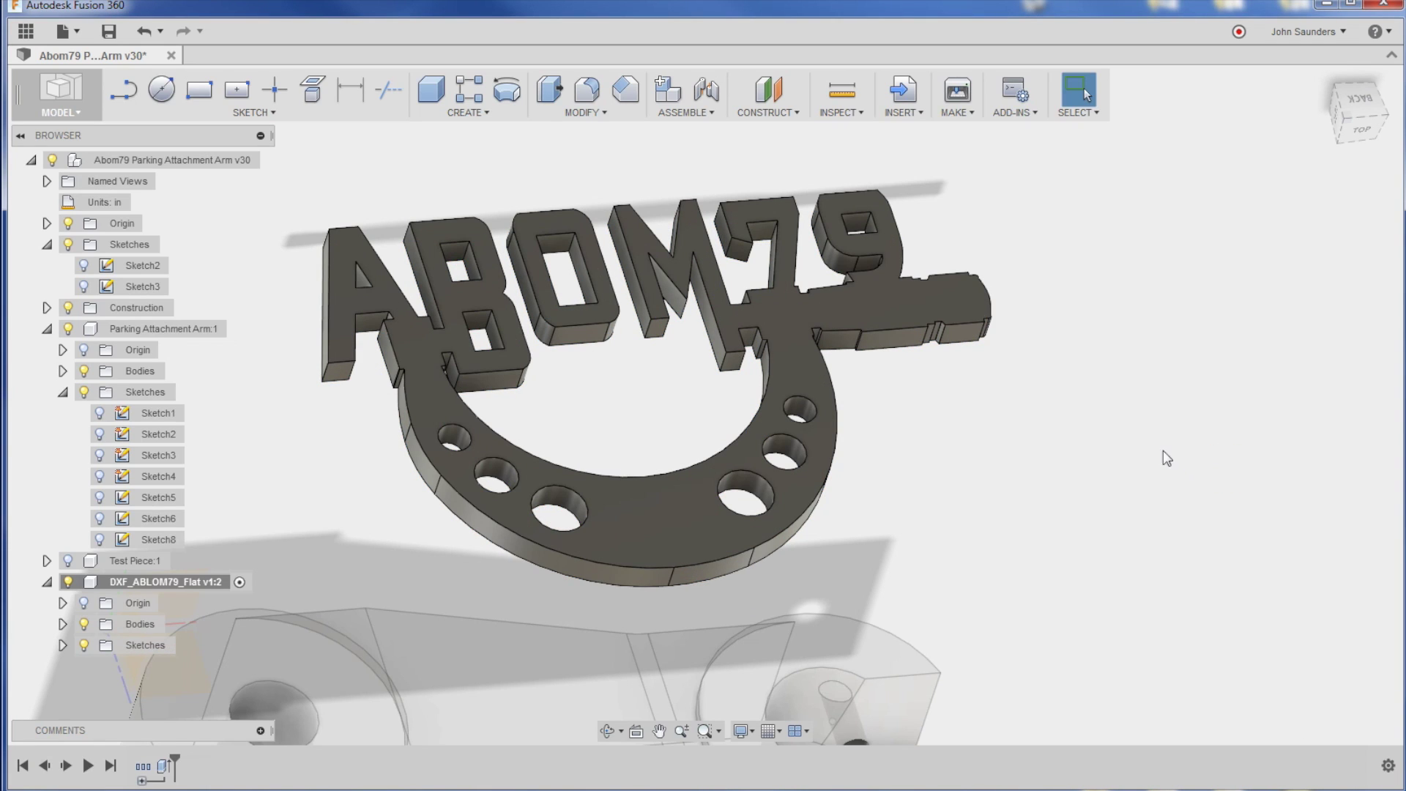
{"action": "right_click", "coordinate": [164, 767]}
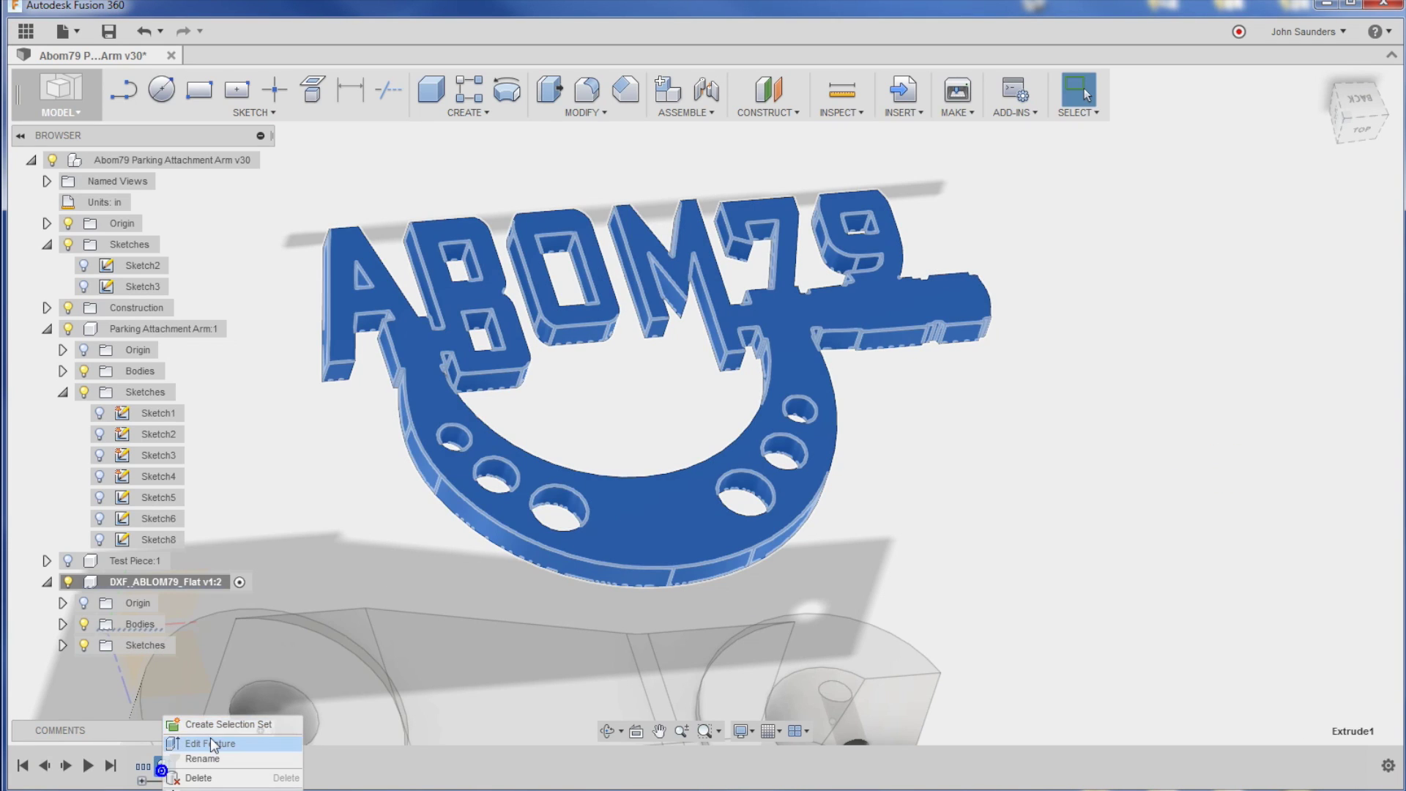
{"action": "left_click", "coordinate": [209, 738]}
{"action": "left_click", "coordinate": [650, 546]}
{"action": "left_click", "coordinate": [1217, 465]}
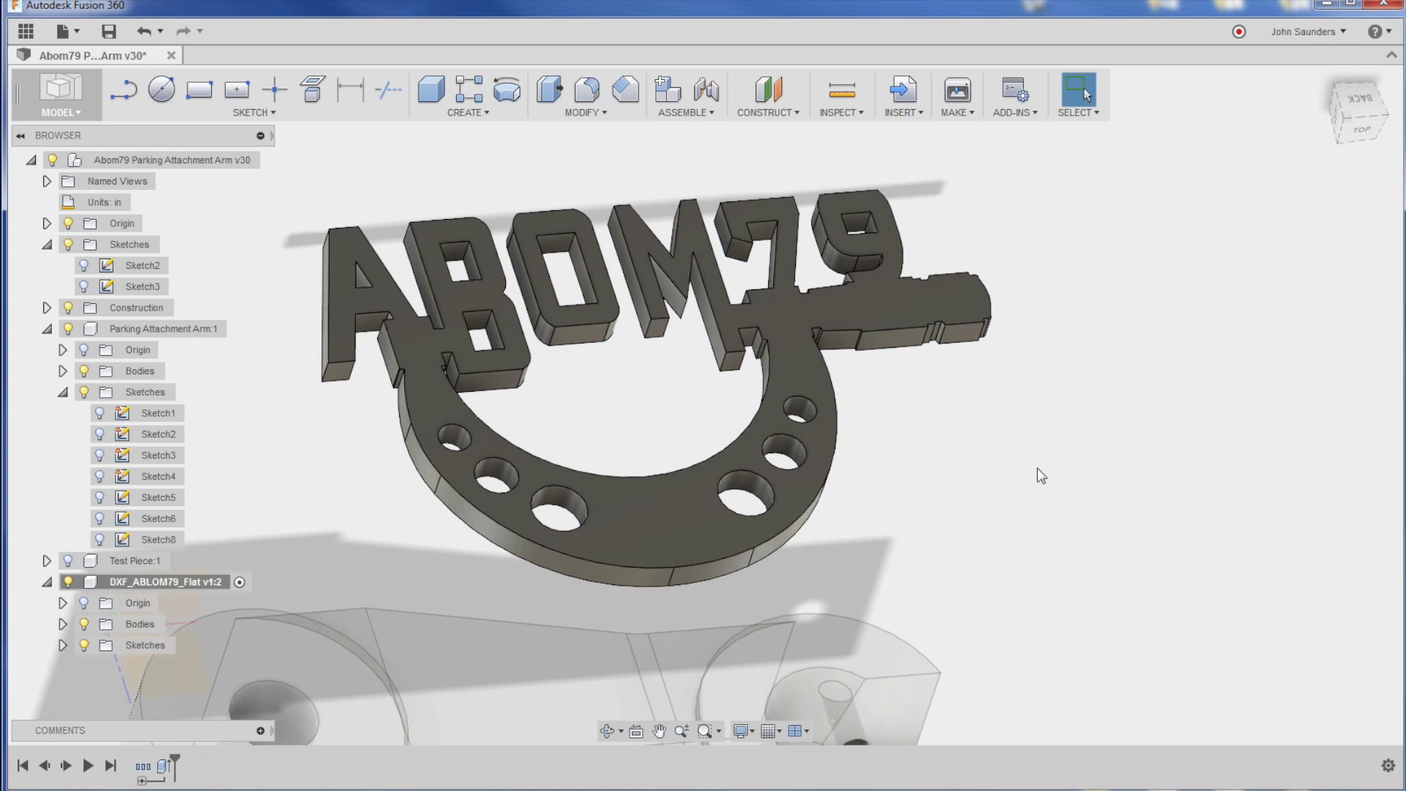
{"action": "right_click", "coordinate": [165, 767]}
{"action": "left_click", "coordinate": [192, 740]}
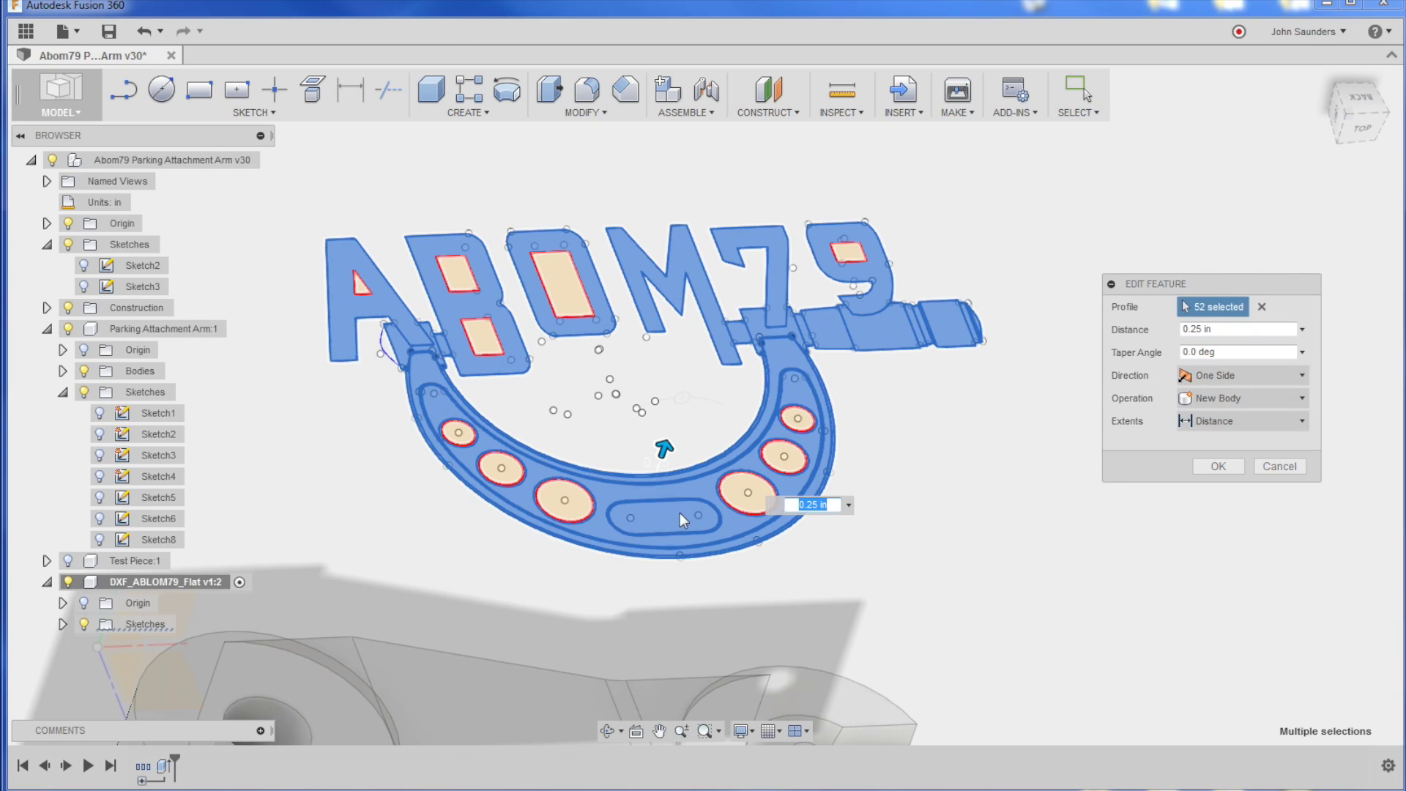
Confirm the extrusion and cut the oval slot 0.50 in through the logo
{"action": "key", "text": "Return"}
{"action": "middle_click_drag", "start_coordinate": [669, 537], "coordinate": [878, 233], "text": "shift"}
{"action": "key", "text": "q"}
{"action": "left_click", "coordinate": [630, 245]}
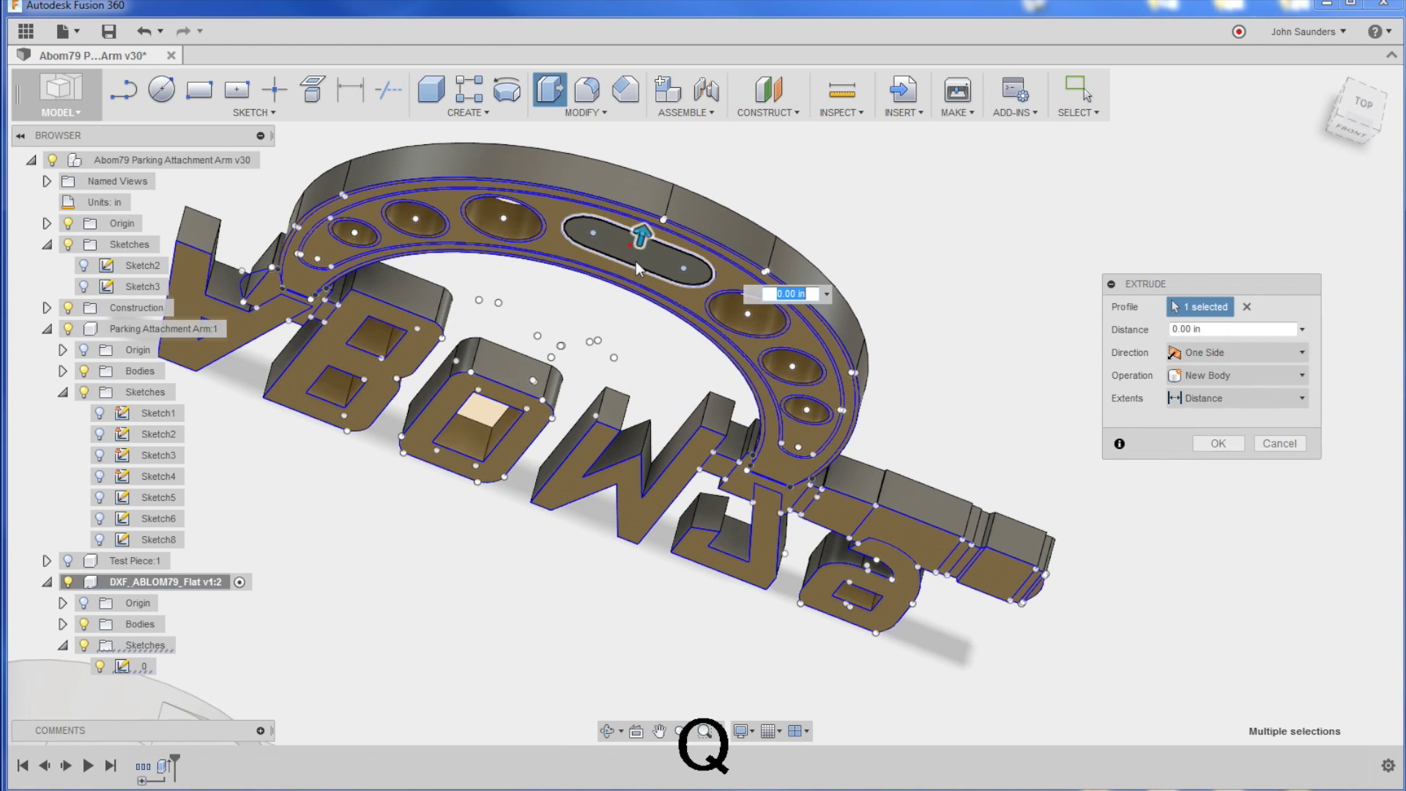
{"action": "left_click_drag", "start_coordinate": [642, 233], "coordinate": [666, 163]}
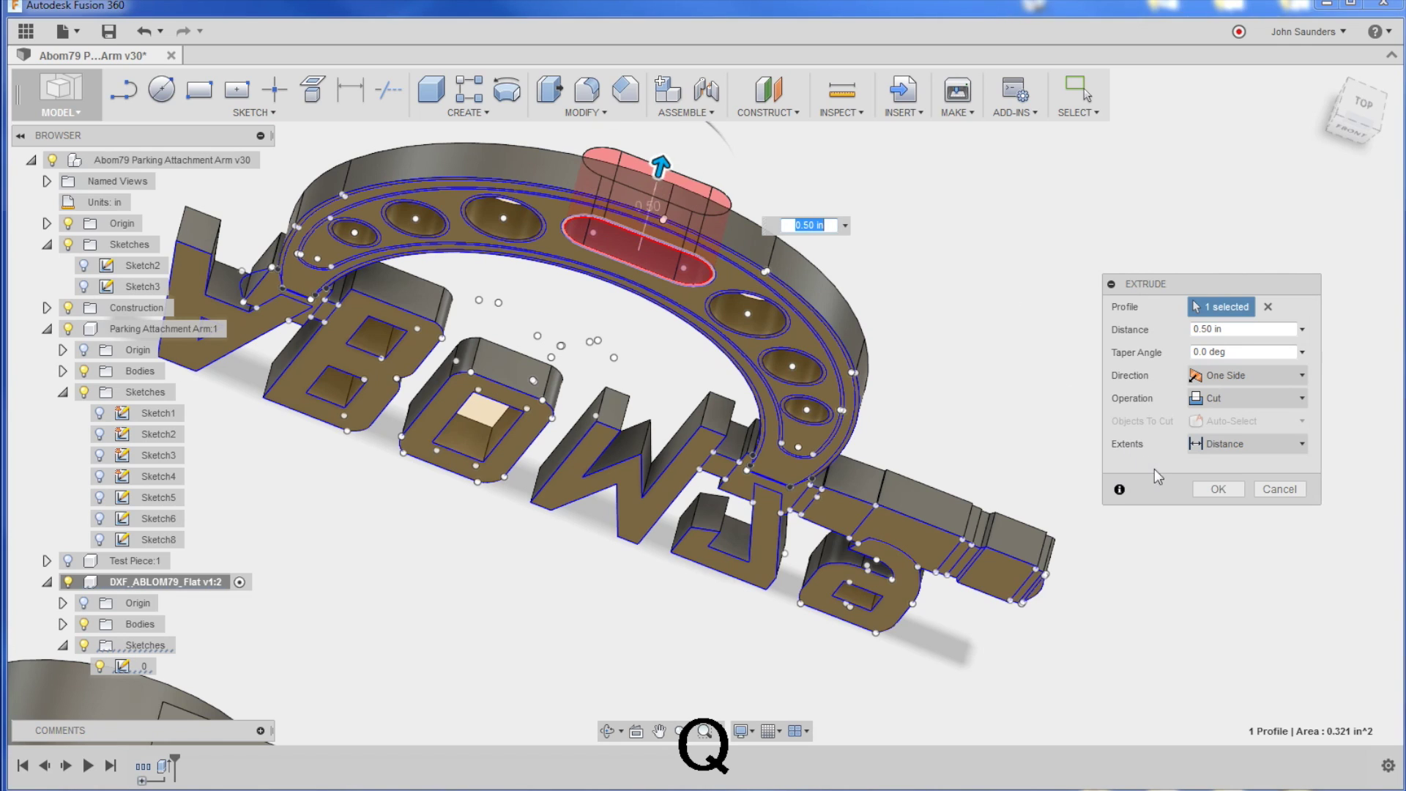
{"action": "left_click", "coordinate": [1218, 487]}
{"action": "middle_click_drag", "start_coordinate": [981, 199], "coordinate": [1004, 493], "text": "shift"}
{"action": "middle_click_drag", "start_coordinate": [427, 300], "coordinate": [324, 256]}
Select logo bodies Body3 and Body4 and view the model from the back
{"action": "left_click", "coordinate": [61, 625]}
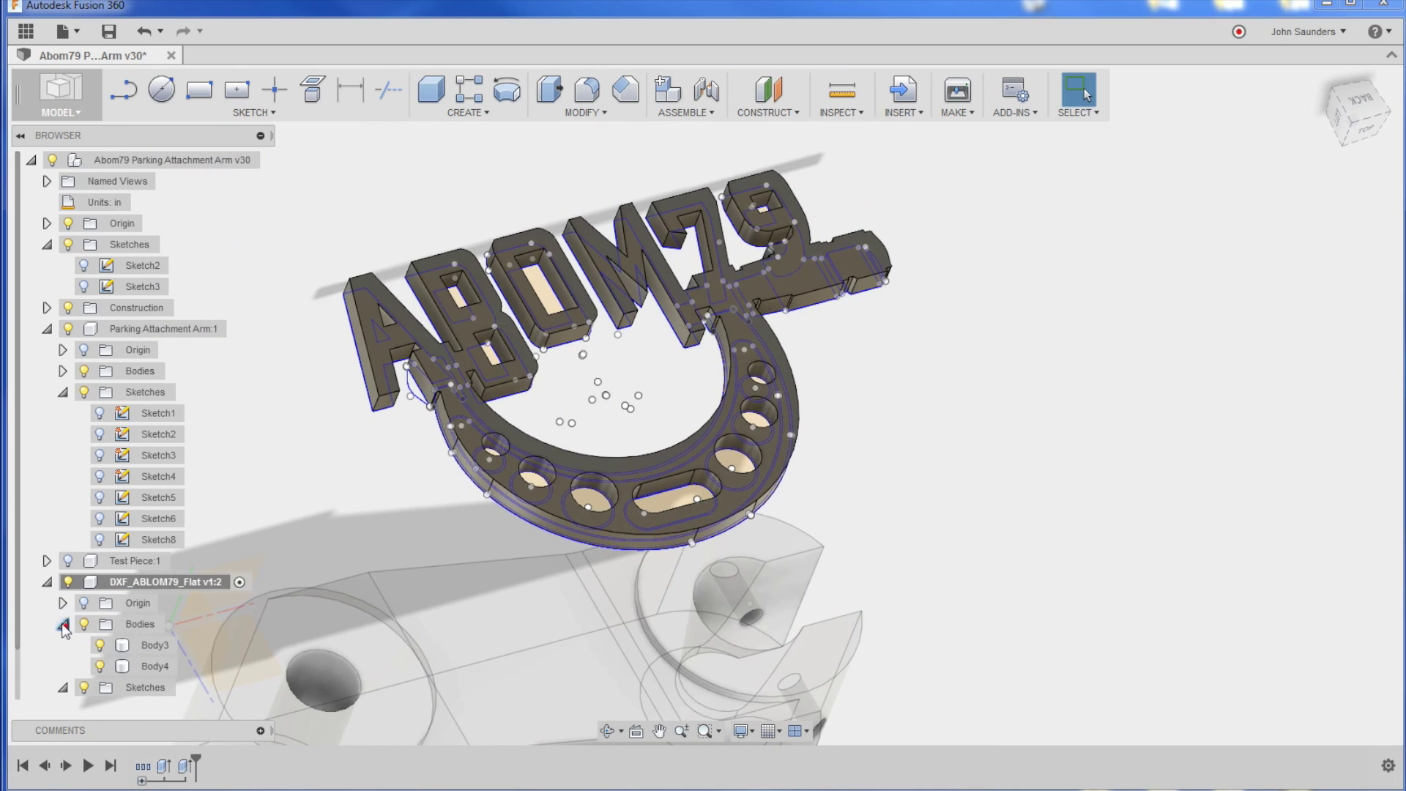
{"action": "left_click", "coordinate": [137, 627]}
{"action": "left_click", "coordinate": [160, 643]}
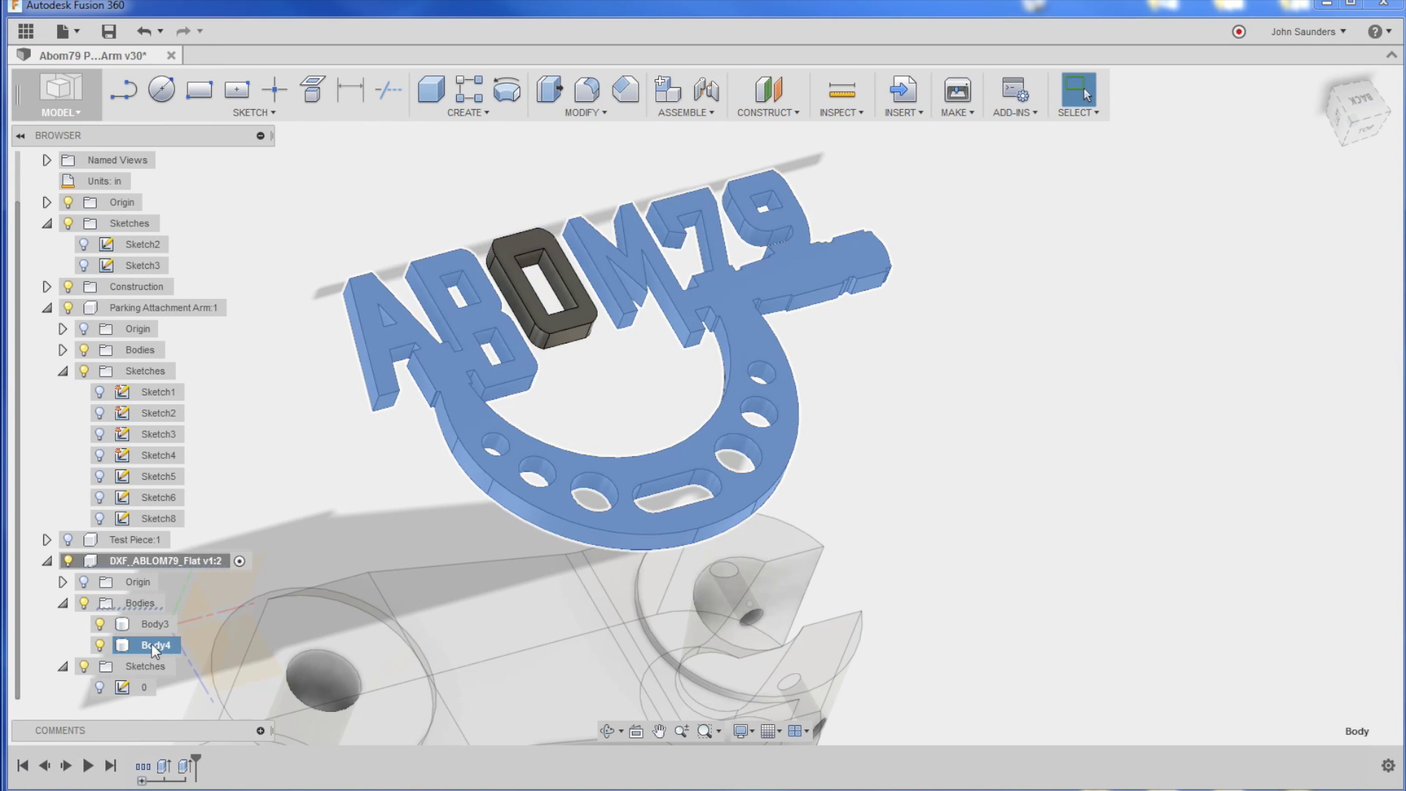
{"action": "left_click", "coordinate": [544, 306], "text": "ctrl"}
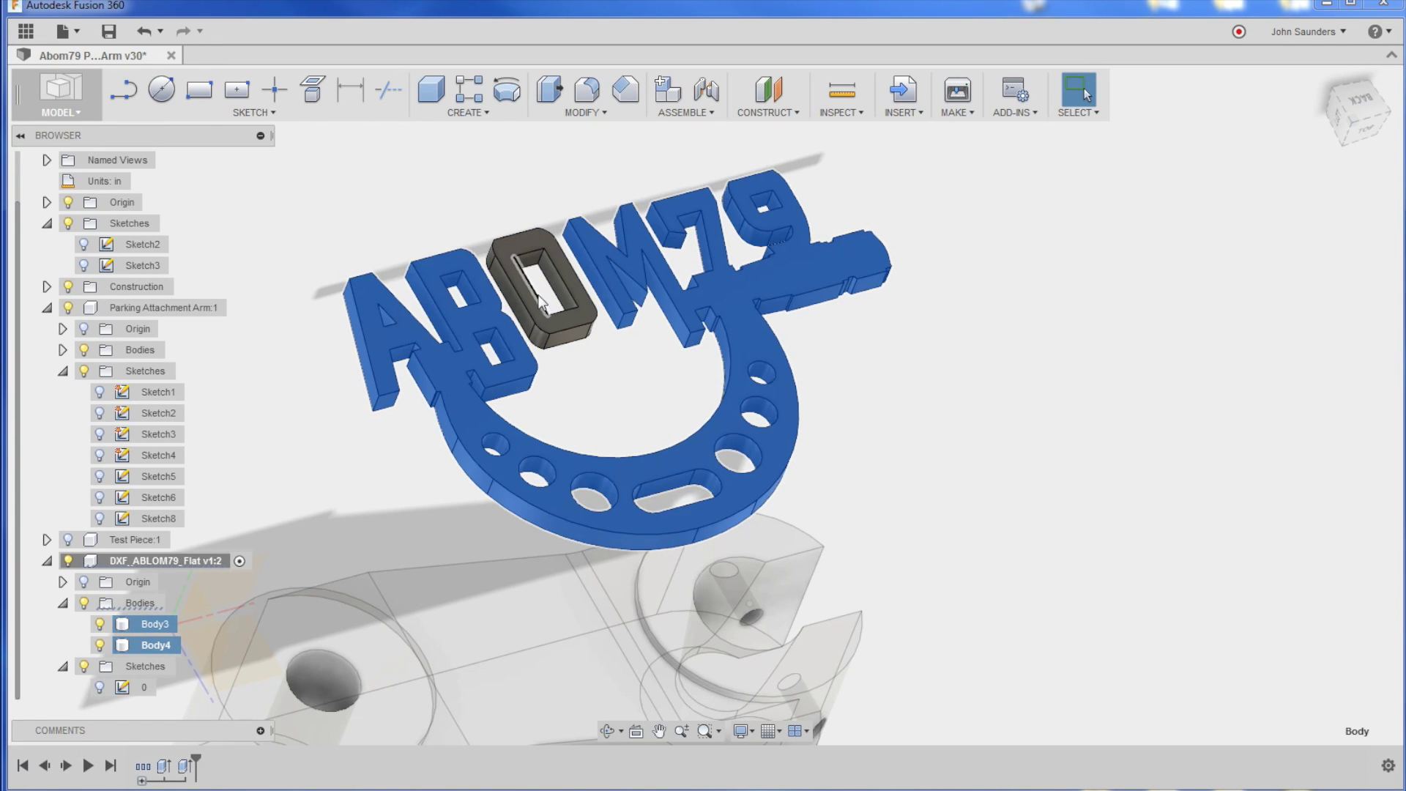
{"action": "left_click", "coordinate": [1362, 111]}
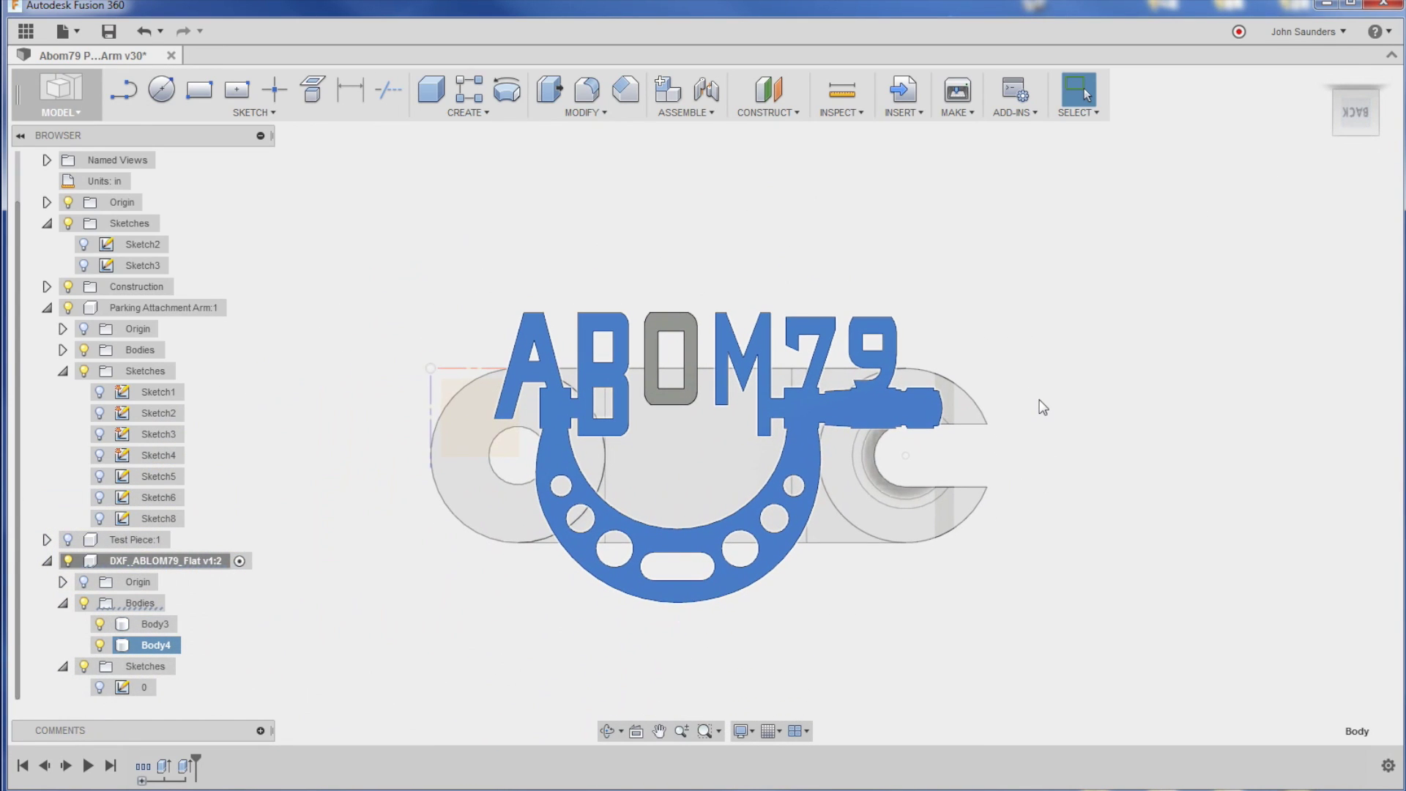
Scale Body3 and Body4 by a factor of 0.4 about a base point at the B
{"action": "left_click", "coordinate": [632, 180]}
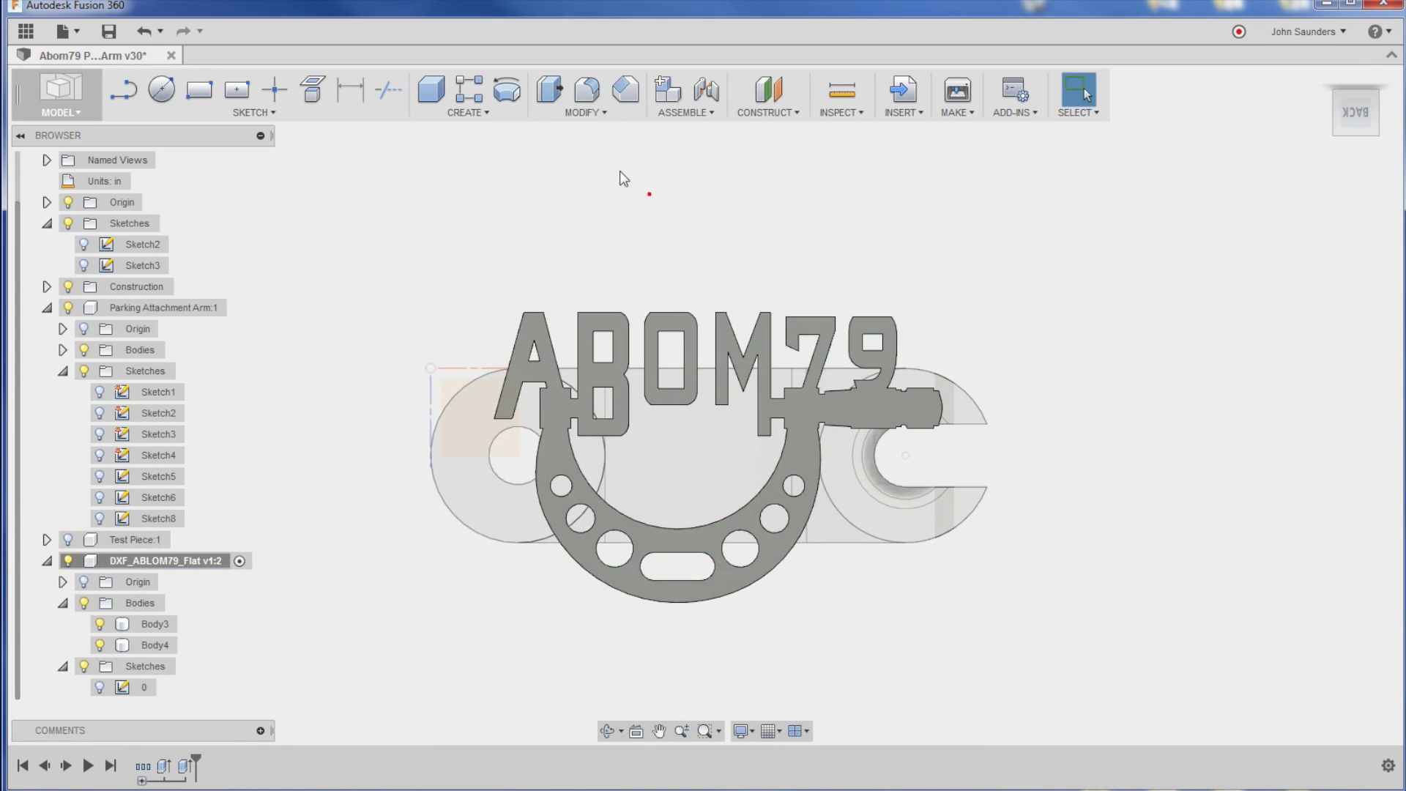
{"action": "left_click", "coordinate": [595, 113]}
{"action": "left_click", "coordinate": [564, 260]}
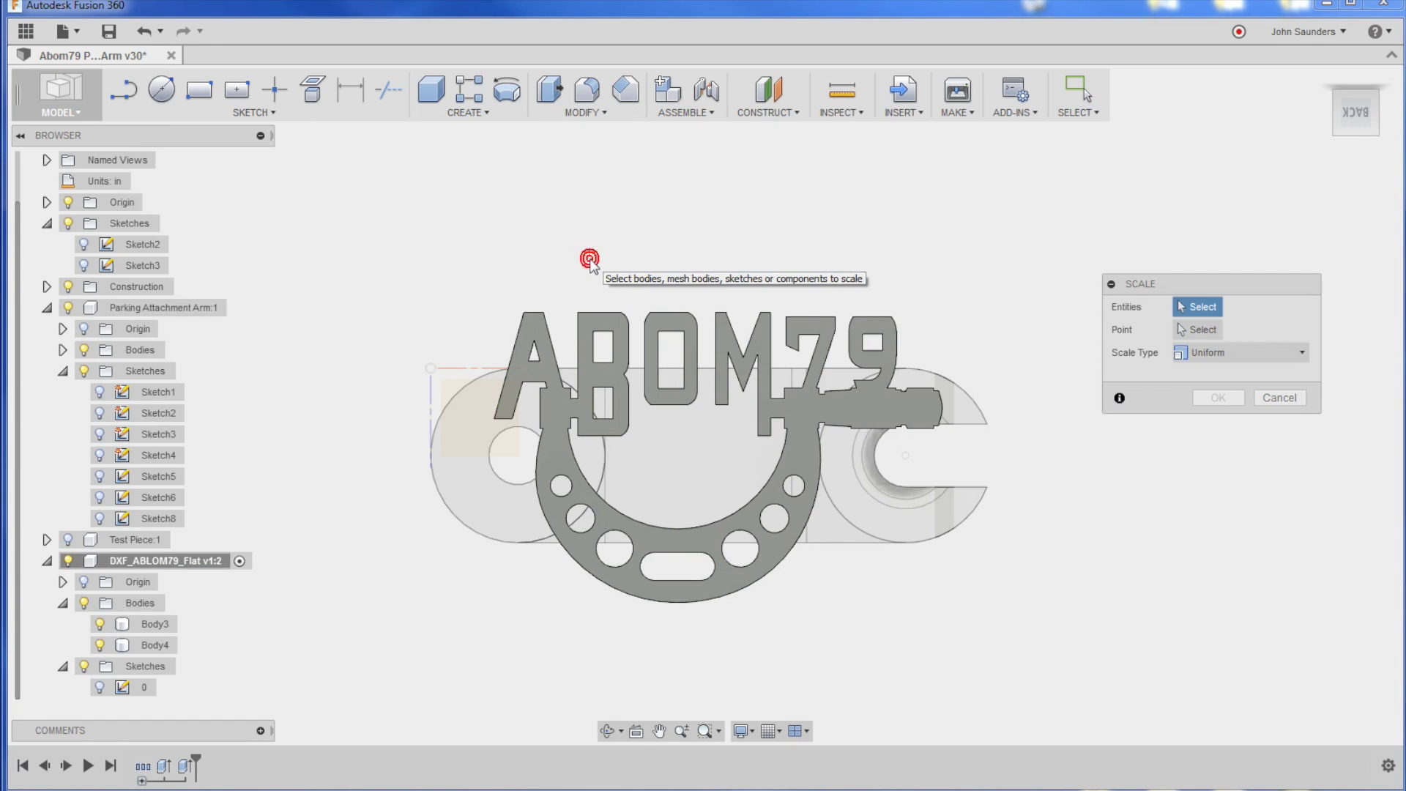
{"action": "left_click", "coordinate": [619, 350]}
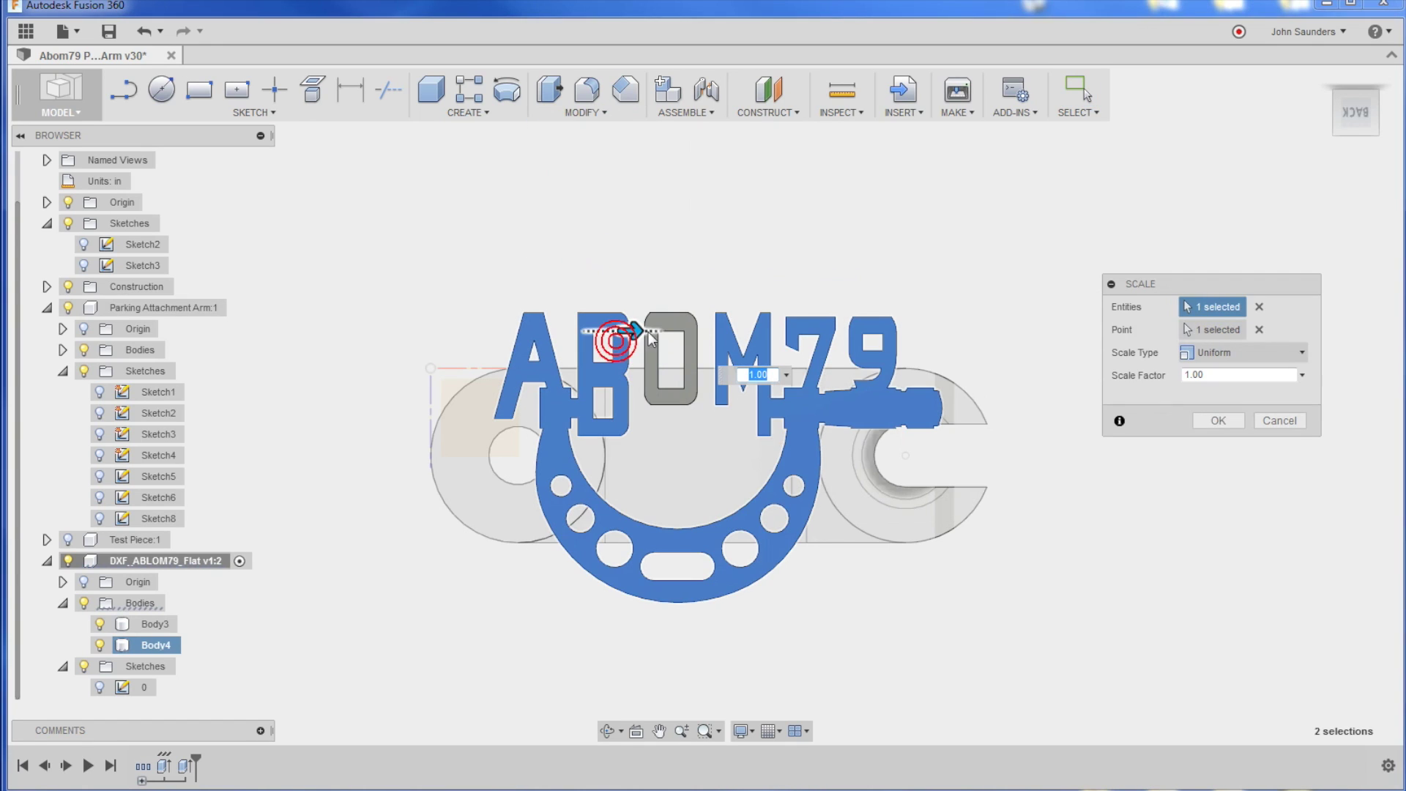
{"action": "left_click", "coordinate": [613, 331]}
{"action": "key", "text": "Delete"}
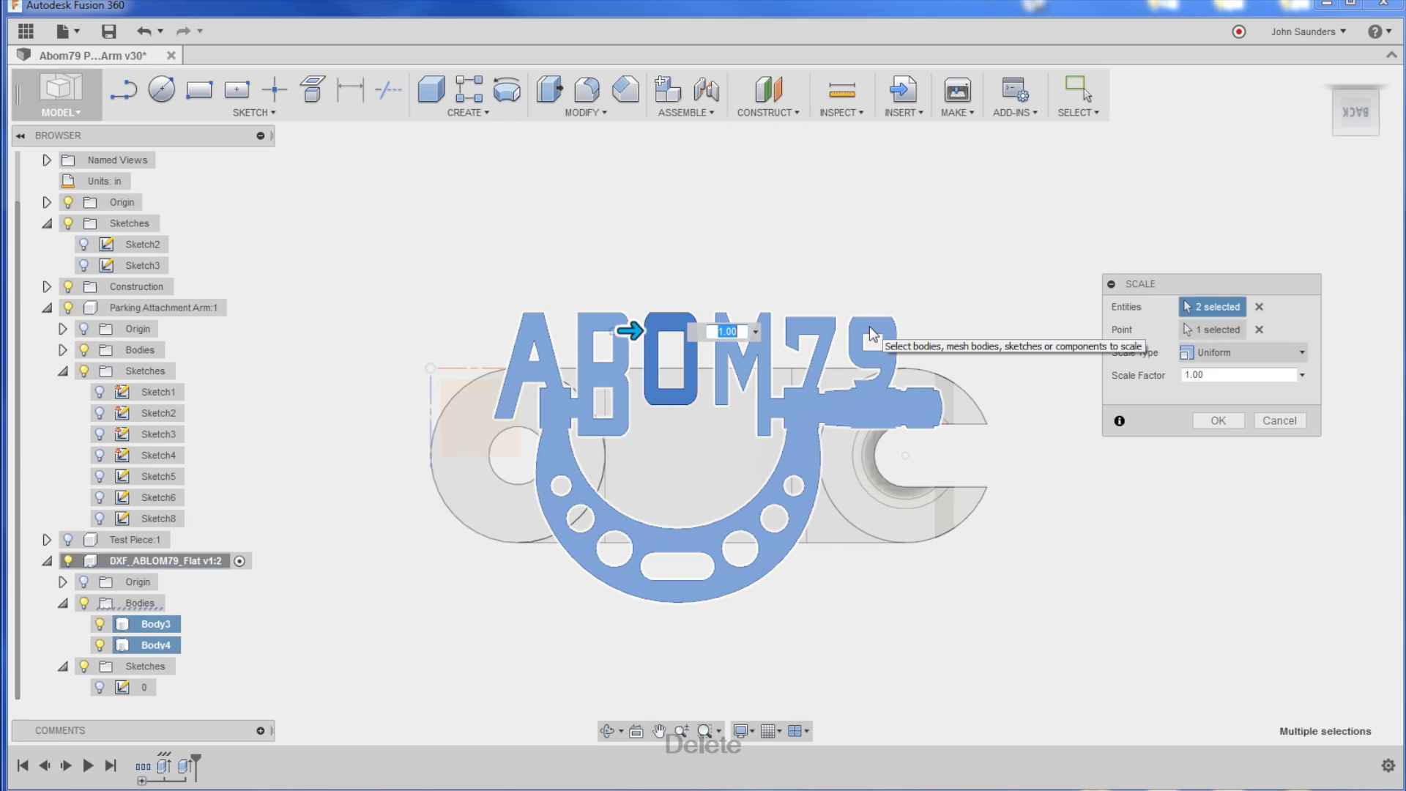
{"action": "type", "text": ".4"}
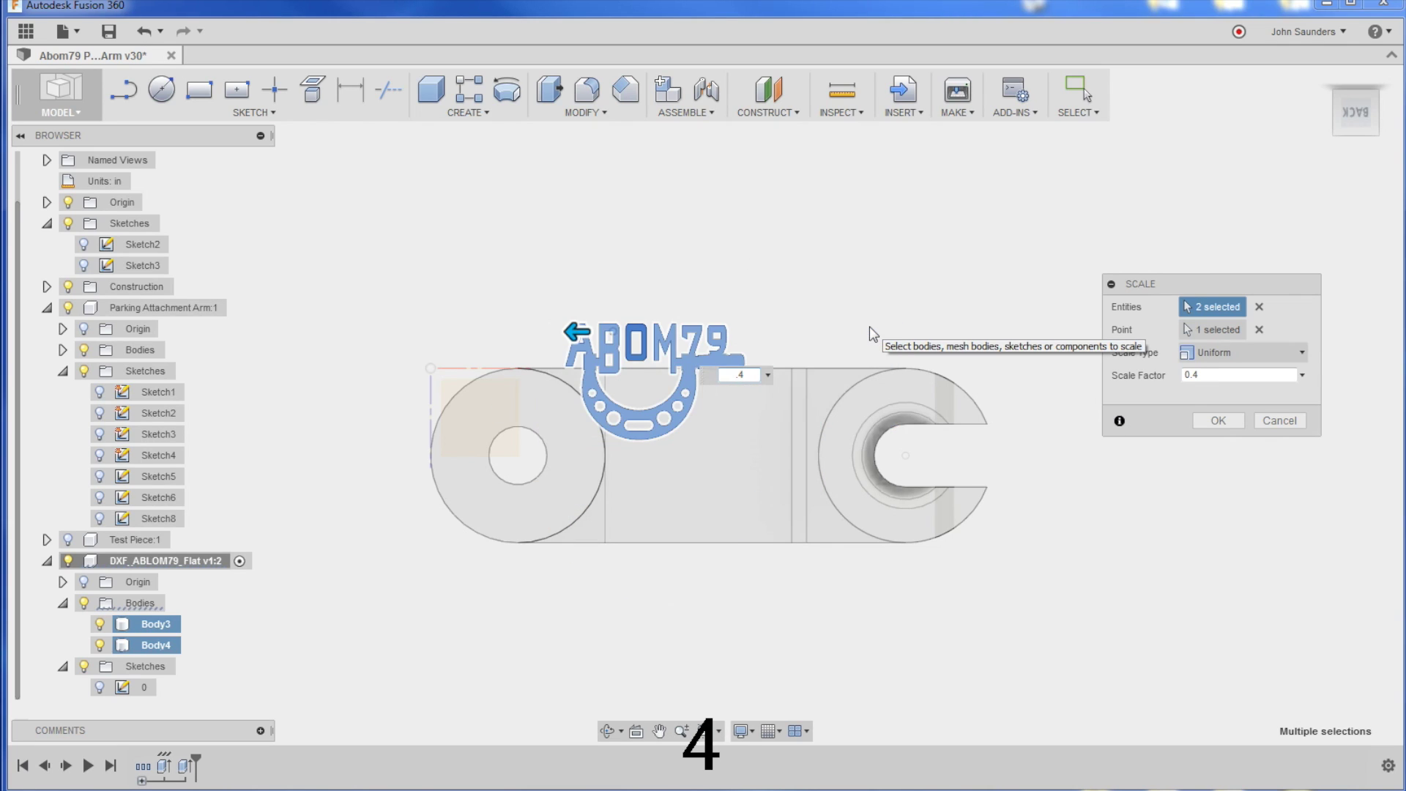
{"action": "left_click", "coordinate": [1218, 420]}
{"action": "scroll", "coordinate": [819, 293], "scroll_direction": "up", "scroll_amount": 3}
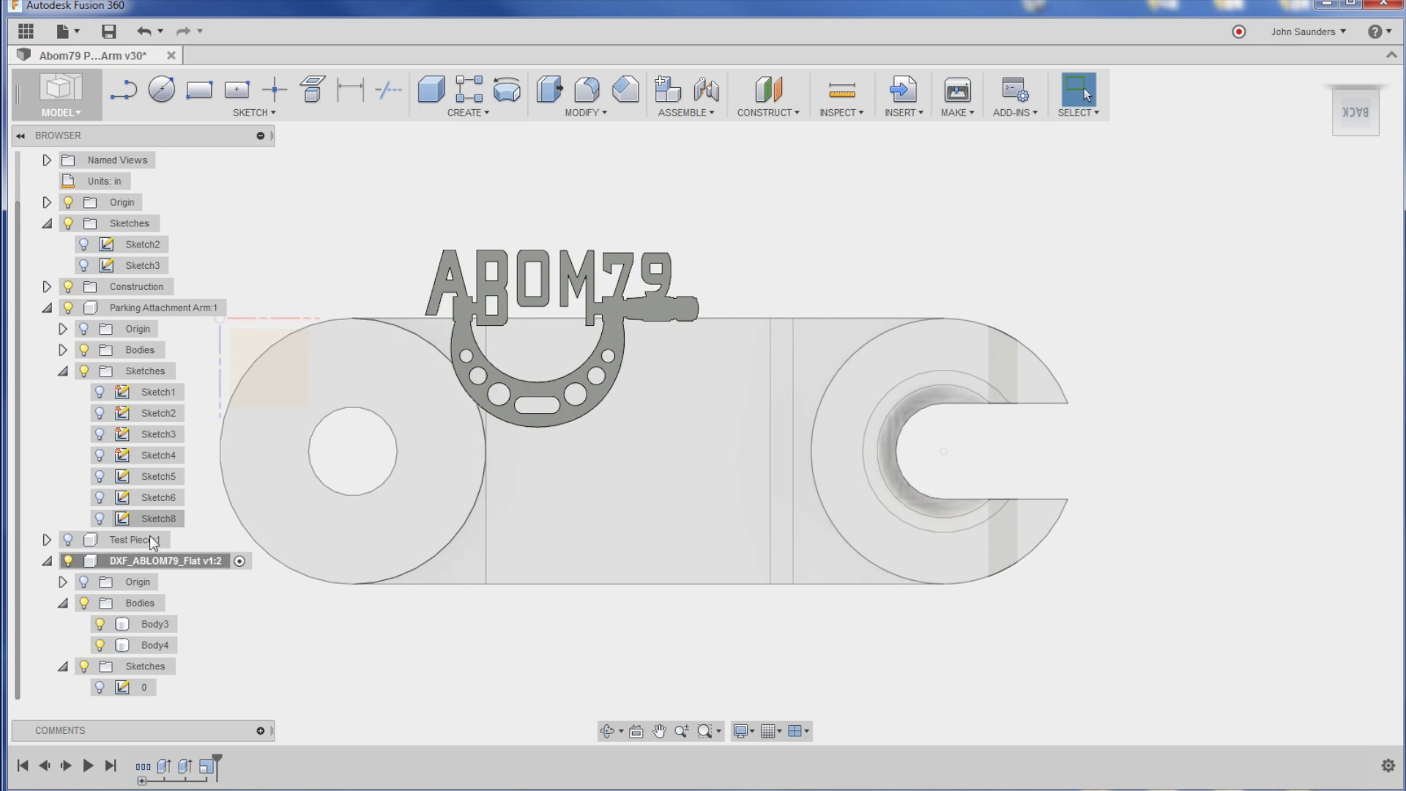
Move the DXF_ABLOM79_Flat logo component over the middle of the parking attachment arm
{"action": "right_click", "coordinate": [127, 561]}
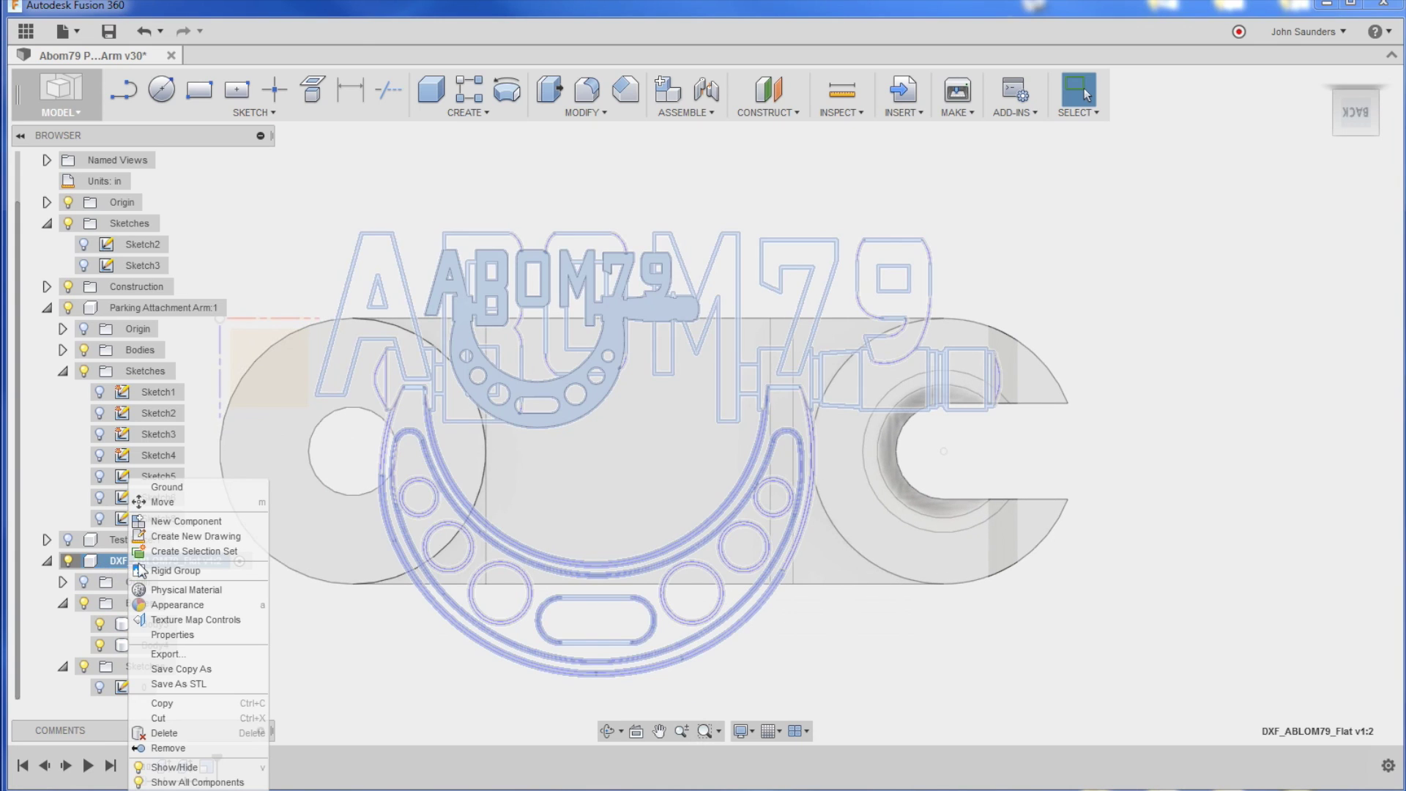
{"action": "left_click", "coordinate": [170, 503]}
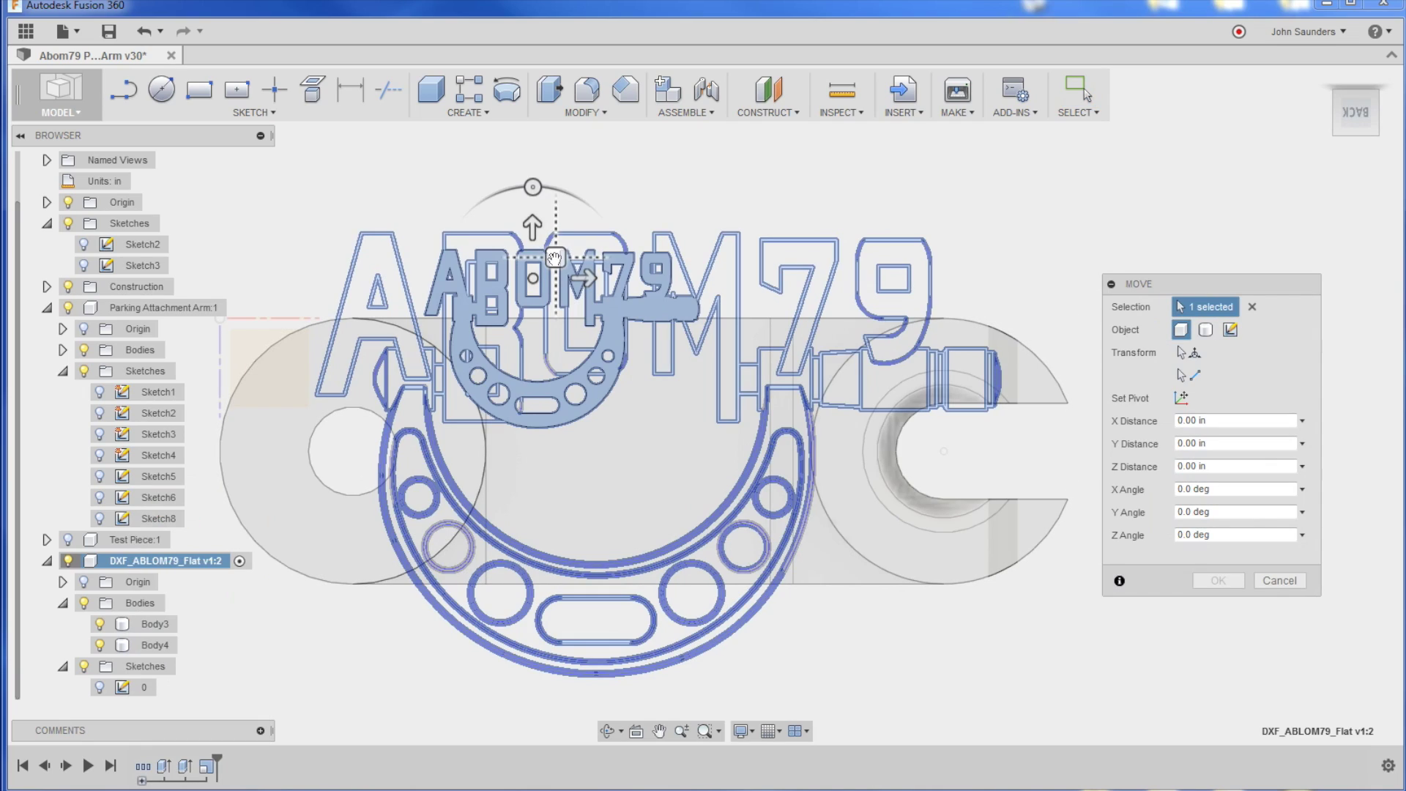
{"action": "left_click_drag", "start_coordinate": [555, 260], "coordinate": [670, 347]}
{"action": "key", "text": "Return"}
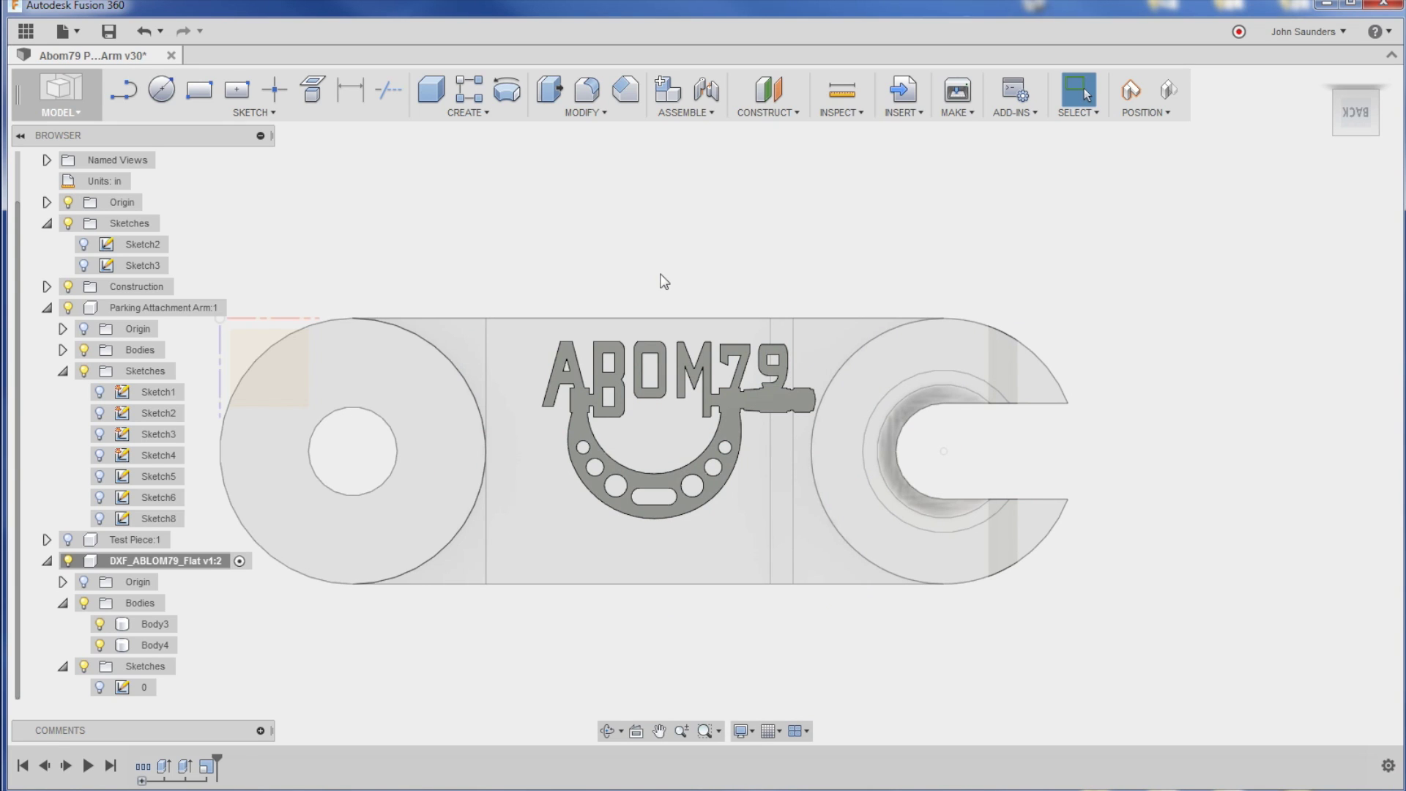
{"action": "middle_click_drag", "start_coordinate": [666, 293], "coordinate": [630, 337], "text": "shift"}
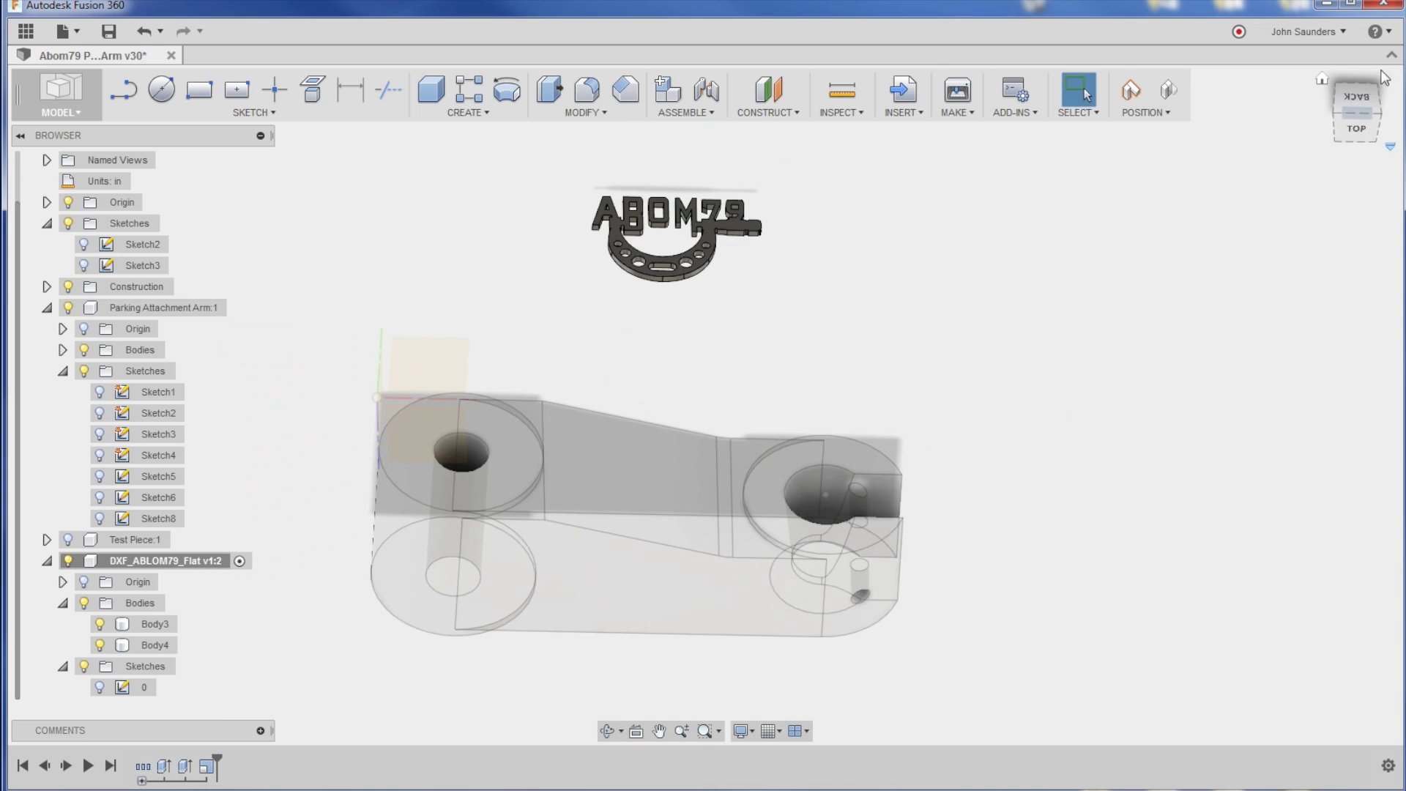
Change the Scale feature's factor to 0.35 and capture the logo's moved position
{"action": "left_click", "coordinate": [1359, 105]}
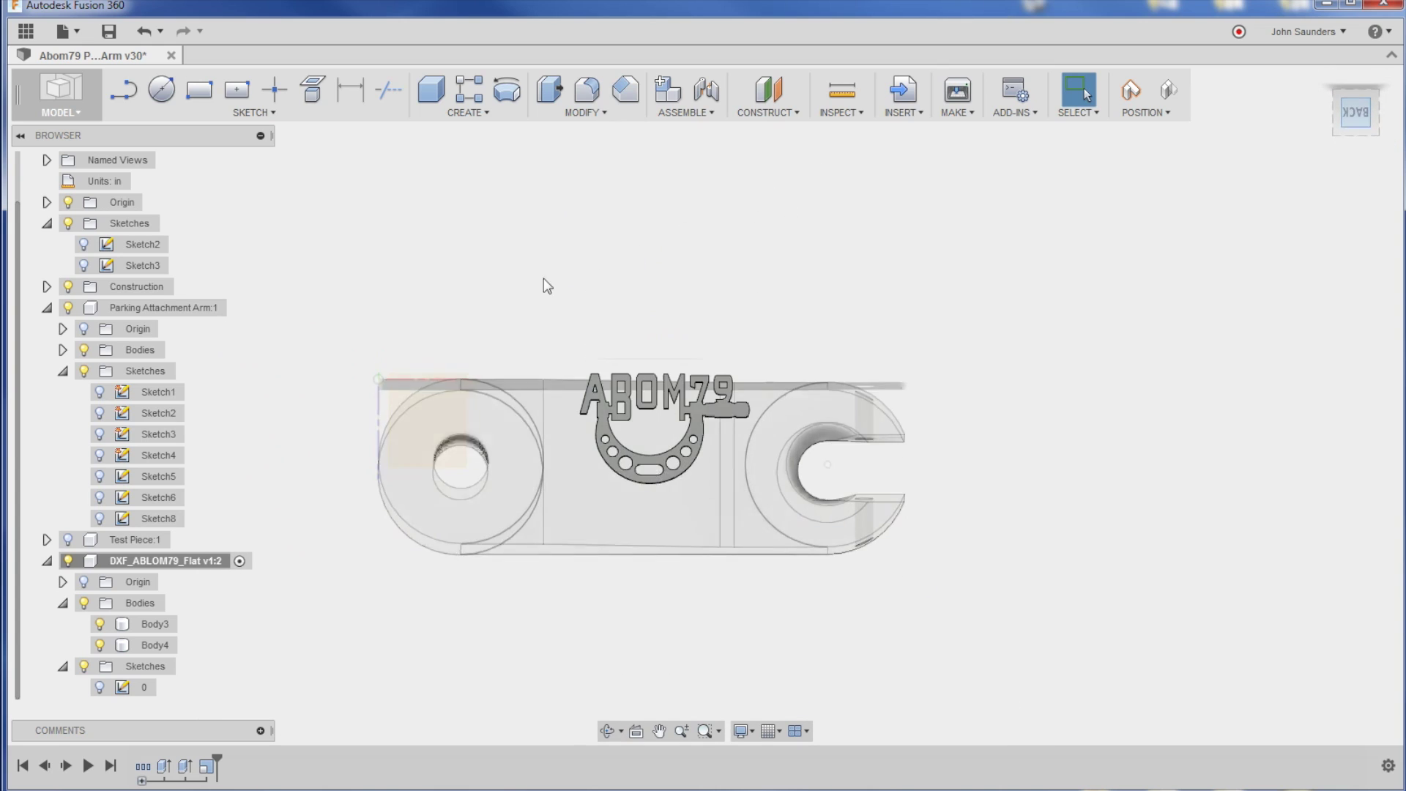
{"action": "left_click", "coordinate": [205, 767]}
{"action": "right_click", "coordinate": [205, 767]}
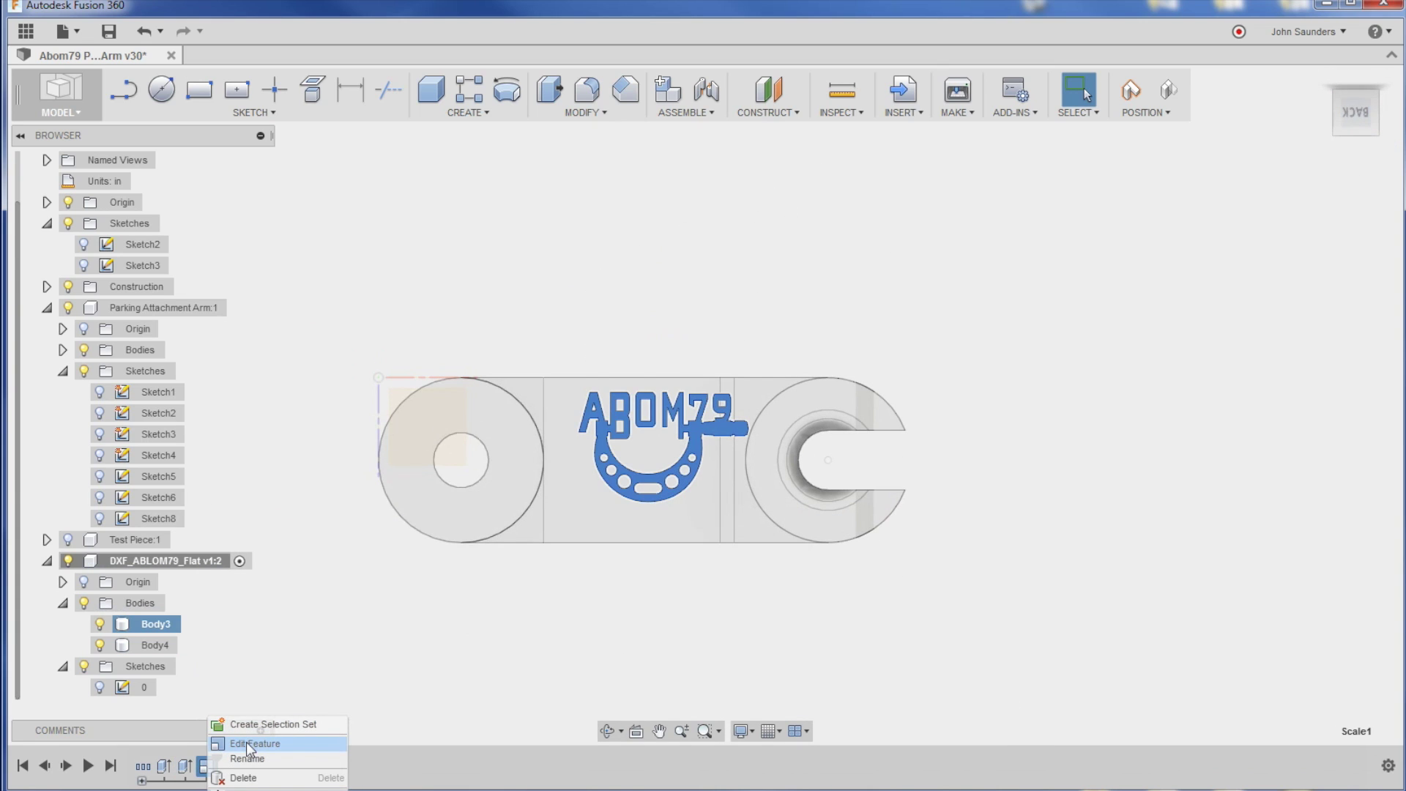
{"action": "left_click", "coordinate": [250, 743]}
{"action": "left_click", "coordinate": [1223, 375]}
{"action": "key", "text": "BackSpace"}
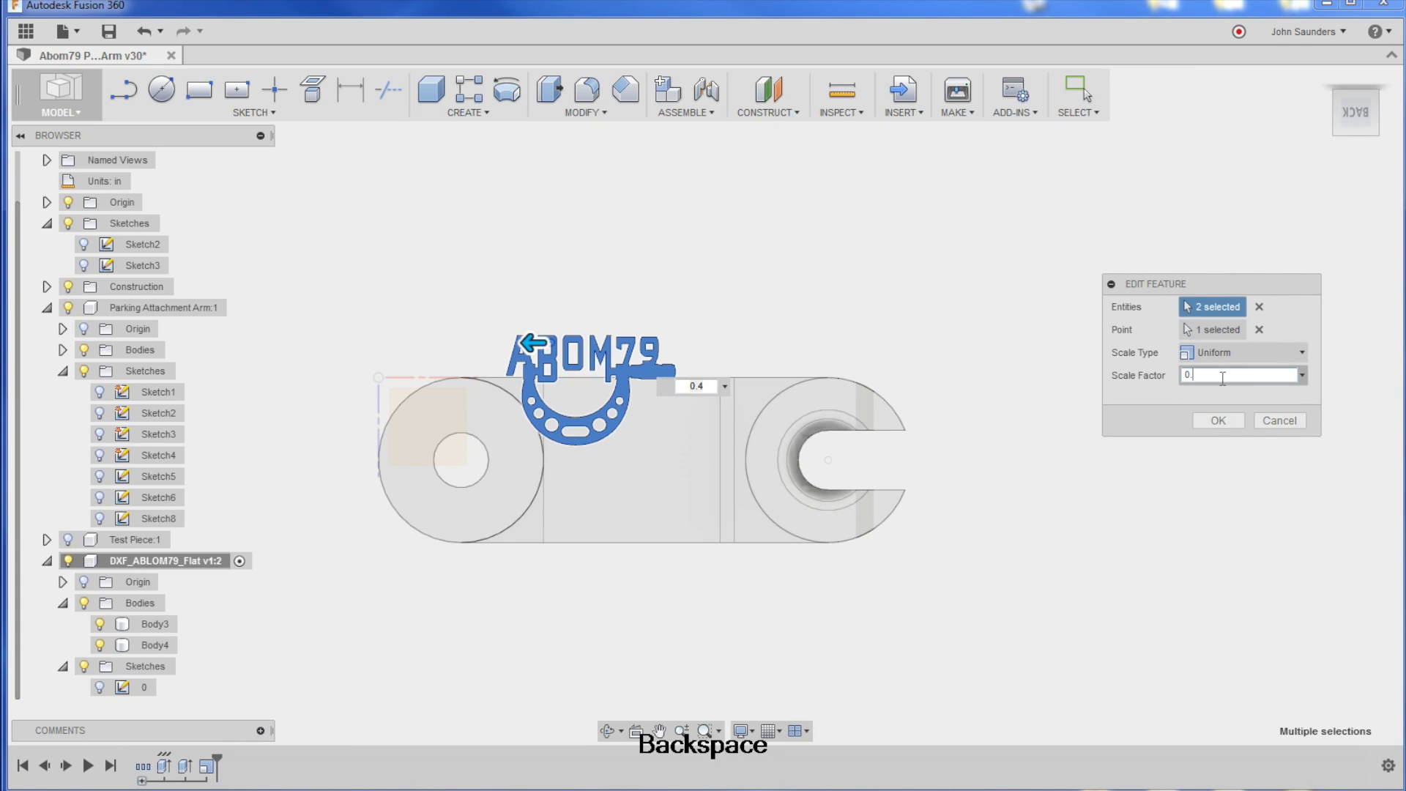
{"action": "type", "text": "35"}
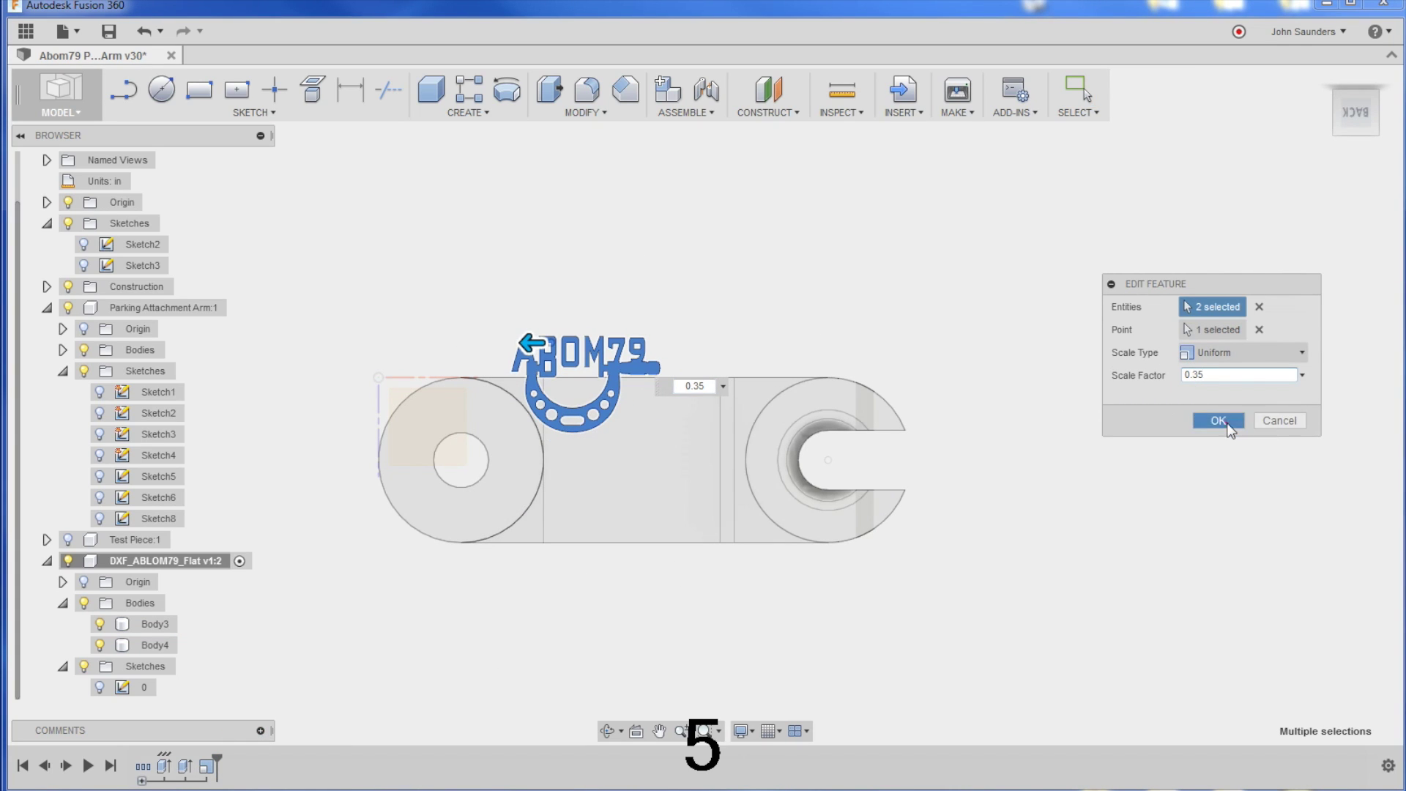
{"action": "left_click", "coordinate": [1222, 421]}
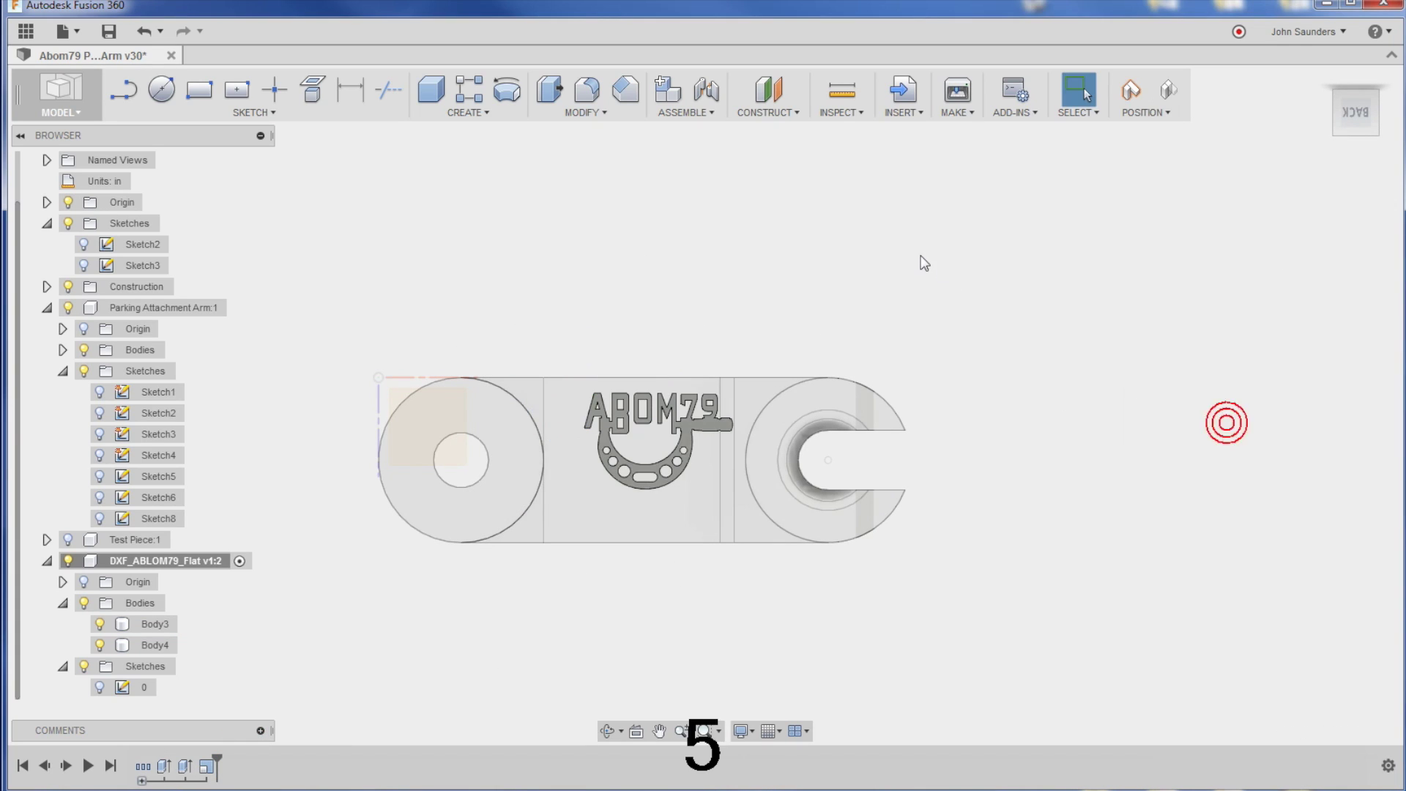
{"action": "left_click", "coordinate": [1132, 92]}
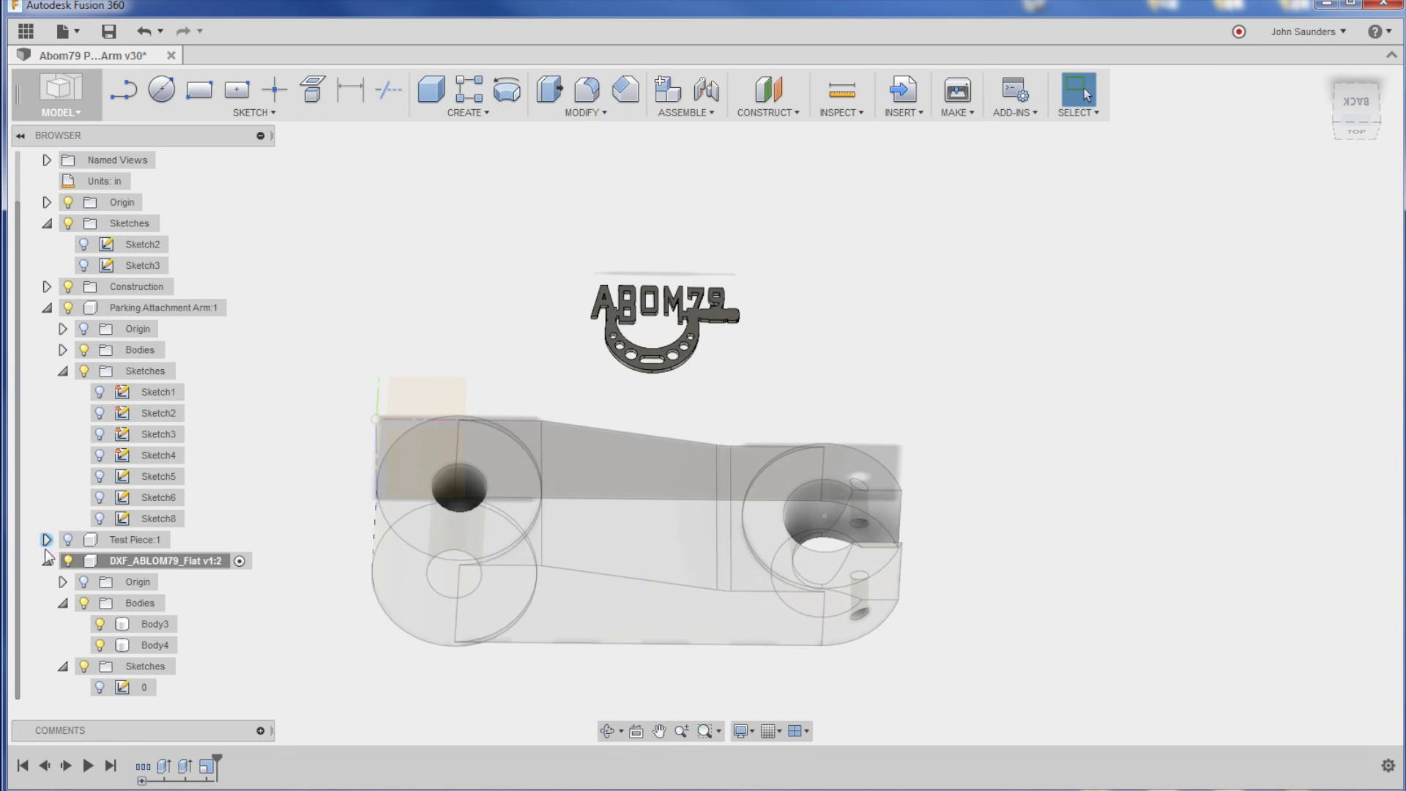
Activate the parking attachment arm and project the logo onto its middle top face
{"action": "left_click", "coordinate": [63, 371]}
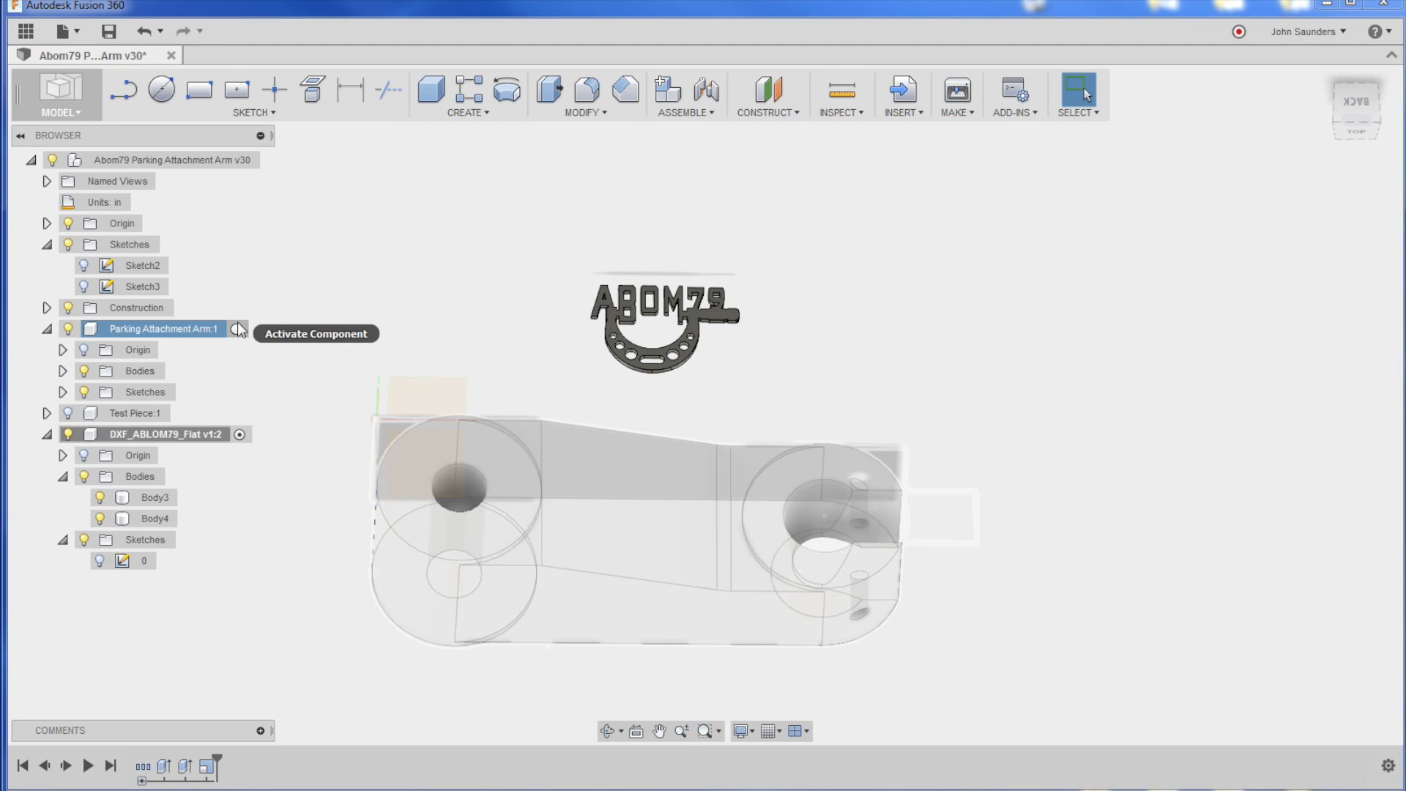
{"action": "left_click", "coordinate": [238, 329]}
{"action": "left_click", "coordinate": [306, 293]}
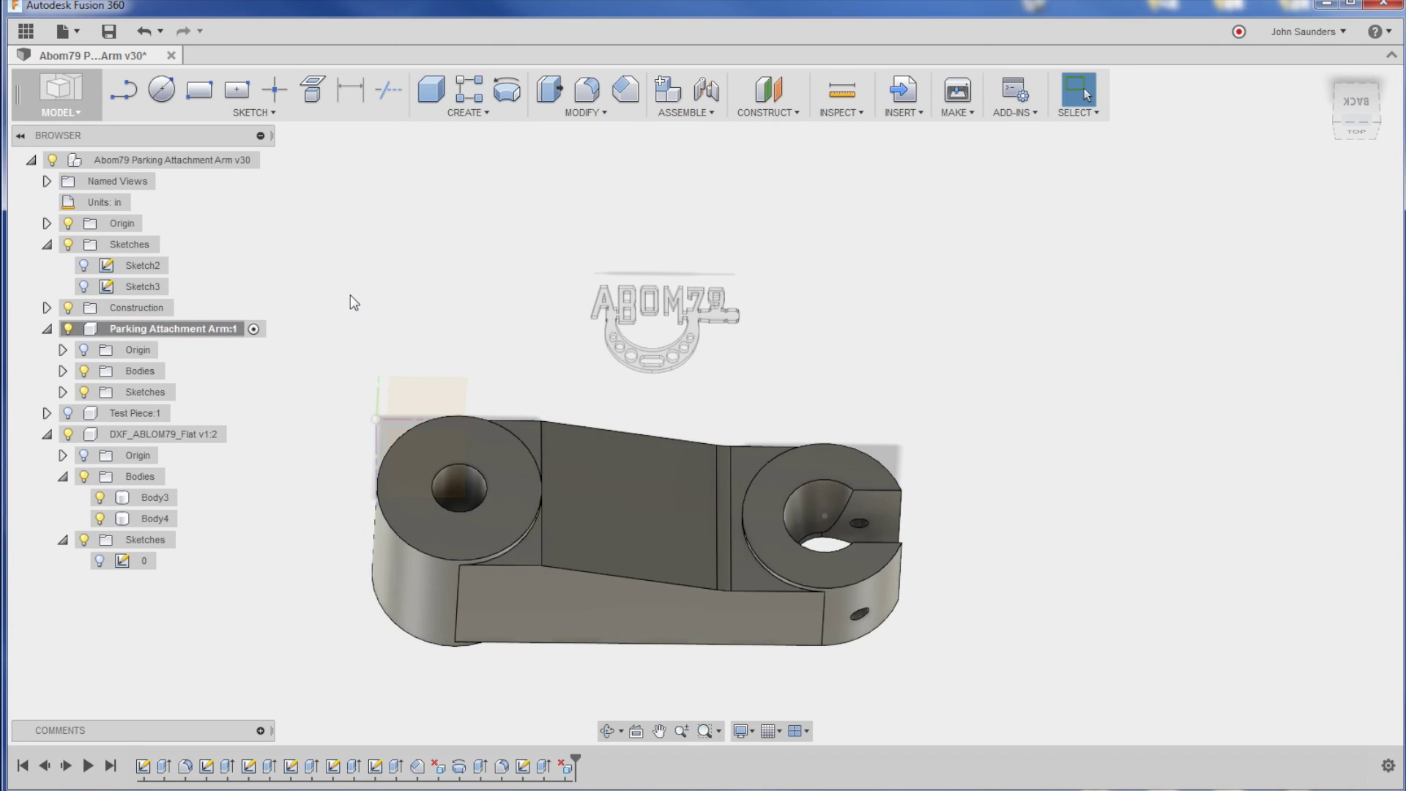
{"action": "key", "text": "p"}
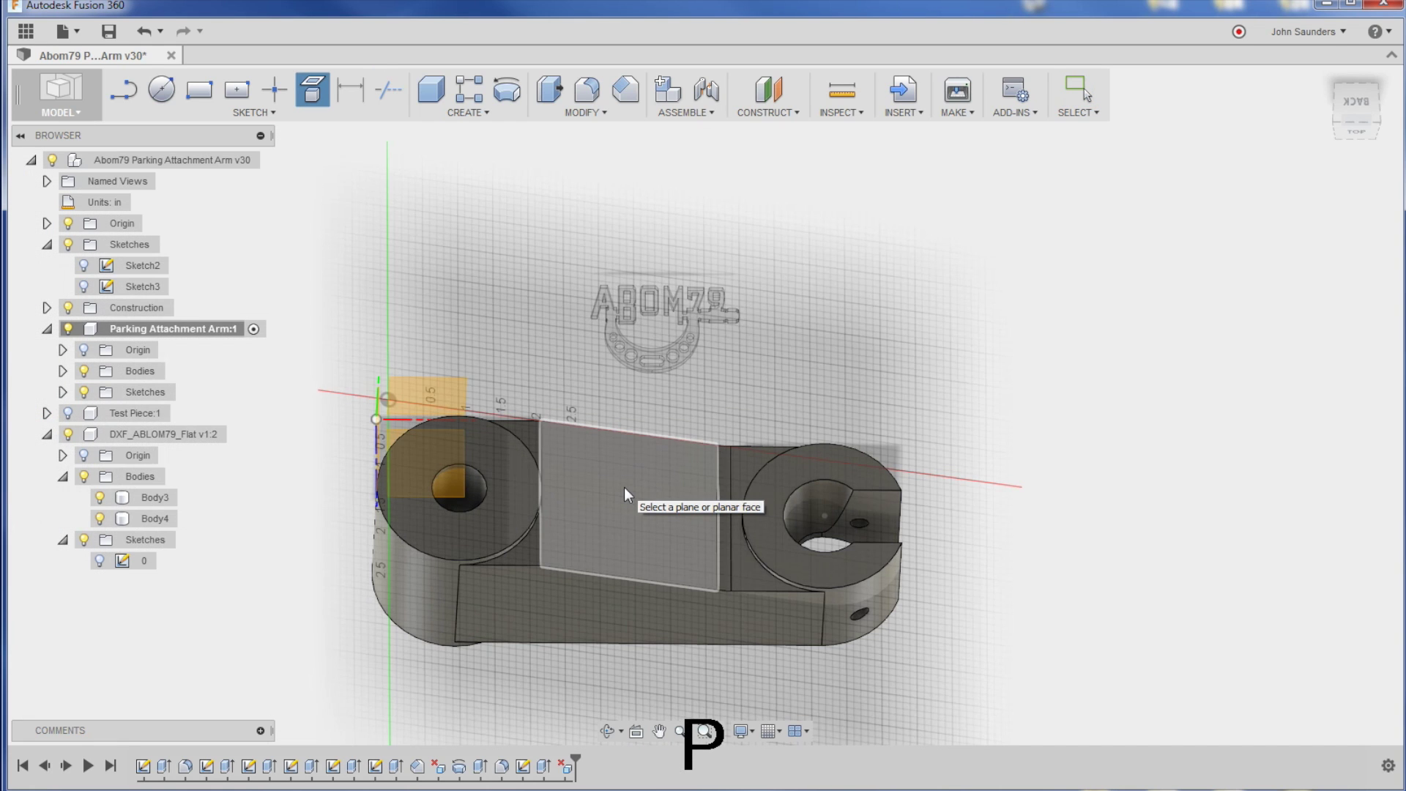
{"action": "left_click", "coordinate": [624, 486]}
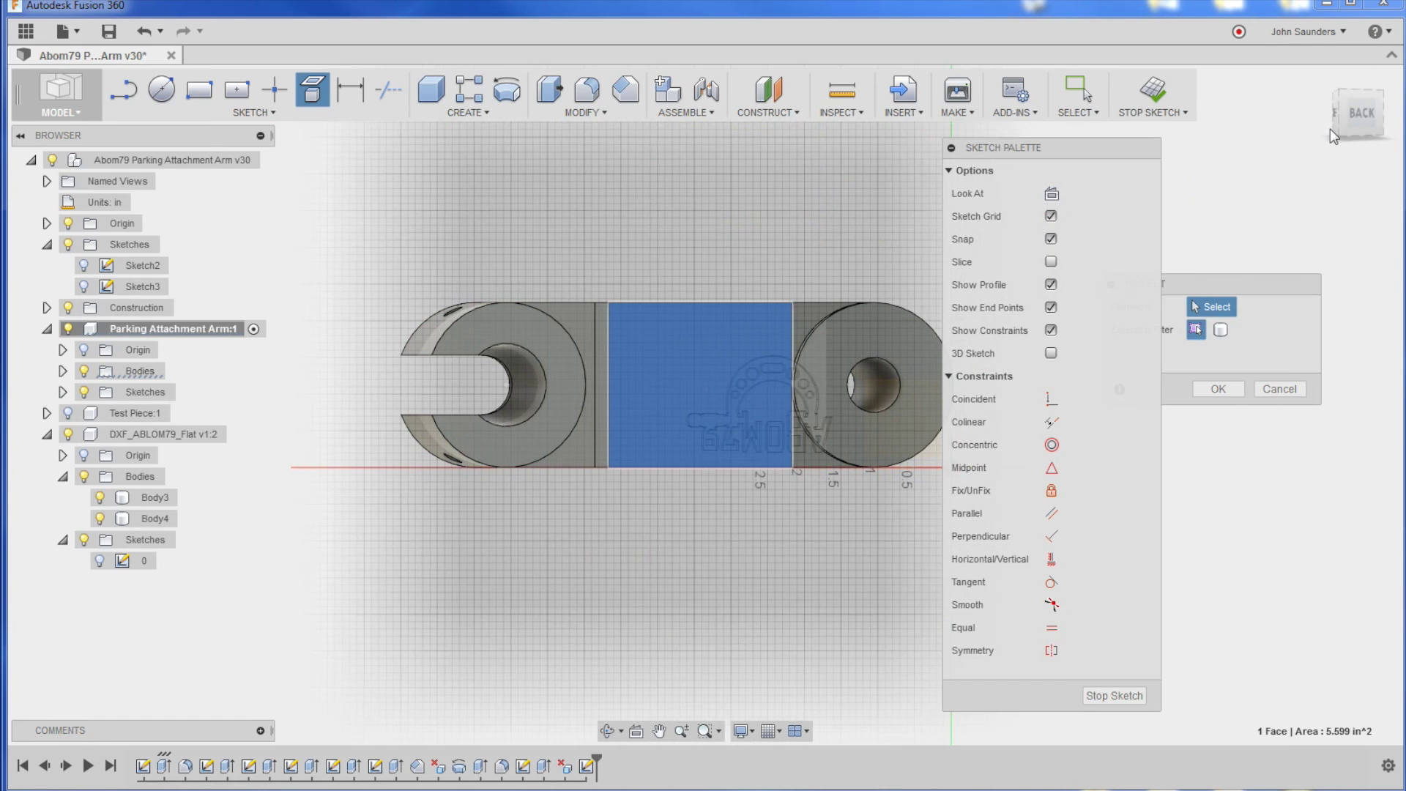
Check the projected logo from several angles and finish Sketch12
{"action": "left_click", "coordinate": [1322, 78]}
{"action": "mouse_move", "coordinate": [832, 244]}
{"action": "middle_mouse_down", "text": "shift"}
{"action": "mouse_move", "coordinate": [822, 304]}
{"action": "mouse_move", "coordinate": [1017, 277]}
{"action": "middle_mouse_up", "text": "shift"}
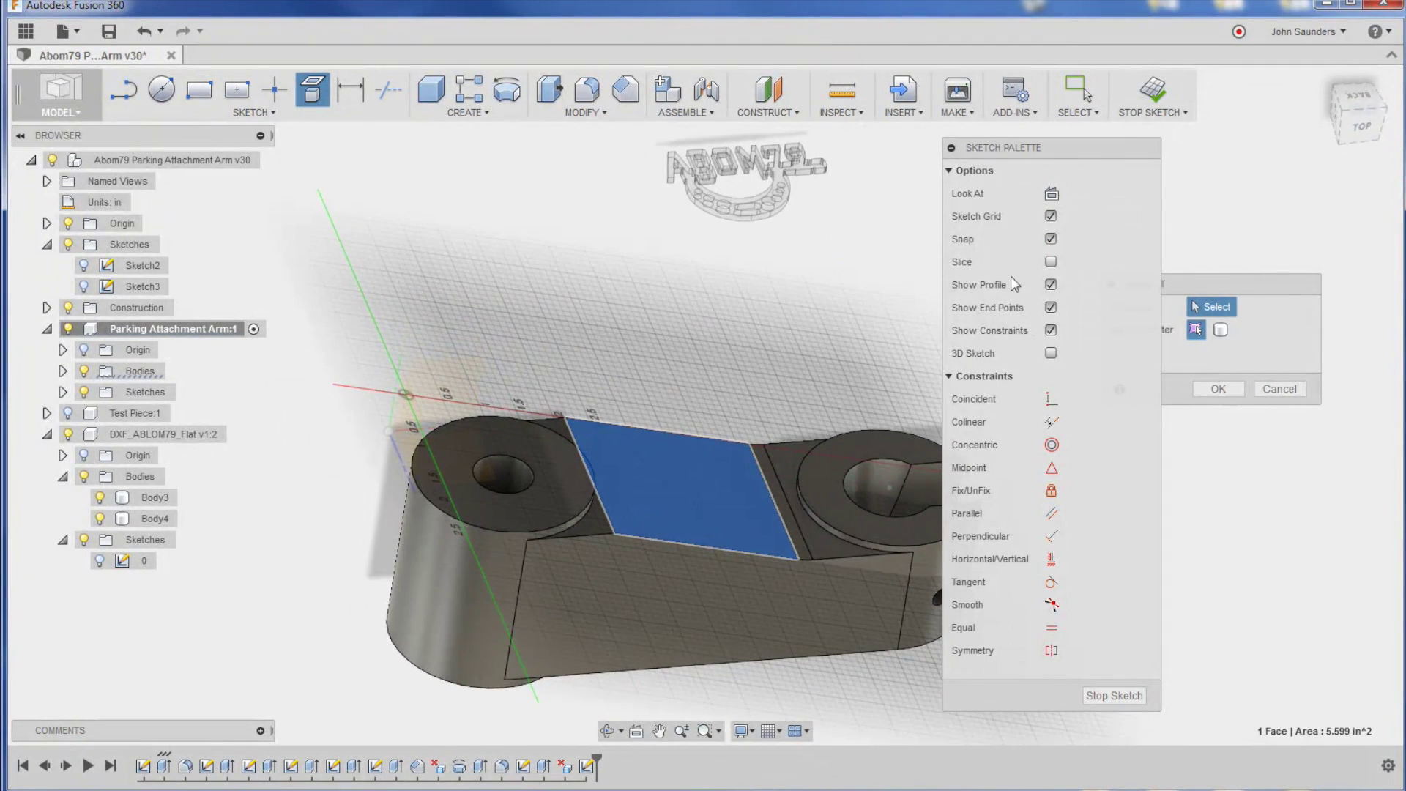
{"action": "left_click", "coordinate": [1369, 99]}
{"action": "middle_click_drag", "start_coordinate": [738, 260], "coordinate": [659, 298], "text": "shift"}
{"action": "scroll", "coordinate": [553, 265], "scroll_direction": "up", "scroll_amount": 5}
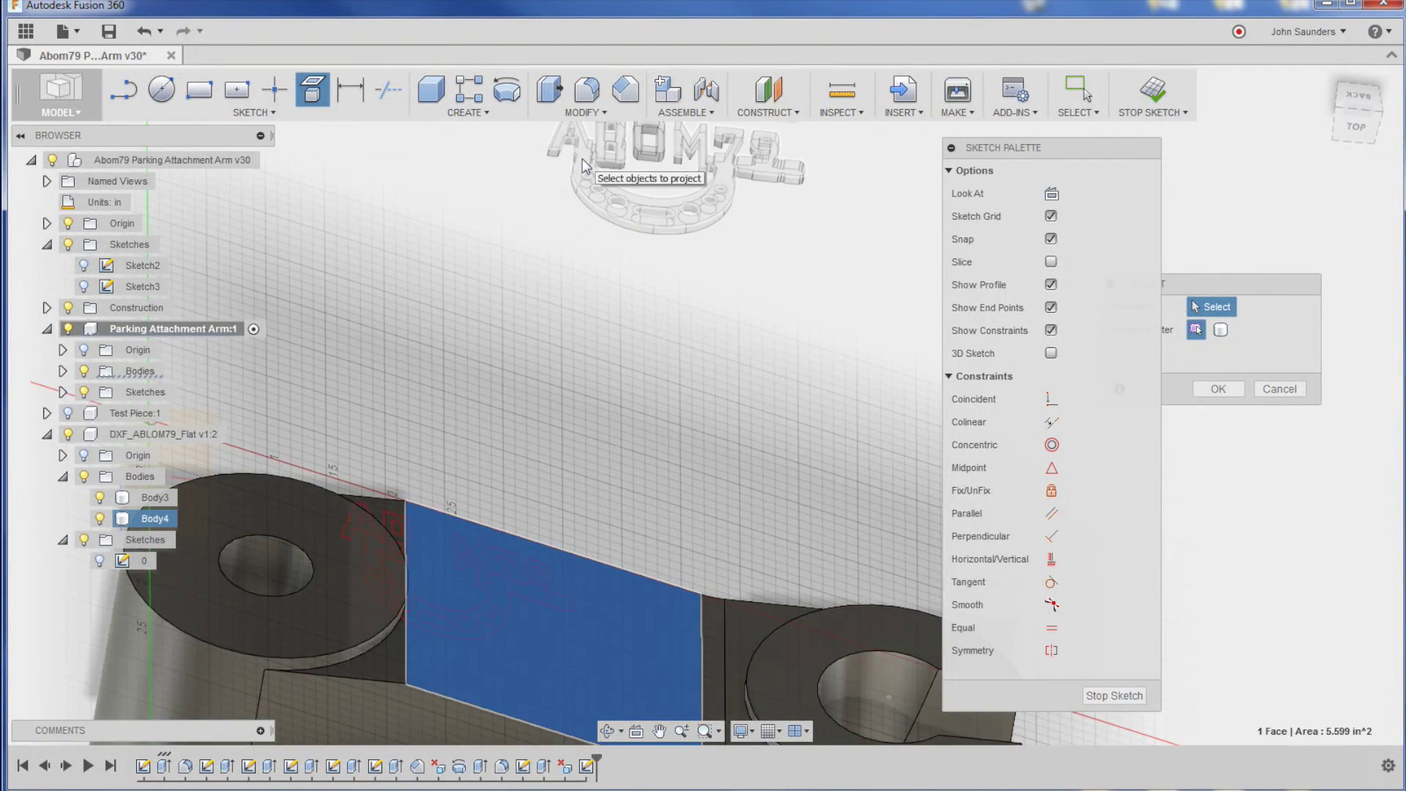
{"action": "scroll", "coordinate": [583, 158], "scroll_direction": "up", "scroll_amount": 5}
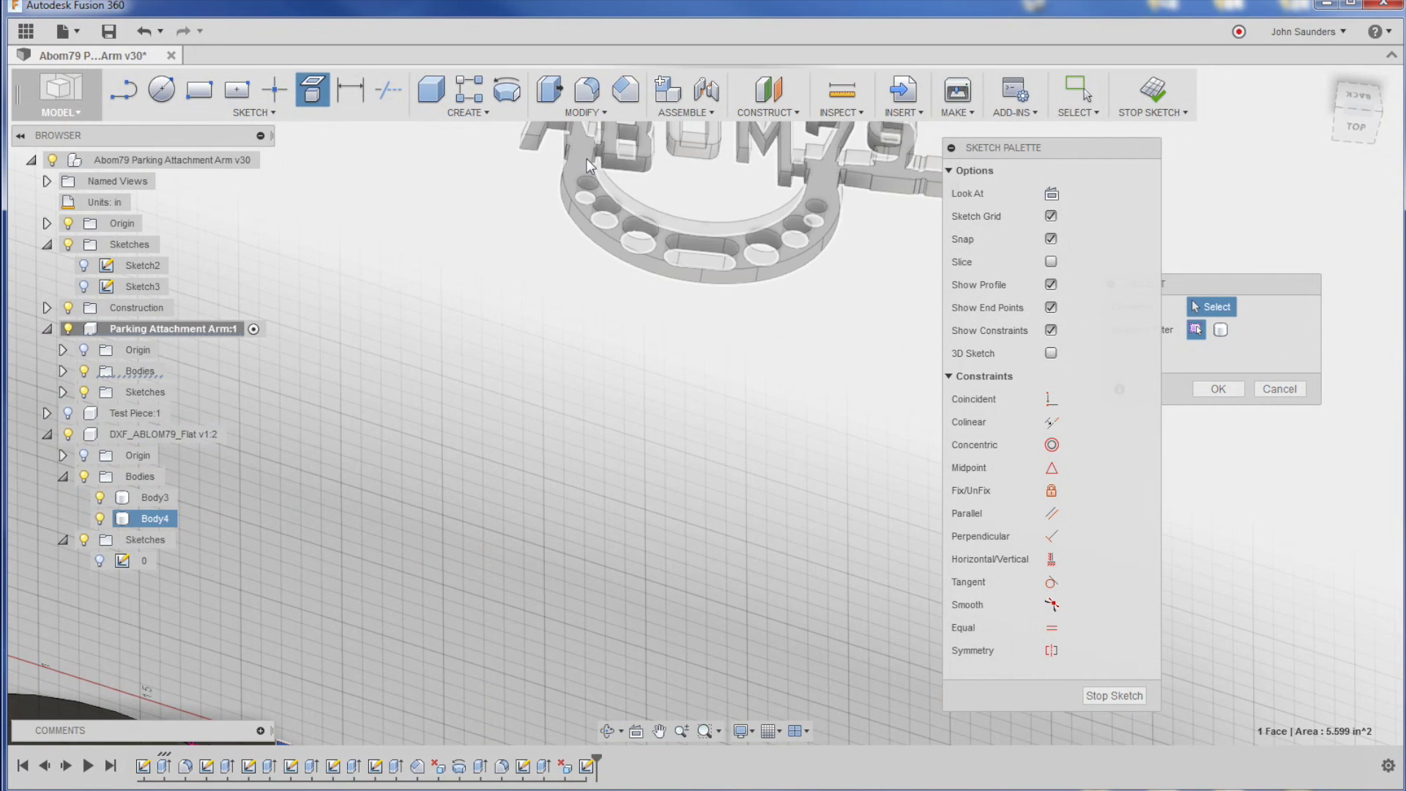
{"action": "scroll", "coordinate": [587, 161], "scroll_direction": "down", "scroll_amount": 5}
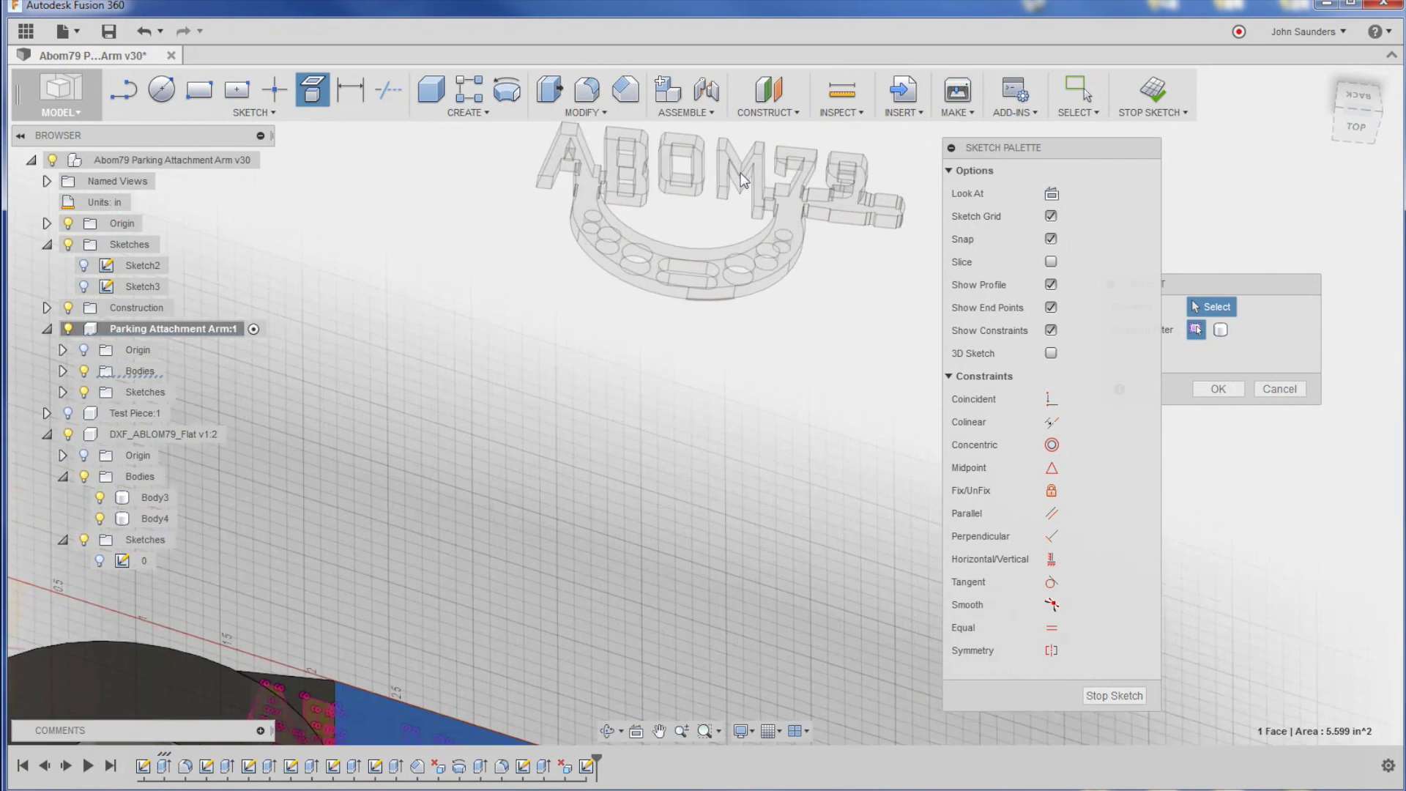
{"action": "scroll", "coordinate": [456, 626], "scroll_direction": "down", "scroll_amount": 3}
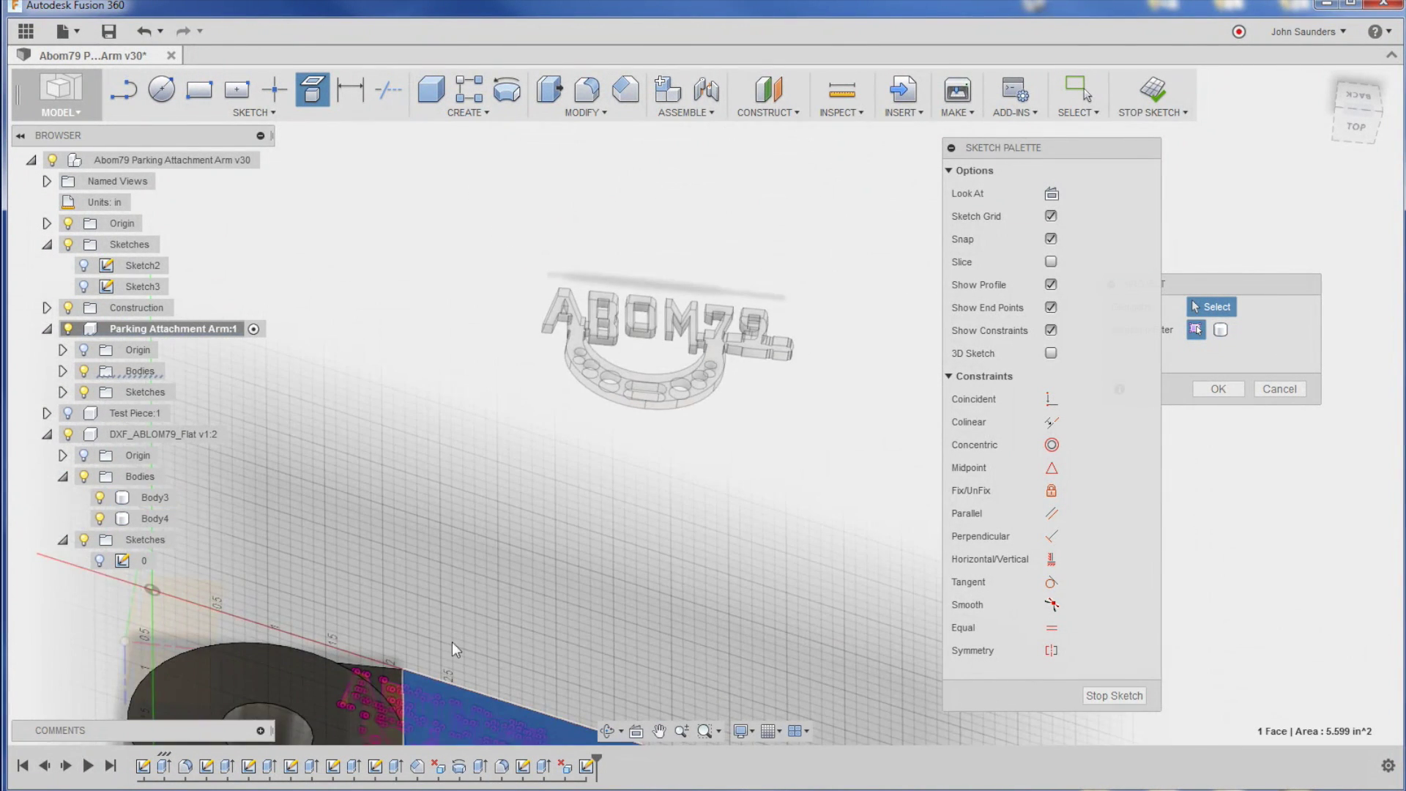
{"action": "mouse_move", "coordinate": [455, 626]}
{"action": "middle_mouse_down", "text": "shift"}
{"action": "mouse_move", "coordinate": [561, 337]}
{"action": "mouse_move", "coordinate": [580, 412]}
{"action": "mouse_move", "coordinate": [638, 271]}
{"action": "middle_mouse_up", "text": "shift"}
{"action": "left_click", "coordinate": [599, 194]}
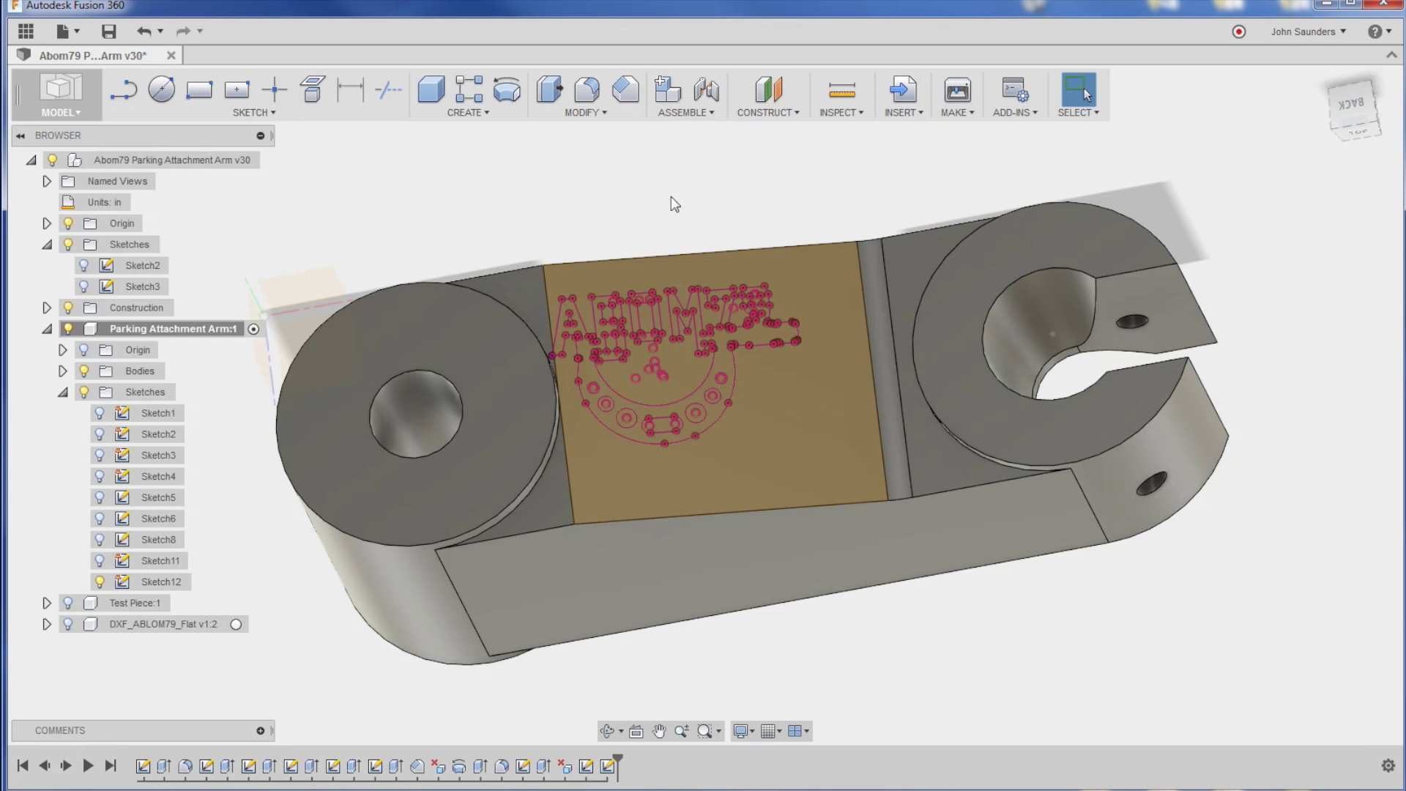
Reopen Sketch12 for editing and window-select the projected logo curves
{"action": "left_click", "coordinate": [167, 582]}
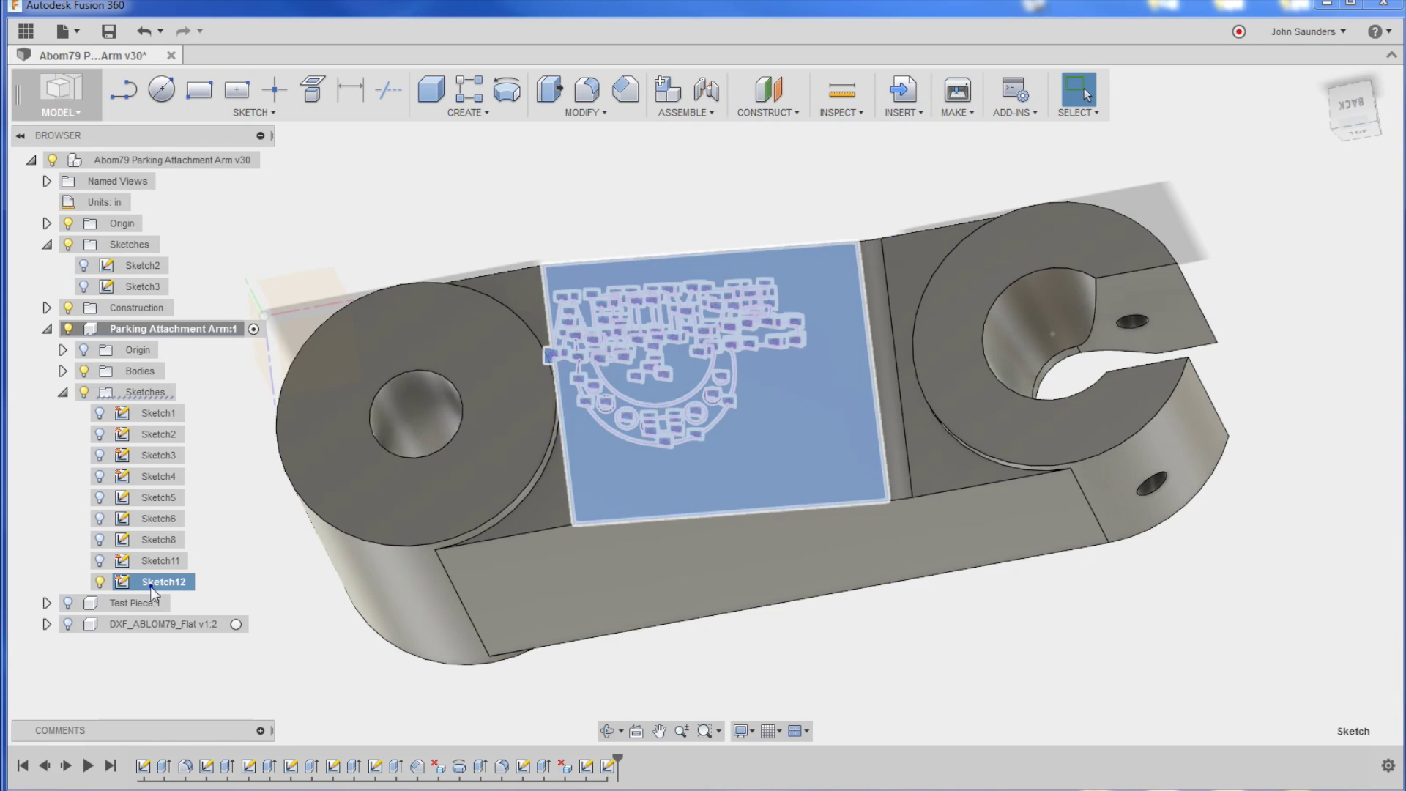
{"action": "right_click", "coordinate": [156, 586]}
{"action": "left_click", "coordinate": [192, 629]}
{"action": "mouse_move", "coordinate": [609, 209]}
{"action": "left_mouse_down"}
{"action": "mouse_move", "coordinate": [796, 504]}
{"action": "mouse_move", "coordinate": [915, 573]}
{"action": "left_mouse_up"}
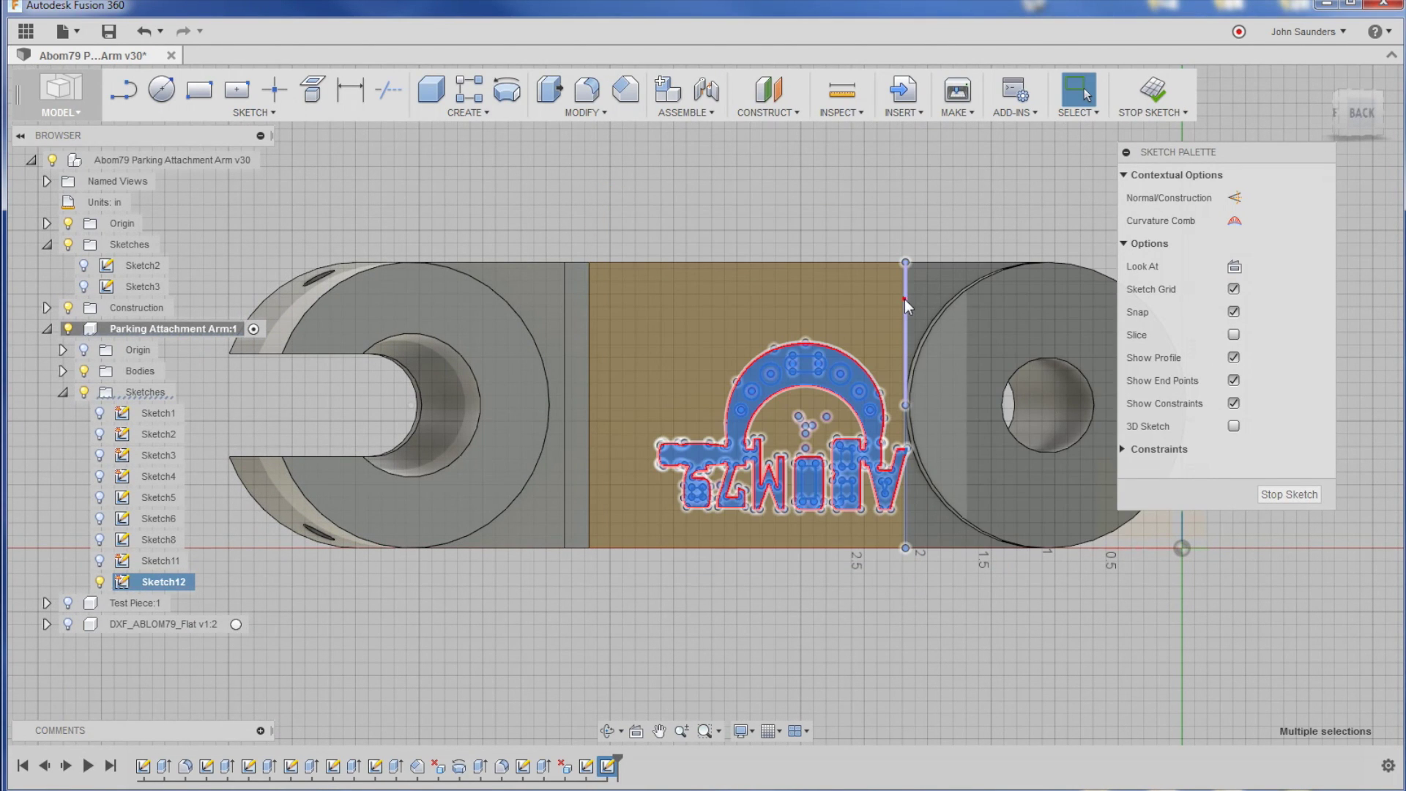
{"action": "left_click", "coordinate": [926, 520]}
{"action": "scroll", "coordinate": [926, 520], "scroll_direction": "up", "scroll_amount": 3}
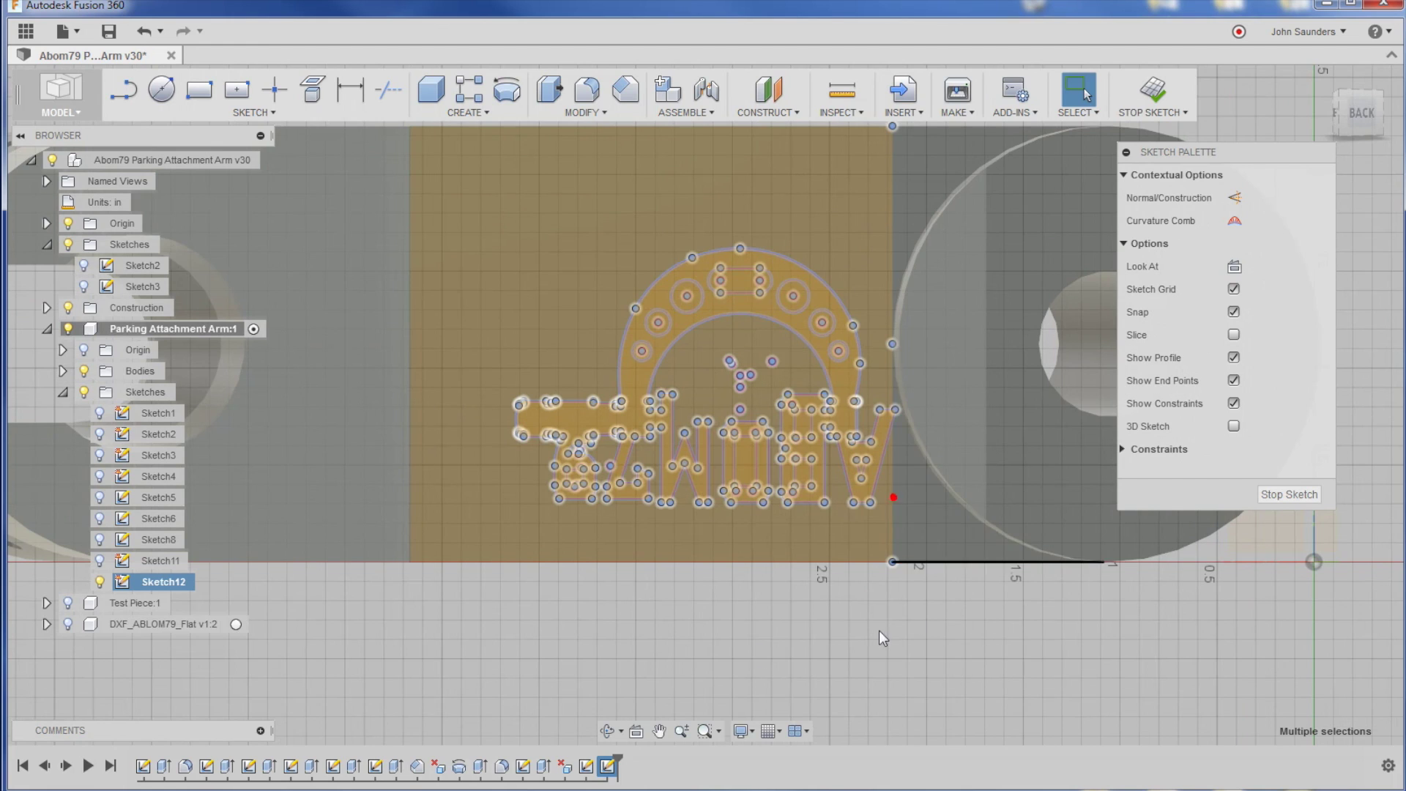
{"action": "scroll", "coordinate": [661, 663], "scroll_direction": "down", "scroll_amount": 2}
Break the logo curves' projection link and reselect all the ABOM79 curves
{"action": "right_click", "coordinate": [604, 169]}
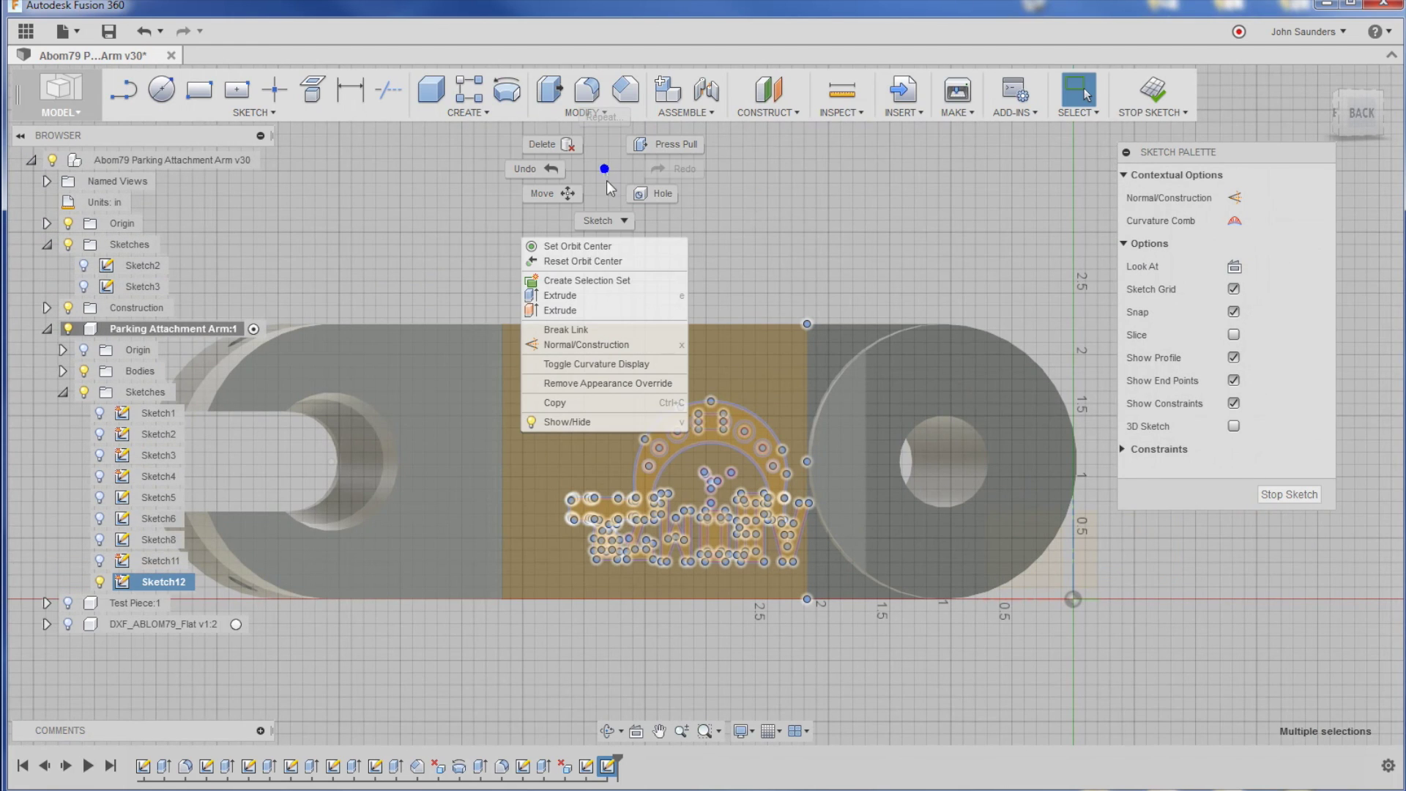
{"action": "left_click", "coordinate": [577, 331]}
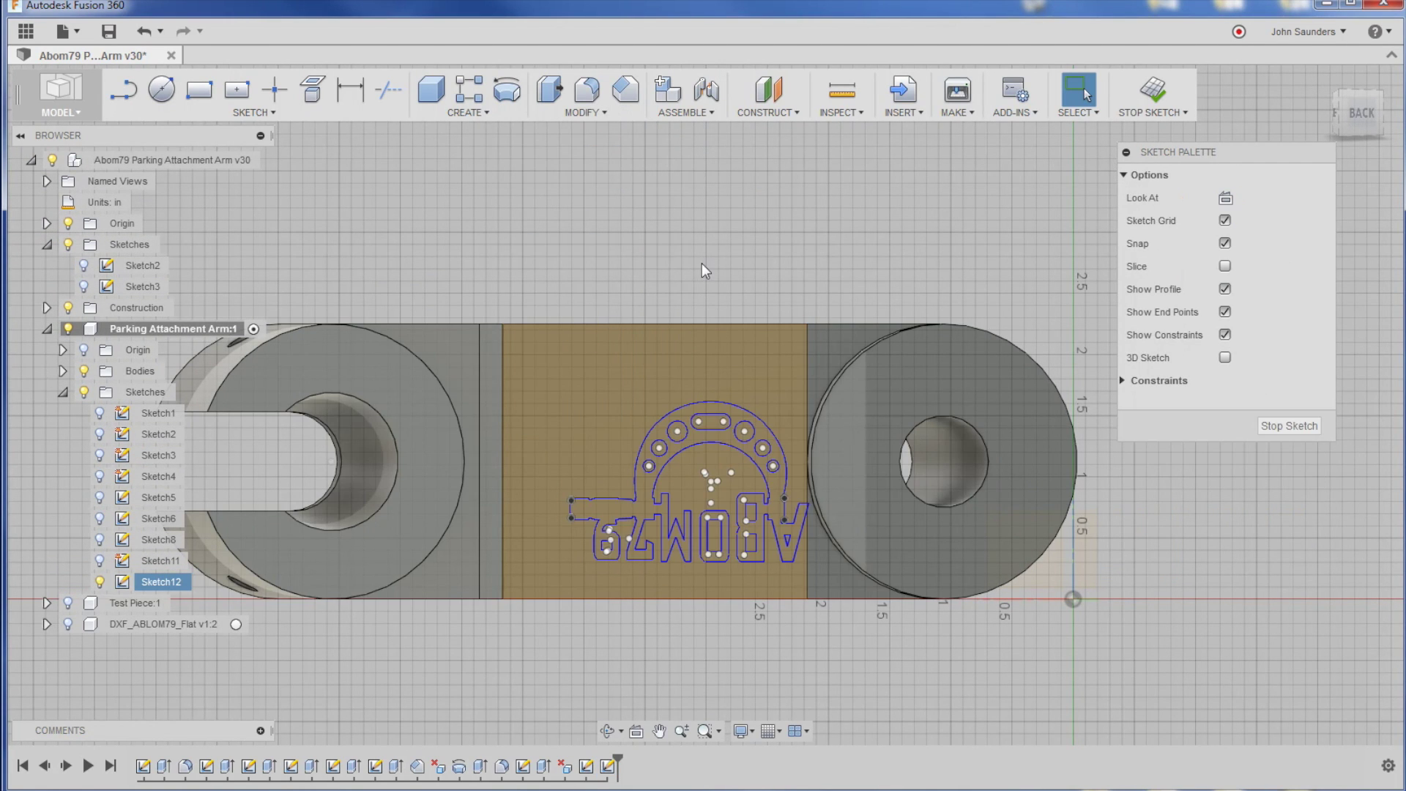
{"action": "scroll", "coordinate": [714, 327], "scroll_direction": "up", "scroll_amount": 3}
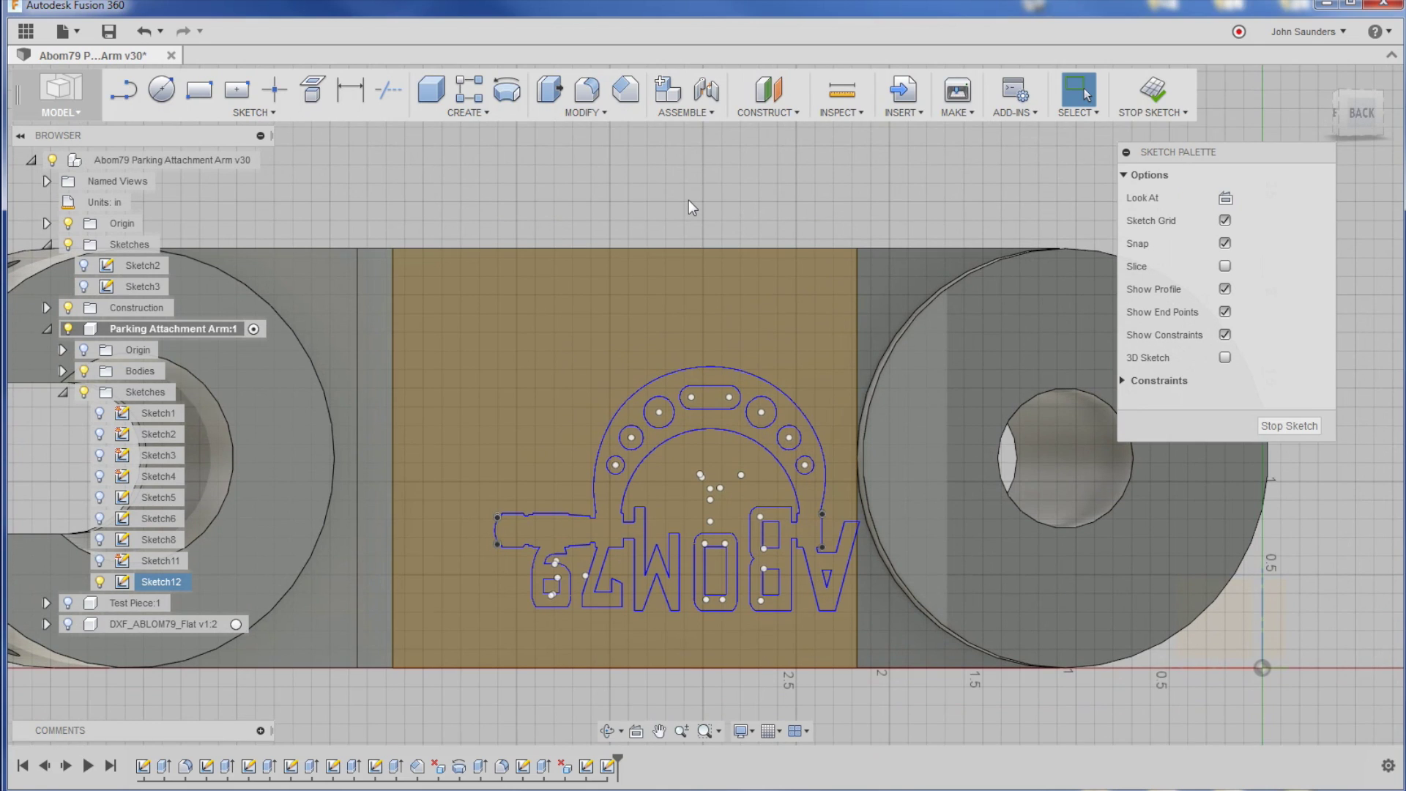
{"action": "scroll", "coordinate": [504, 469], "scroll_direction": "down", "scroll_amount": 2}
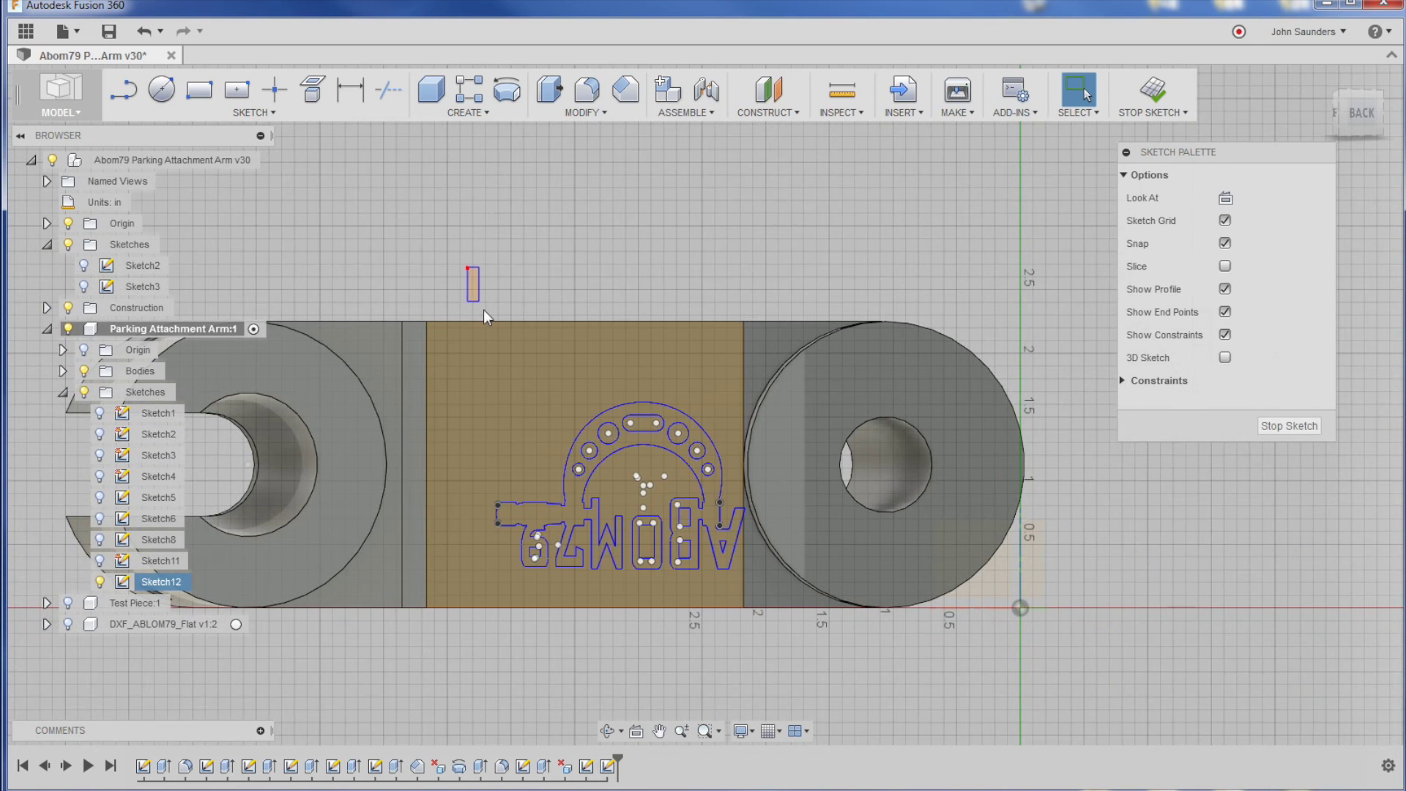
{"action": "left_click_drag", "start_coordinate": [484, 309], "coordinate": [752, 681]}
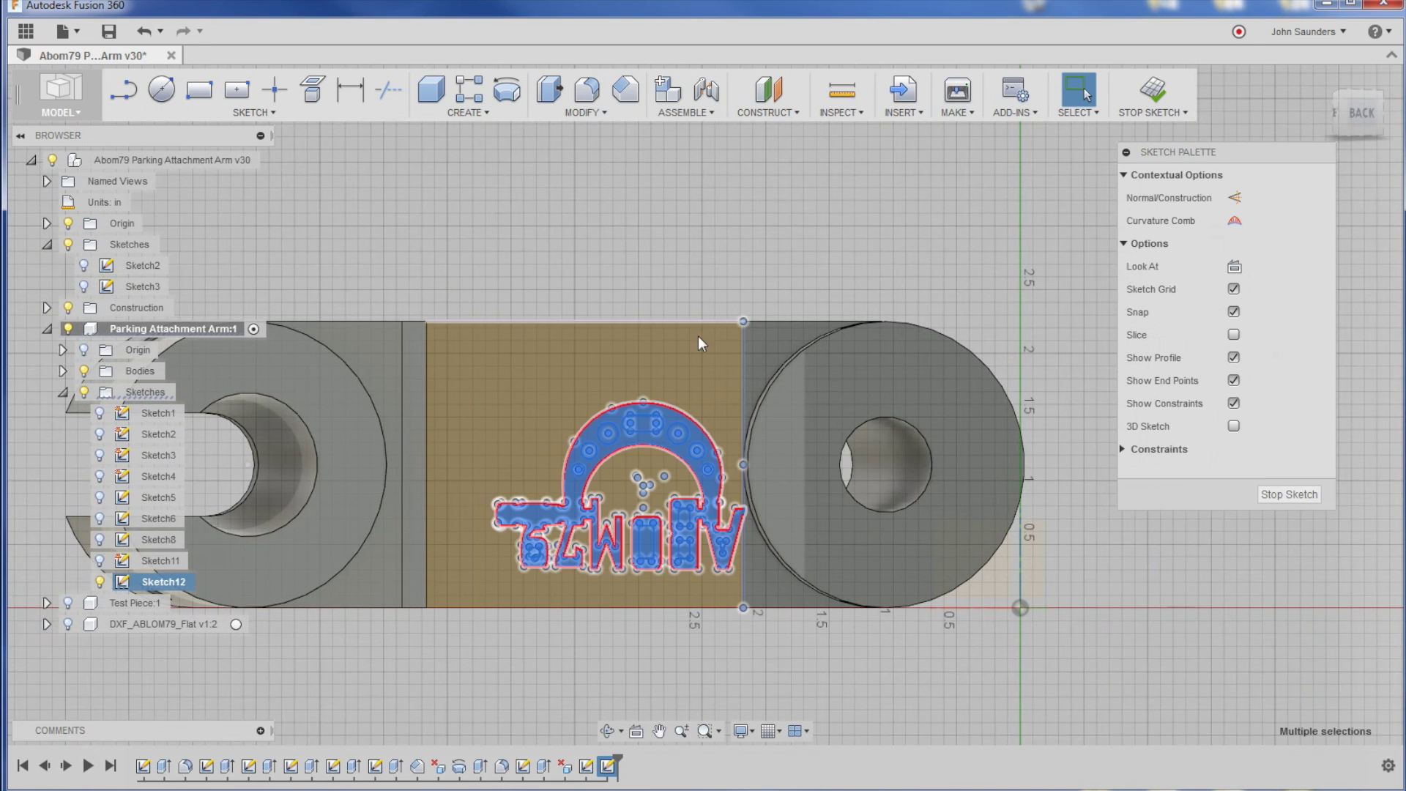
Move the selected logo curves left and down on the face (-0.338 in X, -0.124 in Y)
{"action": "right_click", "coordinate": [575, 200]}
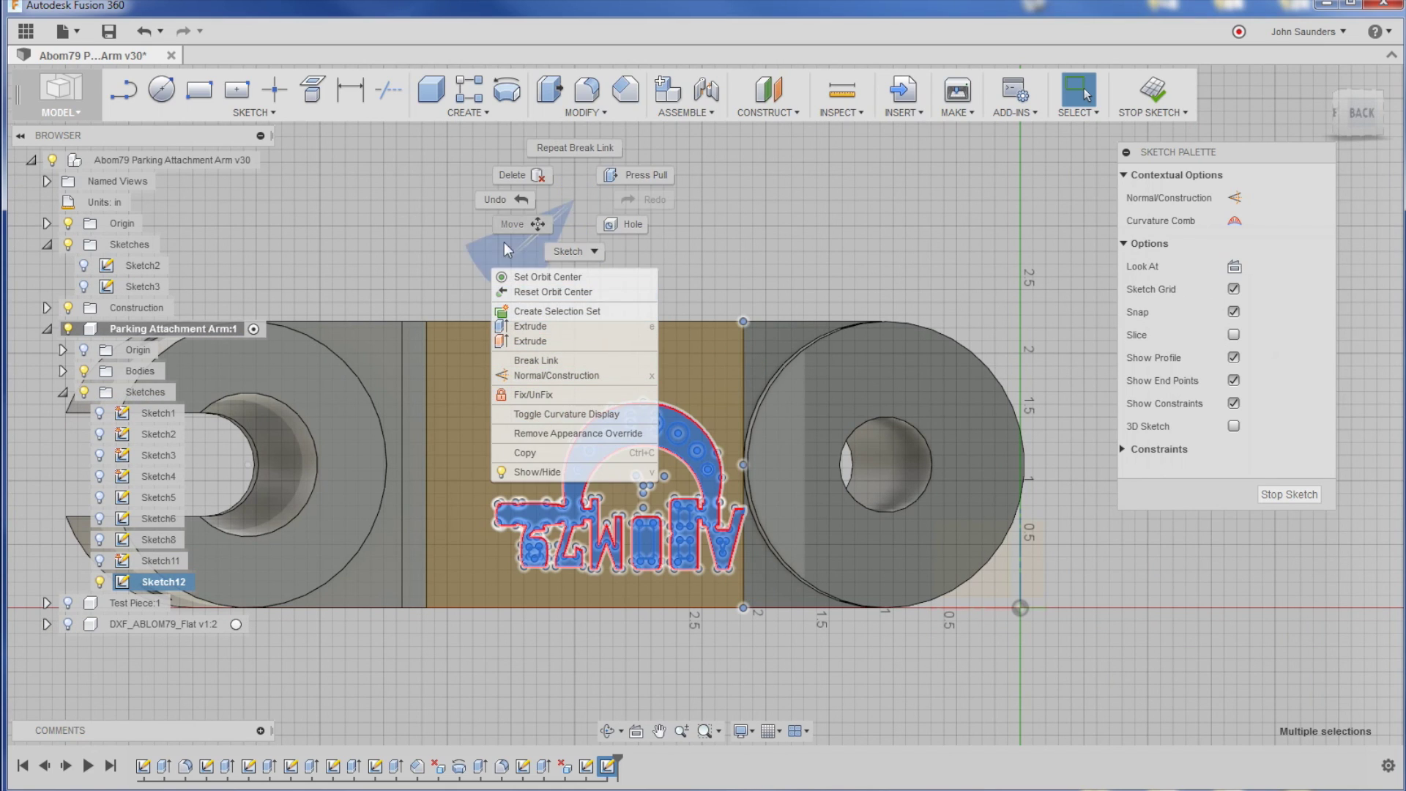
{"action": "left_click", "coordinate": [517, 226]}
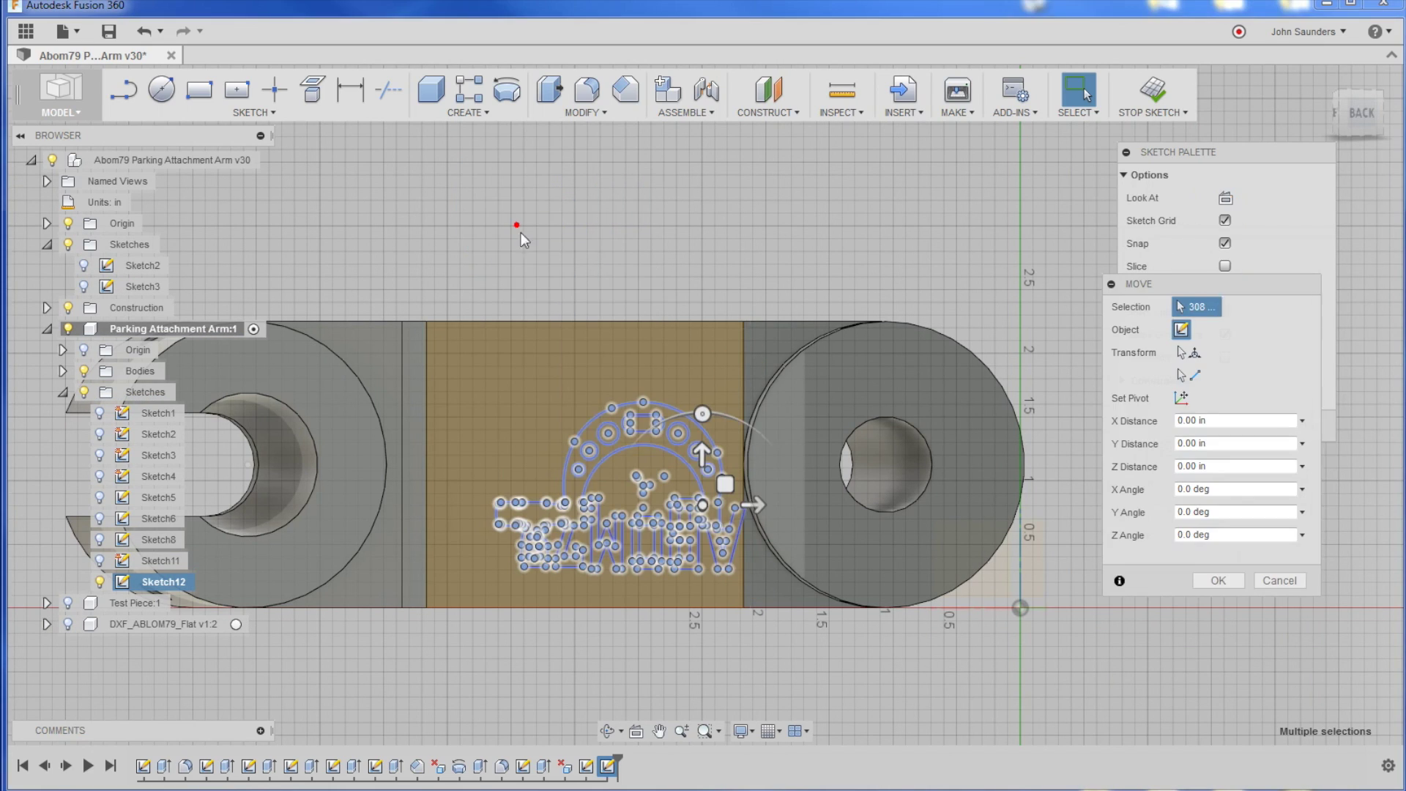
{"action": "mouse_move", "coordinate": [723, 483]}
{"action": "left_mouse_down"}
{"action": "mouse_move", "coordinate": [678, 486]}
{"action": "mouse_move", "coordinate": [678, 500]}
{"action": "left_mouse_up"}
{"action": "left_click", "coordinate": [1216, 580]}
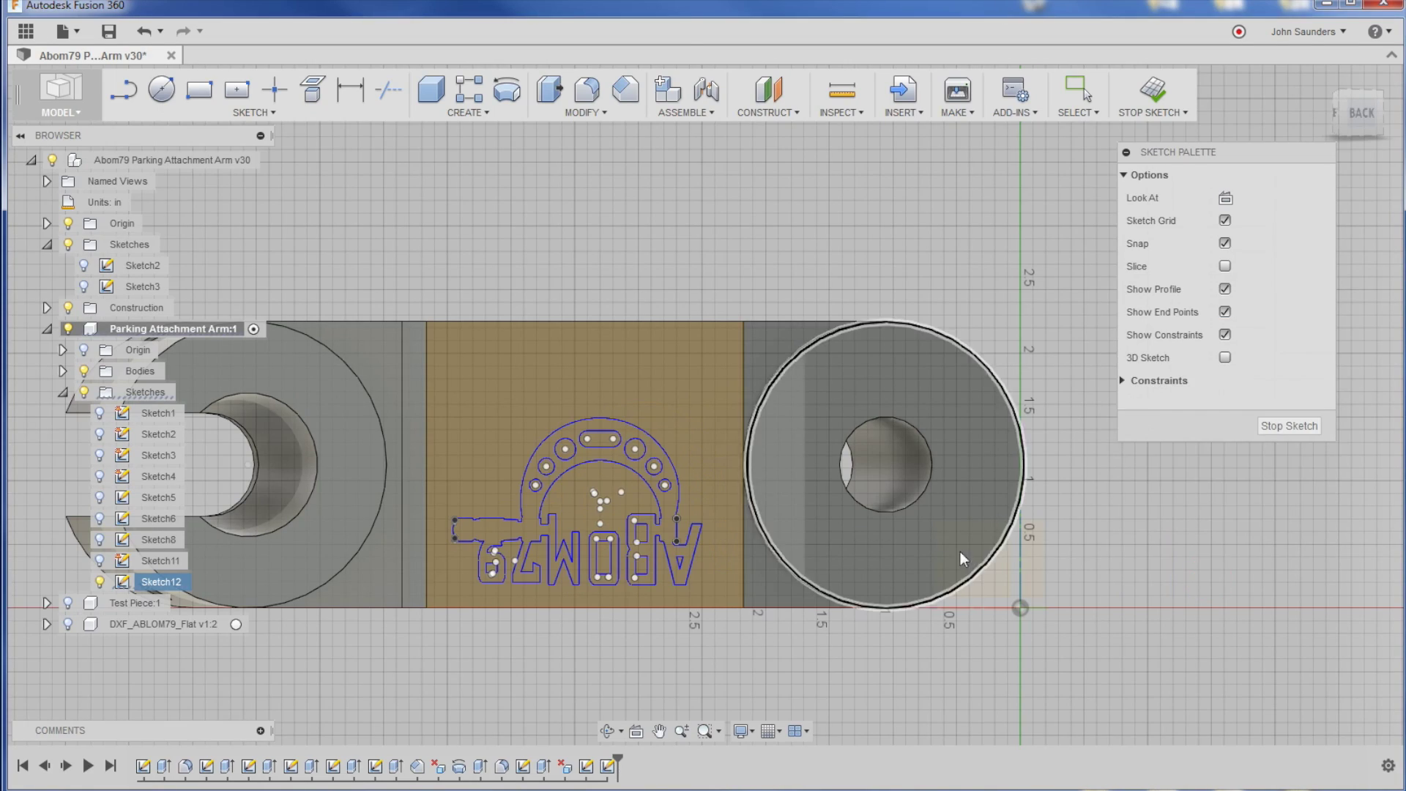
{"action": "mouse_move", "coordinate": [1202, 578]}
{"action": "middle_mouse_down", "text": "shift"}
{"action": "mouse_move", "coordinate": [1043, 414]}
{"action": "mouse_move", "coordinate": [974, 375]}
{"action": "mouse_move", "coordinate": [998, 327]}
{"action": "mouse_move", "coordinate": [810, 298]}
{"action": "mouse_move", "coordinate": [772, 312]}
{"action": "middle_mouse_up", "text": "shift"}
Extrude the main ABOM79 logo profile together with the O letter's inner profile
{"action": "key", "text": "e"}
{"action": "scroll", "coordinate": [768, 410], "scroll_direction": "up", "scroll_amount": 2}
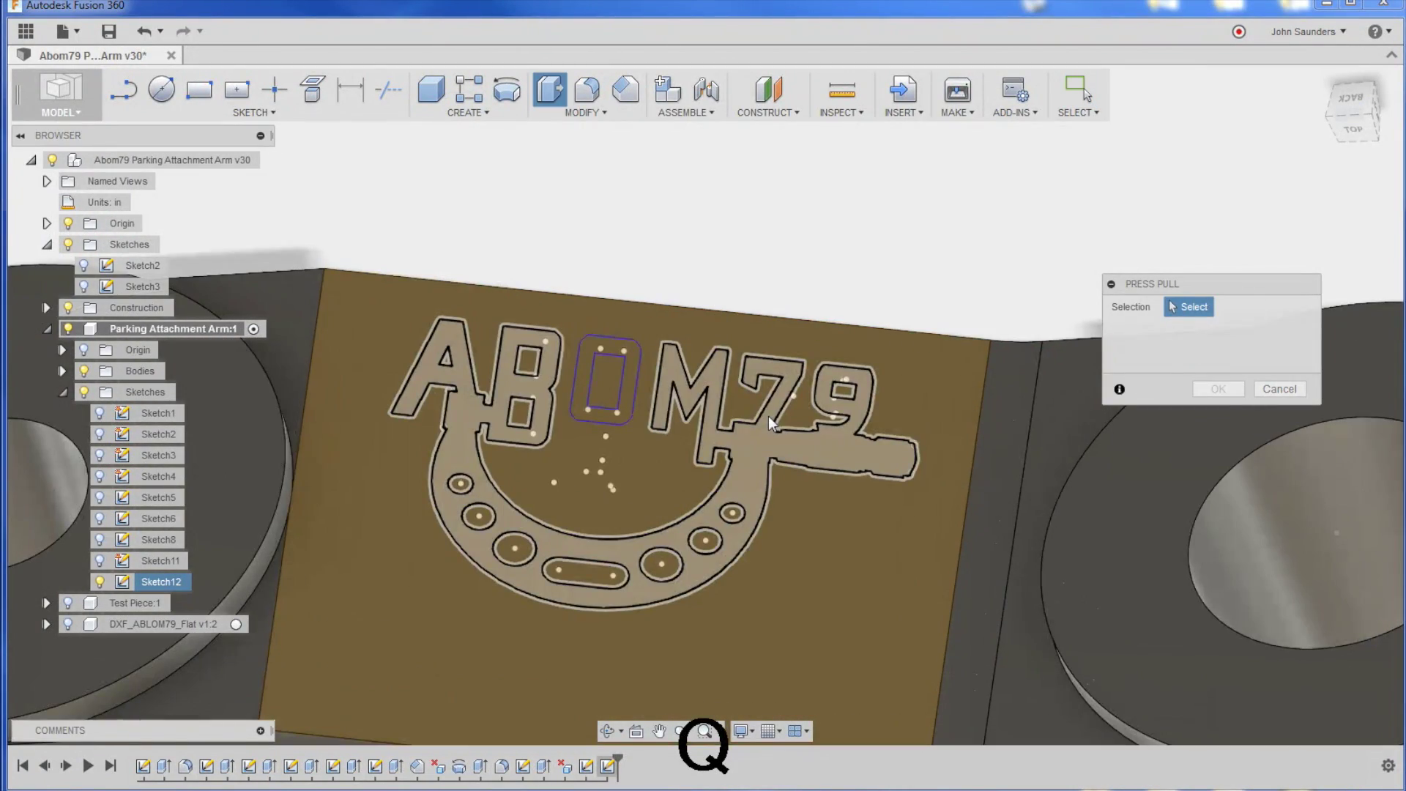
{"action": "left_click", "coordinate": [740, 455]}
{"action": "left_click", "coordinate": [583, 385]}
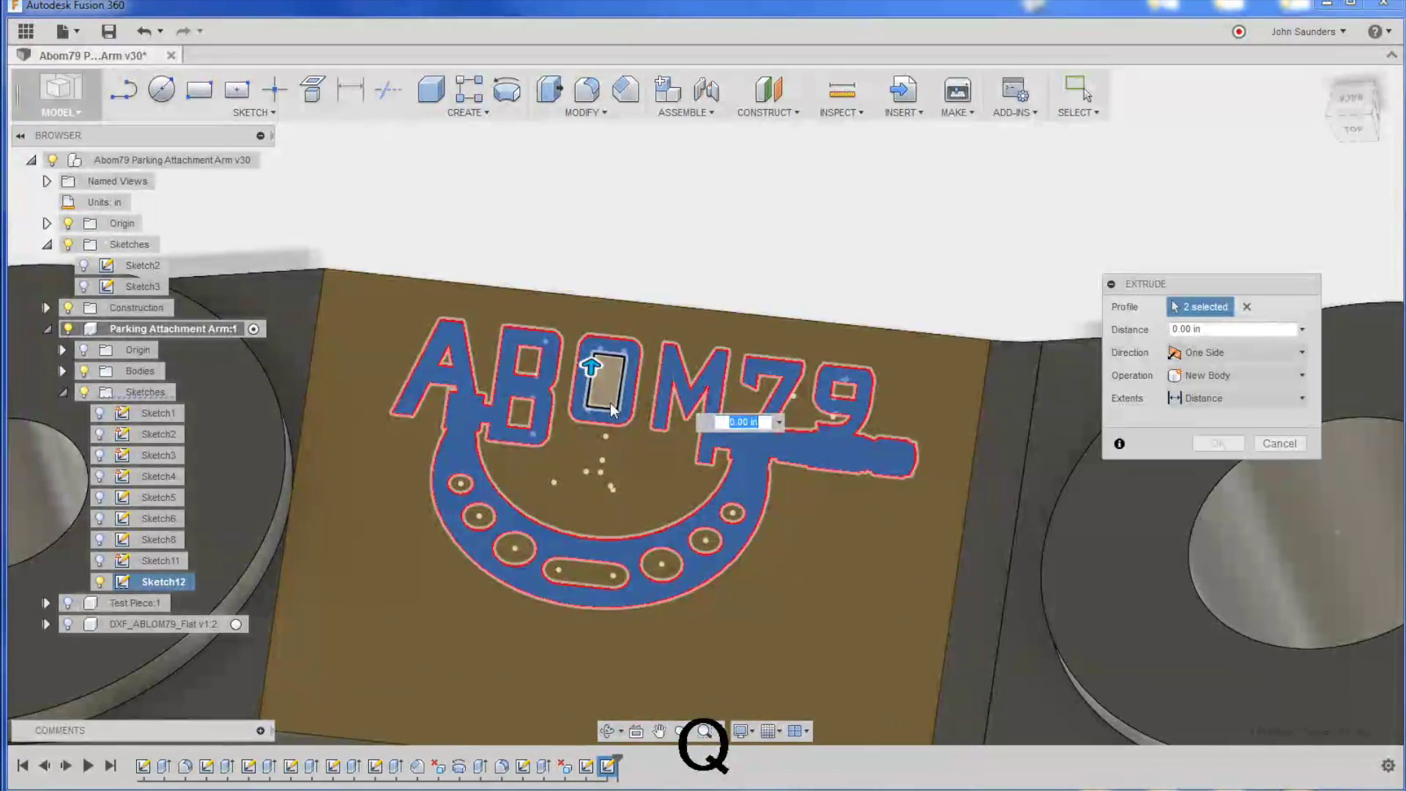
{"action": "key", "text": "Delete"}
{"action": "type", "text": "0"}
{"action": "key", "text": "Return"}
{"action": "middle_click_drag", "start_coordinate": [609, 403], "coordinate": [705, 217], "text": "shift"}
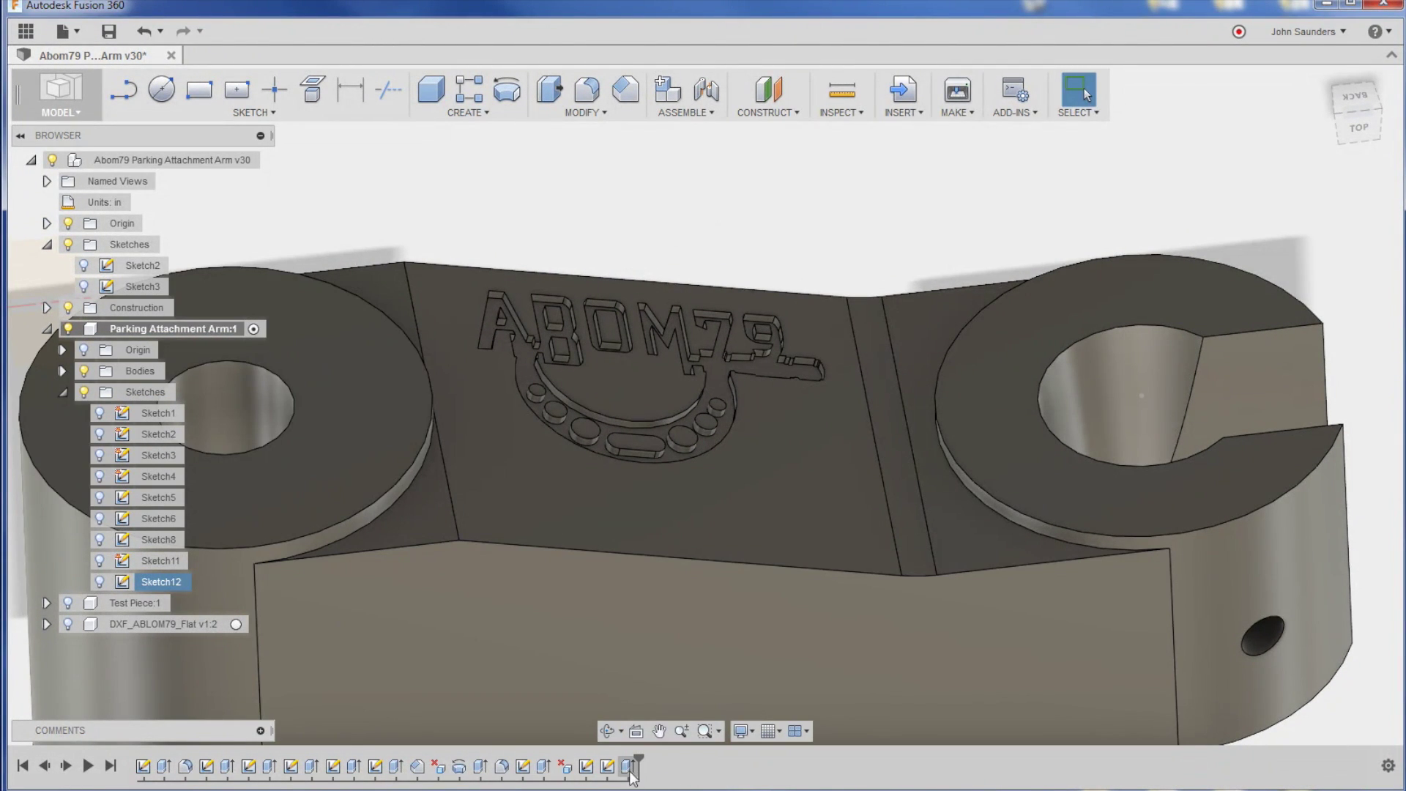
Edit the logo extrude into a shallow -0.015 in cut
{"action": "right_click", "coordinate": [630, 768]}
{"action": "left_click", "coordinate": [677, 725]}
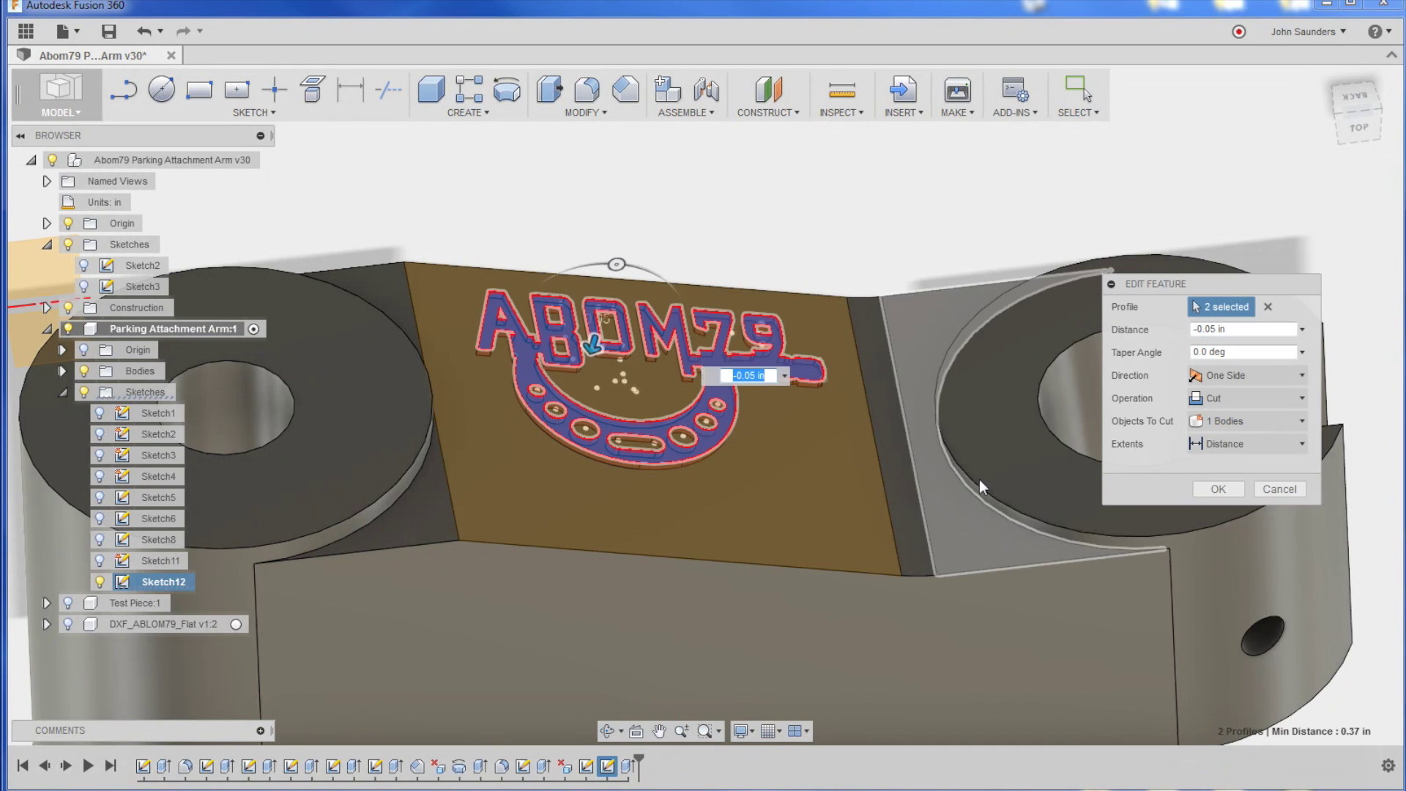
{"action": "left_click_drag", "start_coordinate": [1211, 329], "coordinate": [1290, 329]}
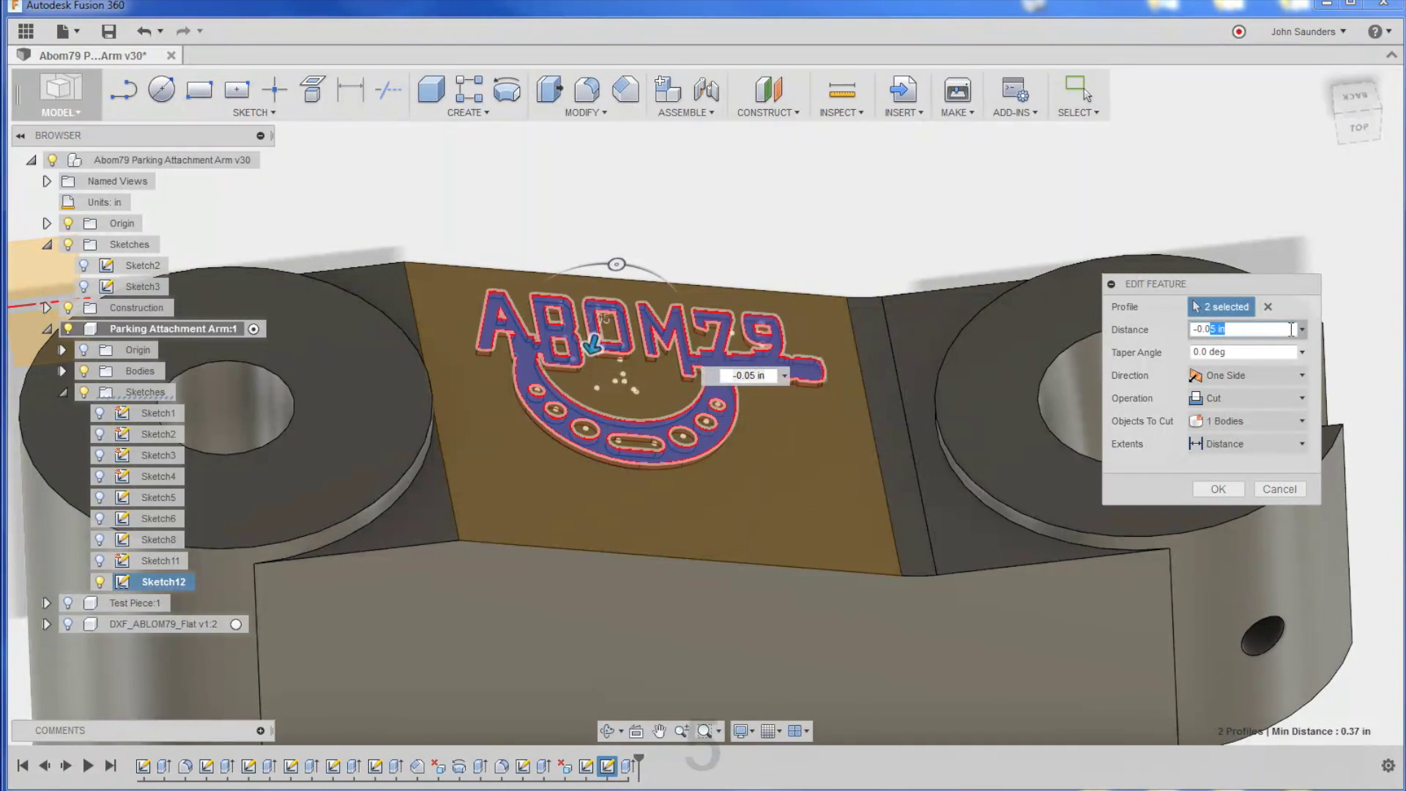
{"action": "key", "text": "Return"}
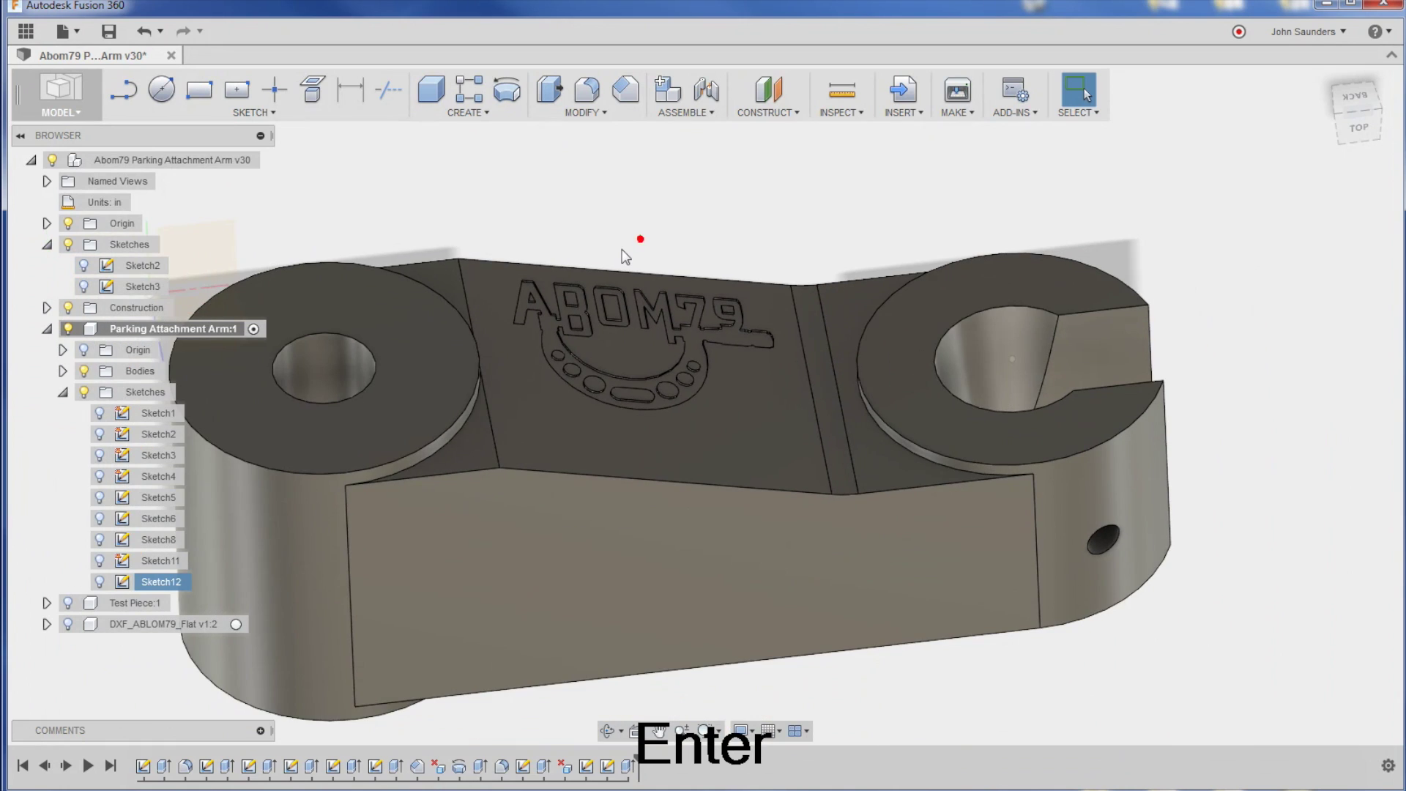